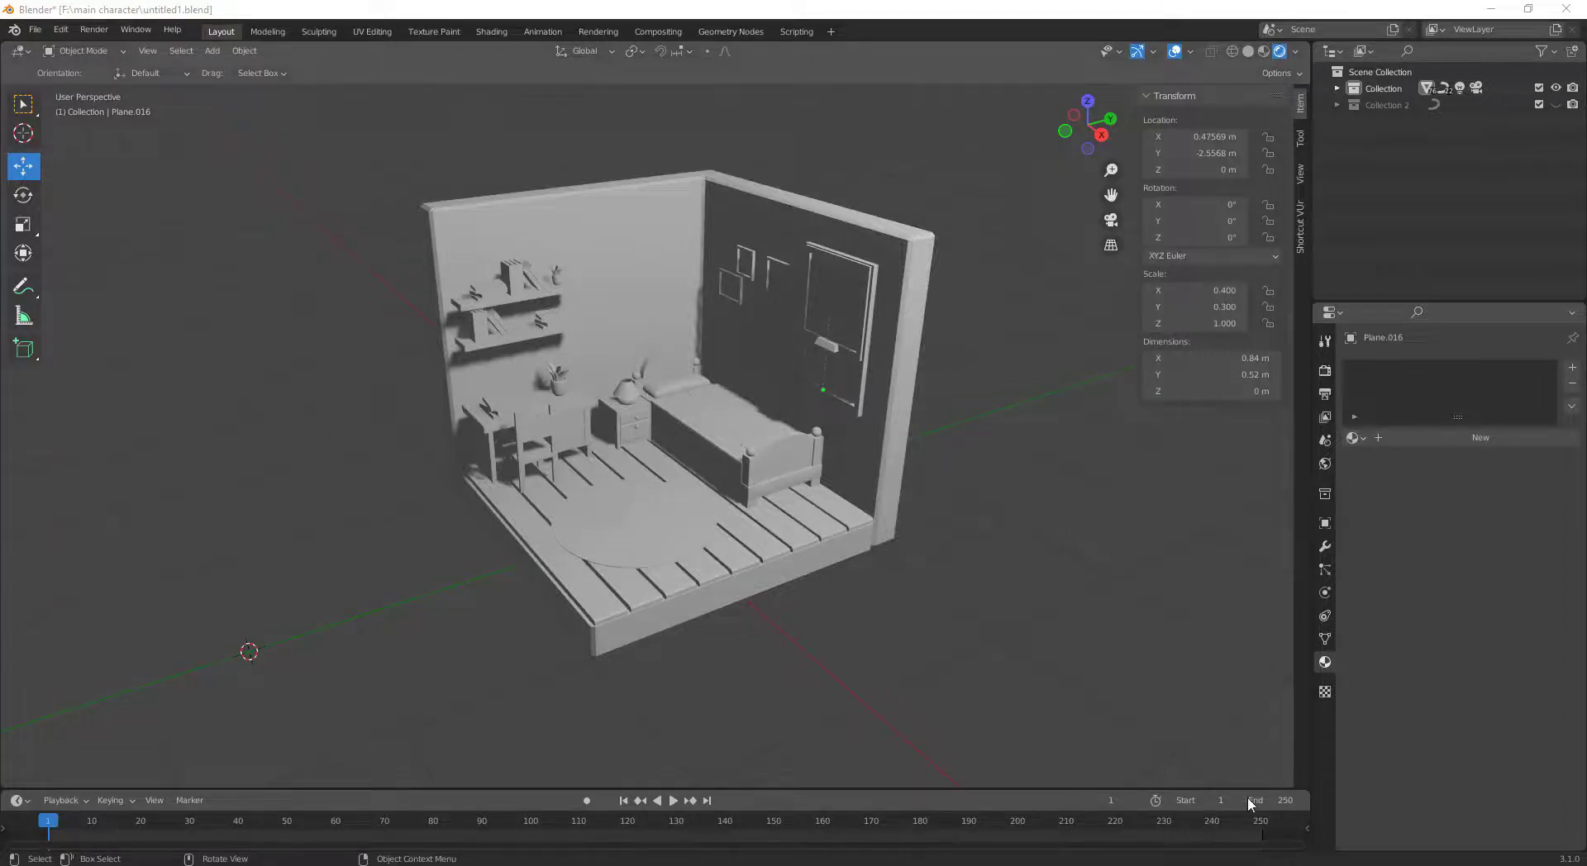
Show the room in Material Preview shading, frame it, and select the 2.2 m wall cube
middle_drag(507, 398, 545, 398)
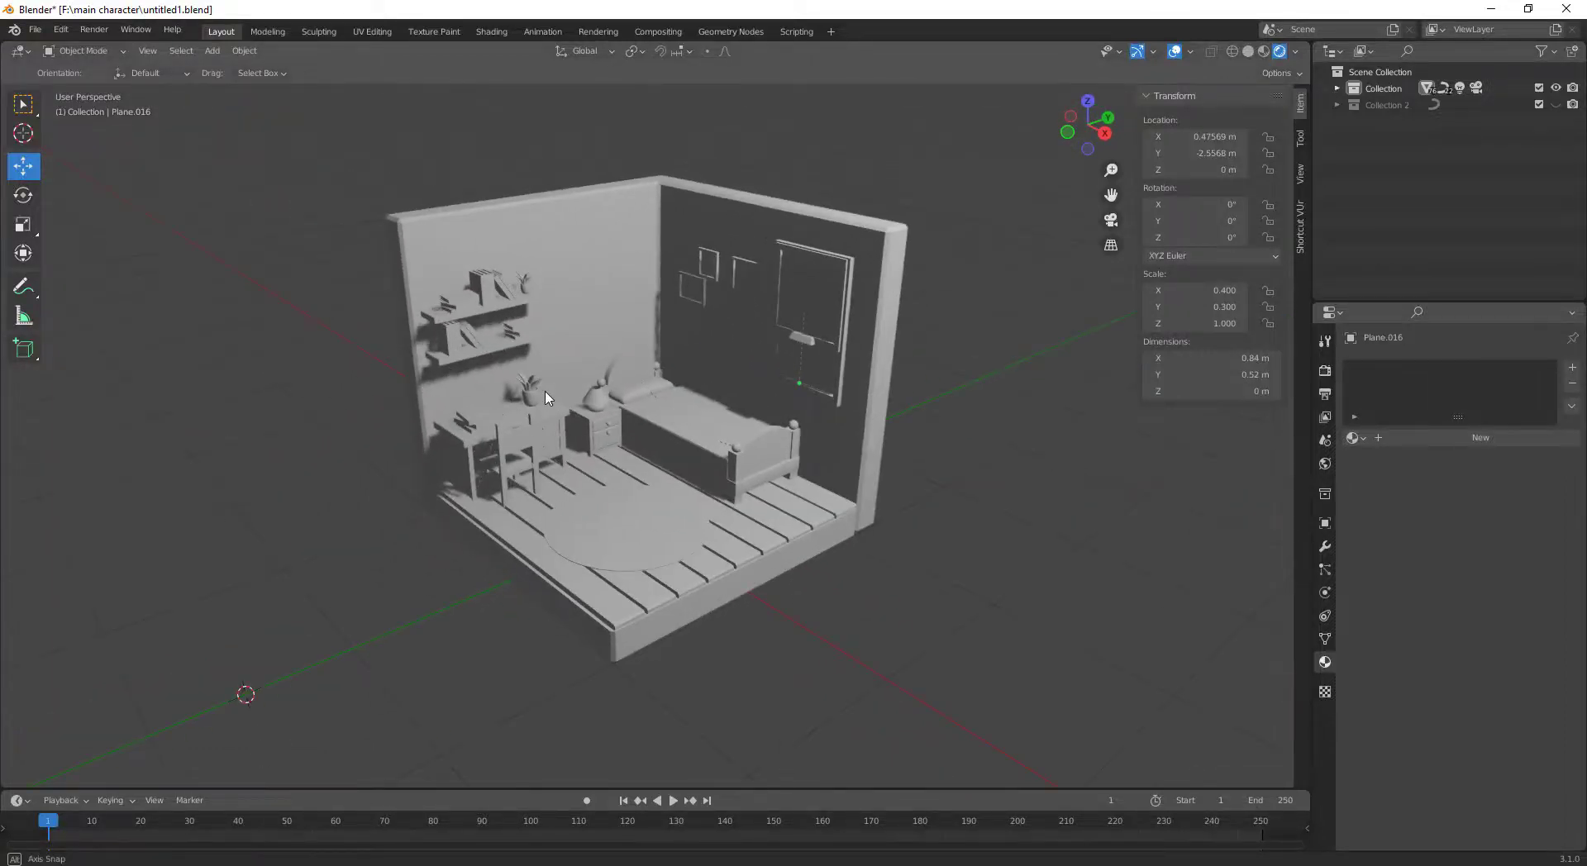
click(1262, 52)
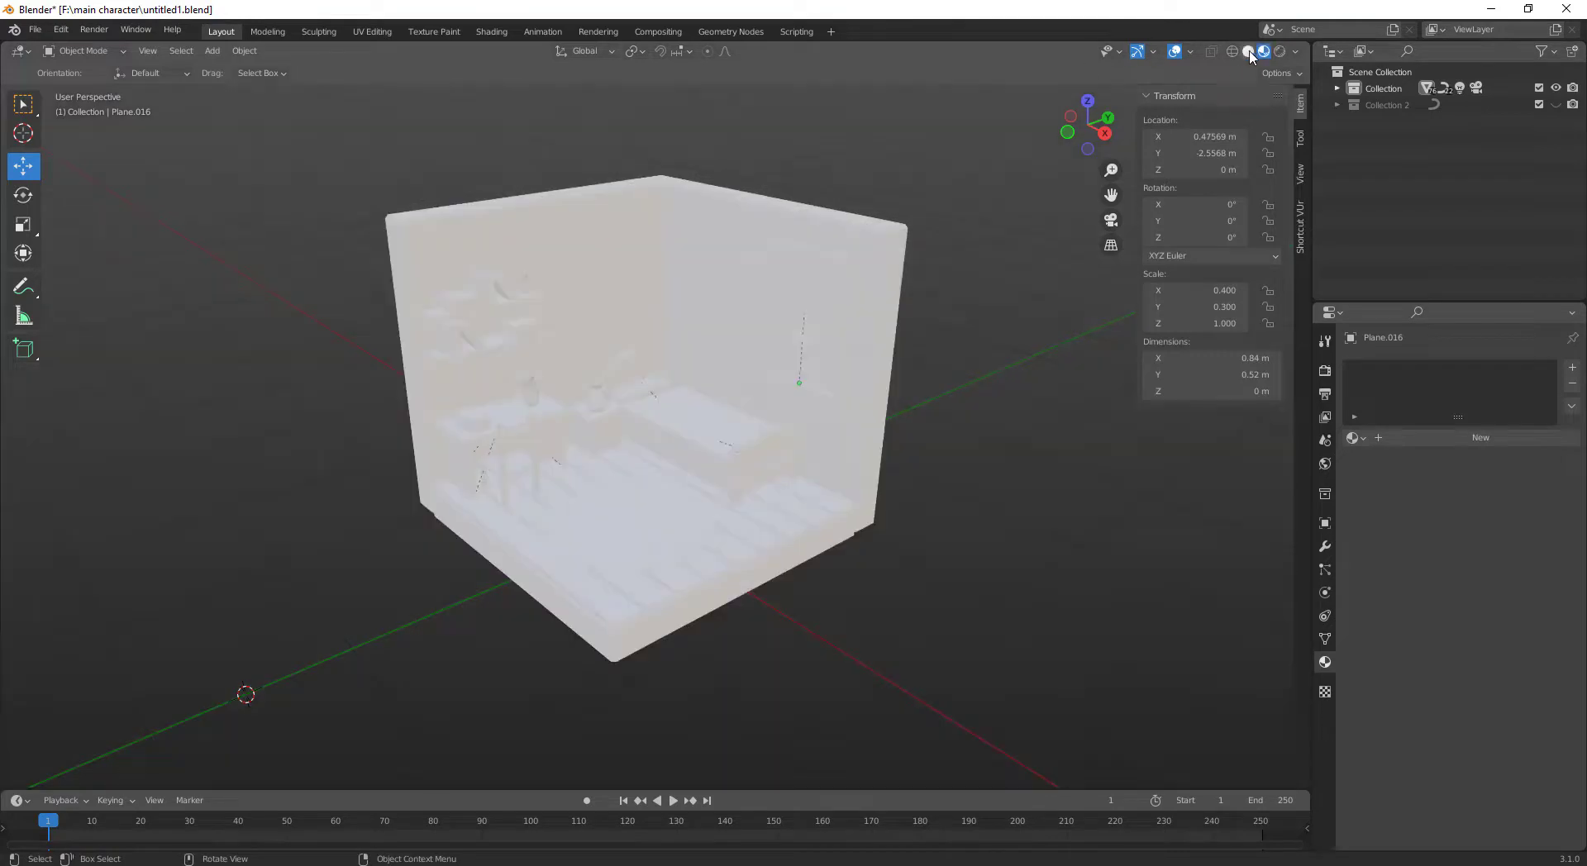
scroll(634, 484, up, 2)
scroll(642, 482, up, 2)
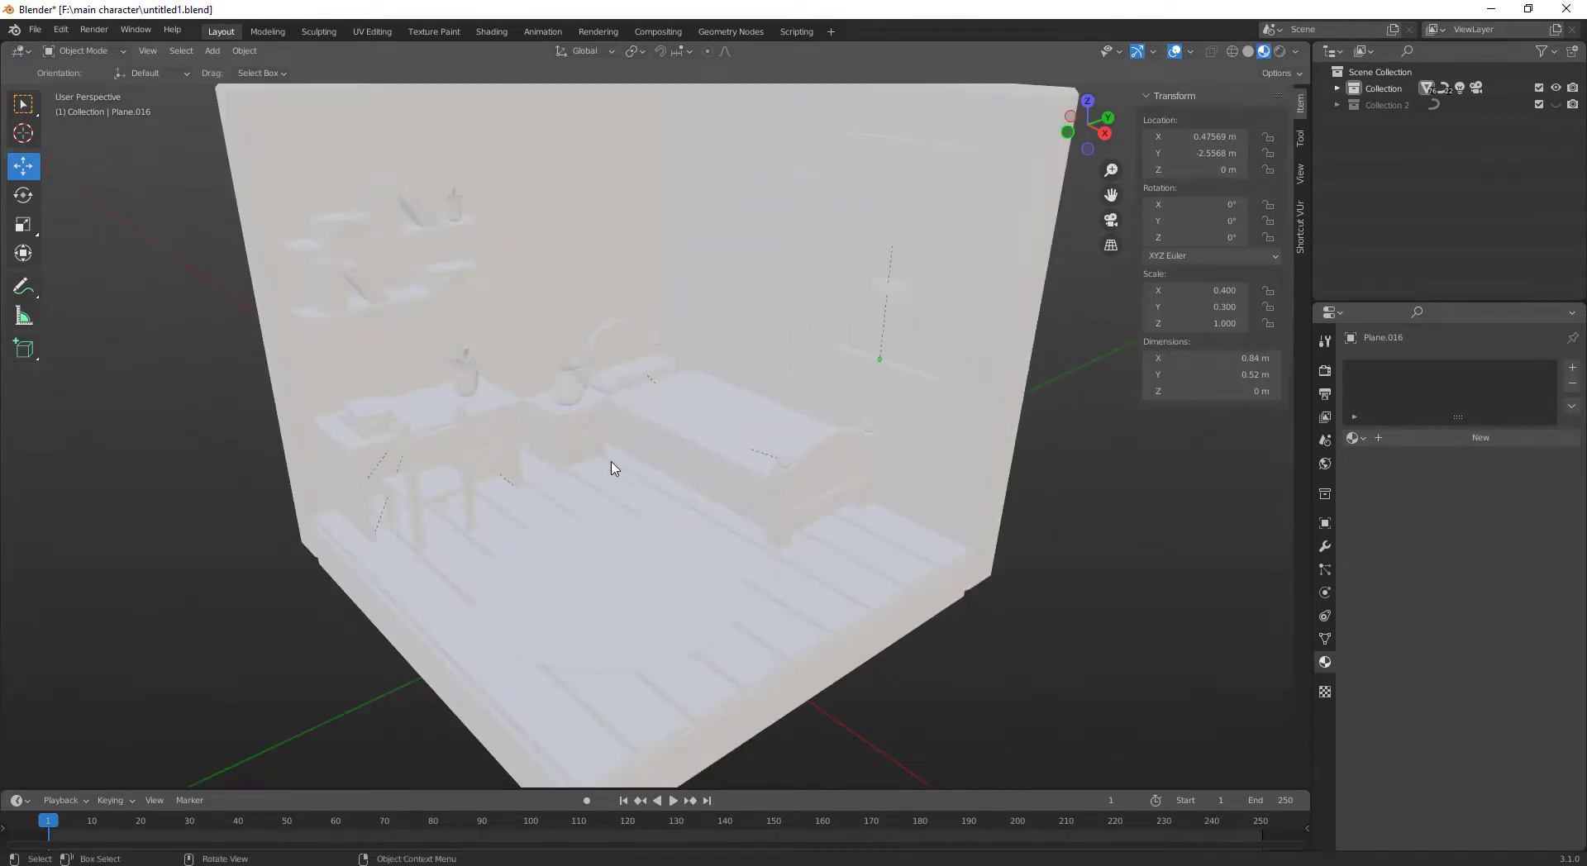
mouse_move(611, 469)
middle_down()
mouse_move(602, 541)
mouse_move(672, 413)
middle_up()
scroll(722, 459, down, 1)
scroll(721, 465, down, 3)
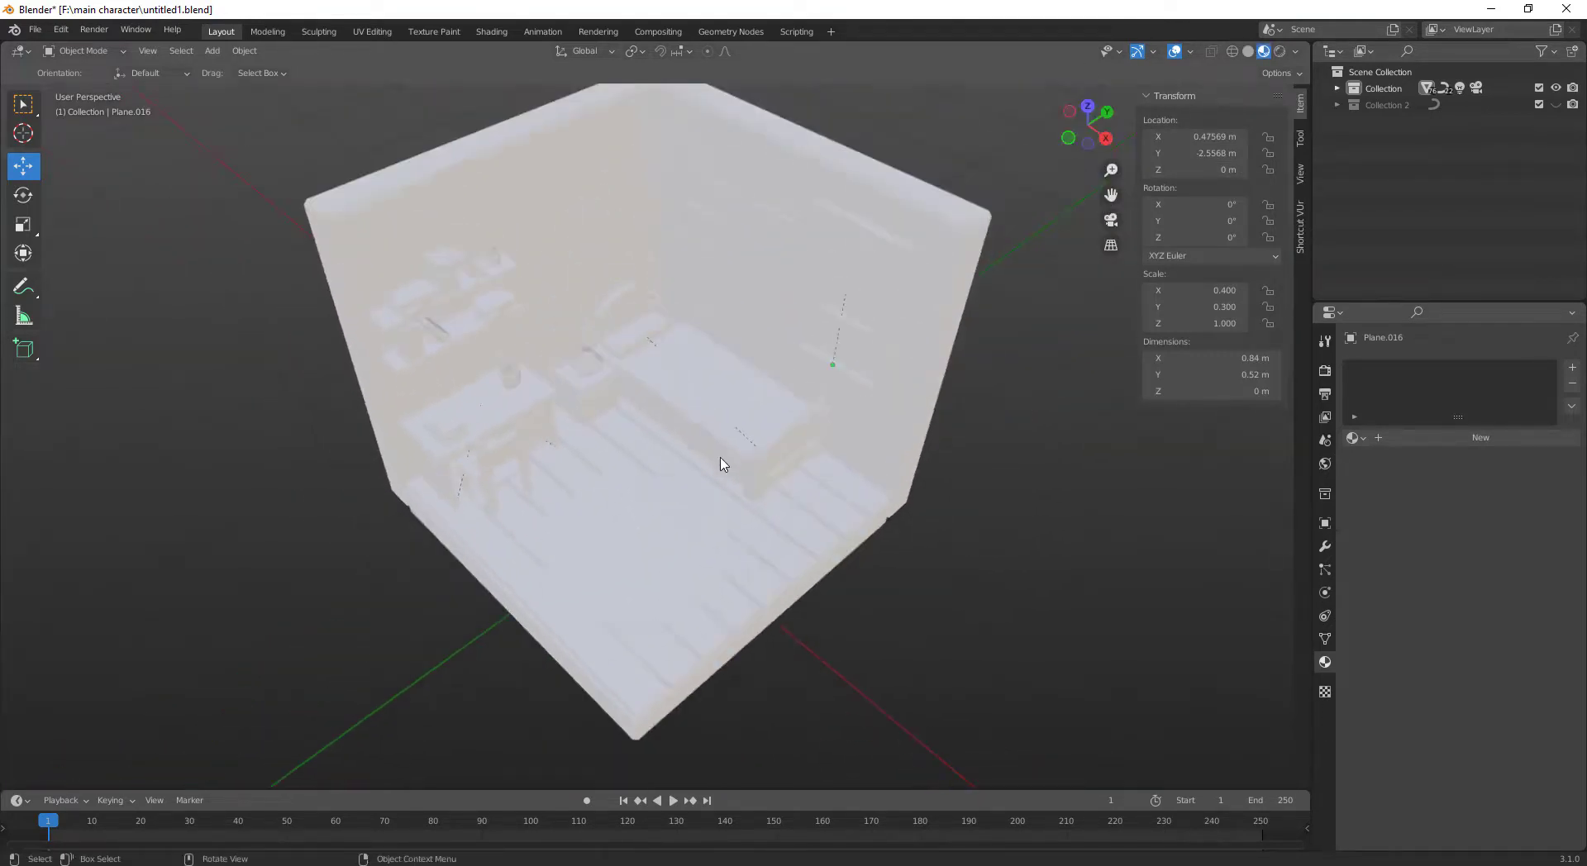
mouse_move(720, 463)
middle_down()
mouse_move(718, 435)
mouse_move(548, 206)
middle_up()
click(549, 199)
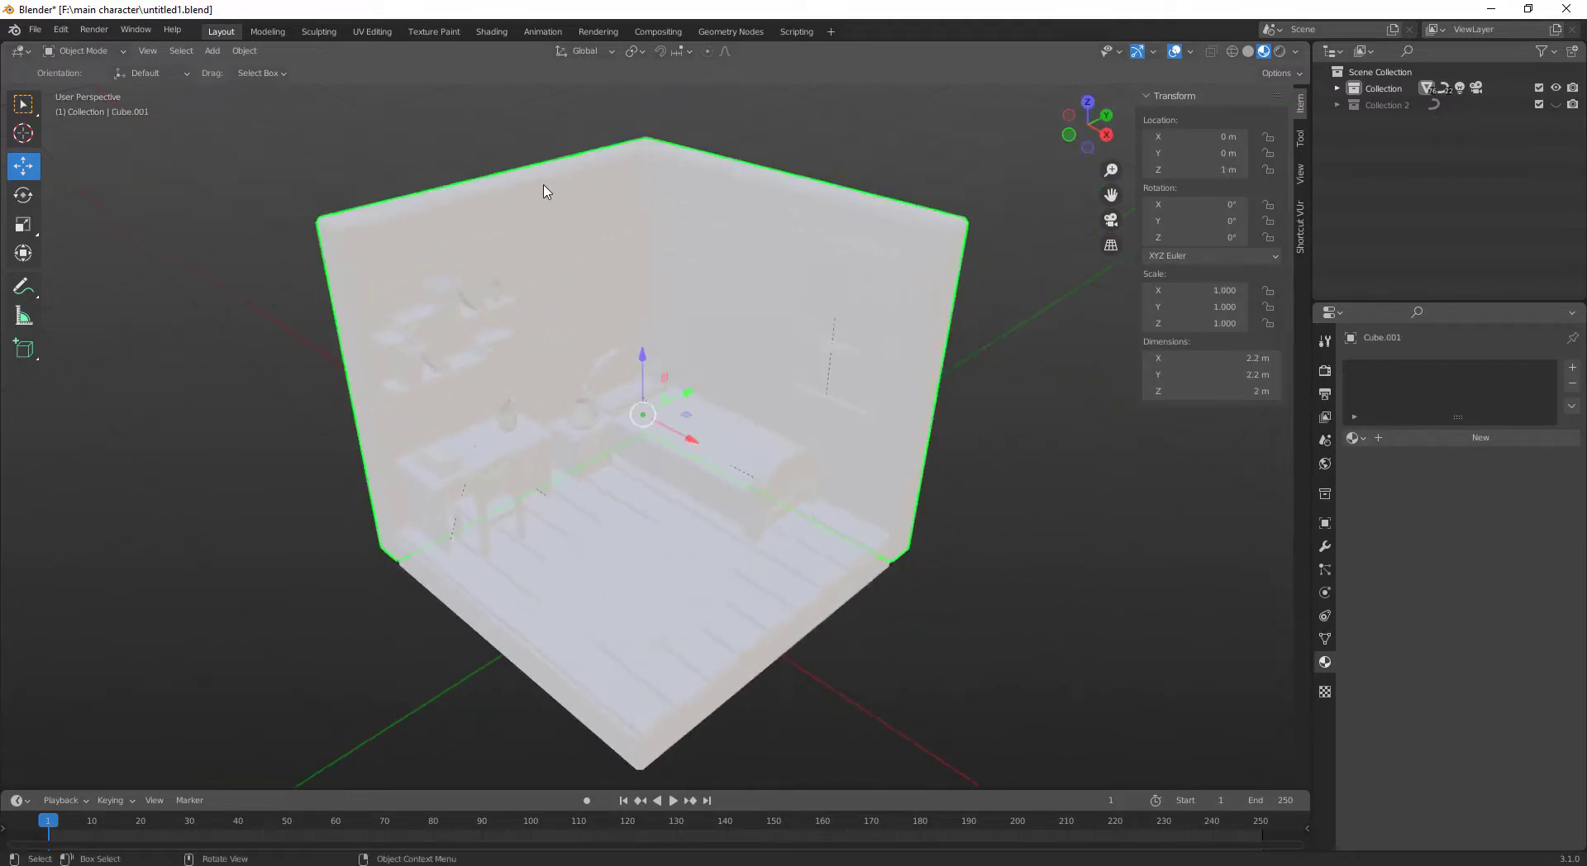
Give the wall cube a new Material.003 and tint its base colour from pink to purple
click(1500, 436)
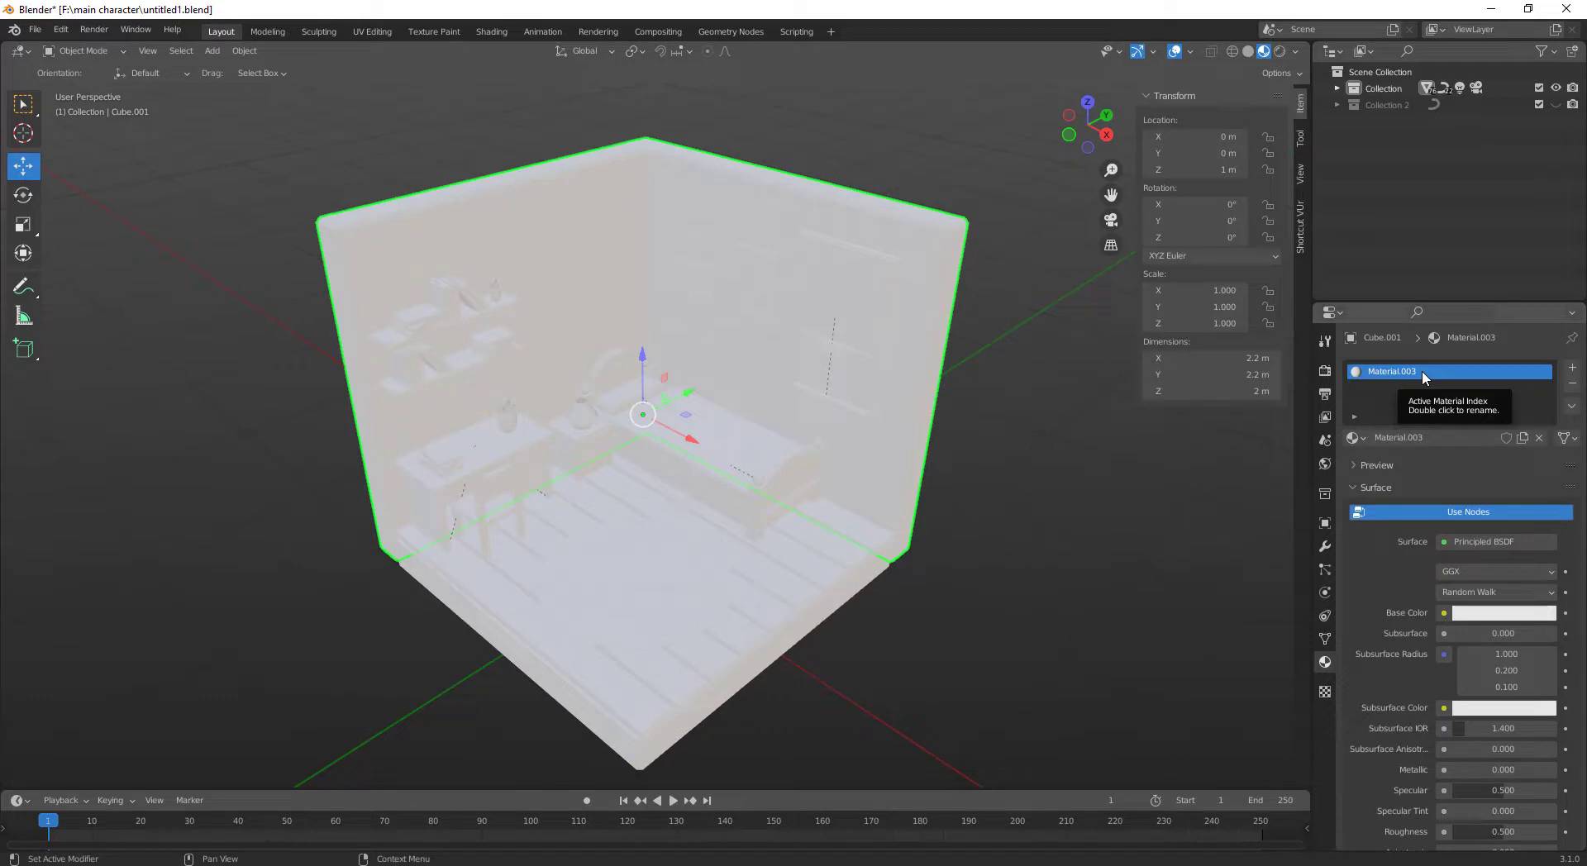
click(1477, 618)
drag(1481, 416, 1490, 457)
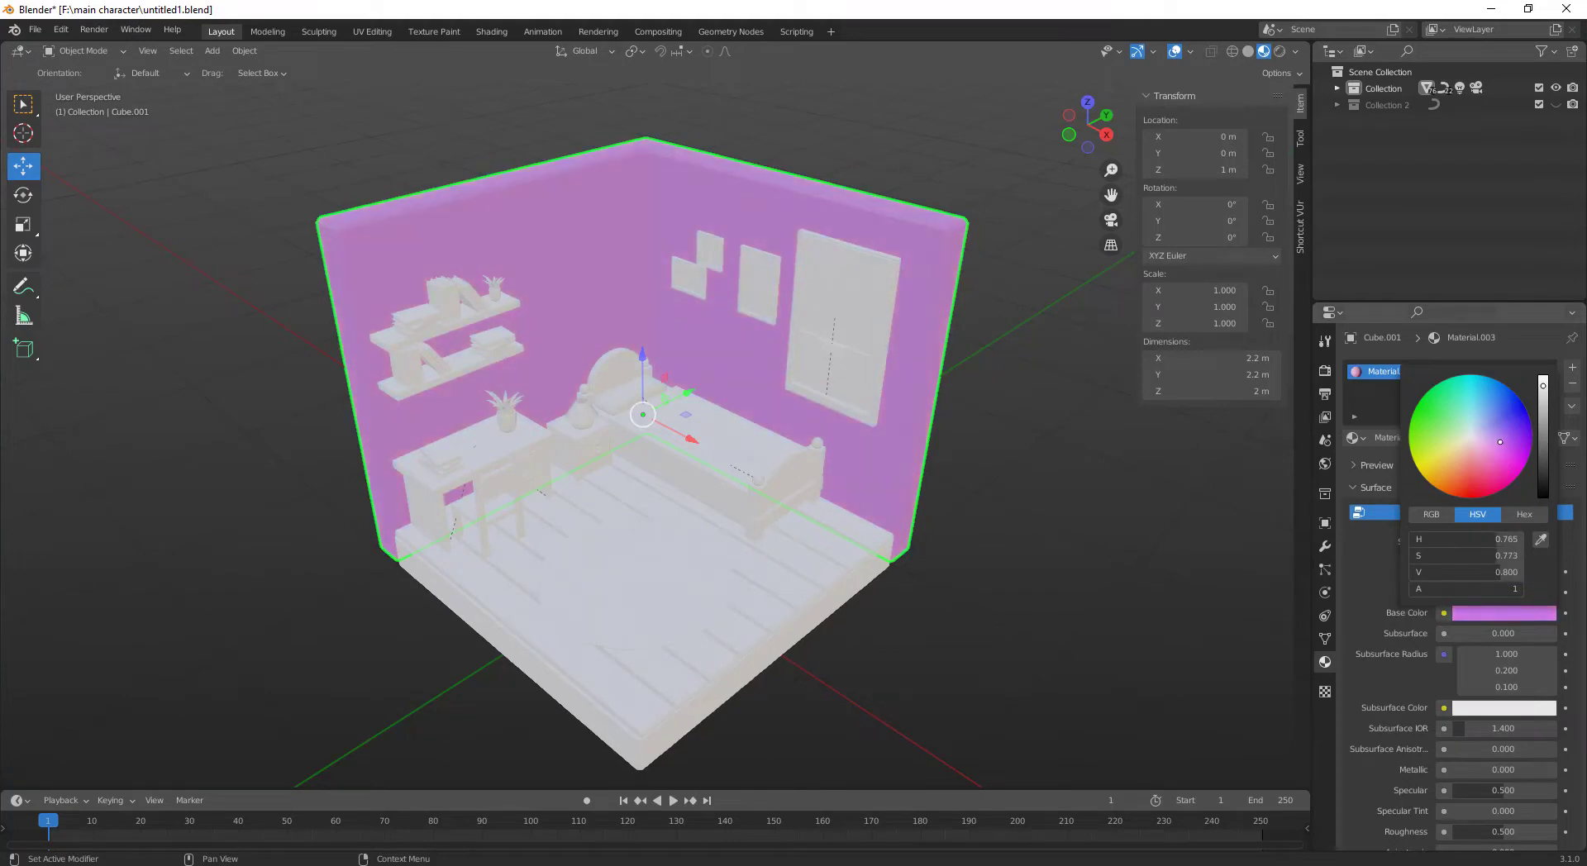
drag(1500, 442, 1508, 423)
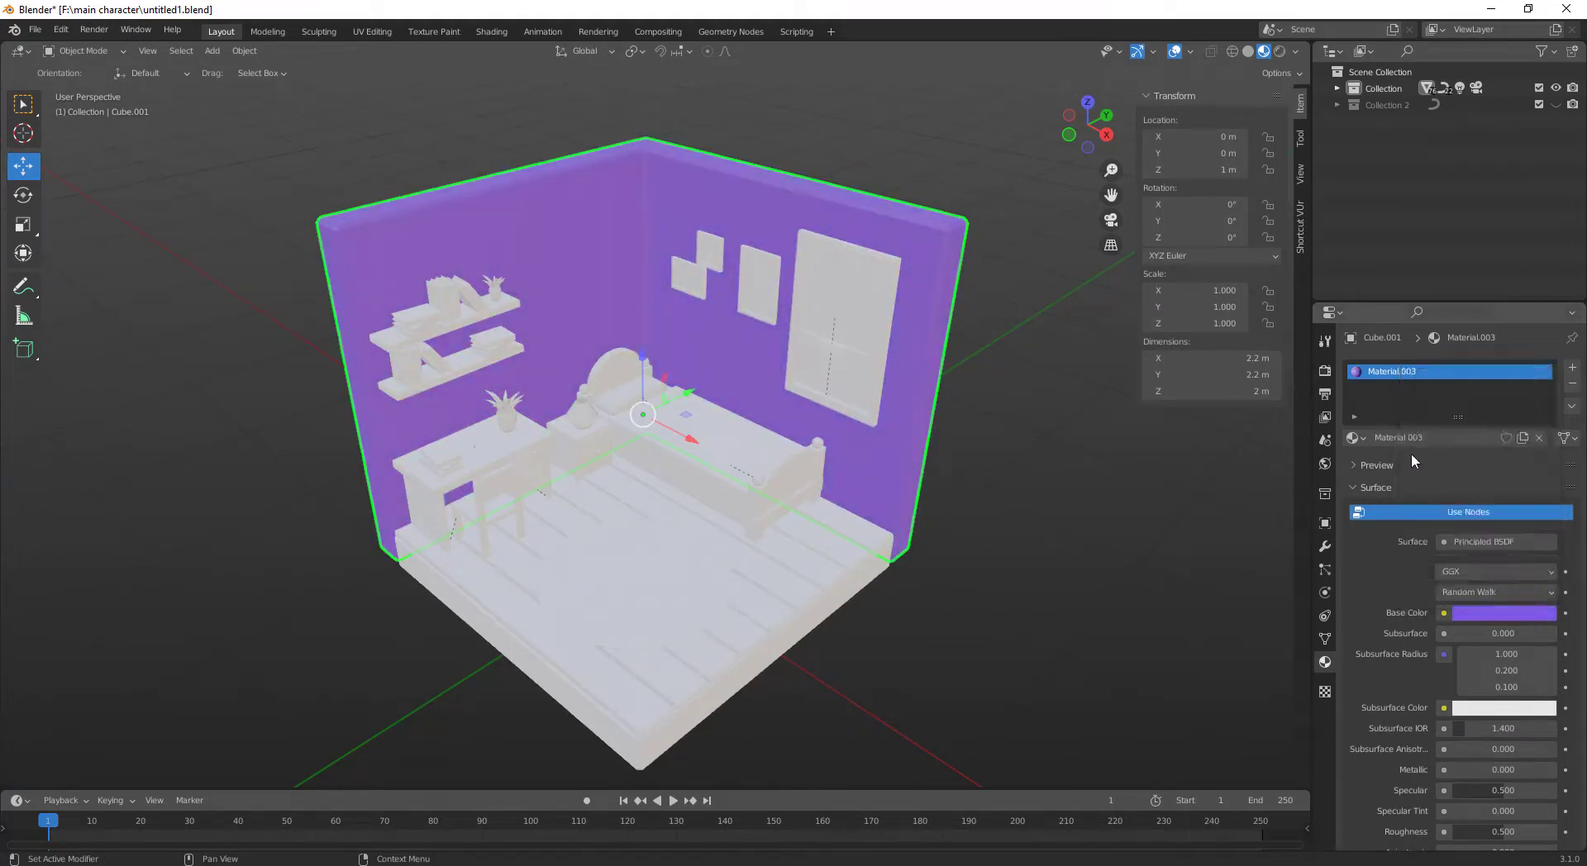
click(769, 623)
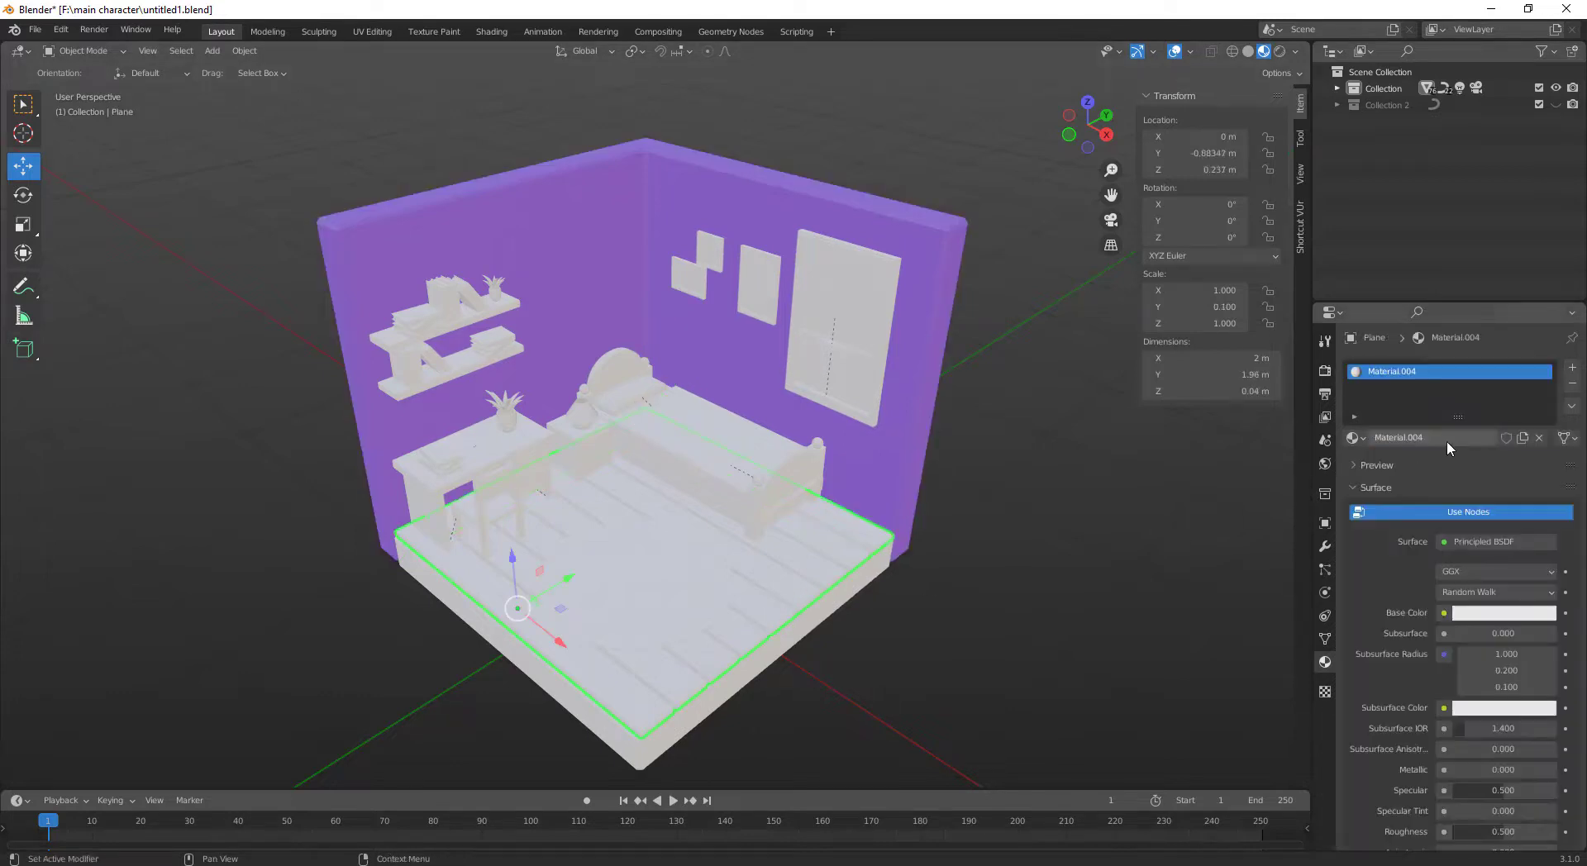
Colour the floor planks' Material.004 orange on the base colour wheel
click(1490, 613)
drag(1468, 442, 1462, 475)
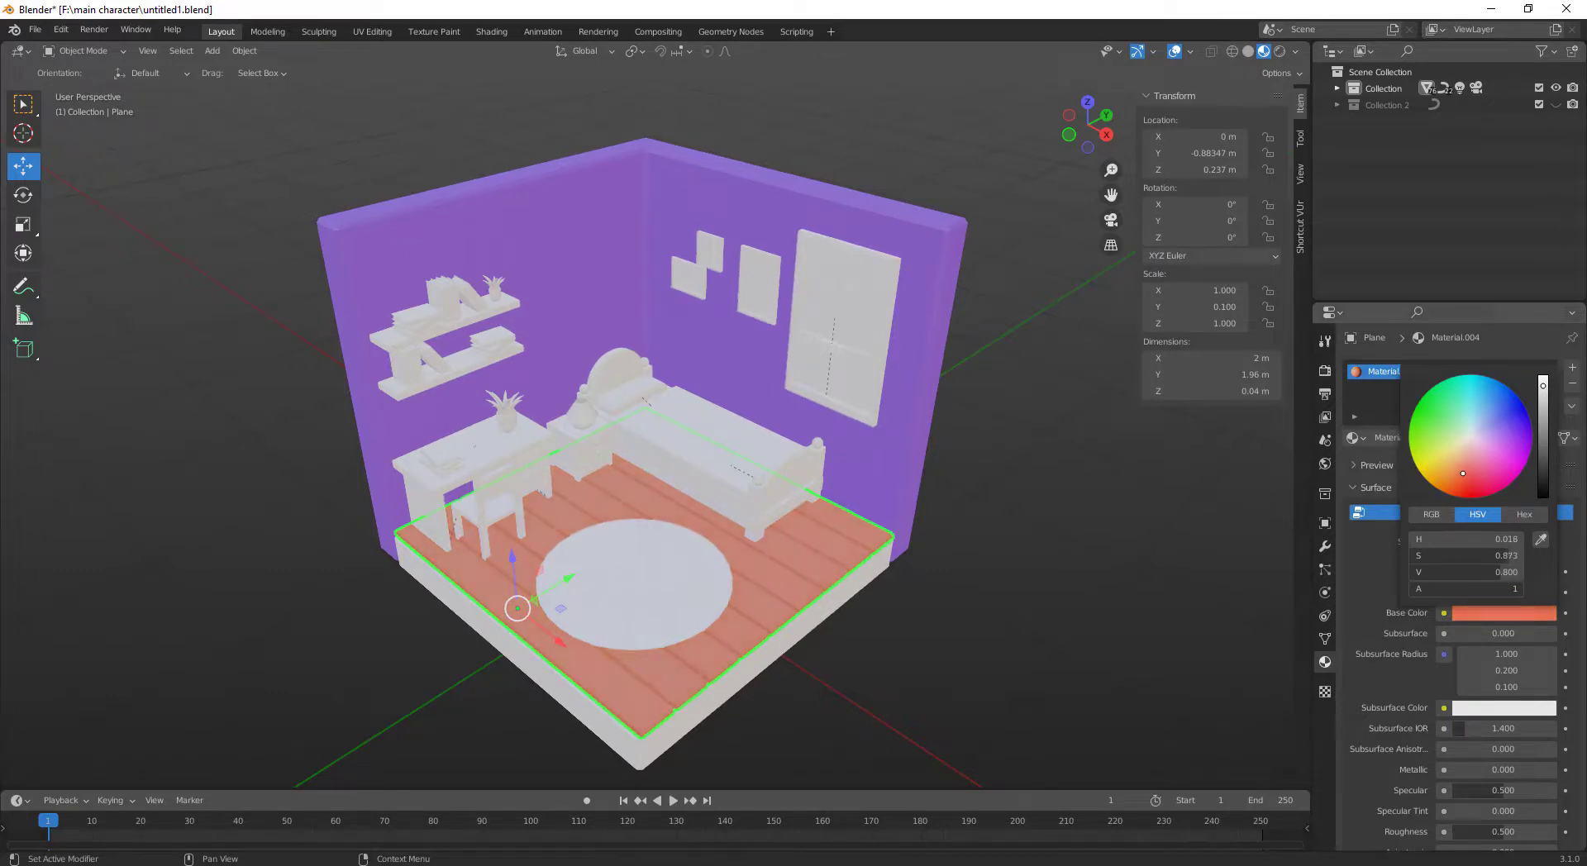
click(1094, 628)
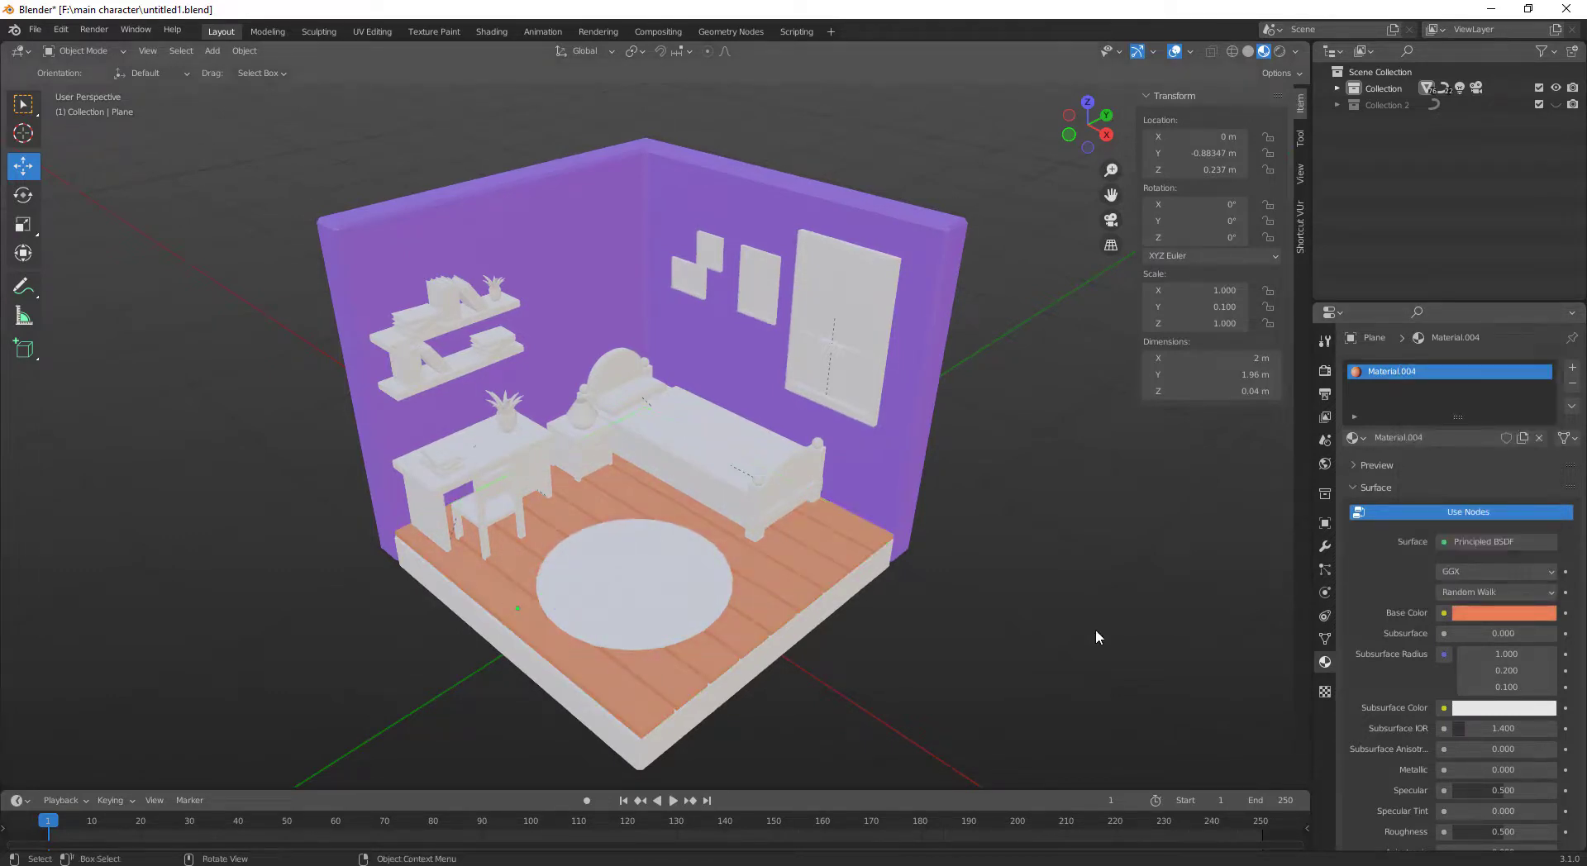
mouse_move(851, 541)
shift+middle_down()
mouse_move(901, 385)
mouse_move(868, 499)
mouse_move(914, 481)
mouse_move(913, 410)
mouse_move(928, 429)
shift+middle_up()
scroll(901, 384, up, 2)
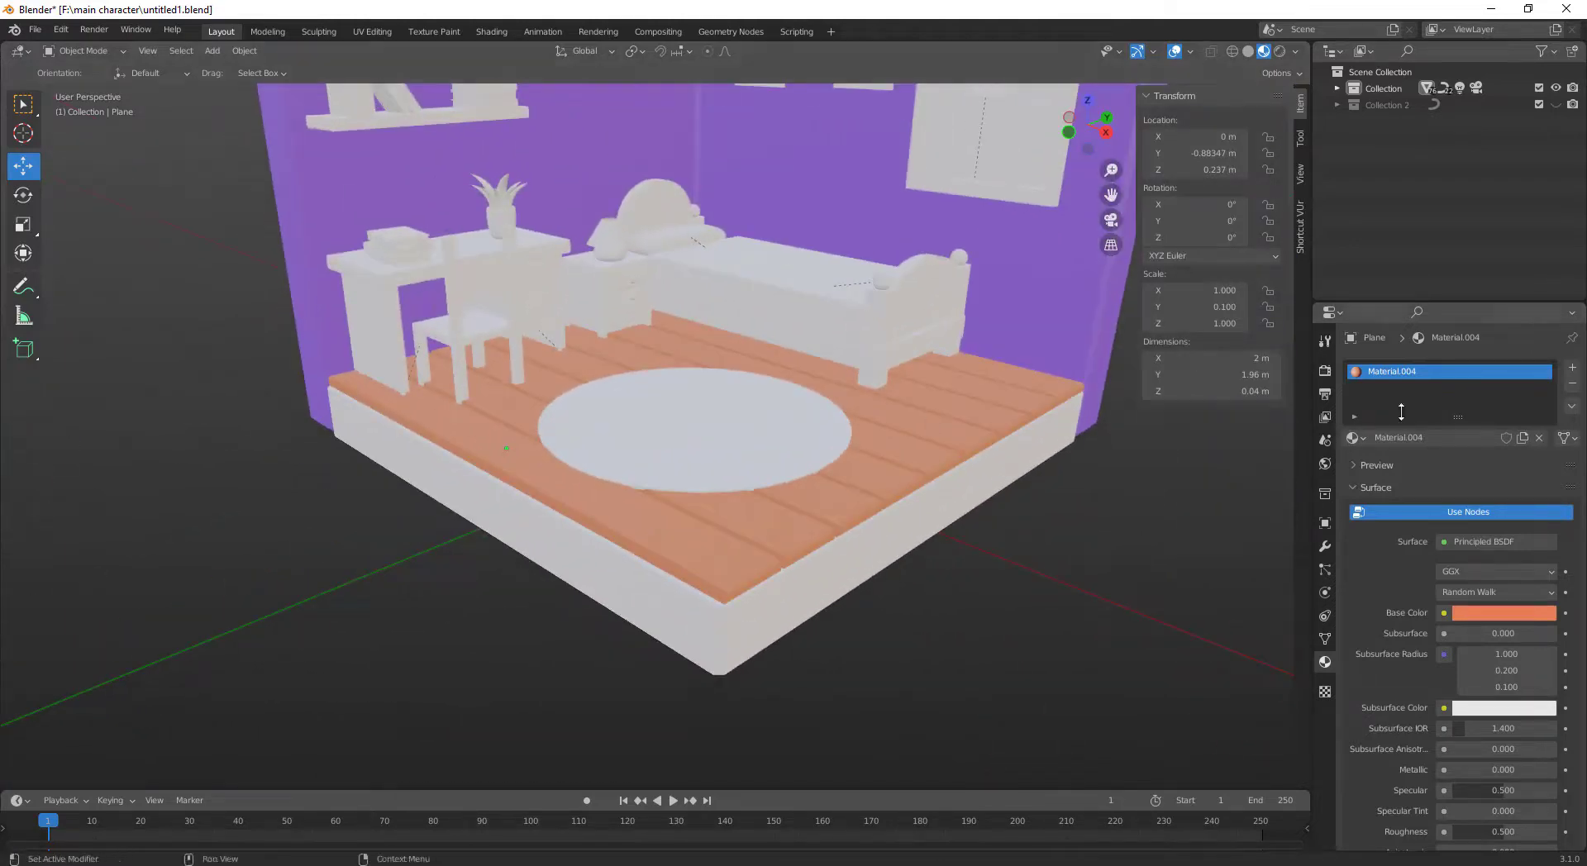
Deepen the floor to a saturated red-orange, hex E76F33
click(1485, 618)
drag(1473, 465, 1452, 482)
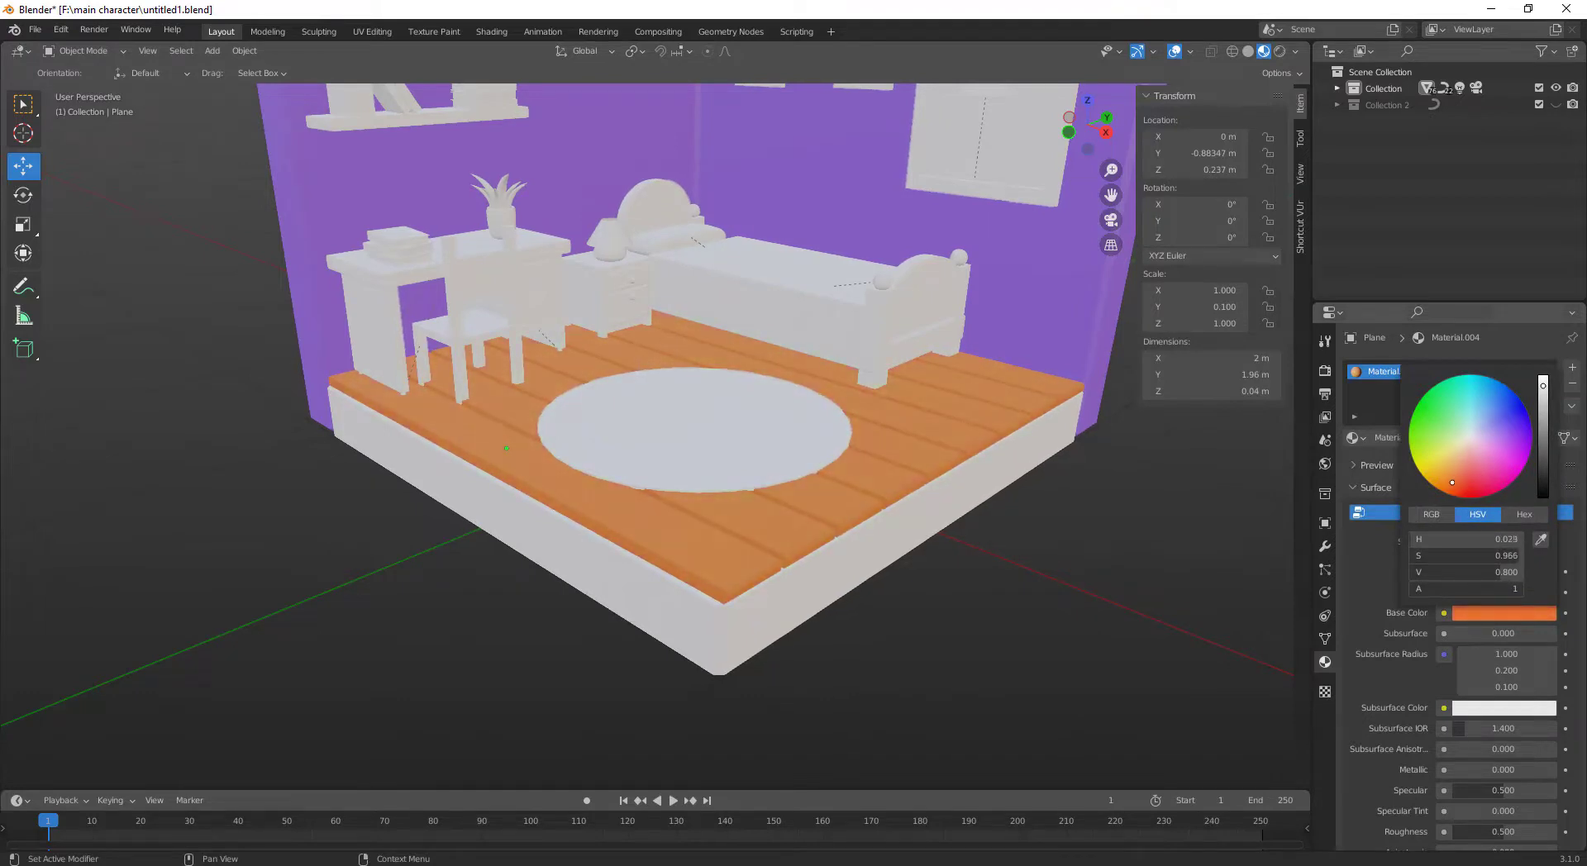
click(1524, 514)
click(1479, 539)
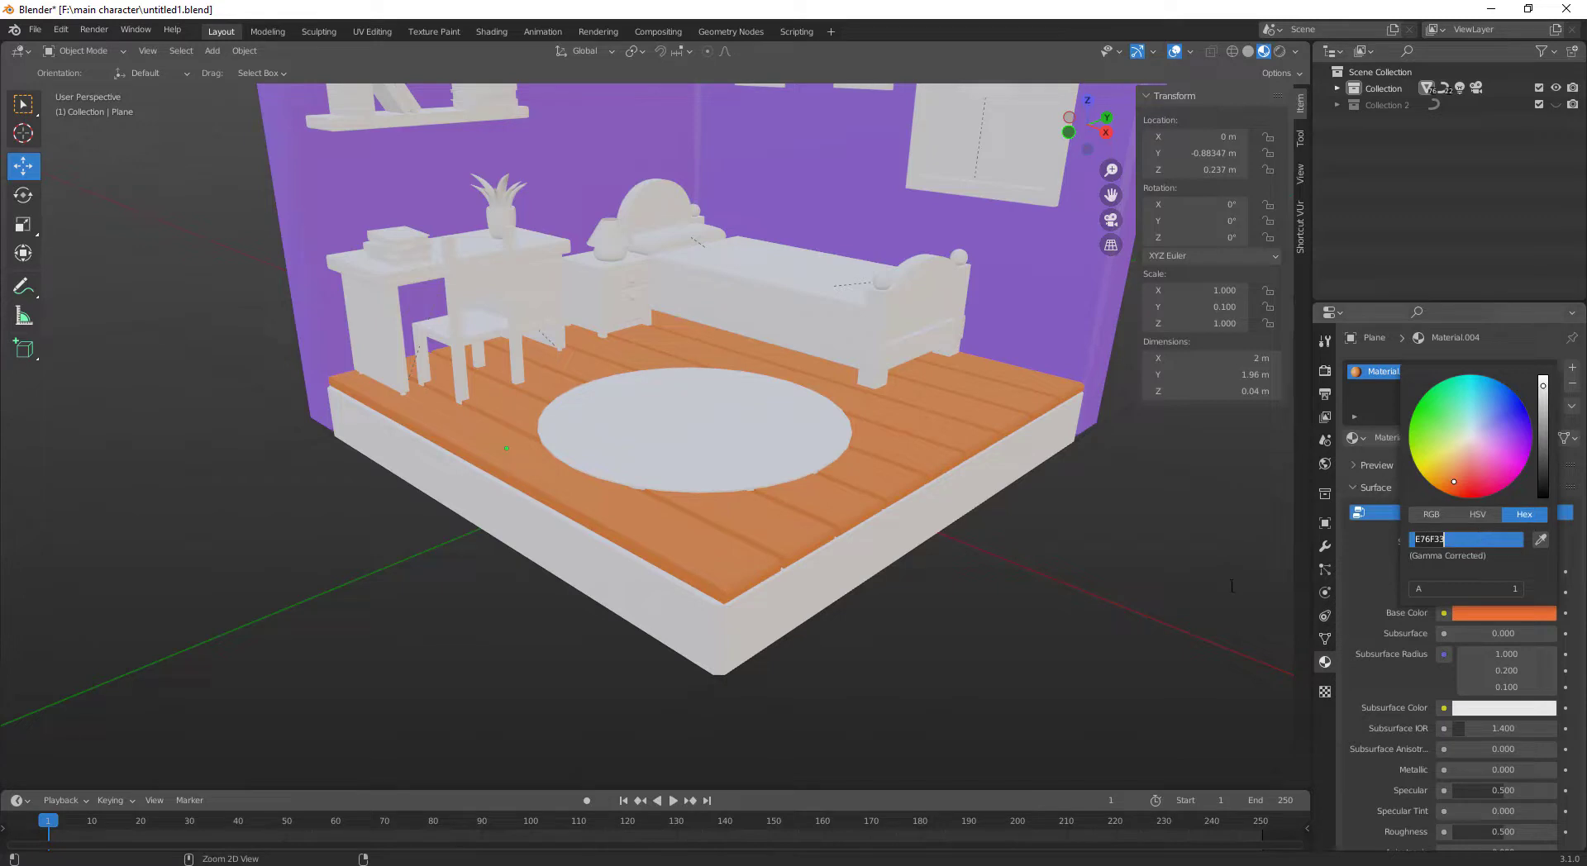
click(807, 613)
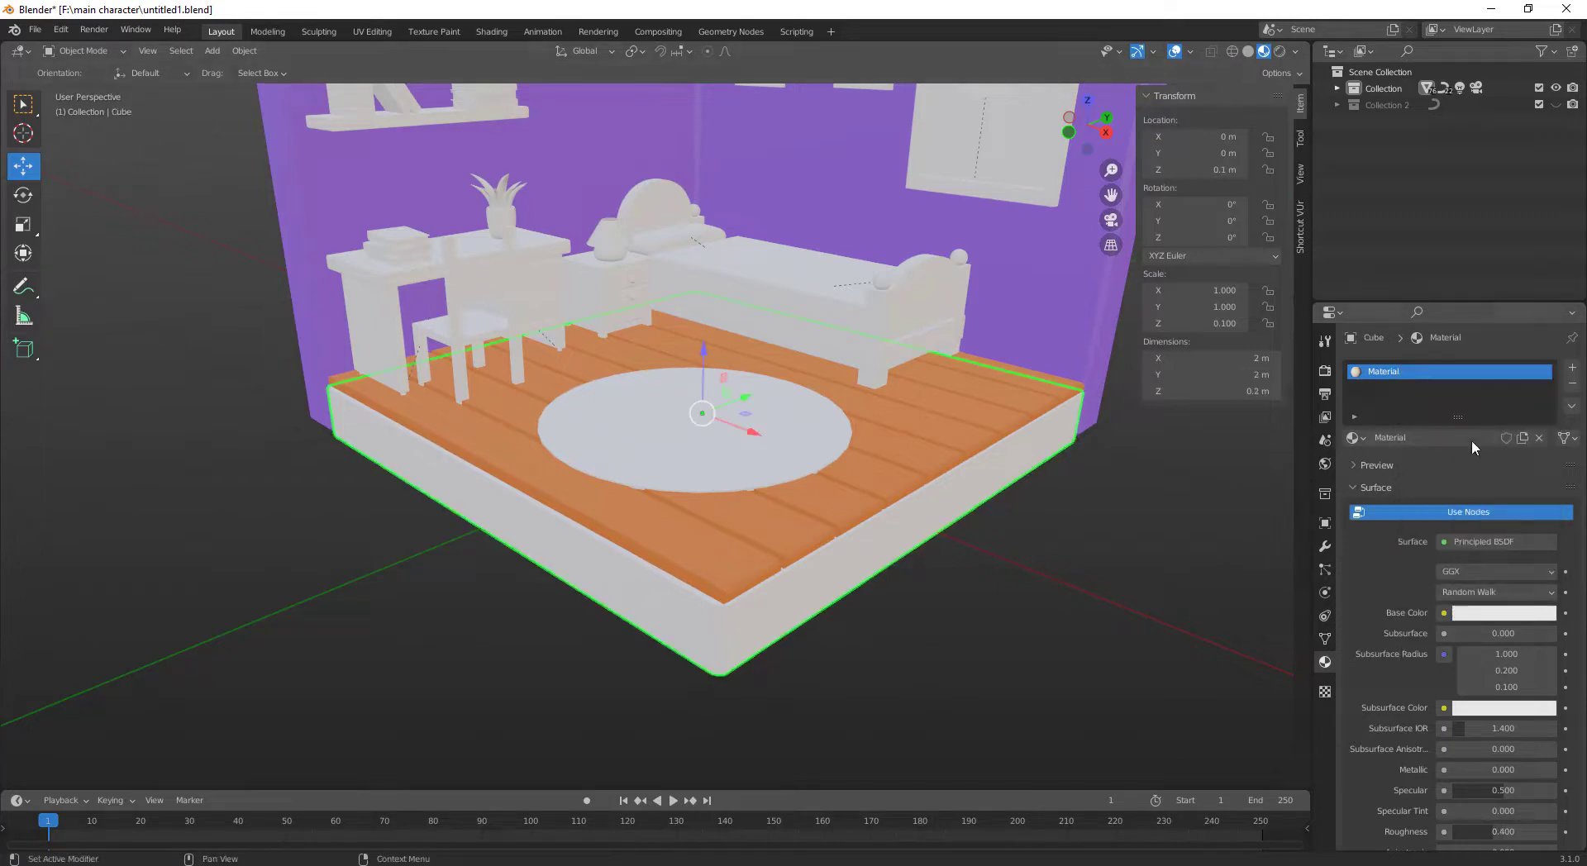
Colour the diorama's base block golden yellow
click(1481, 613)
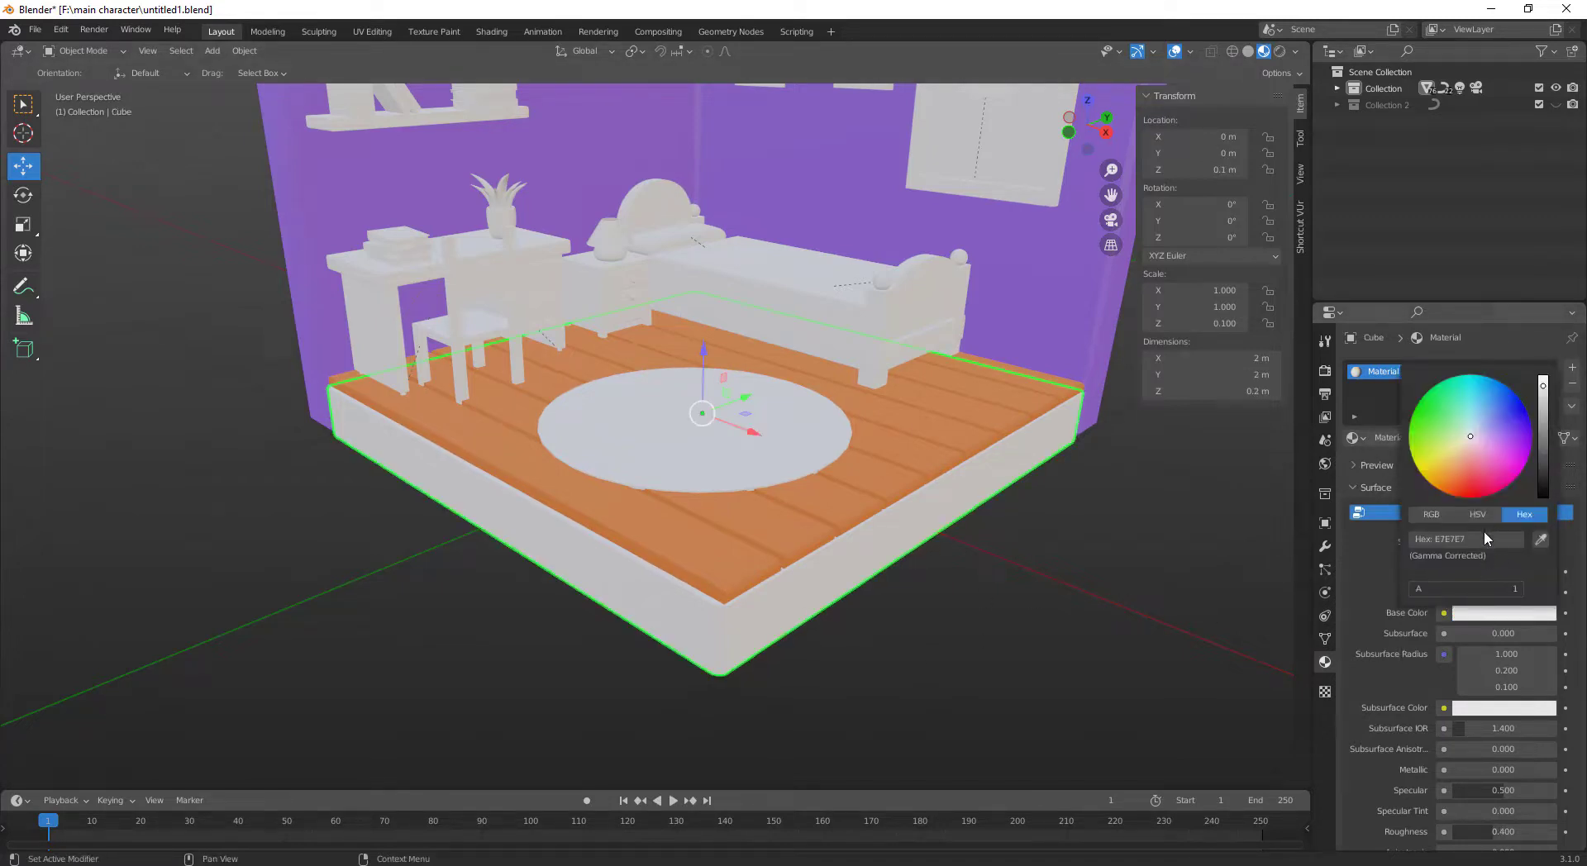
click(1455, 480)
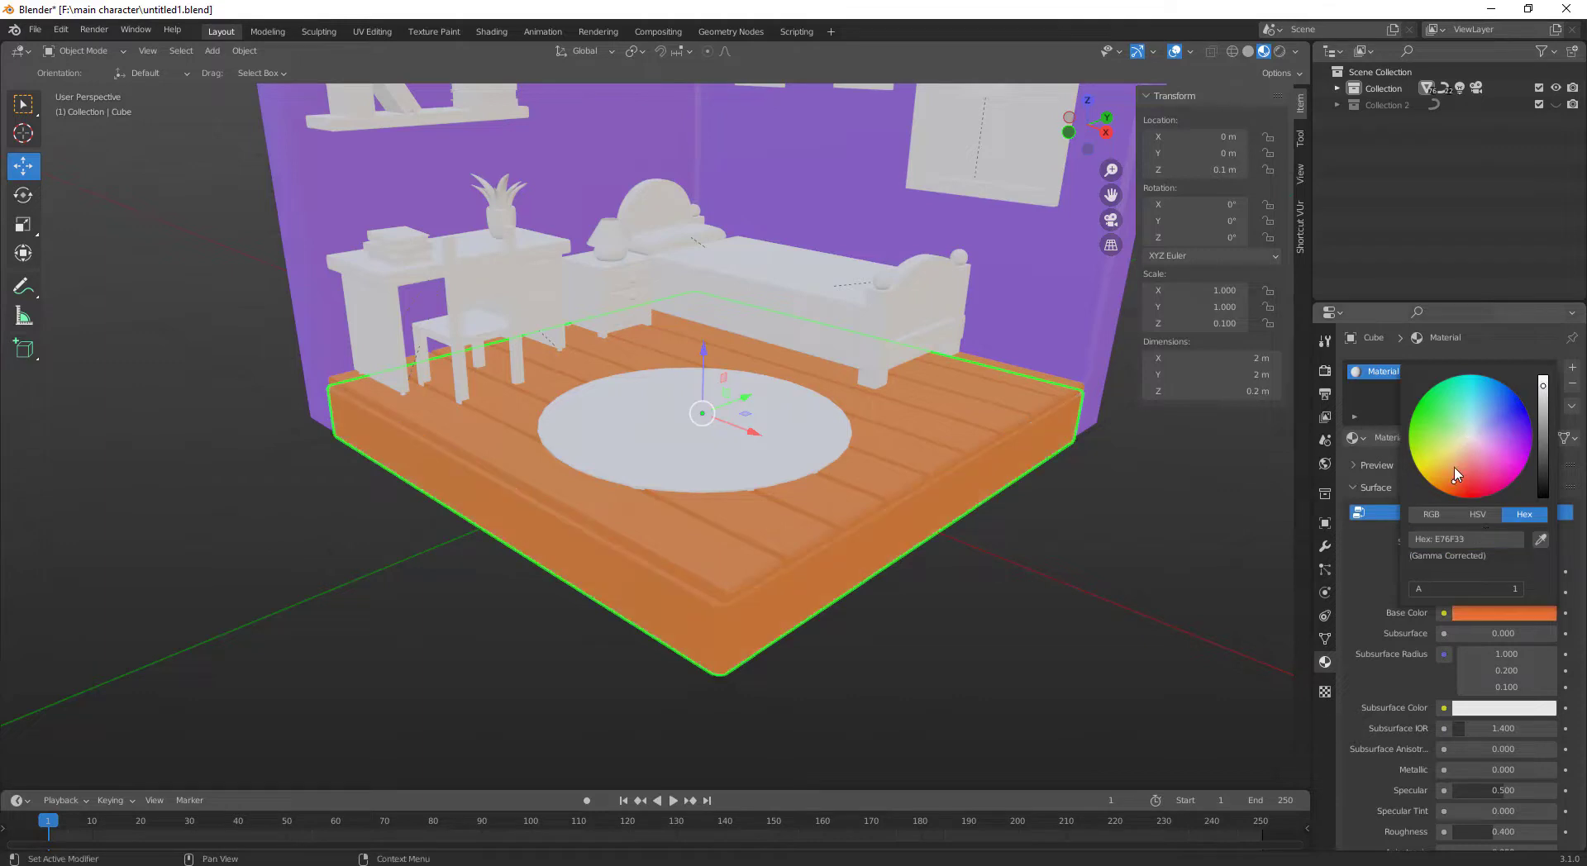
drag(1456, 474, 1441, 466)
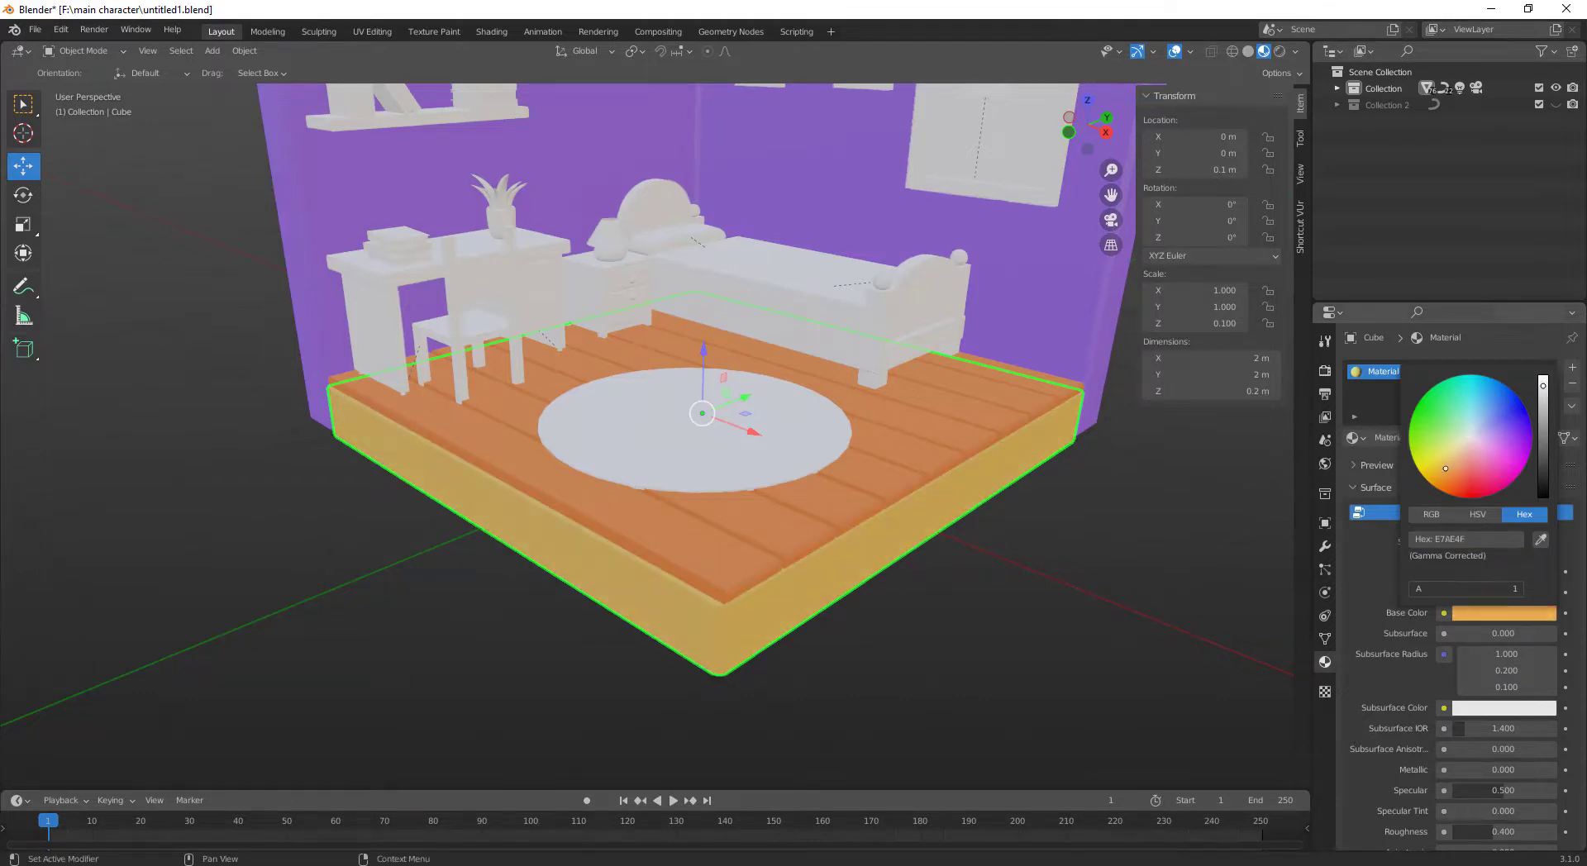
click(993, 614)
mouse_move(993, 614)
middle_down()
mouse_move(958, 563)
mouse_move(782, 542)
middle_up()
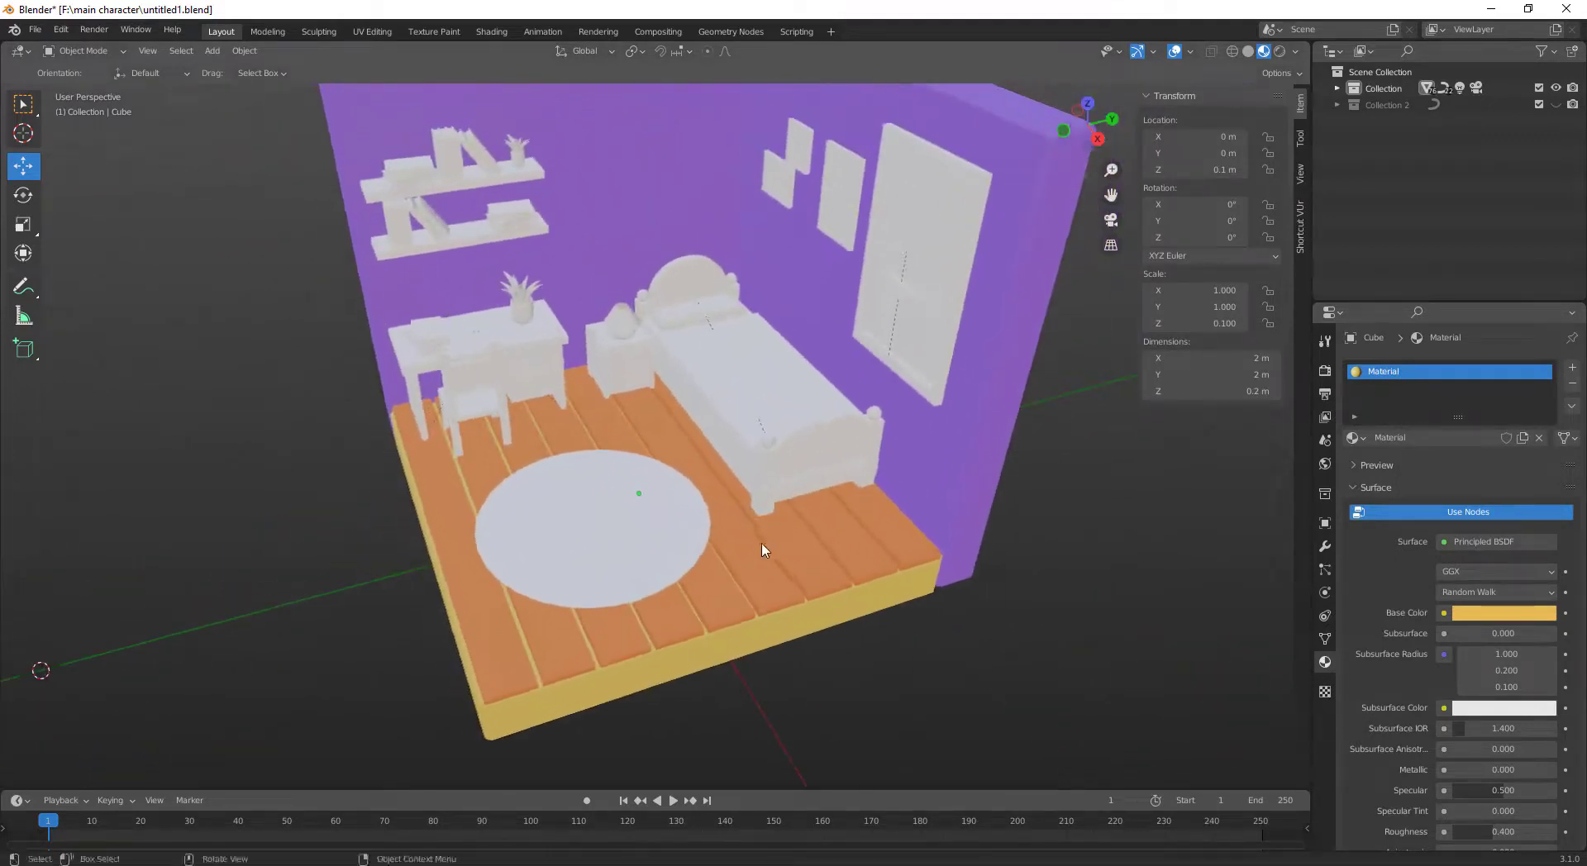
Darken the floor planks to a brownish orange, hex CD6A3B
click(767, 566)
click(1492, 614)
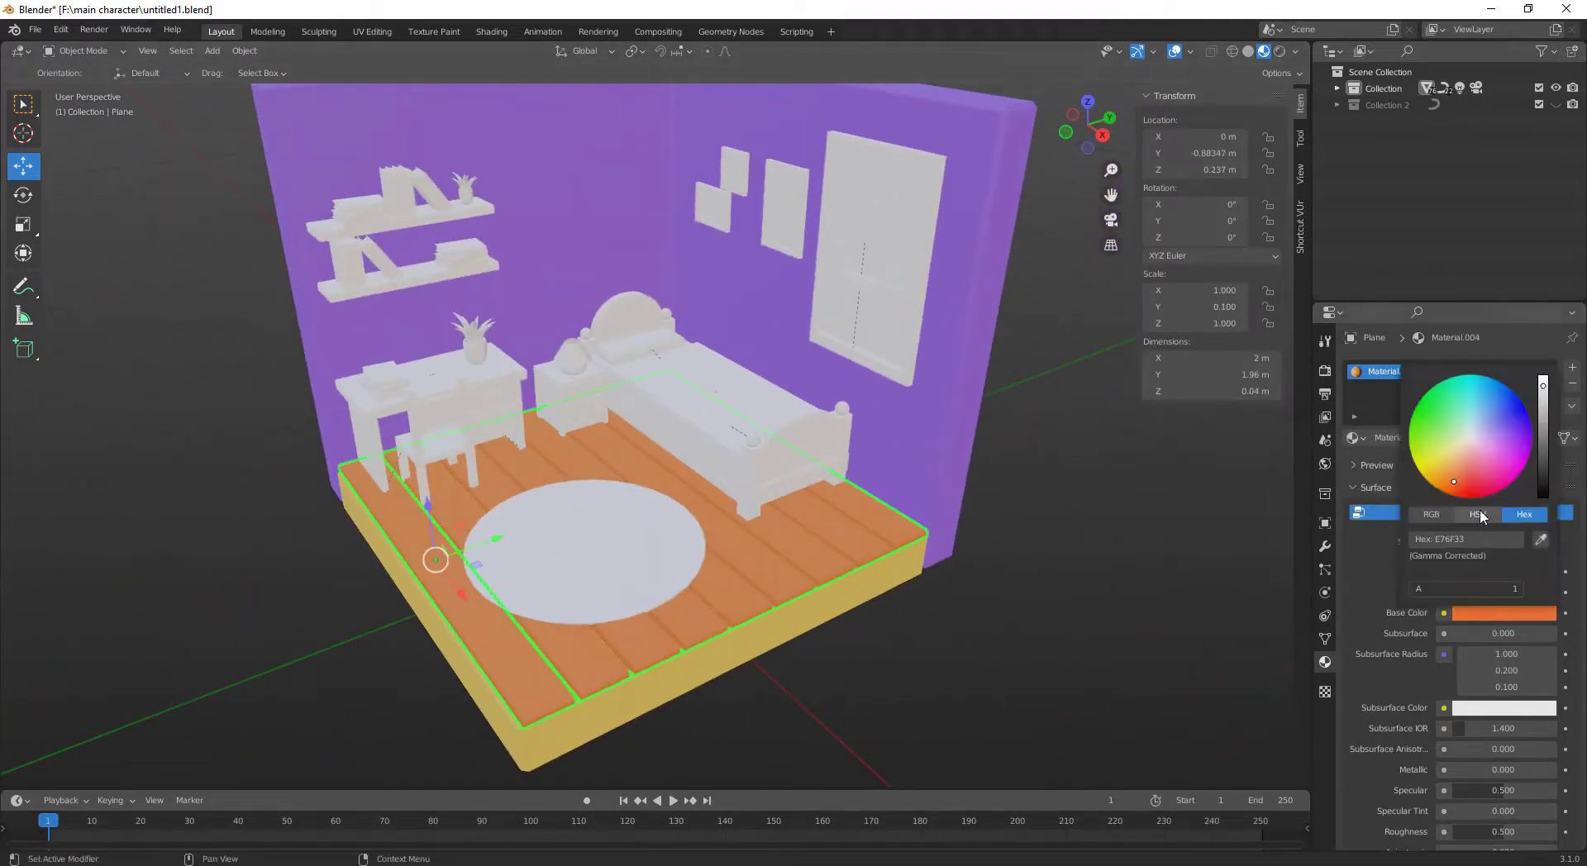
drag(1455, 479, 1452, 481)
drag(1547, 413, 1542, 397)
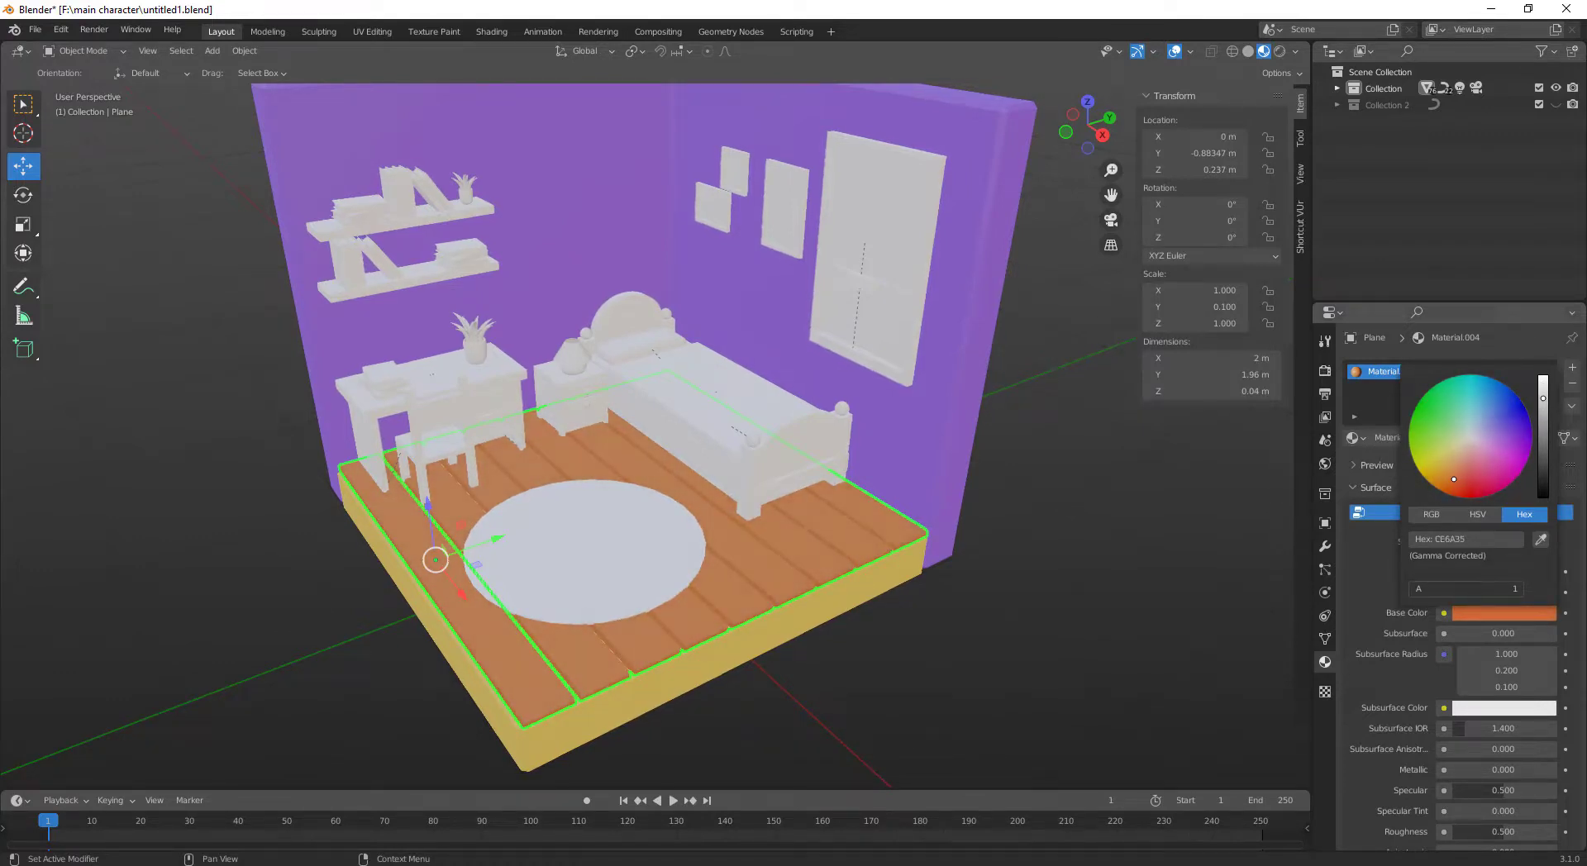
Colour the round rug Circle.002 blue with its own Material.005
click(584, 549)
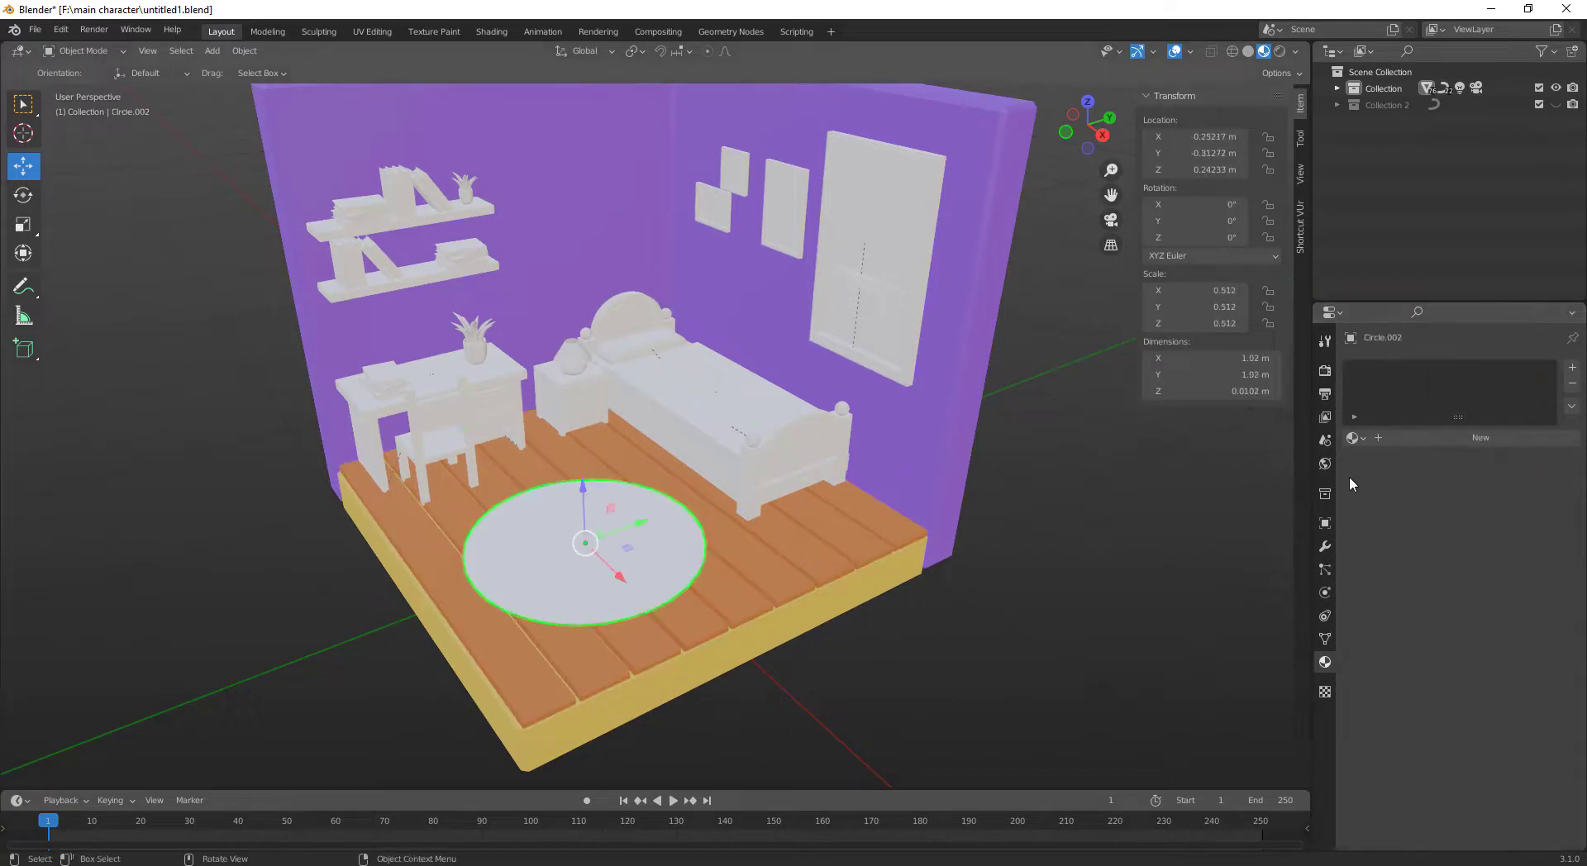
click(1480, 614)
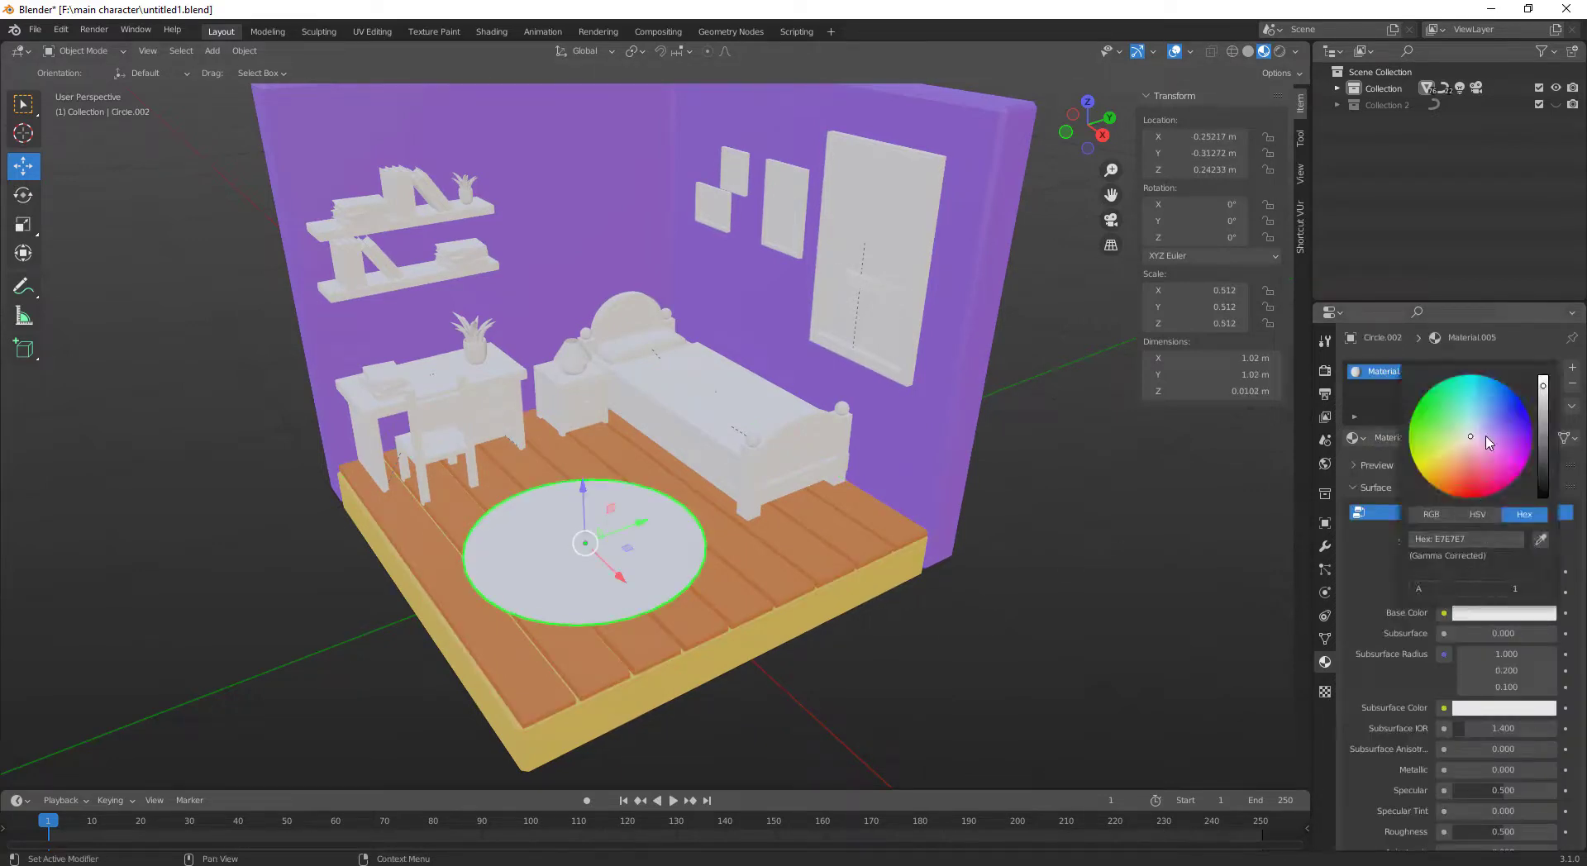
click(1490, 403)
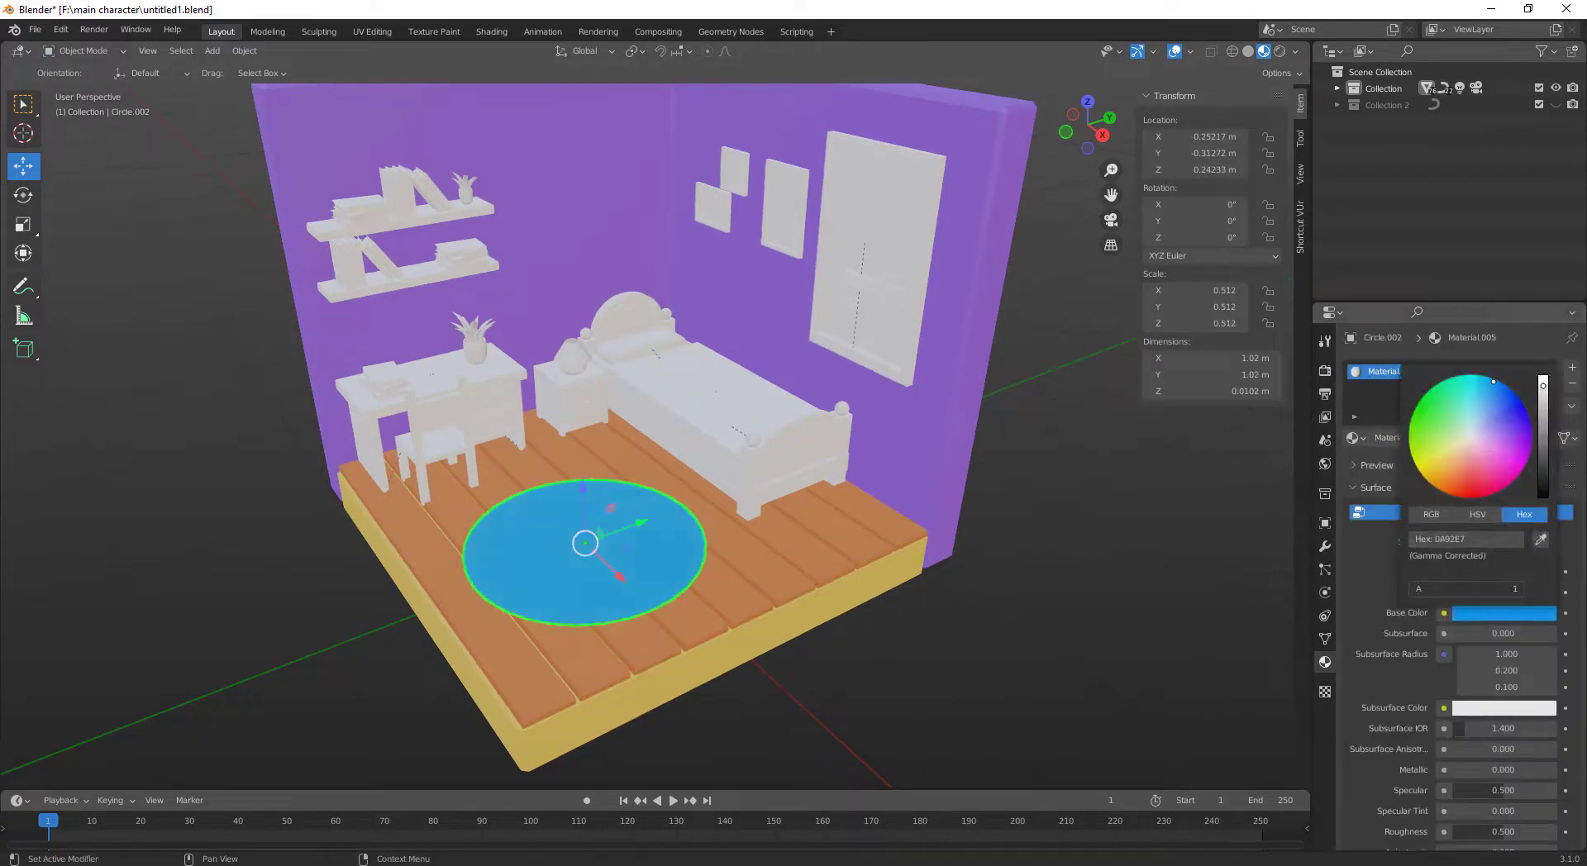
click(1008, 656)
middle_drag(1009, 656, 715, 565)
middle_drag(623, 517, 712, 450)
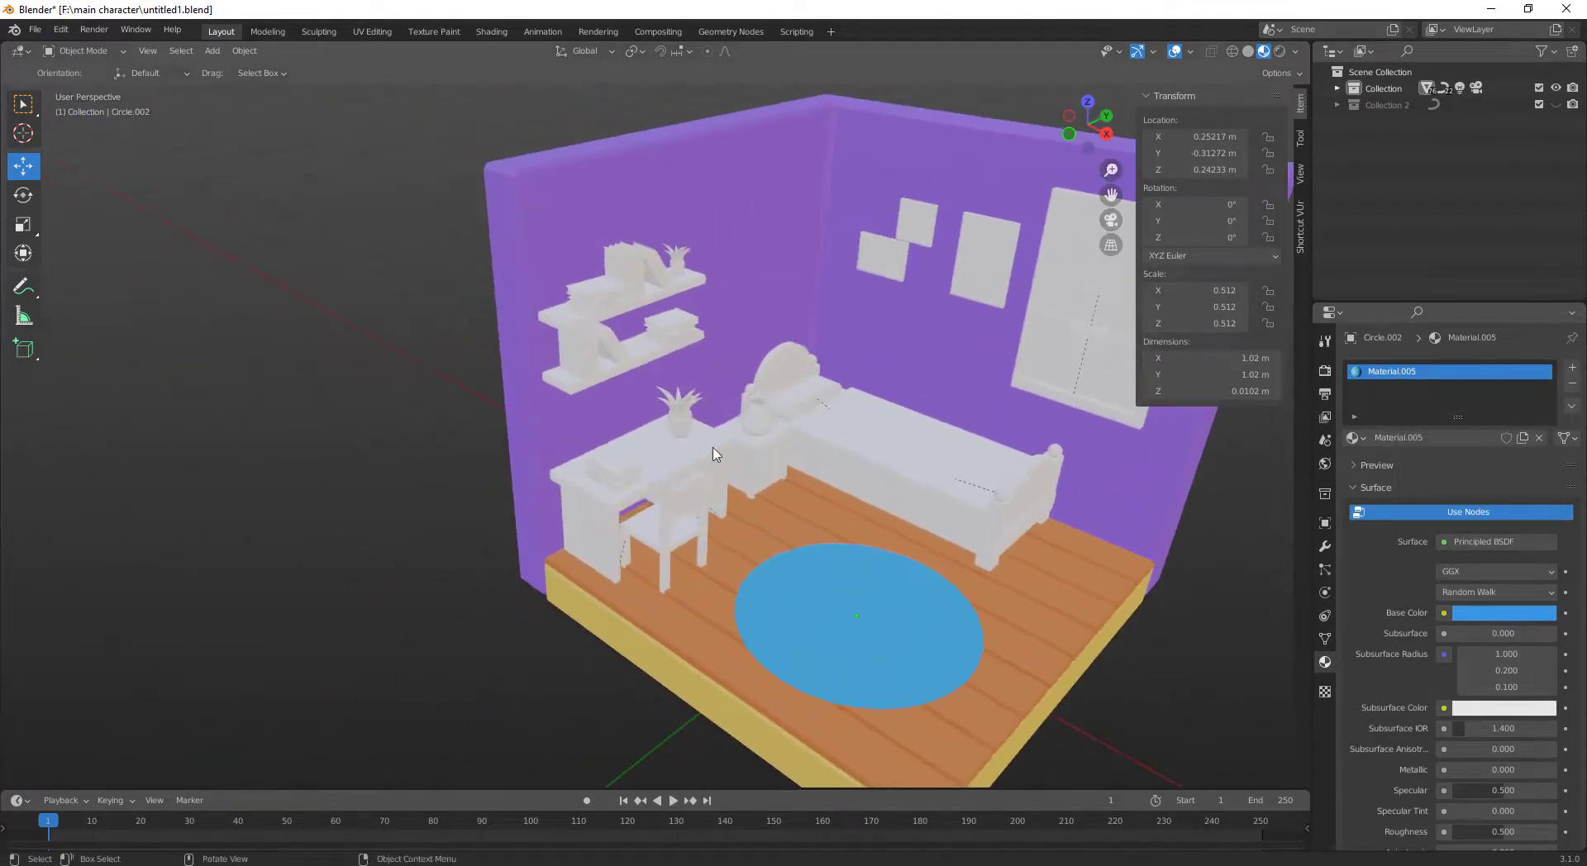
scroll(711, 447, up, 3)
scroll(750, 357, up, 3)
scroll(750, 357, down, 2)
scroll(767, 438, down, 3)
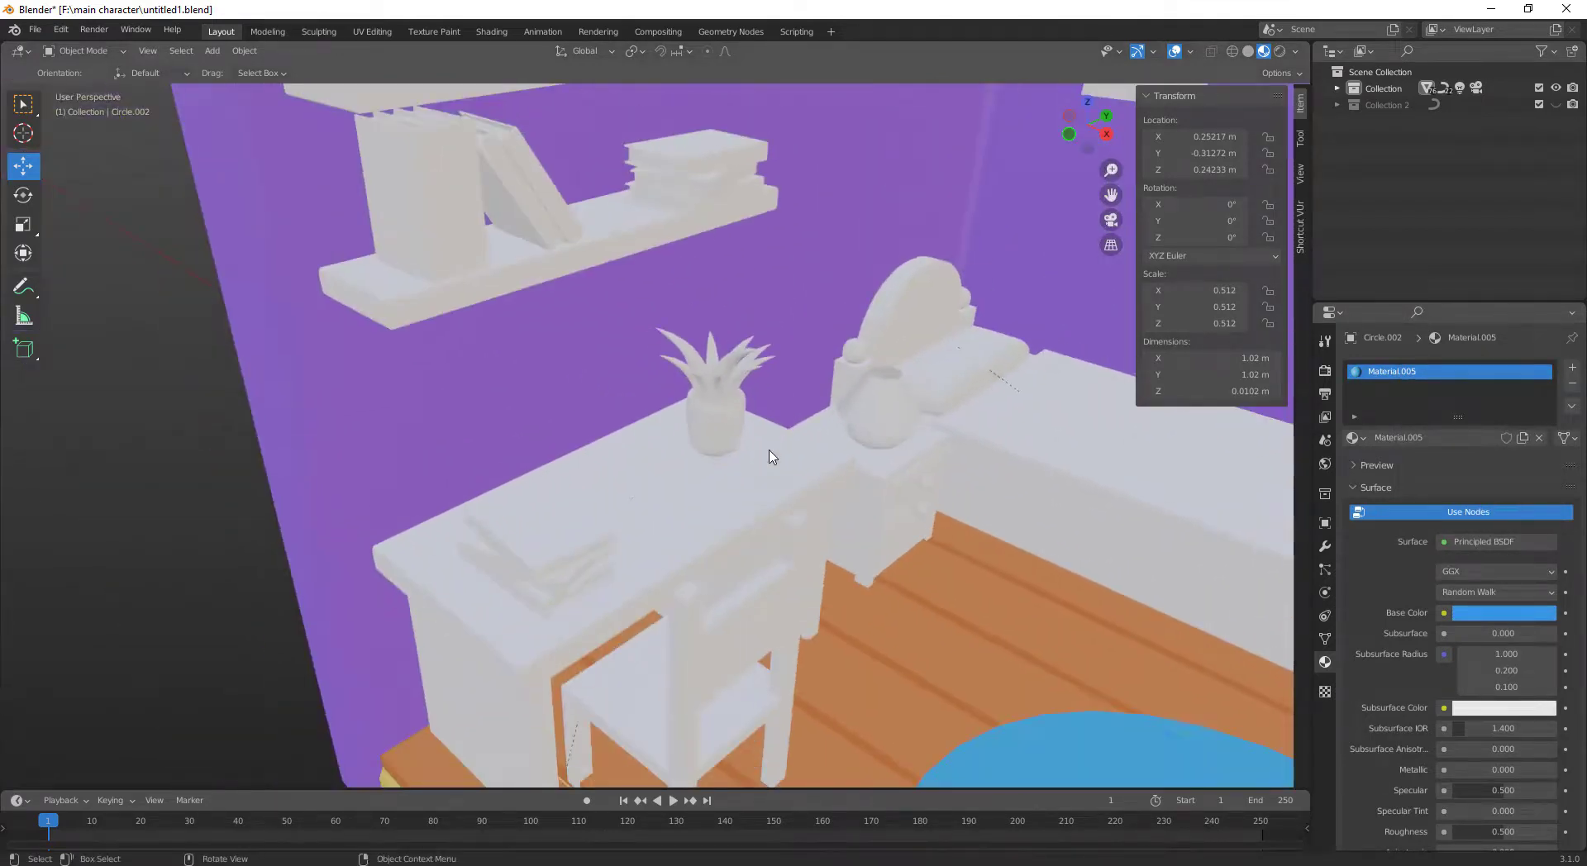
scroll(719, 450, down, 4)
Give the bed a new Material.006 in a darkened orange
click(958, 472)
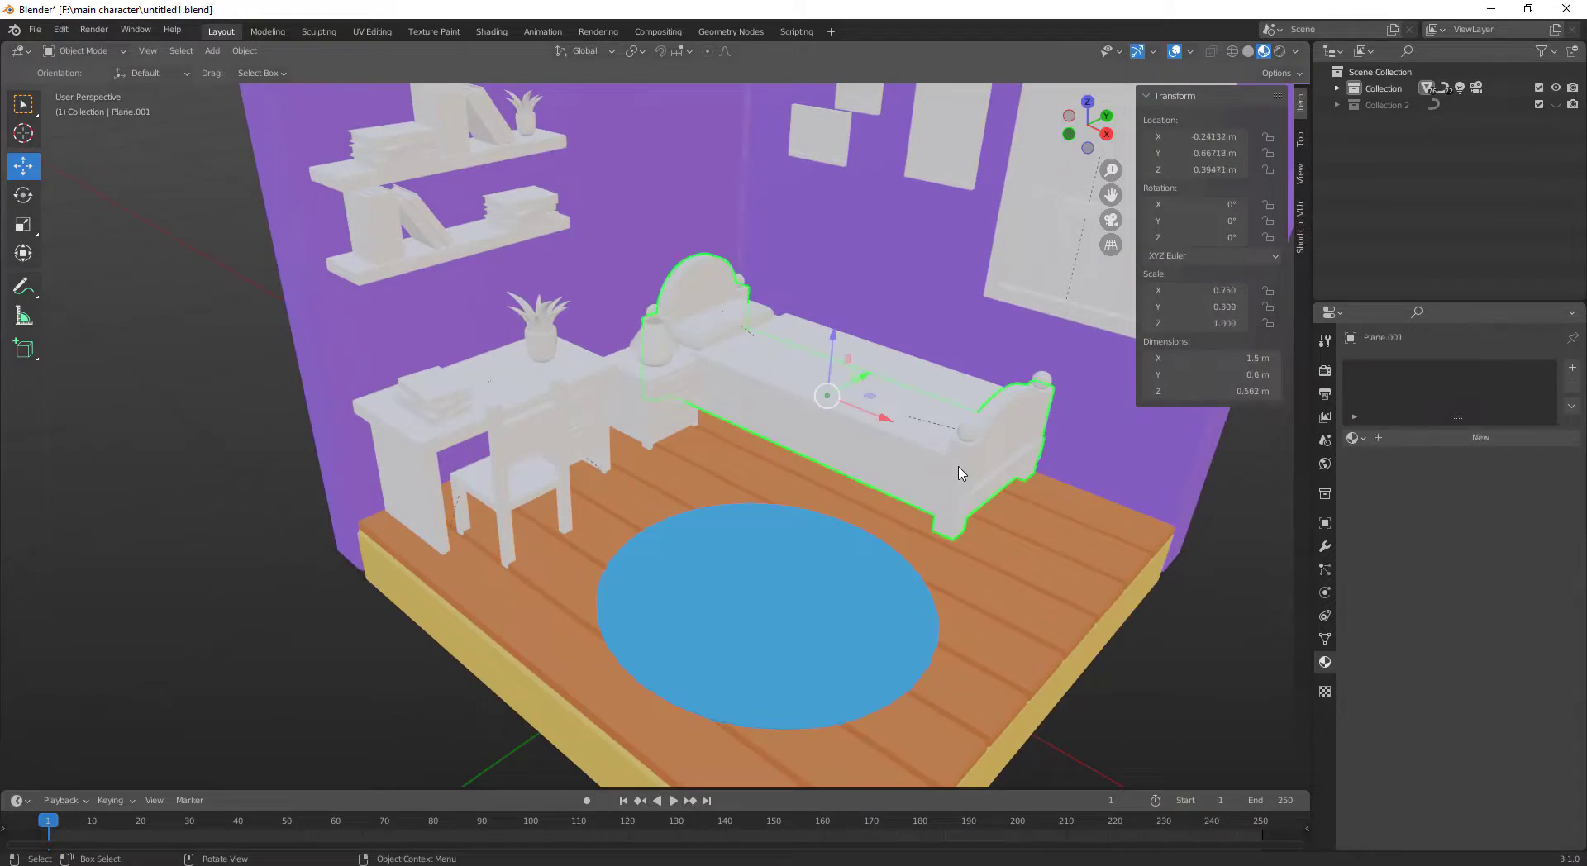
click(1441, 439)
click(1477, 613)
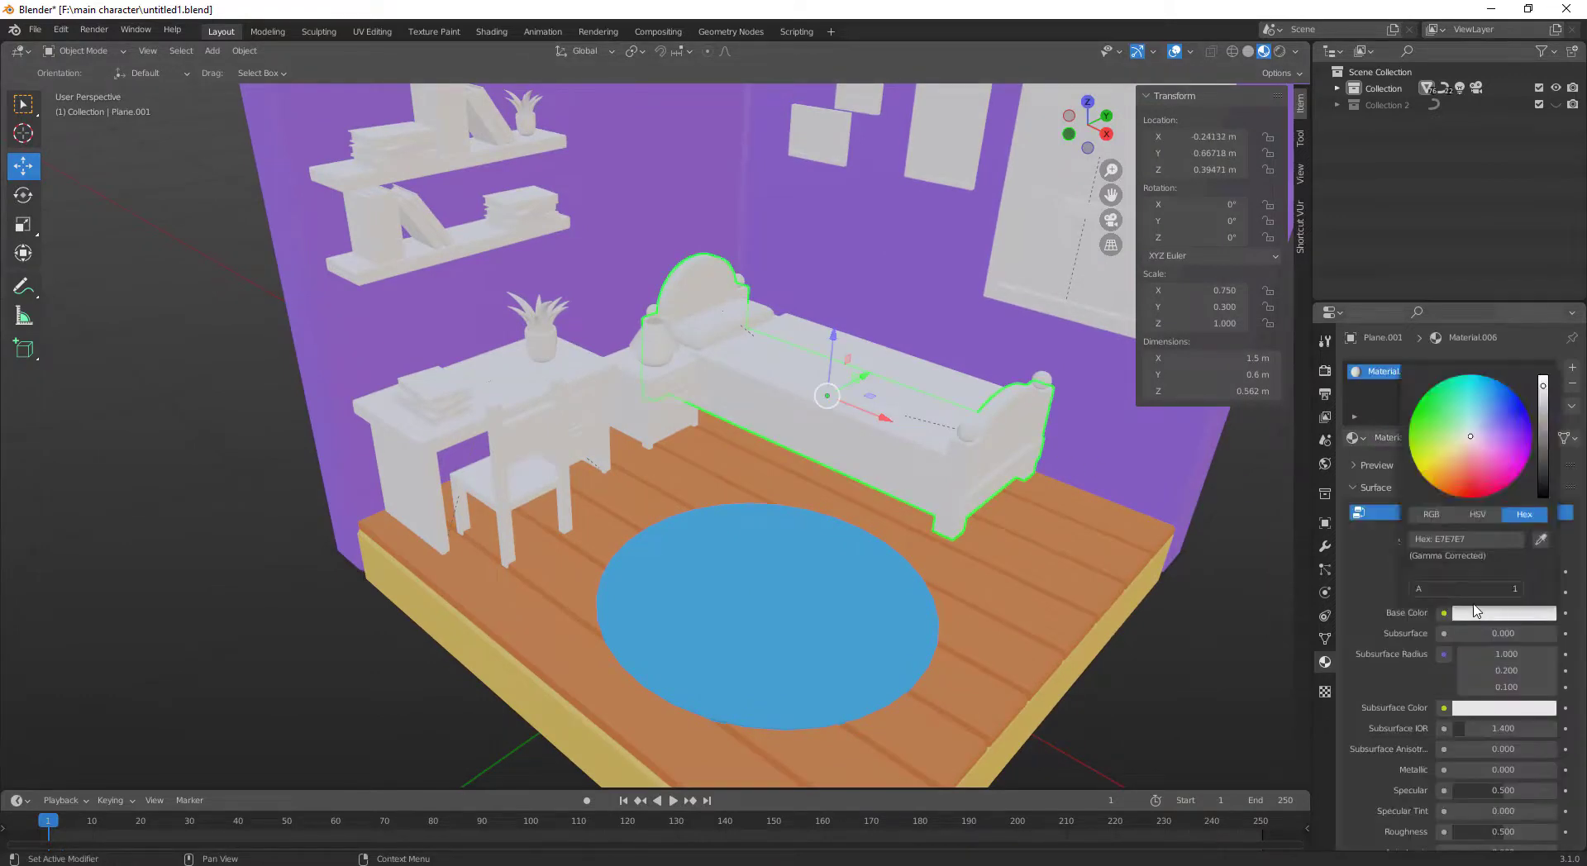
click(1452, 479)
drag(1452, 483, 1452, 482)
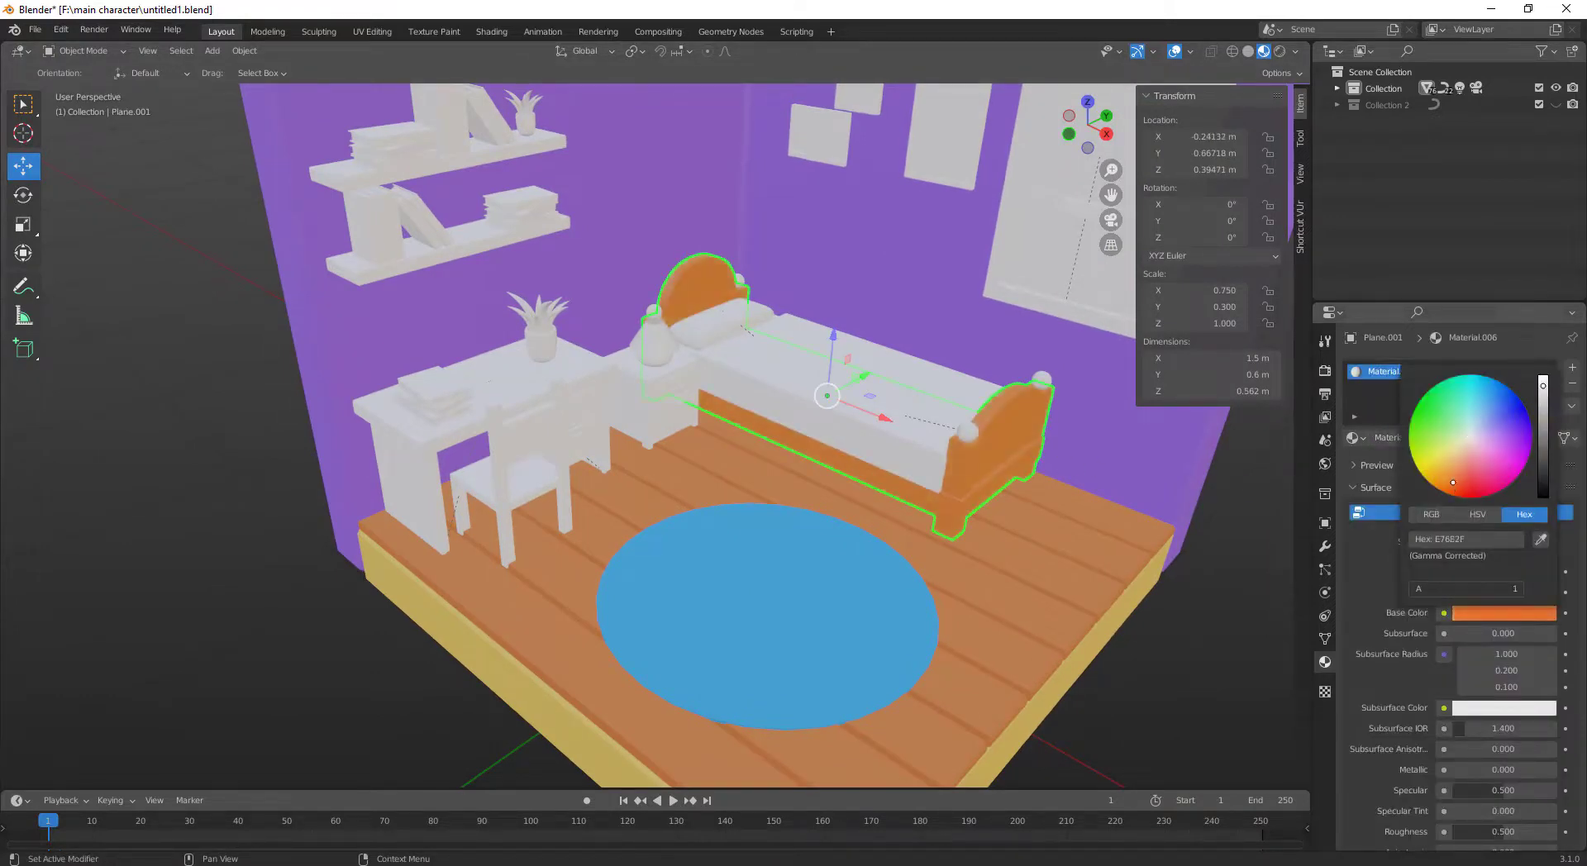
drag(1554, 395, 1542, 401)
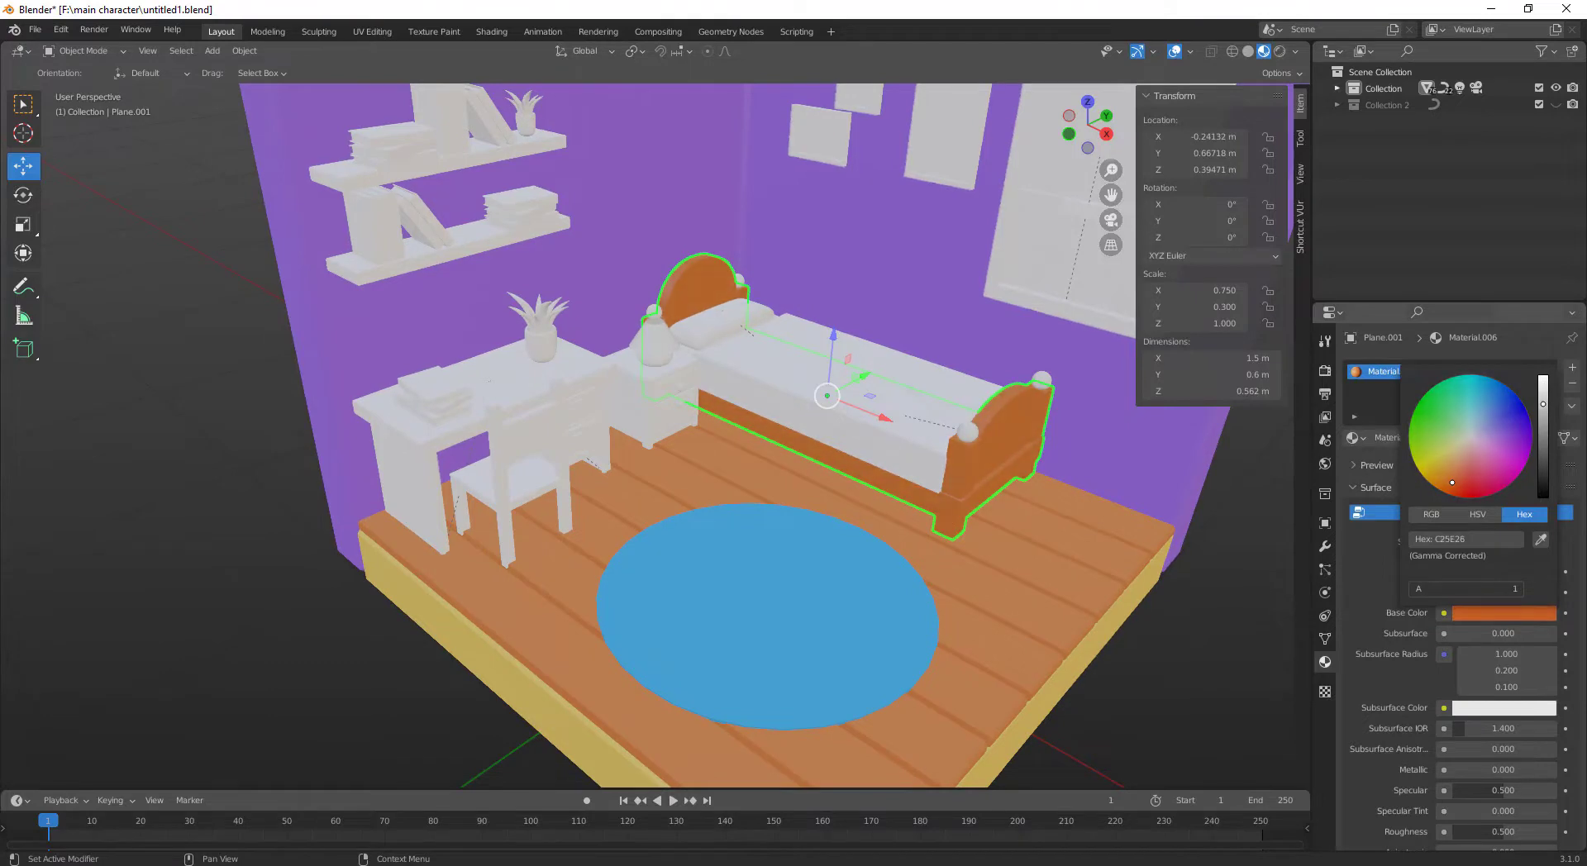
Fine-tune the bed frame's hue and brightness to a reddish orange
drag(1460, 479, 1453, 467)
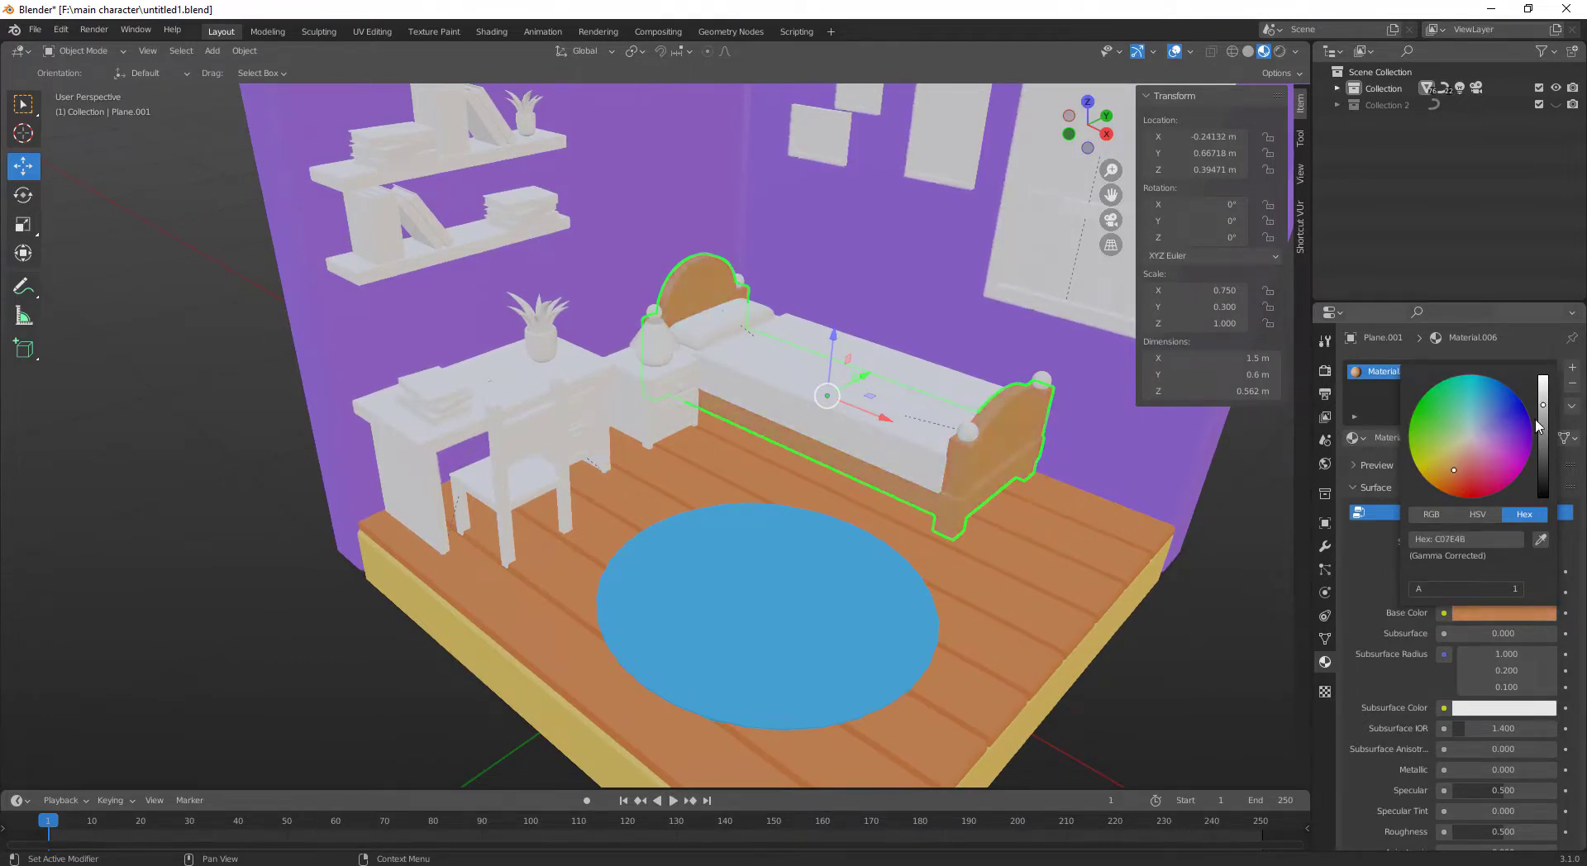
drag(1537, 426, 1542, 378)
drag(1454, 479, 1443, 481)
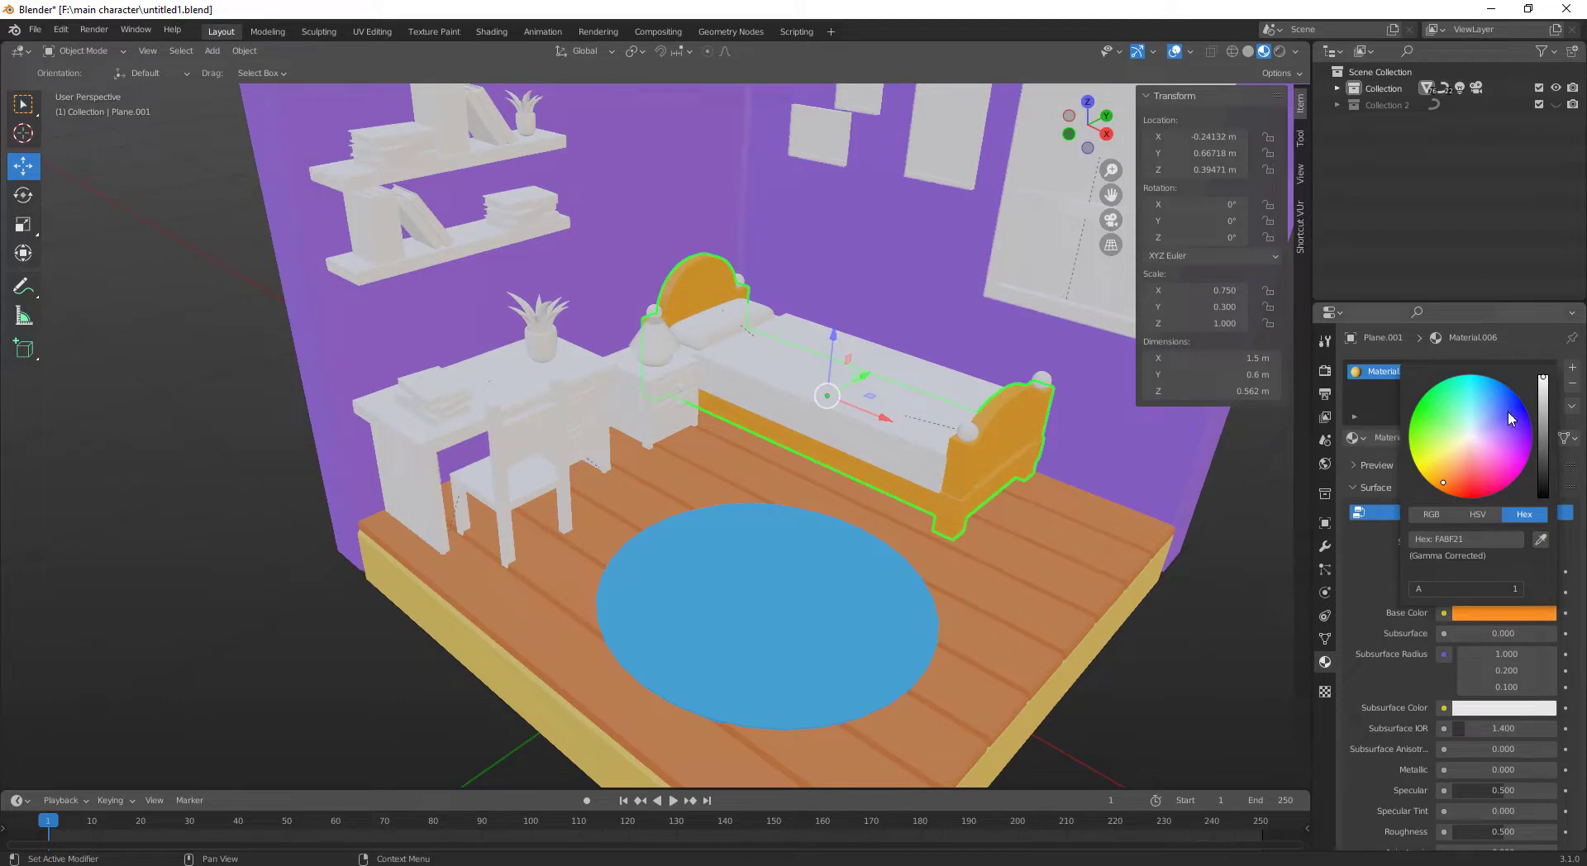
mouse_move(1542, 395)
mouse_down()
mouse_move(1542, 449)
mouse_move(1542, 398)
mouse_up()
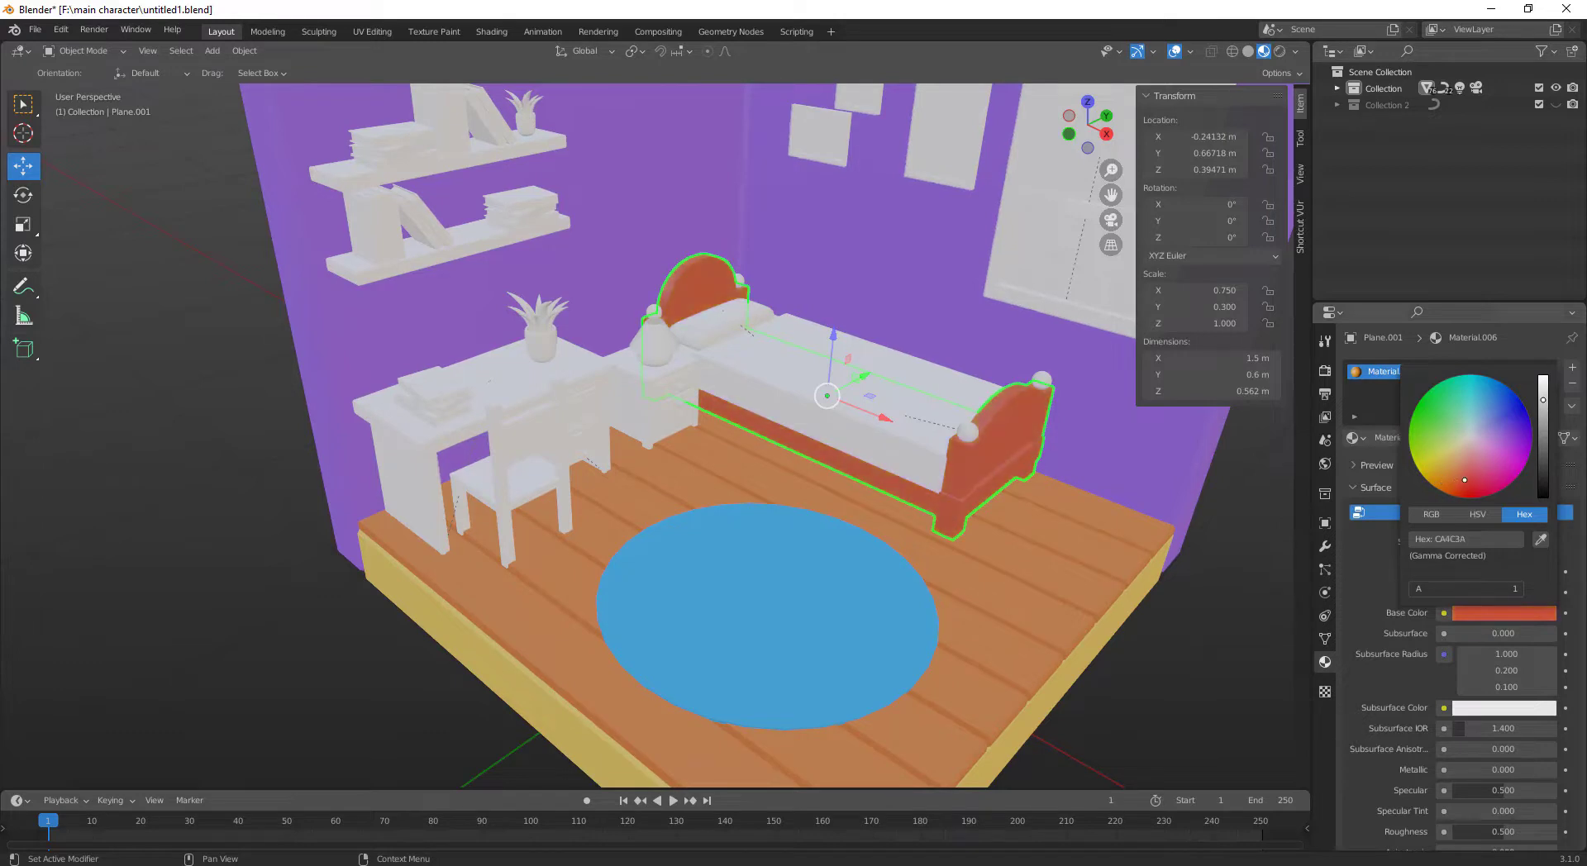
drag(1464, 480, 1459, 479)
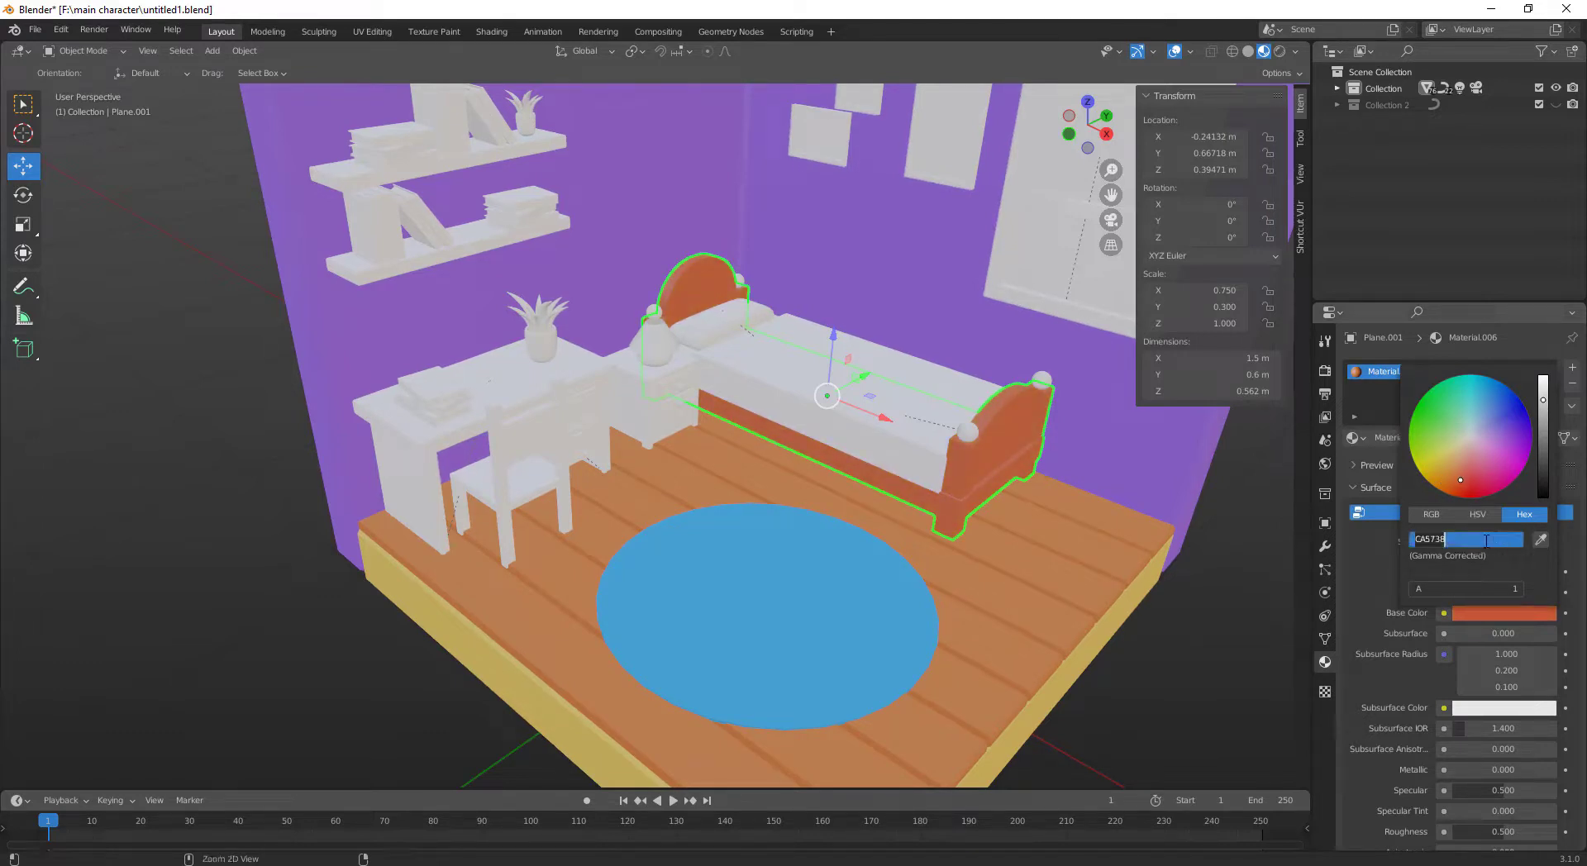
key(Return)
click(975, 432)
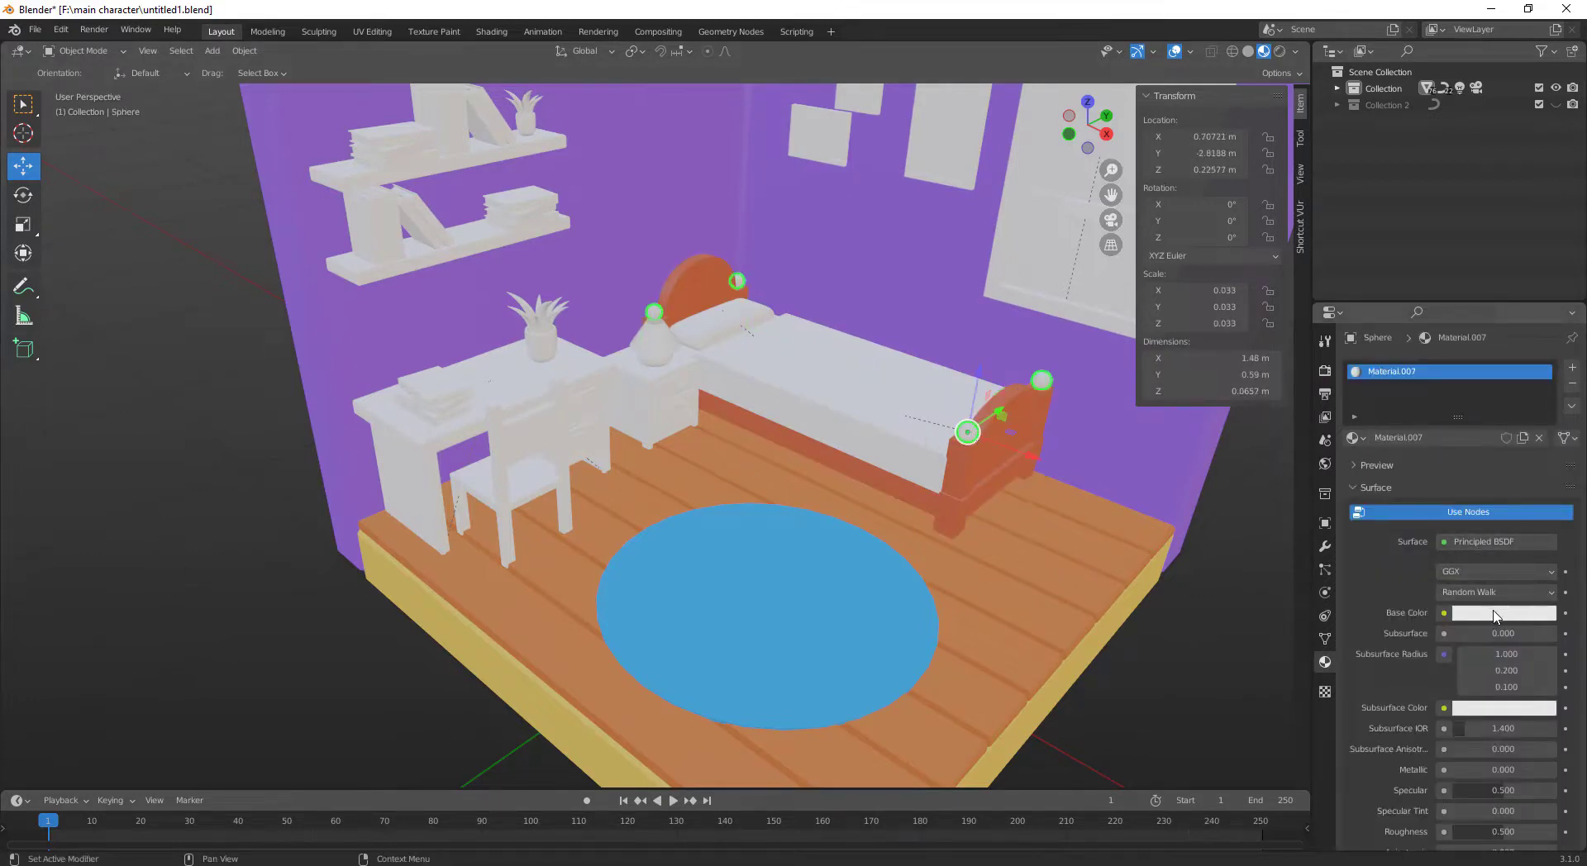
Assign the bed's Material.006 to the bed knobs
click(1495, 615)
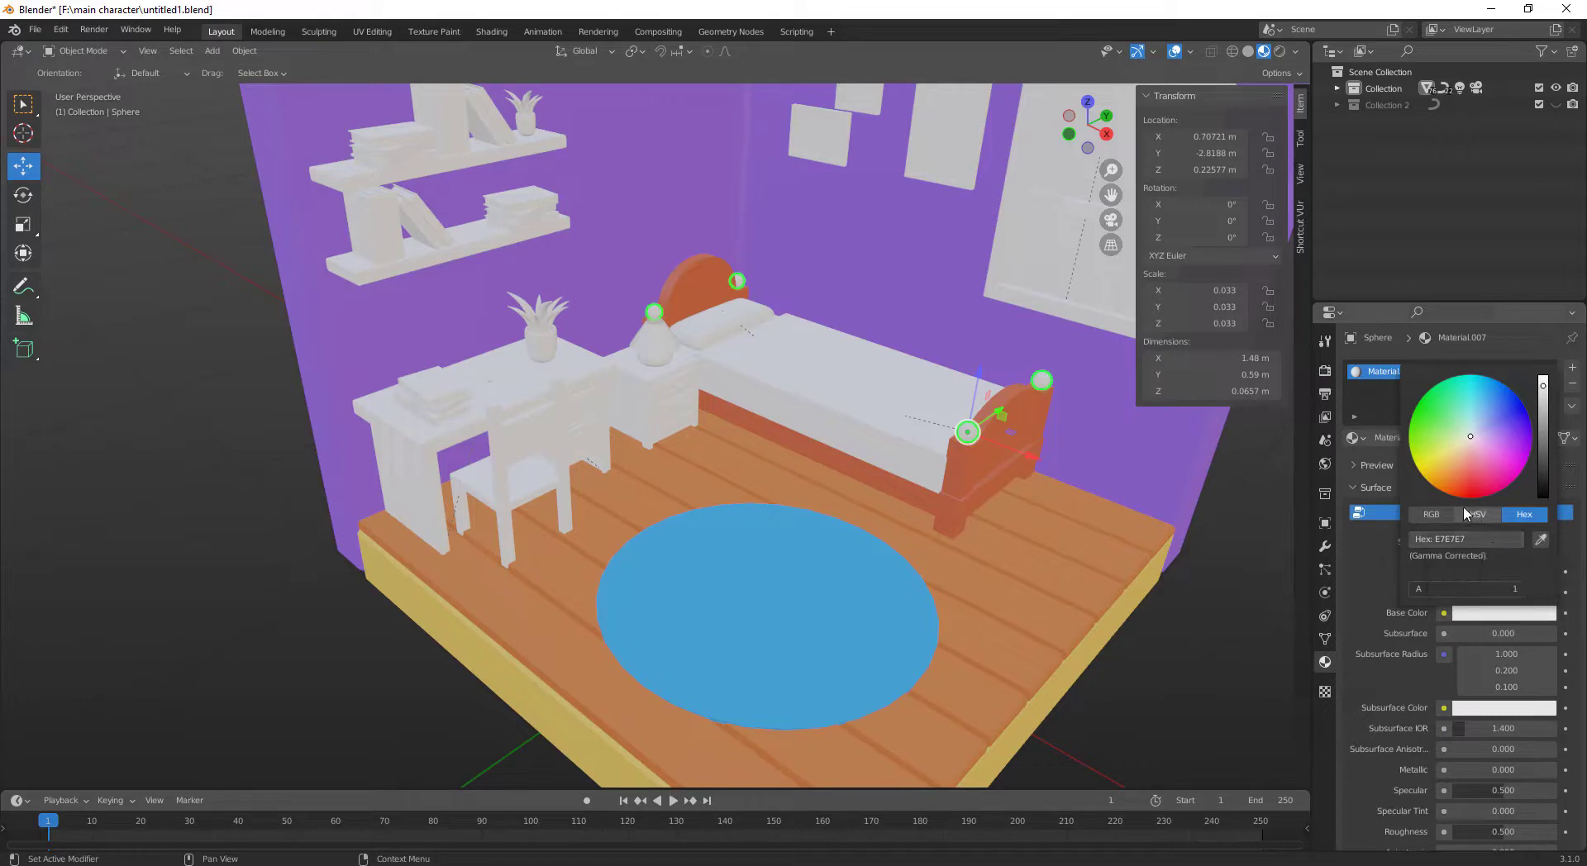
click(957, 464)
click(968, 435)
click(1359, 437)
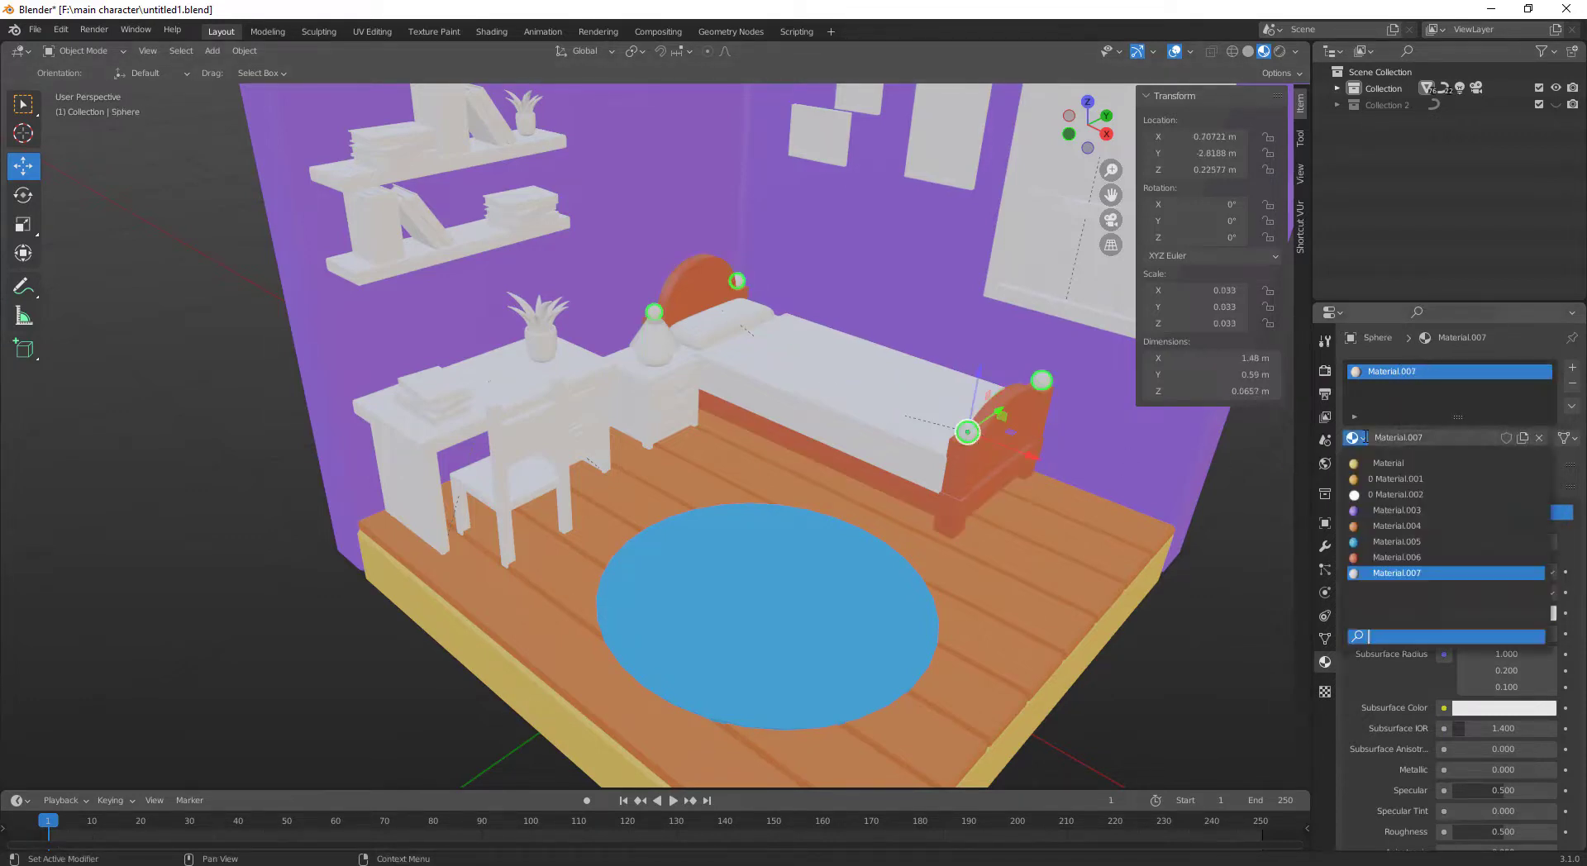
click(1389, 557)
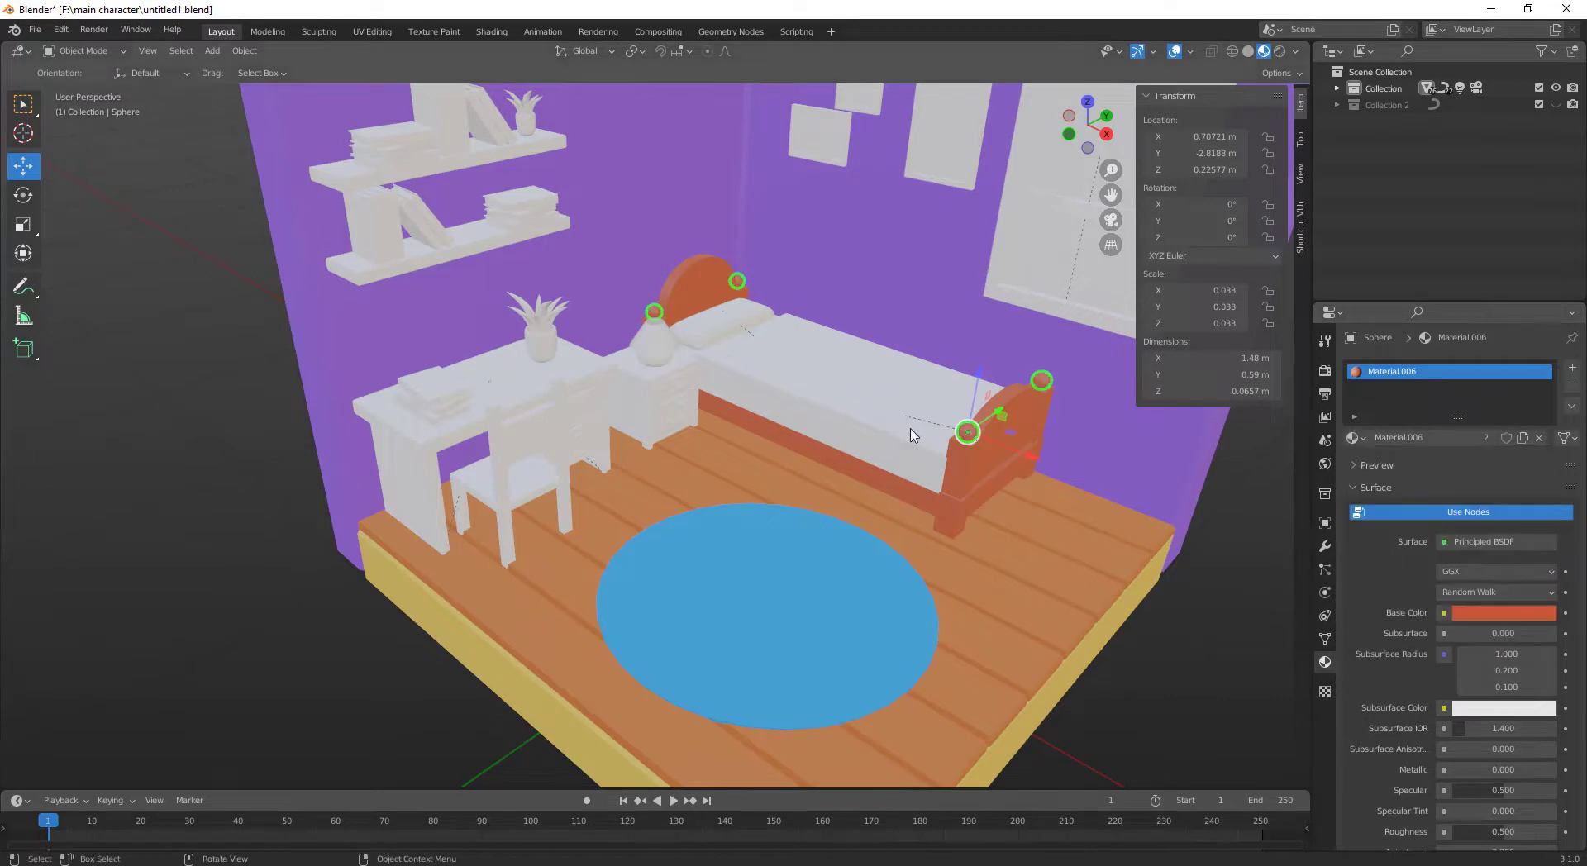
Assign Material.006 to the nightstand and the desk top
click(640, 386)
click(1352, 437)
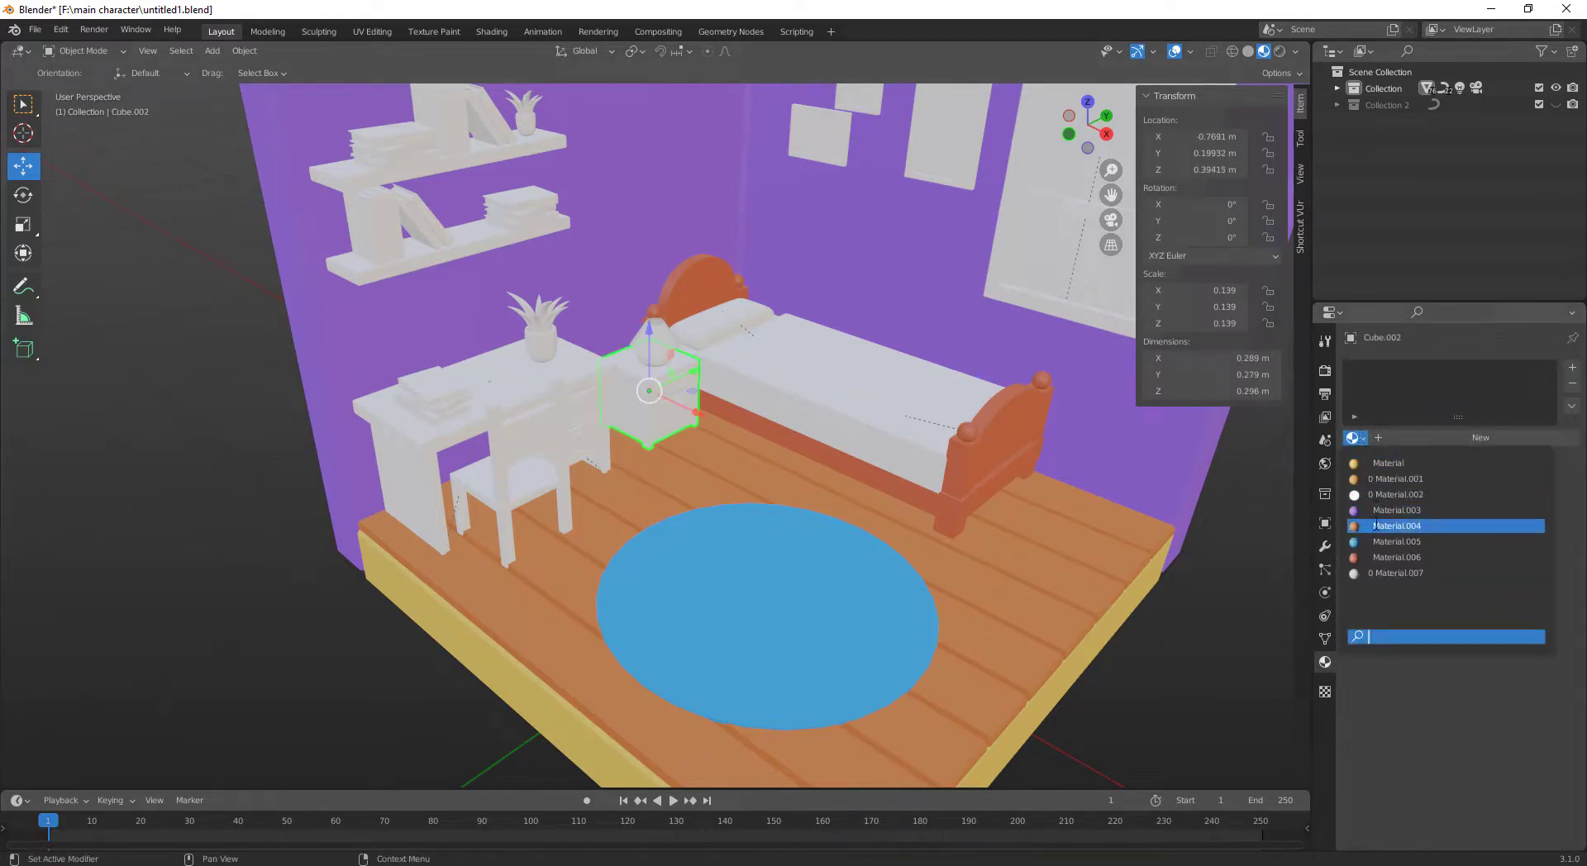
click(1395, 557)
click(579, 397)
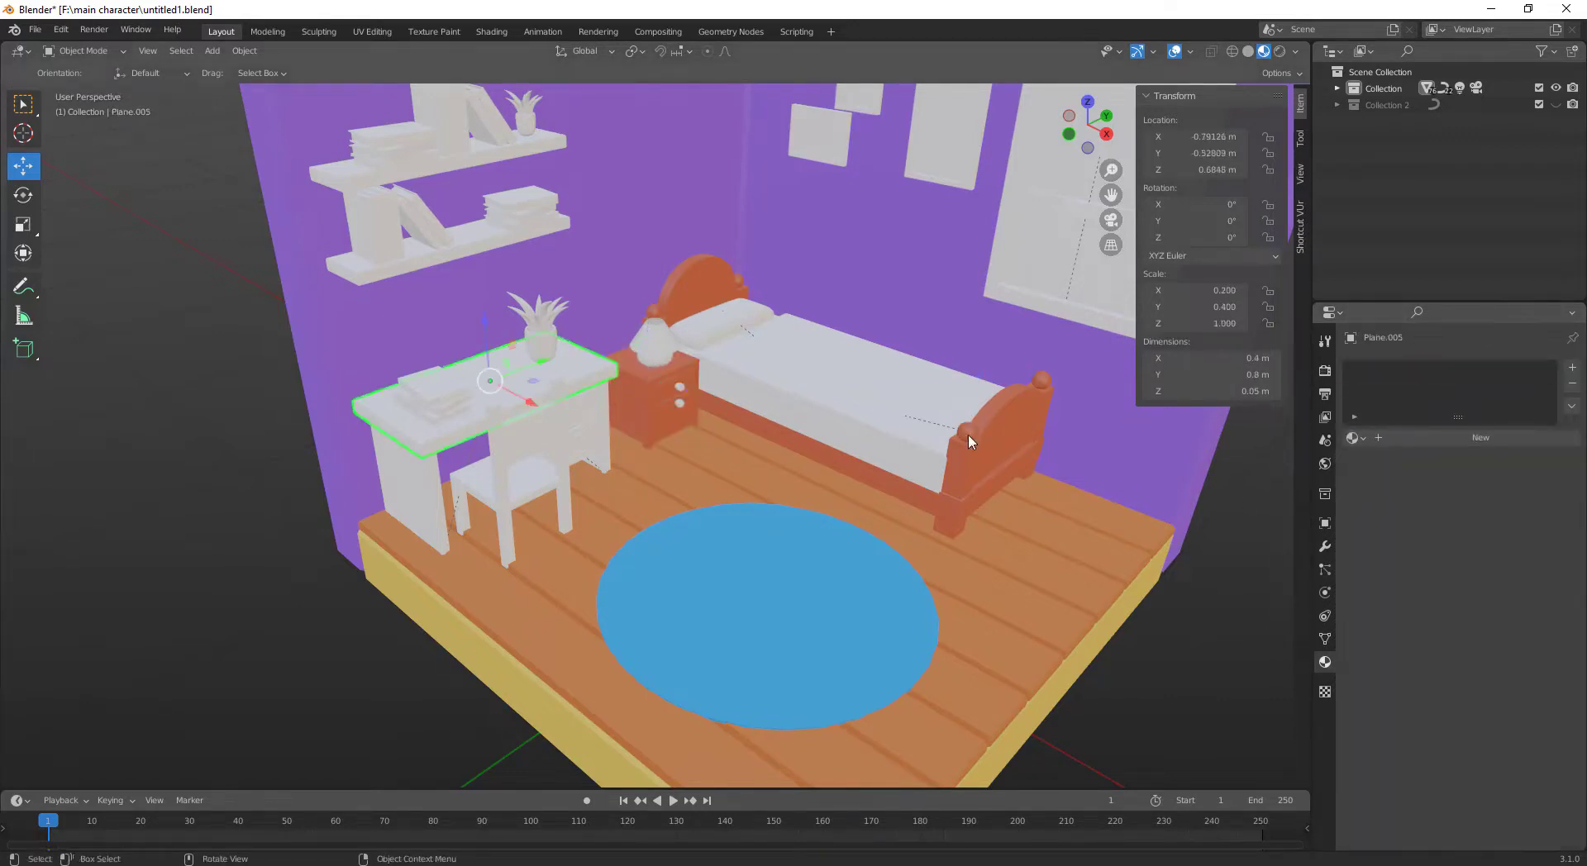
click(1352, 438)
click(1395, 556)
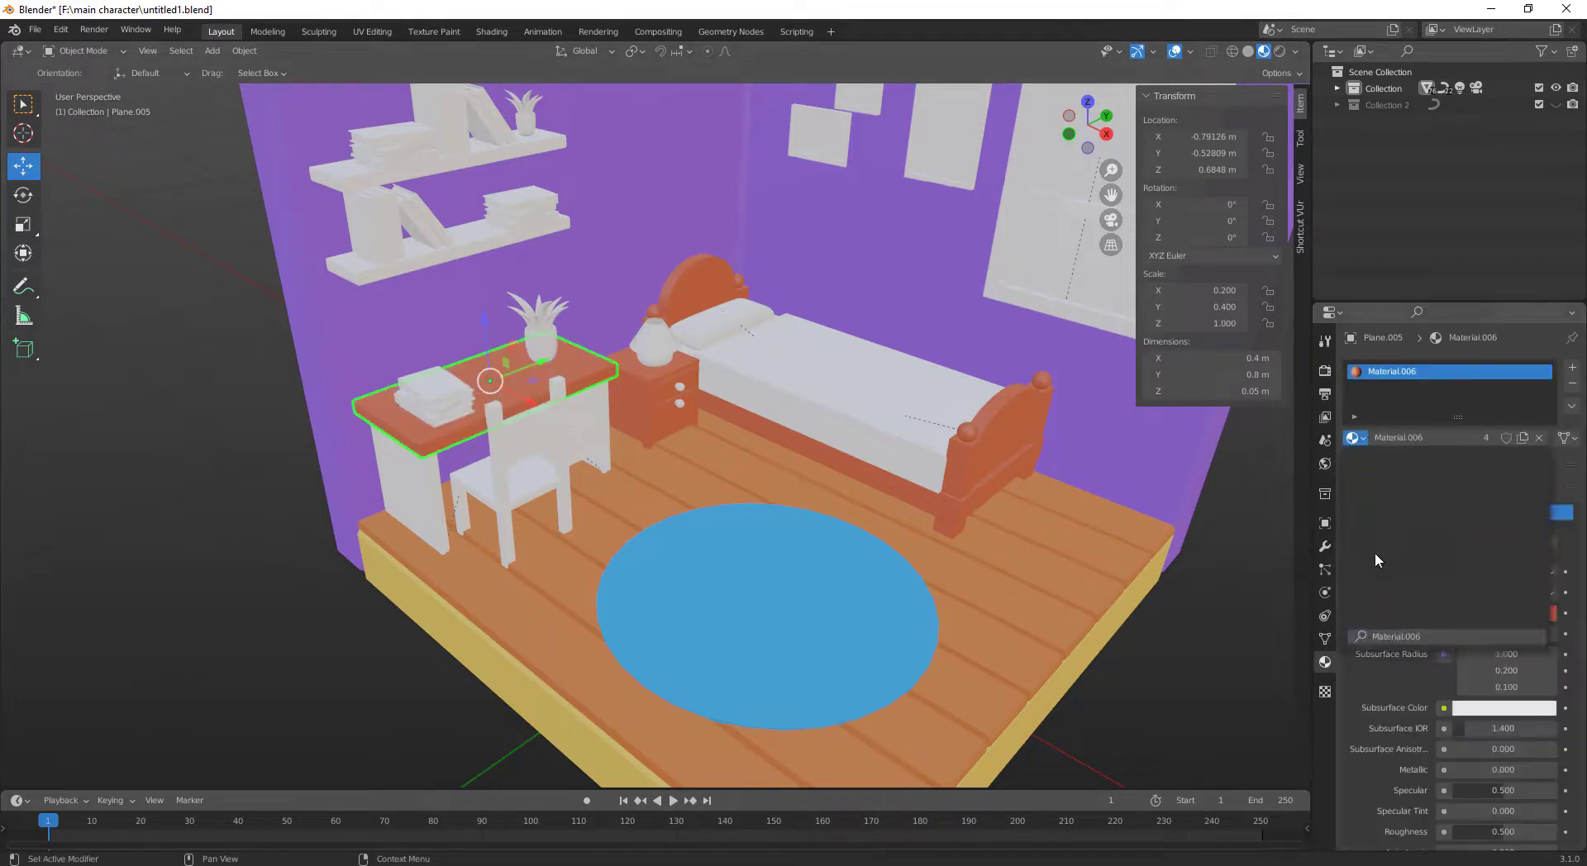
Assign Material.006 to the chair and the desk side panel
click(446, 483)
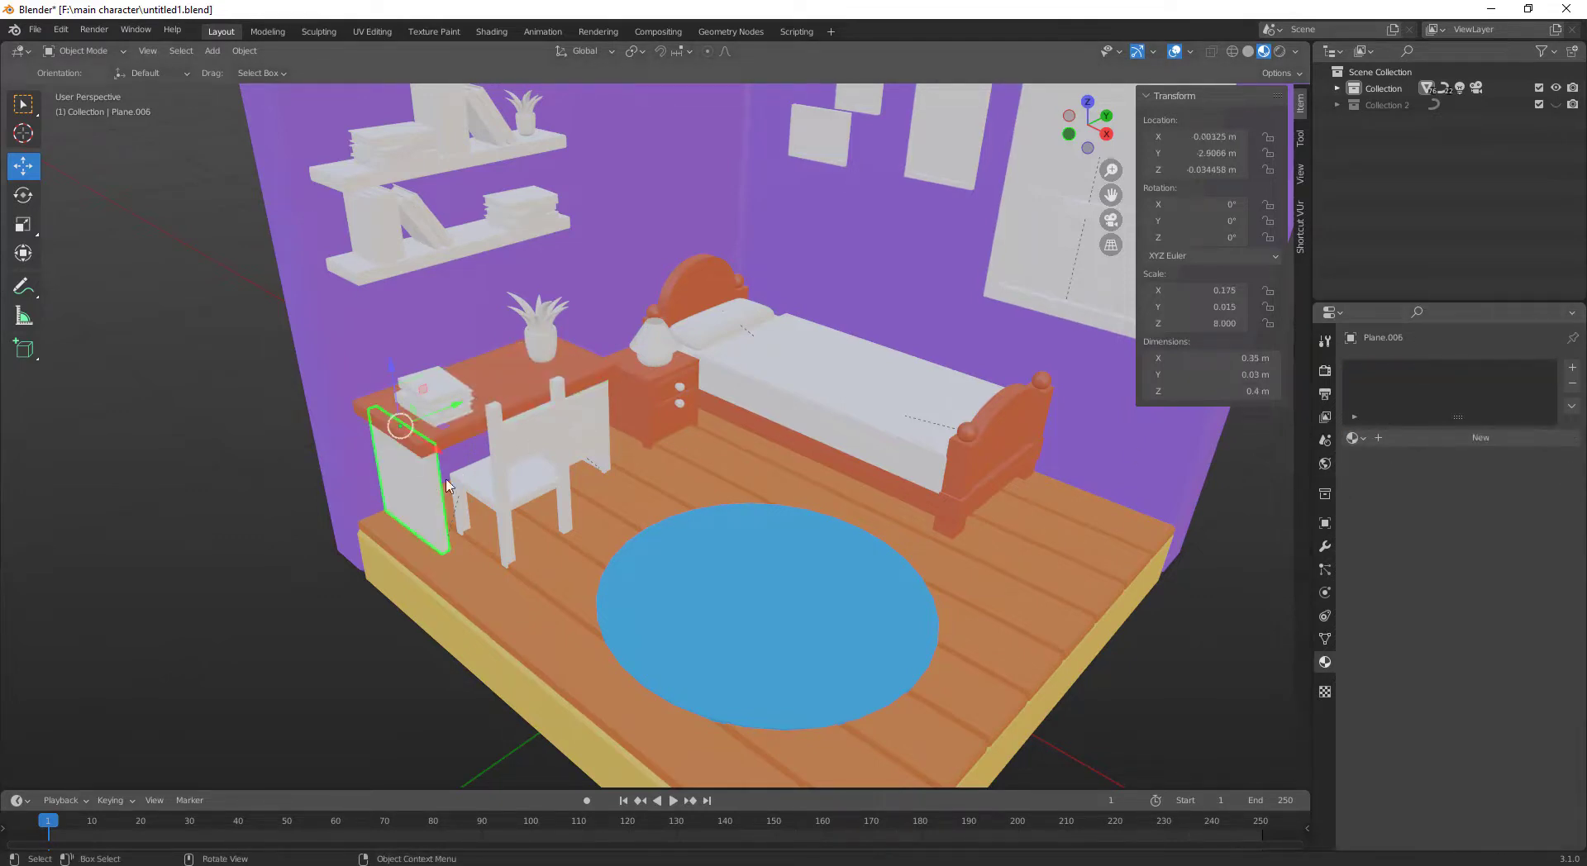
click(519, 444)
click(1352, 437)
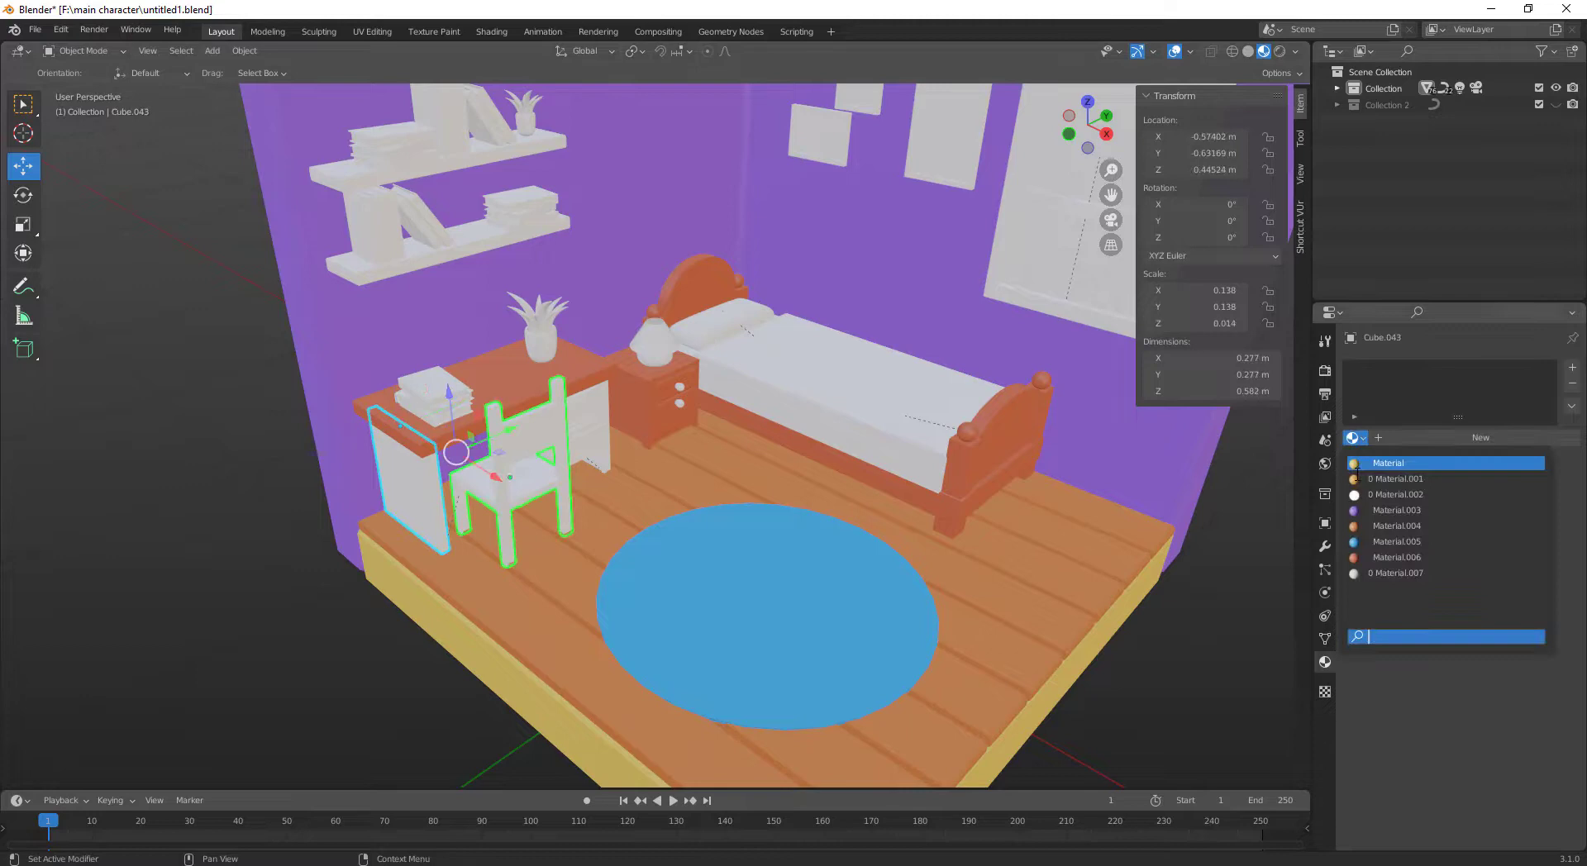
click(1382, 557)
click(416, 499)
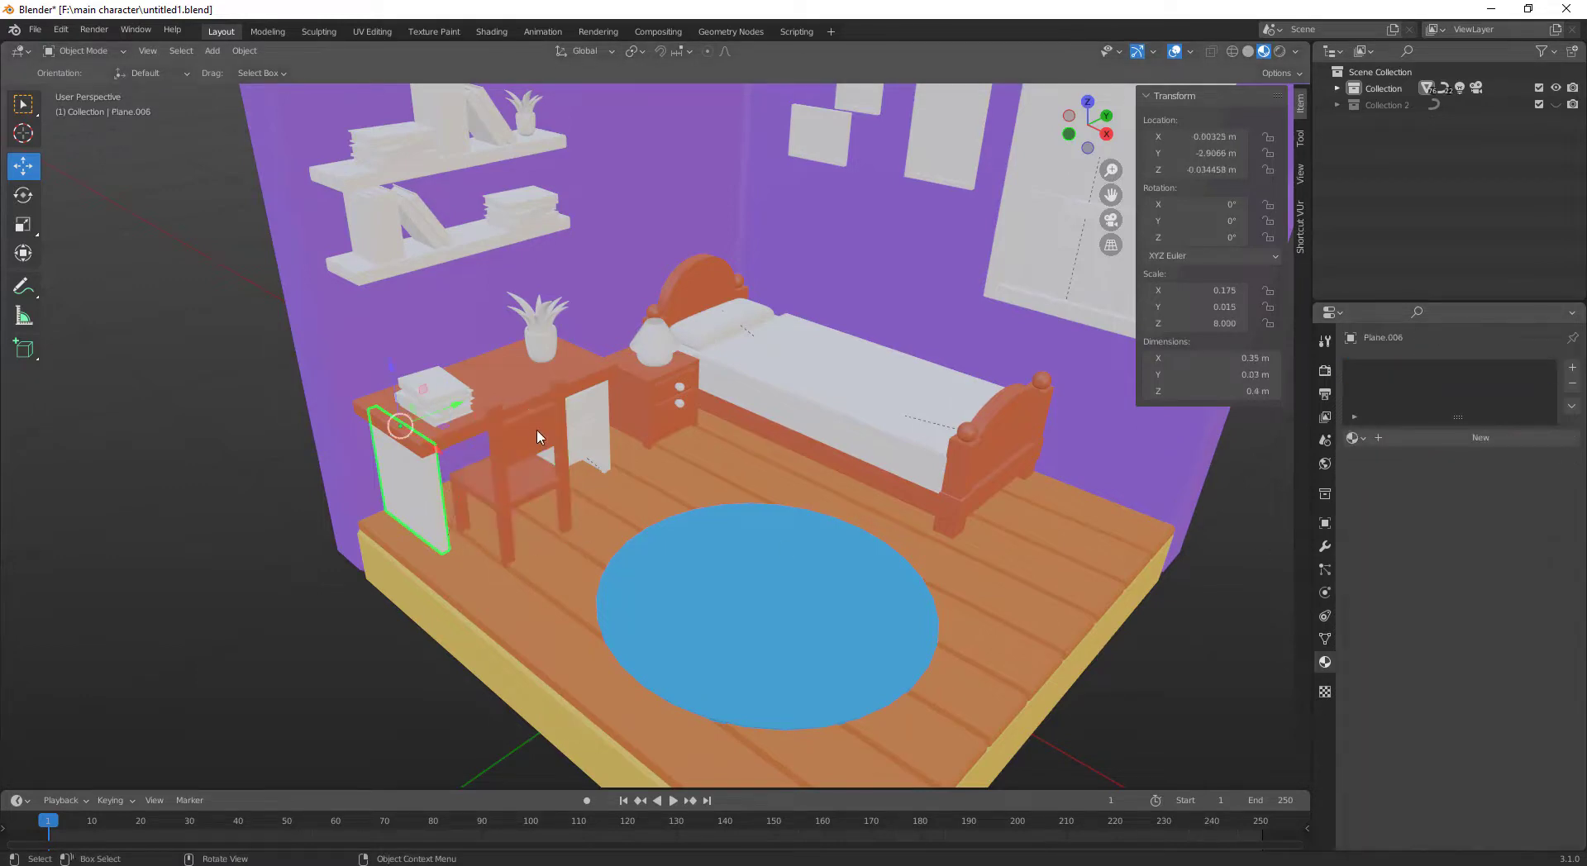
click(1370, 438)
click(1379, 558)
Assign Material.006 to the drawer unit and its front panel
click(596, 457)
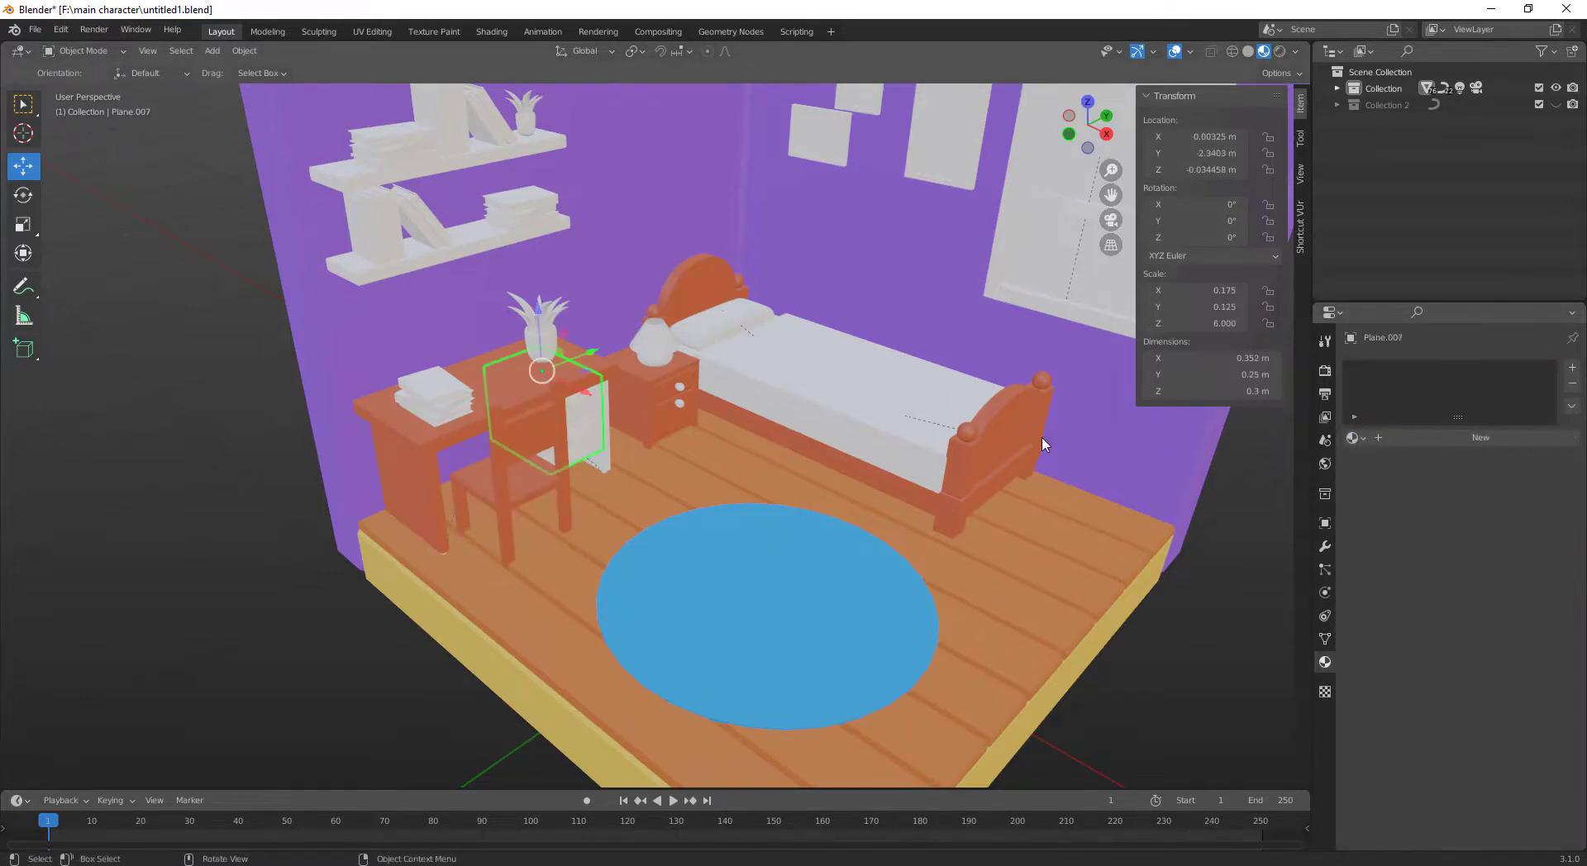
click(1352, 437)
click(1379, 555)
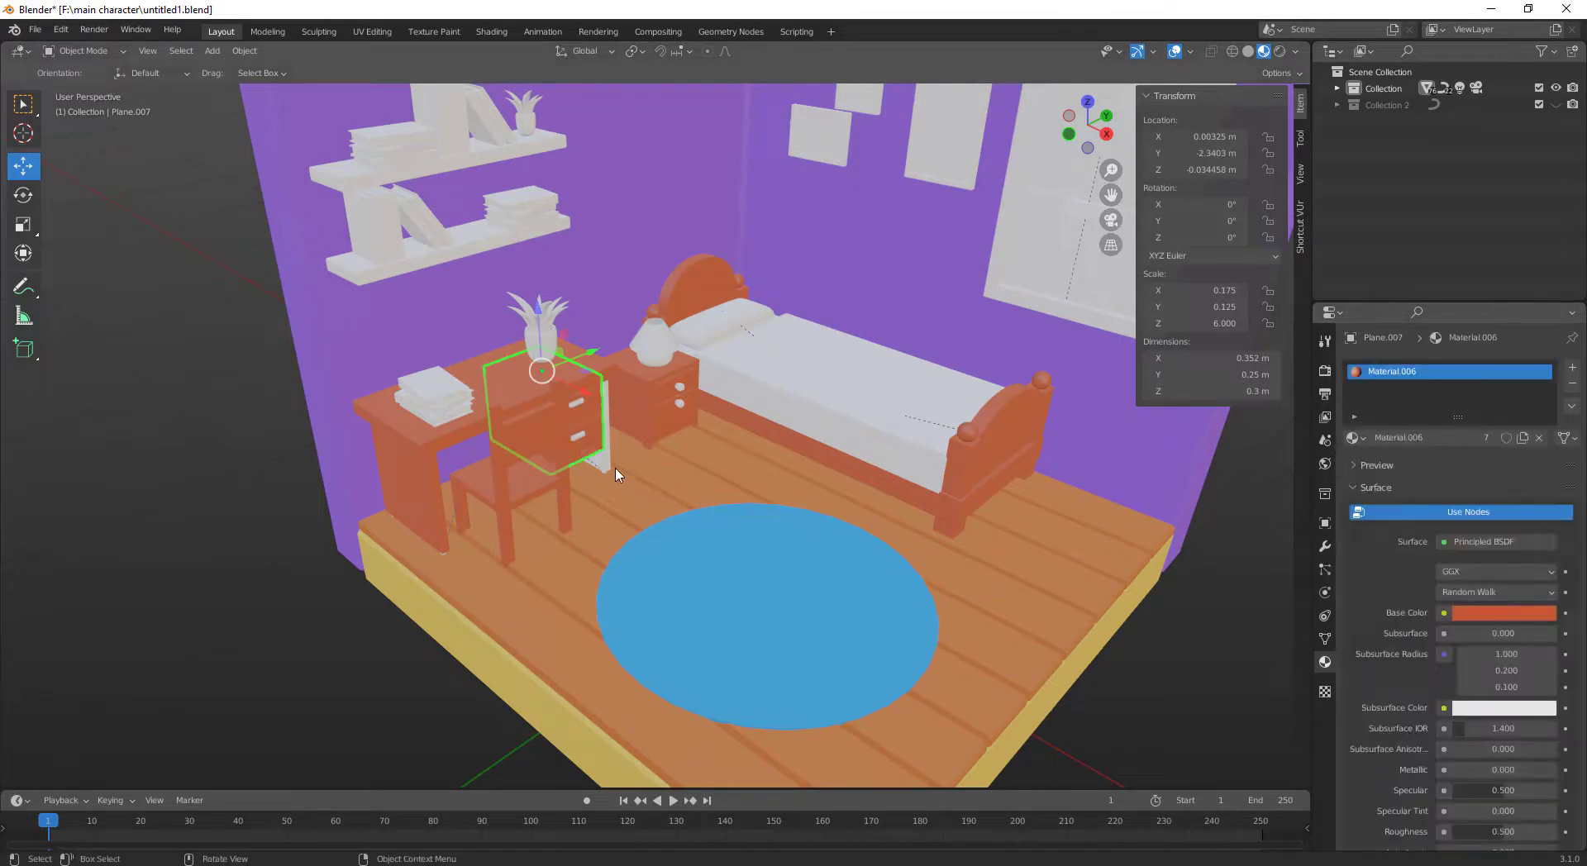
click(601, 465)
click(1352, 437)
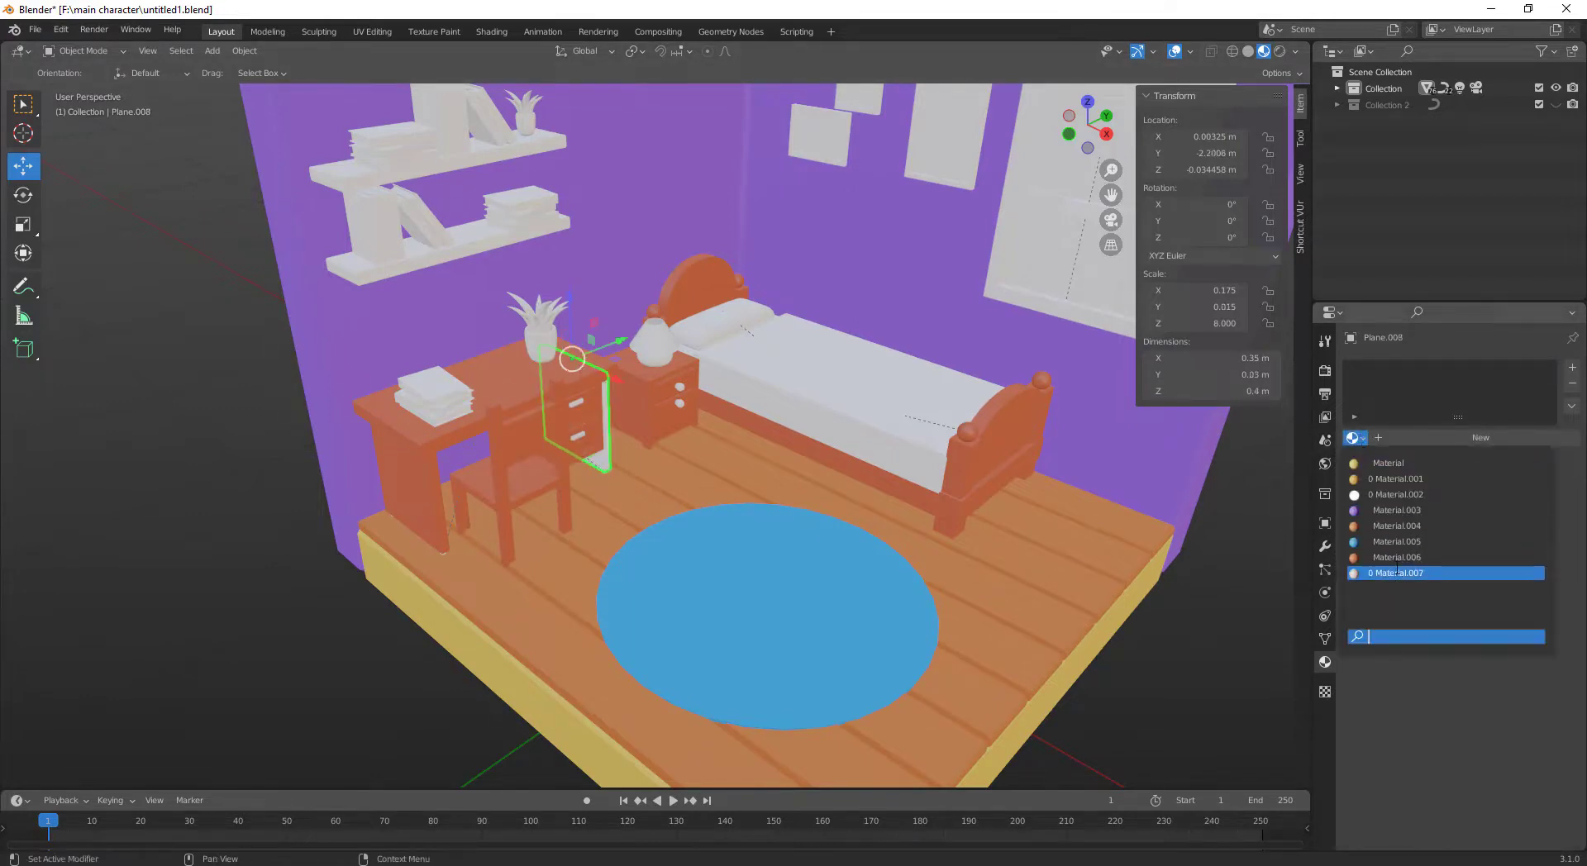
click(1397, 557)
click(211, 529)
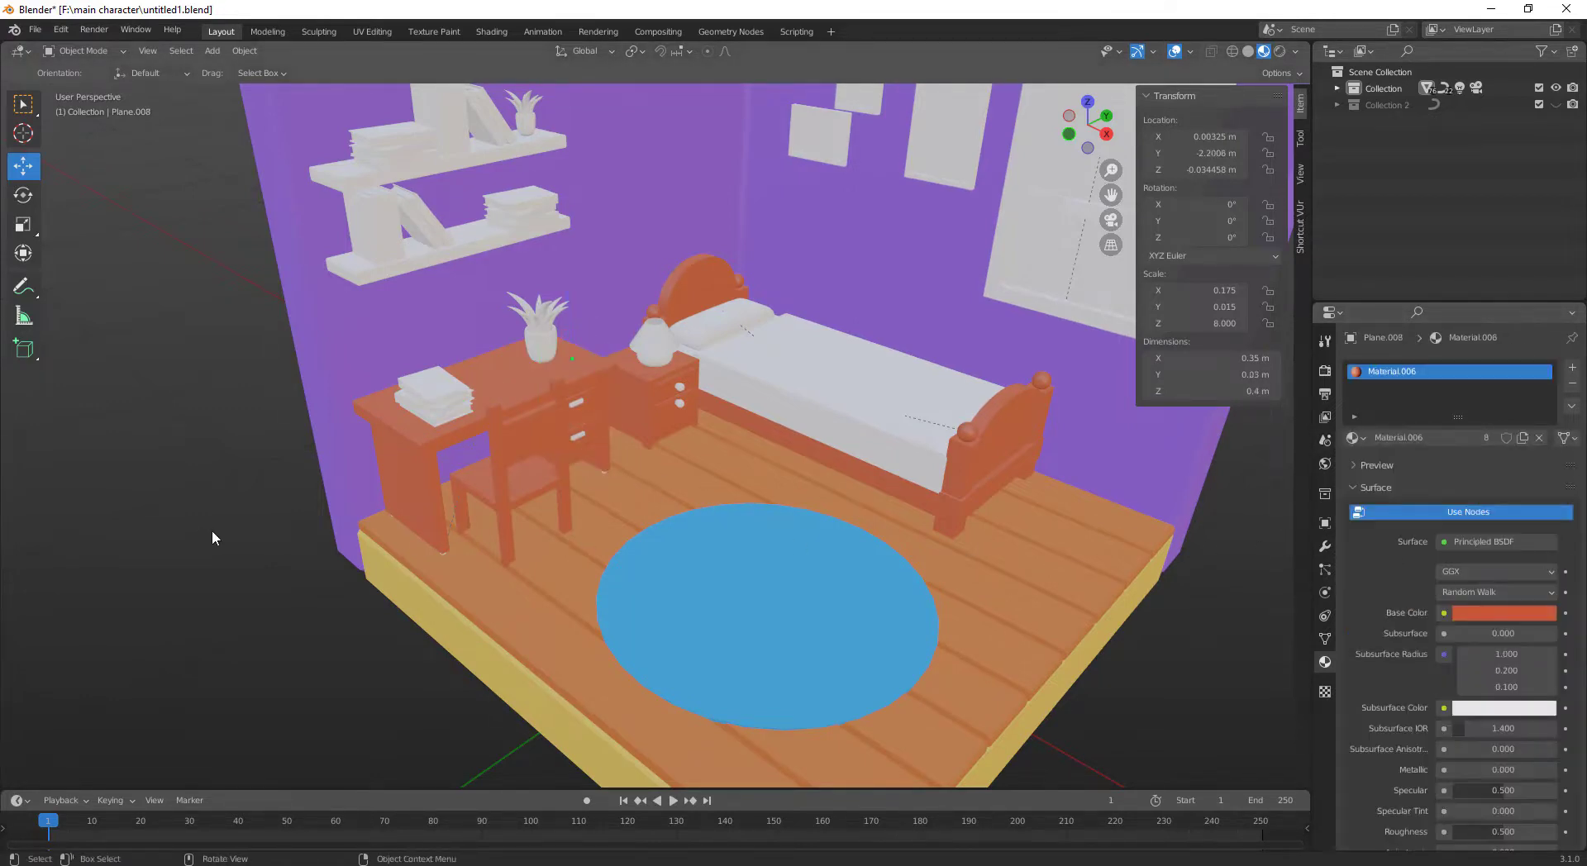
scroll(788, 525, down, 3)
mouse_move(785, 524)
middle_down()
mouse_move(361, 516)
mouse_move(226, 622)
mouse_move(797, 524)
mouse_move(788, 508)
mouse_move(793, 535)
mouse_move(750, 534)
middle_up()
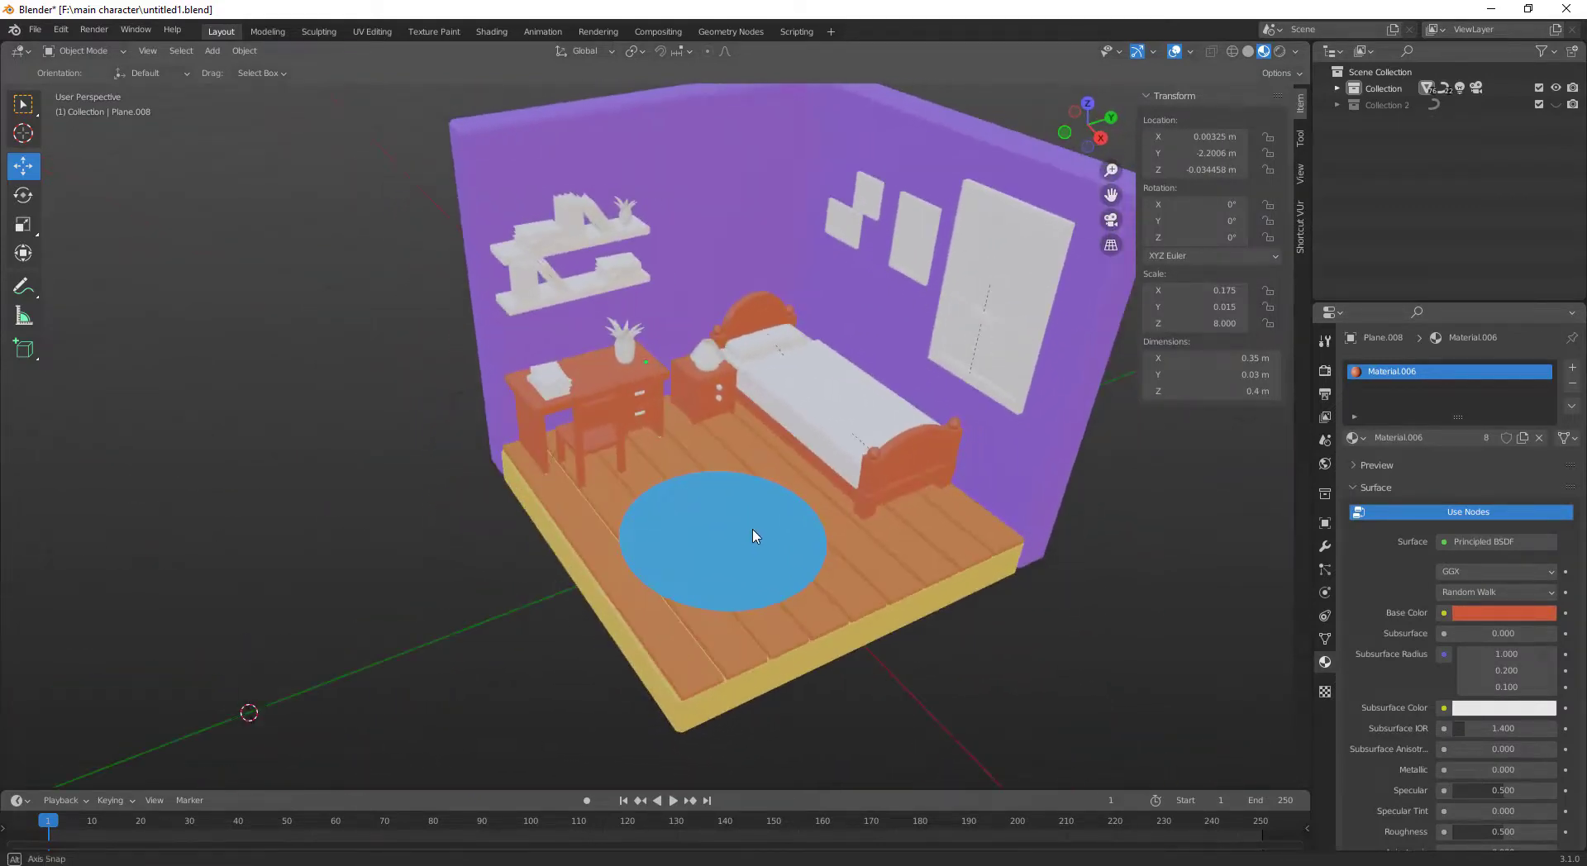
Retune the shared Material.006 to a deeper burnt orange, hex C25318
scroll(835, 465, up, 3)
middle_drag(851, 479, 897, 471)
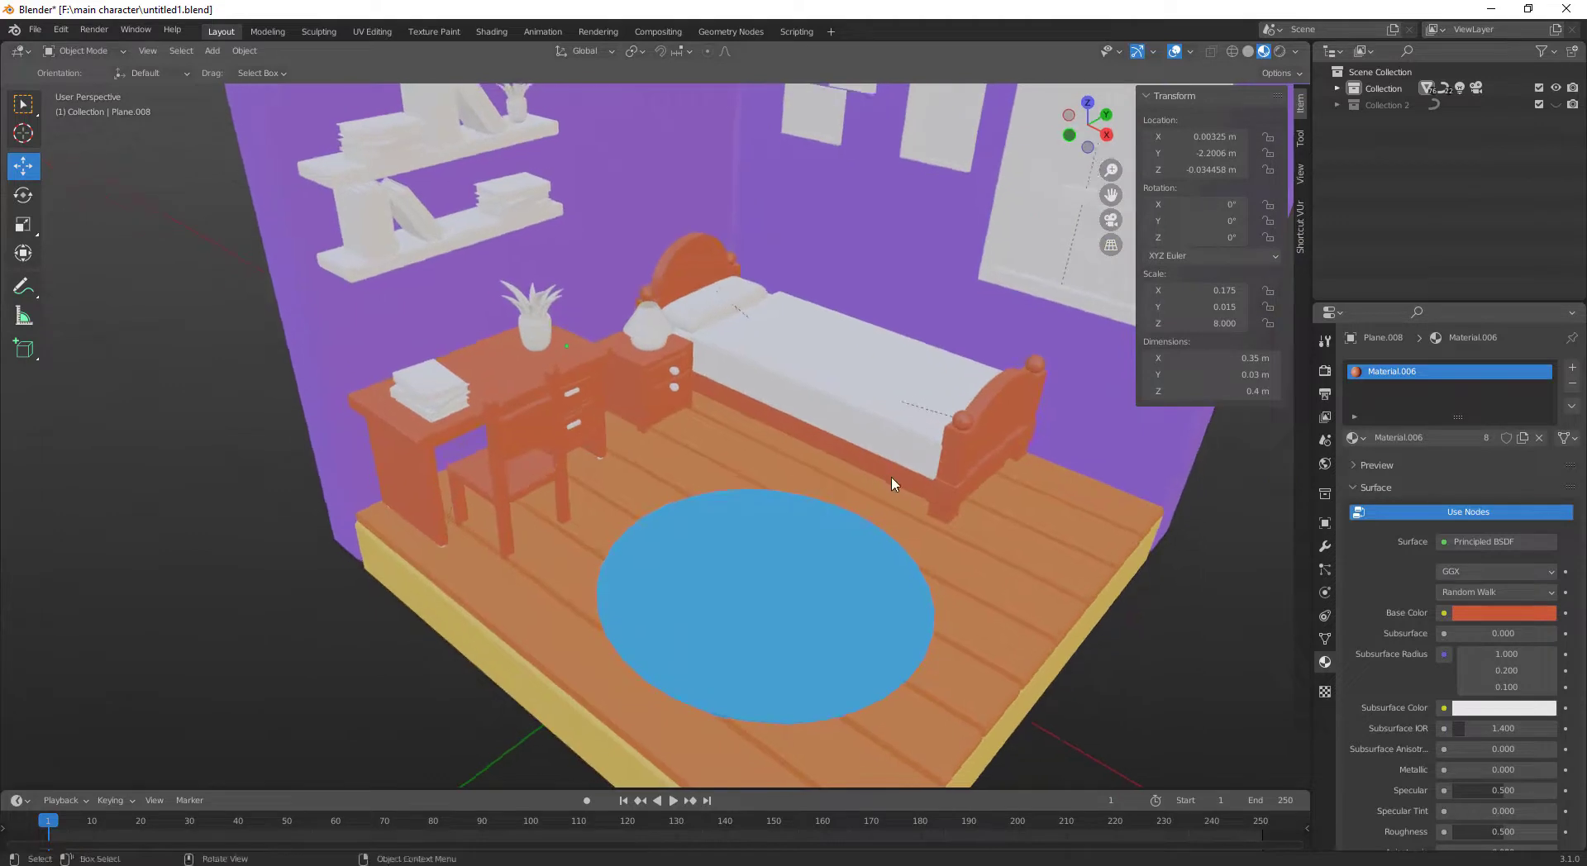
click(1496, 614)
mouse_move(1454, 482)
mouse_down()
mouse_move(1493, 417)
mouse_move(1448, 480)
mouse_up()
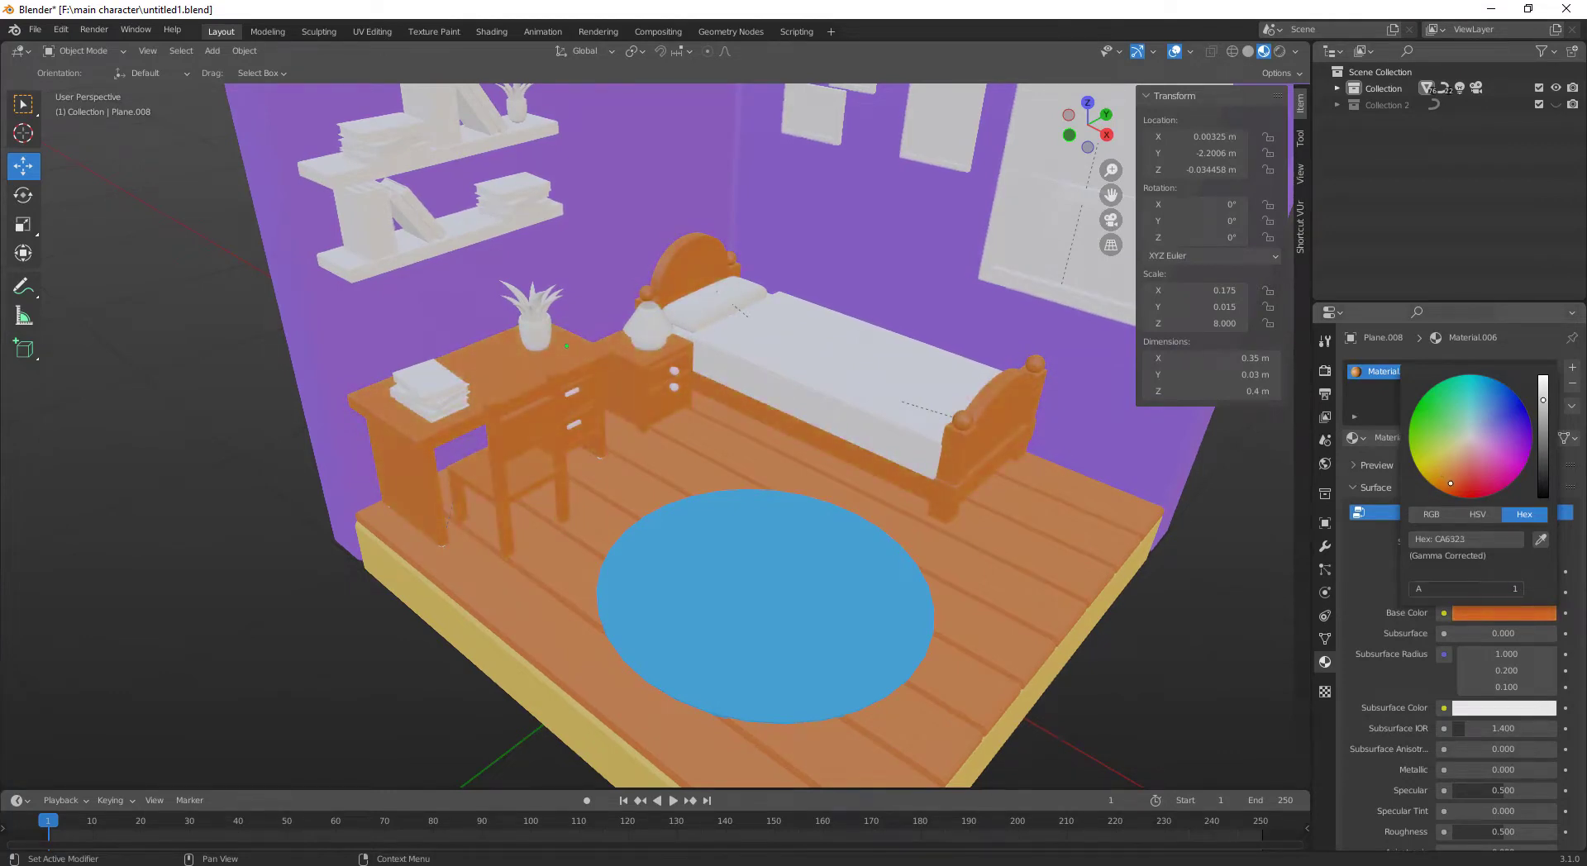
drag(1455, 483, 1458, 485)
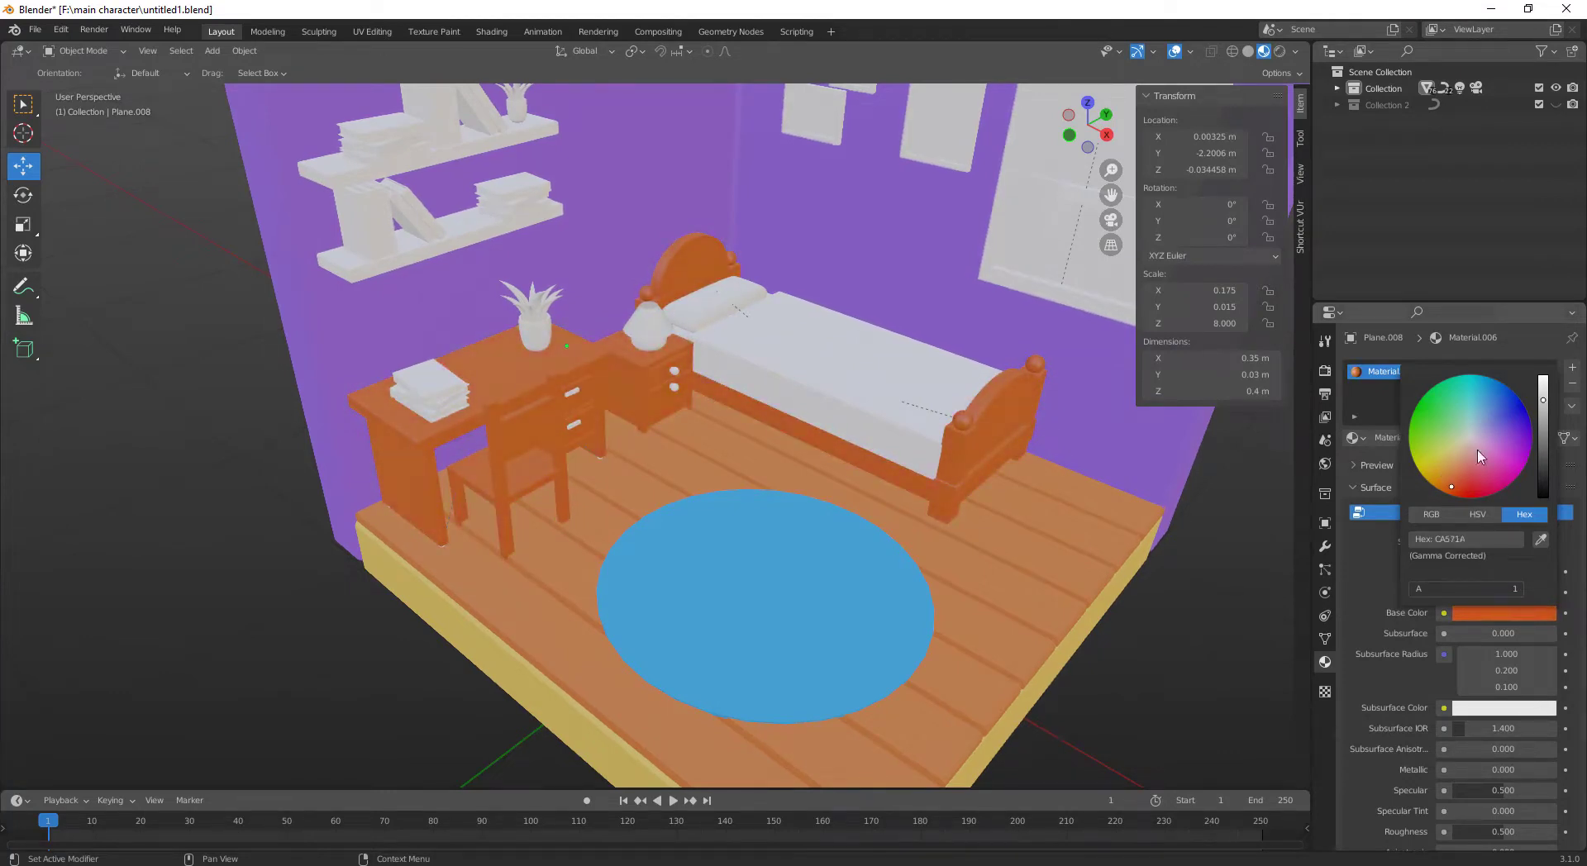
mouse_move(1541, 405)
mouse_down()
mouse_move(1542, 435)
mouse_move(1542, 404)
mouse_up()
Switch the drawer panel and the bed knobs to Material.004
click(1355, 437)
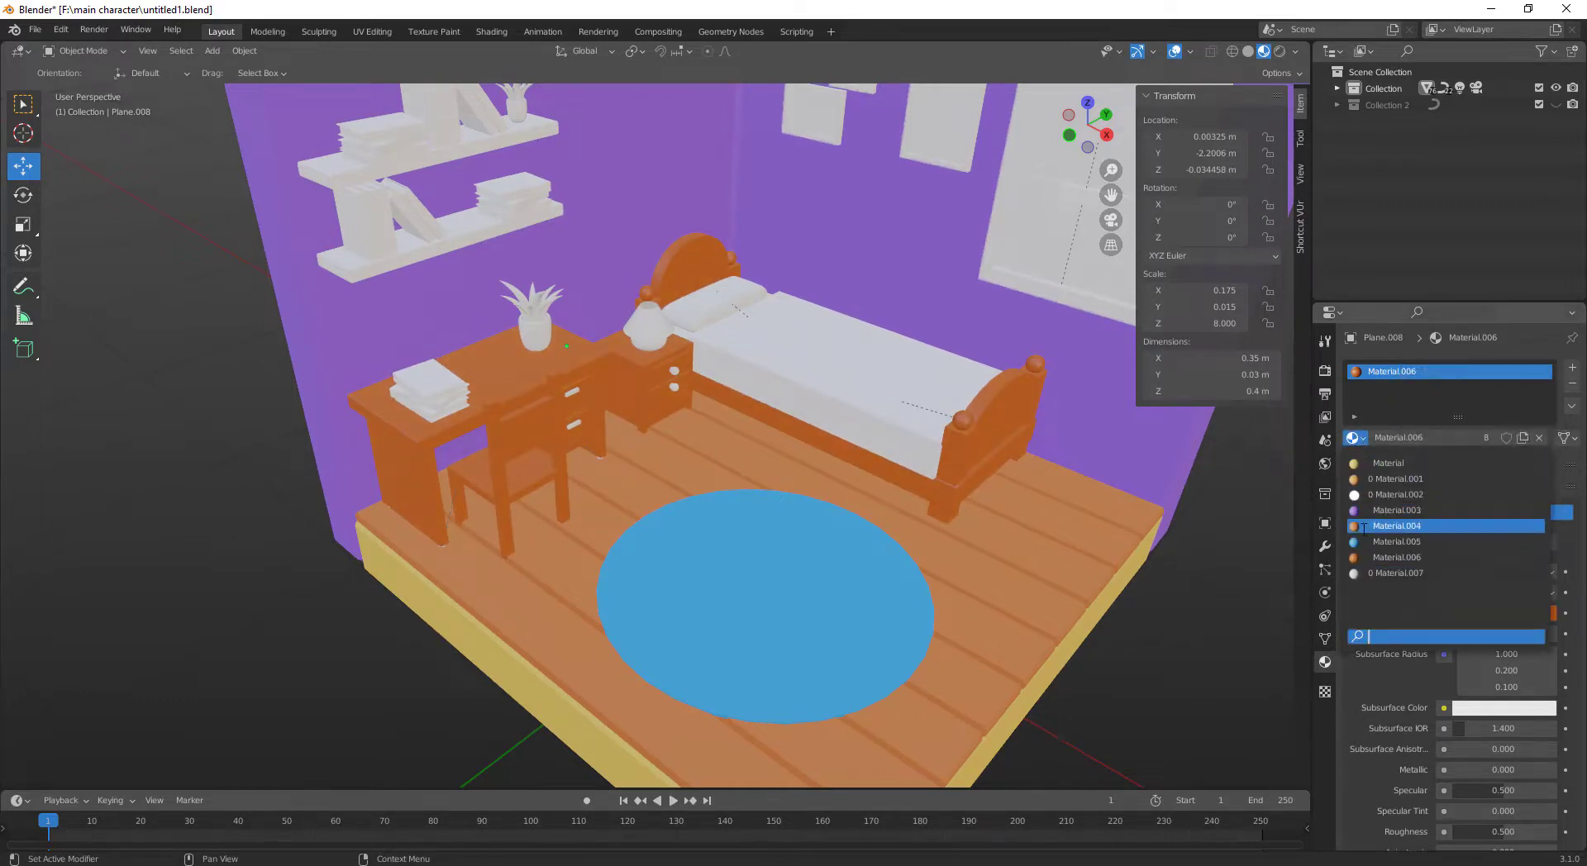
click(1397, 526)
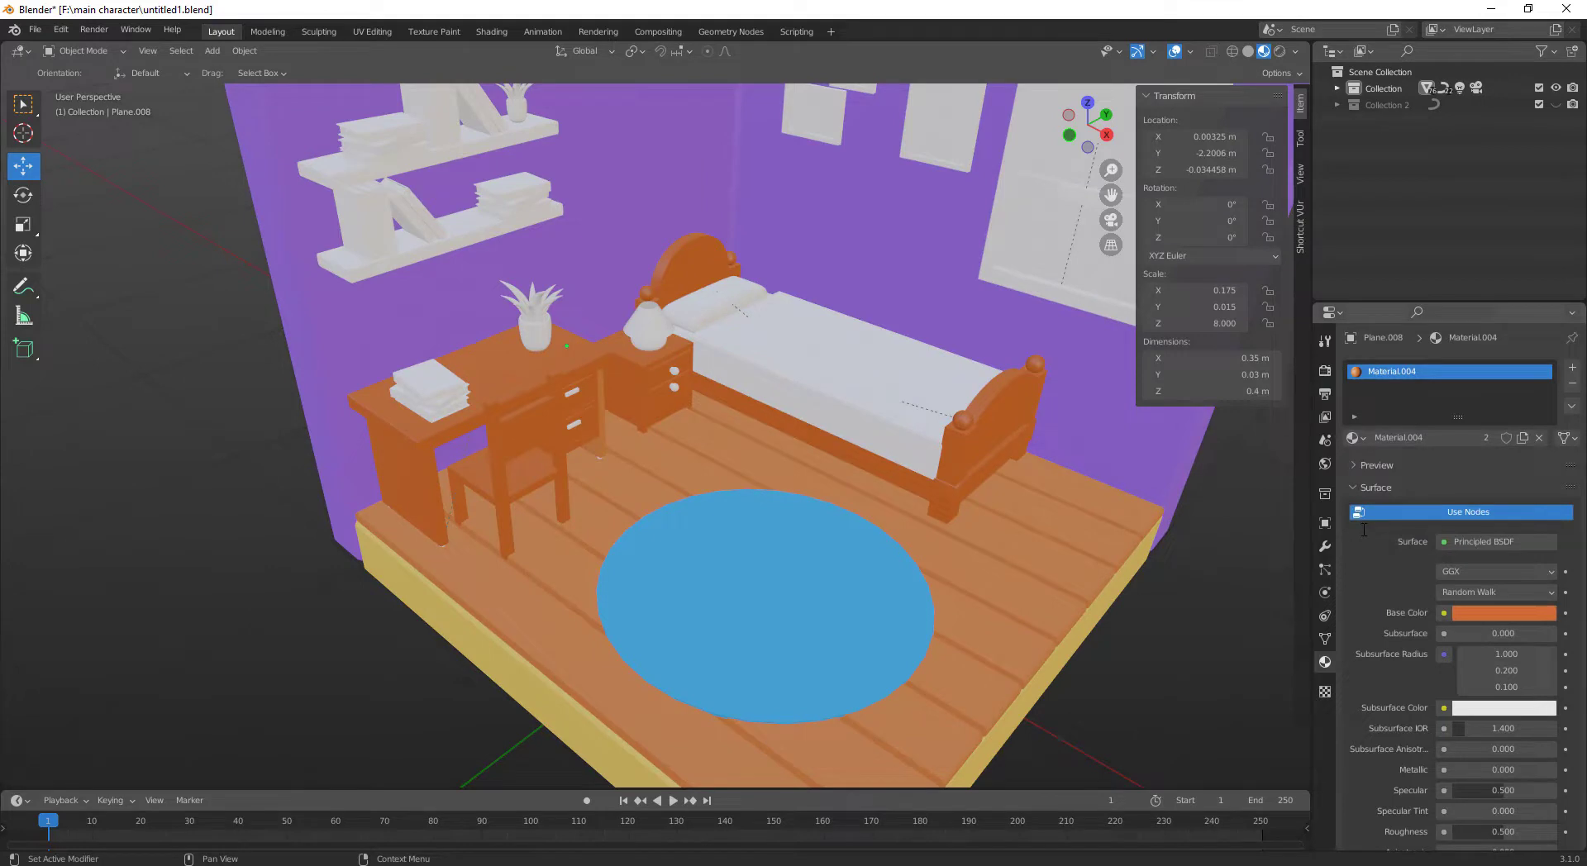
click(965, 427)
shift+click(965, 423)
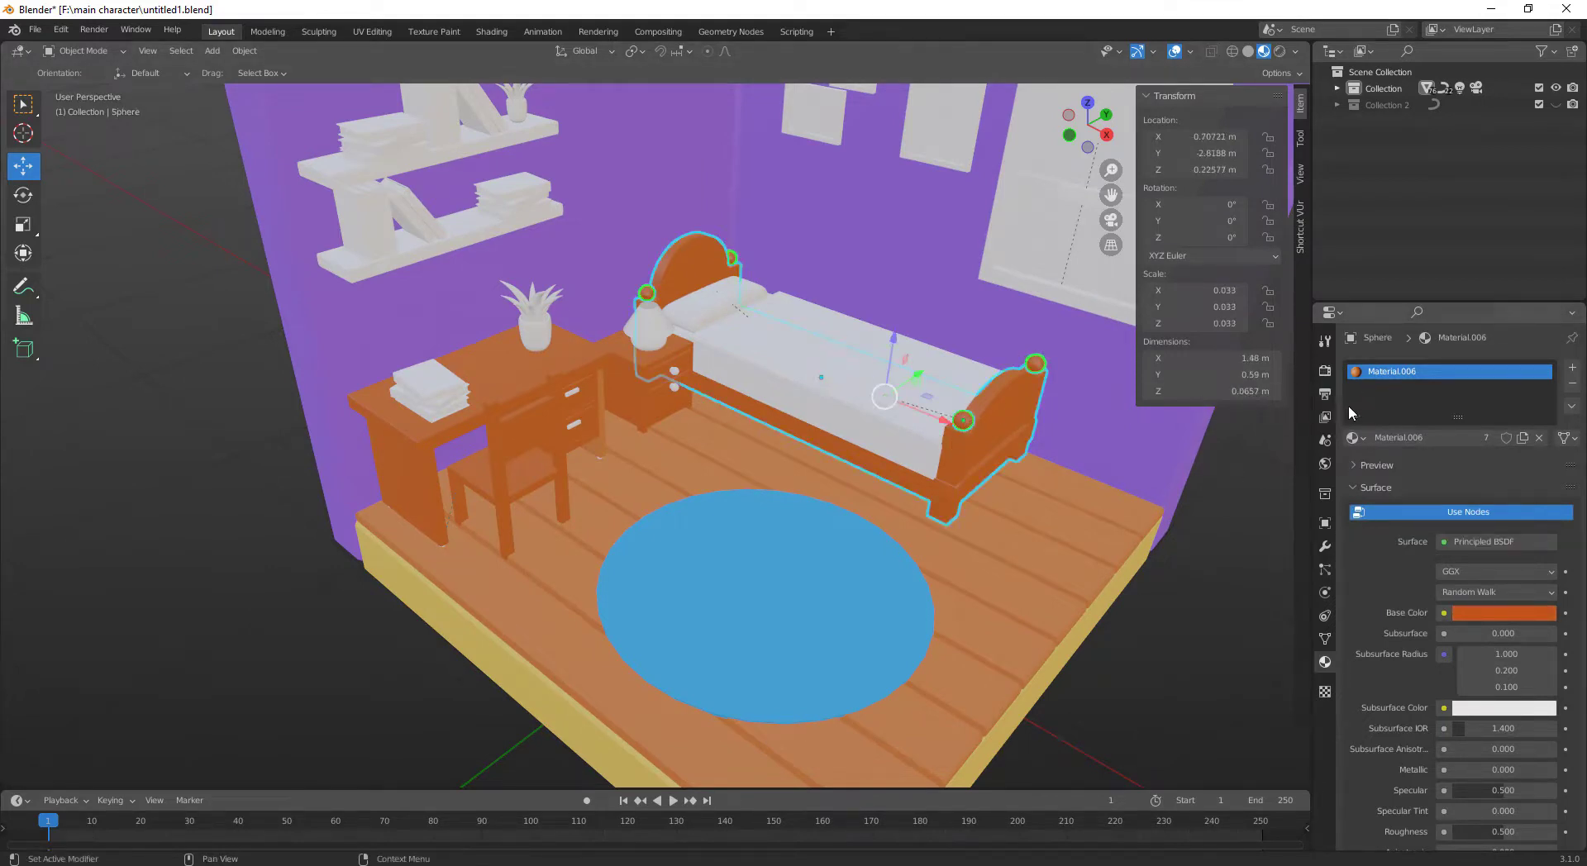
click(1352, 438)
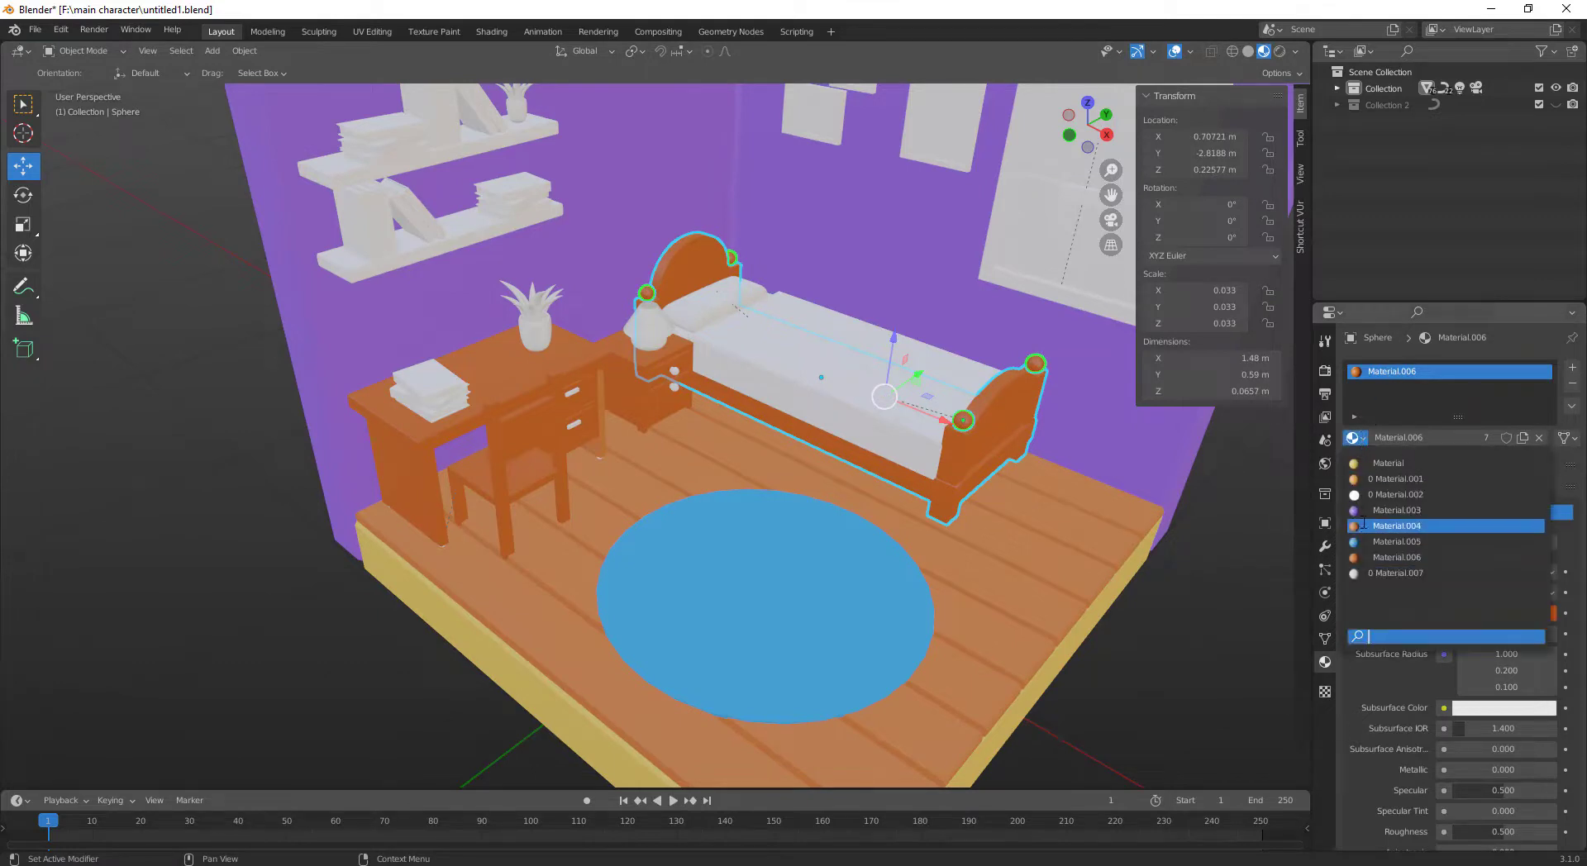
click(1396, 525)
Switch the bed frame and the chair to Material.004
click(945, 455)
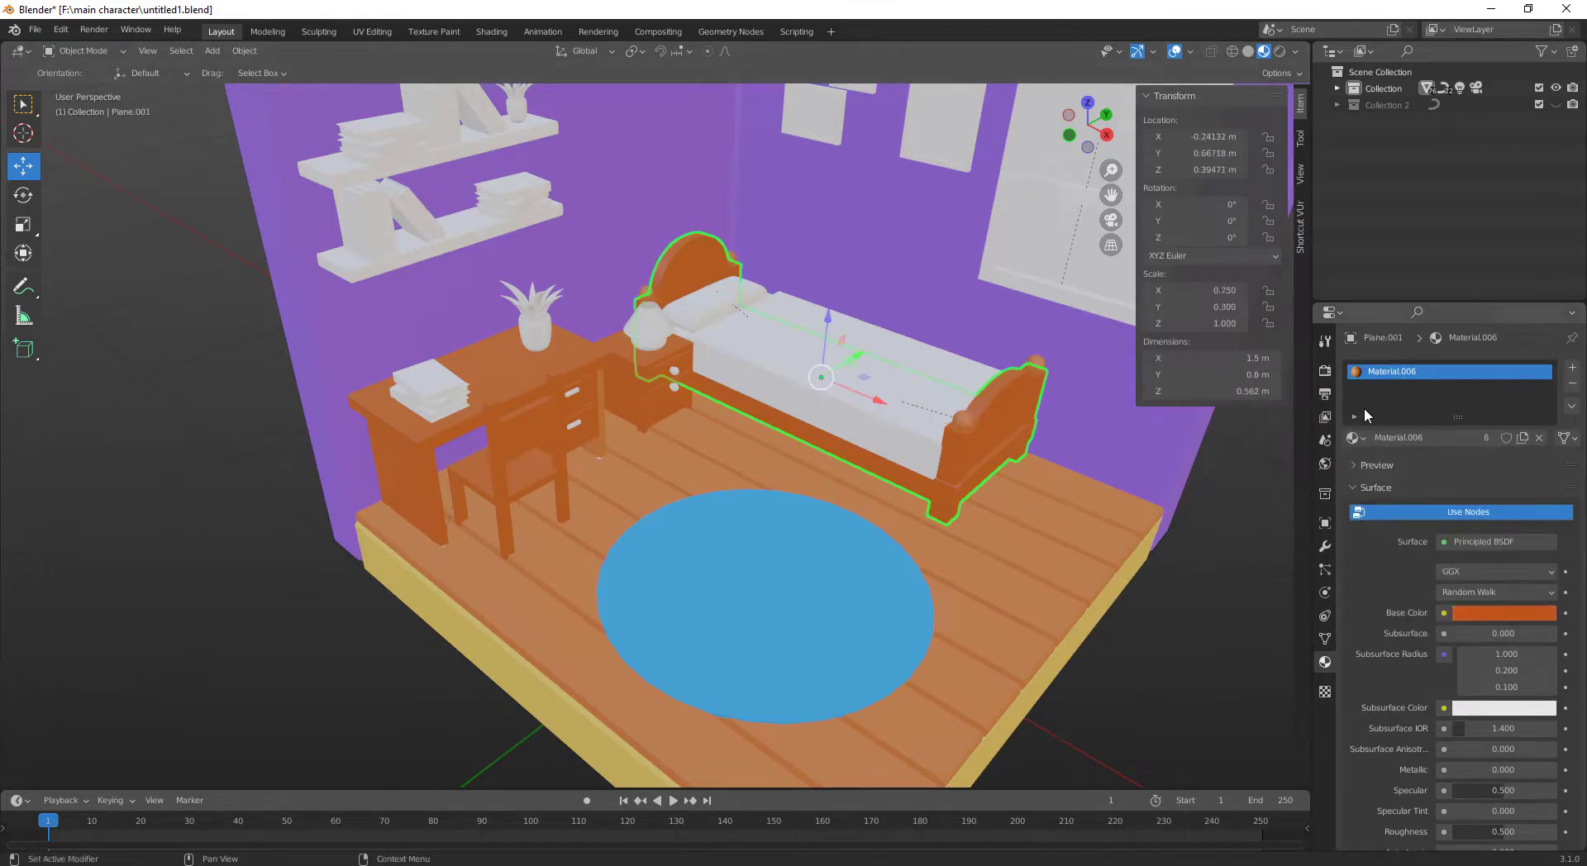
click(1352, 438)
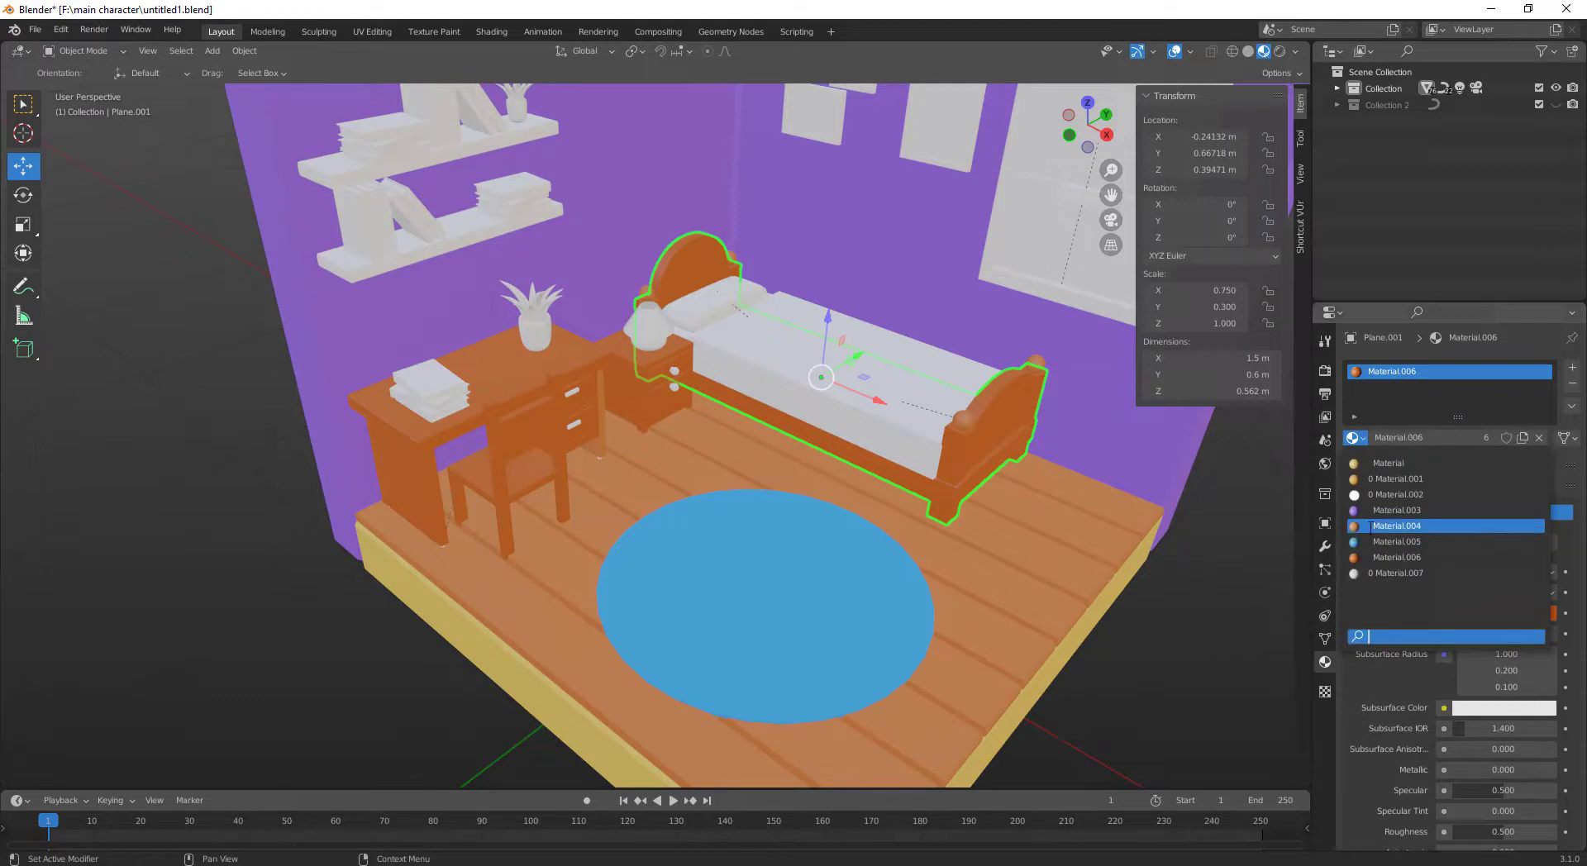
click(1397, 525)
click(521, 411)
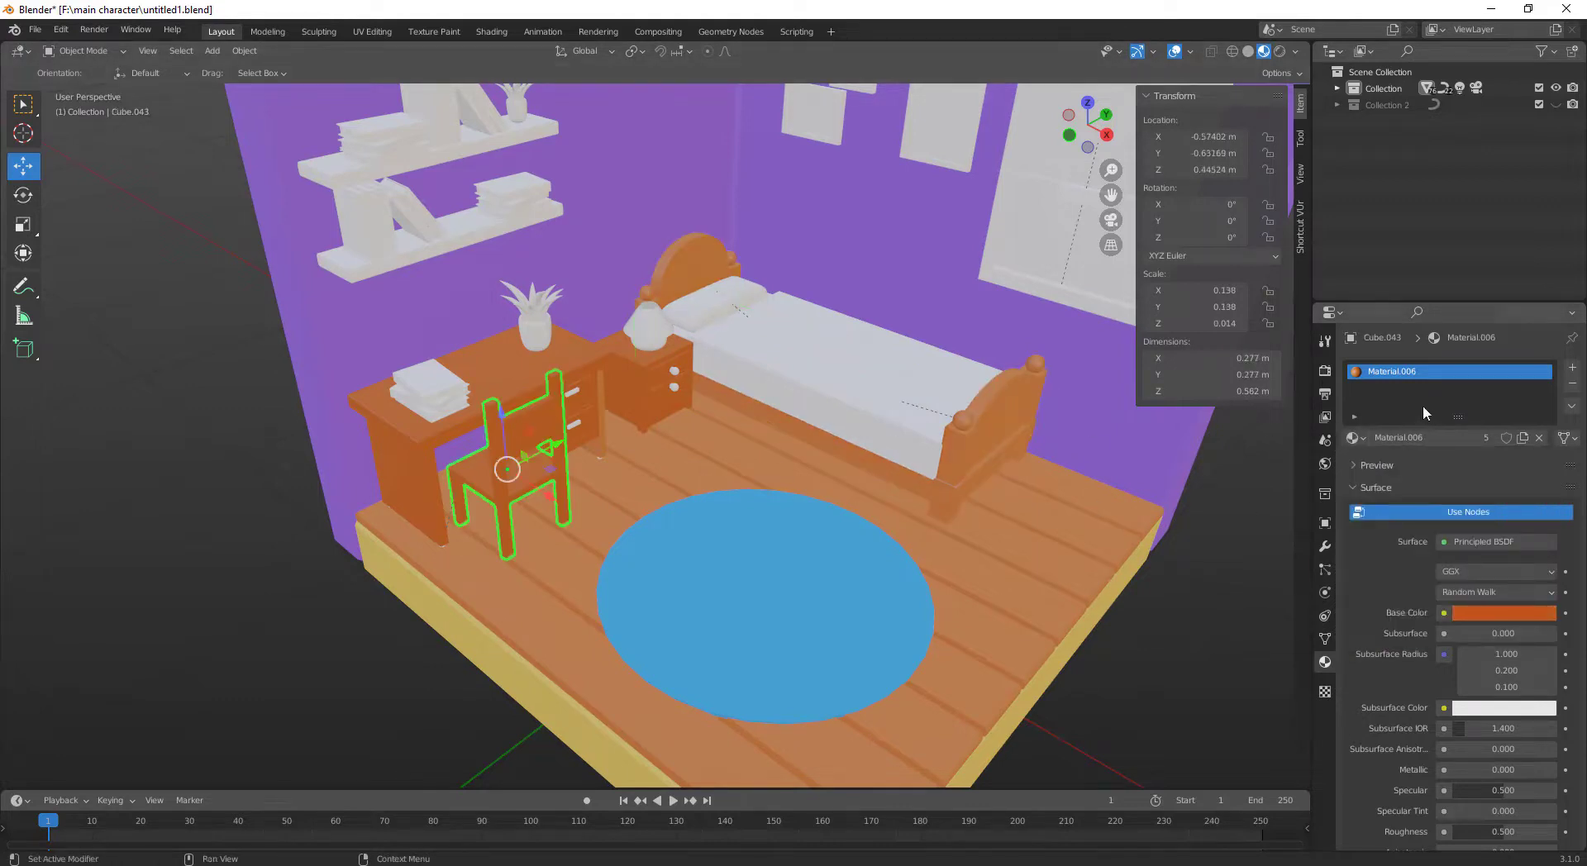
click(1357, 438)
click(1396, 529)
Switch the desk top and the drawer unit to Material.004
click(607, 392)
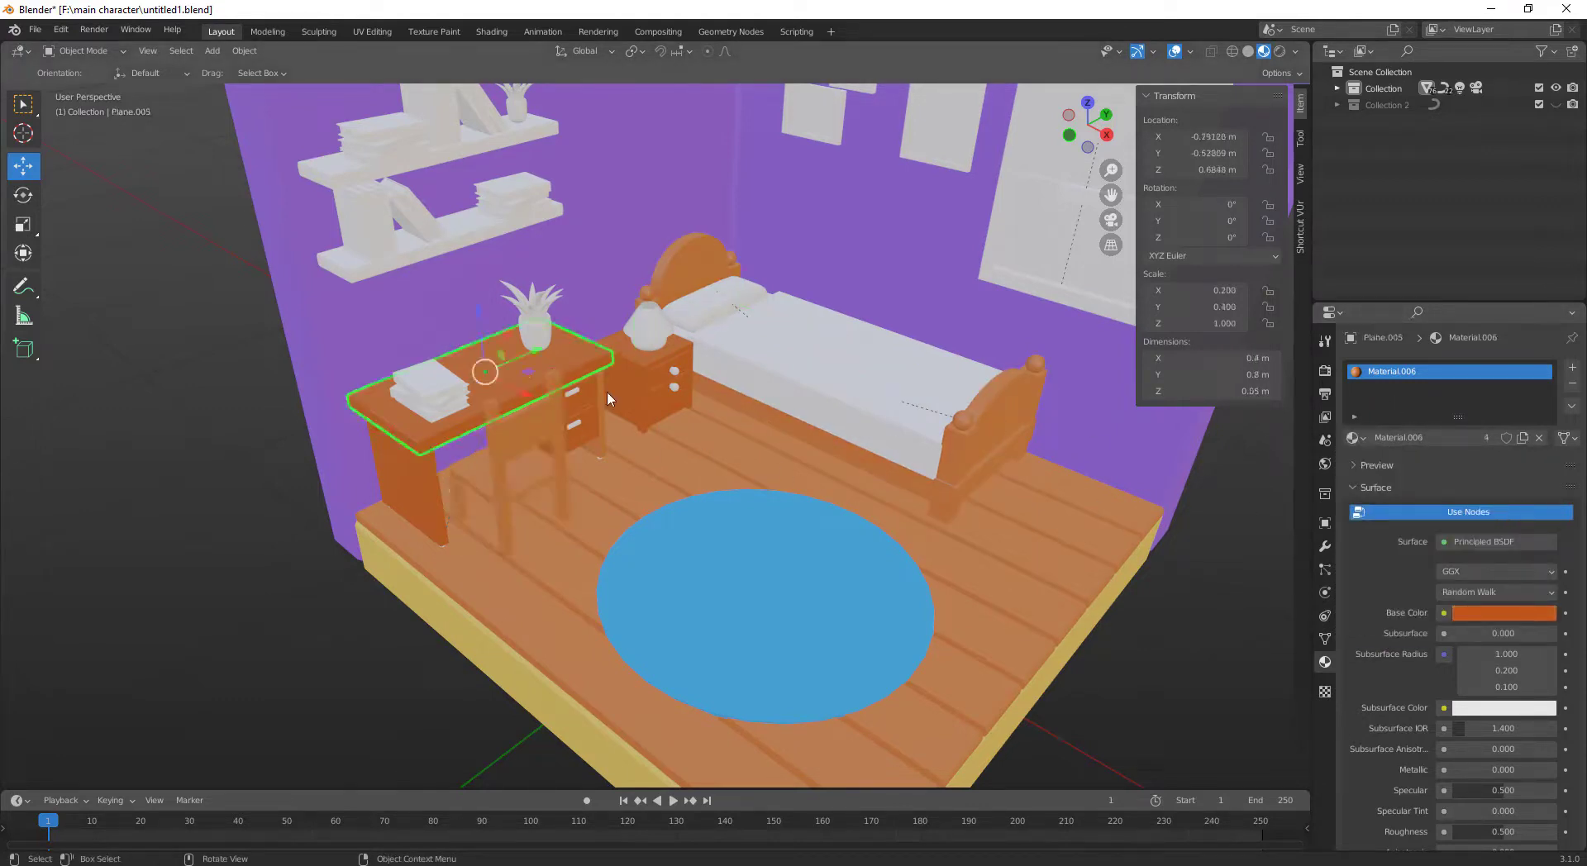
click(1355, 438)
click(1396, 529)
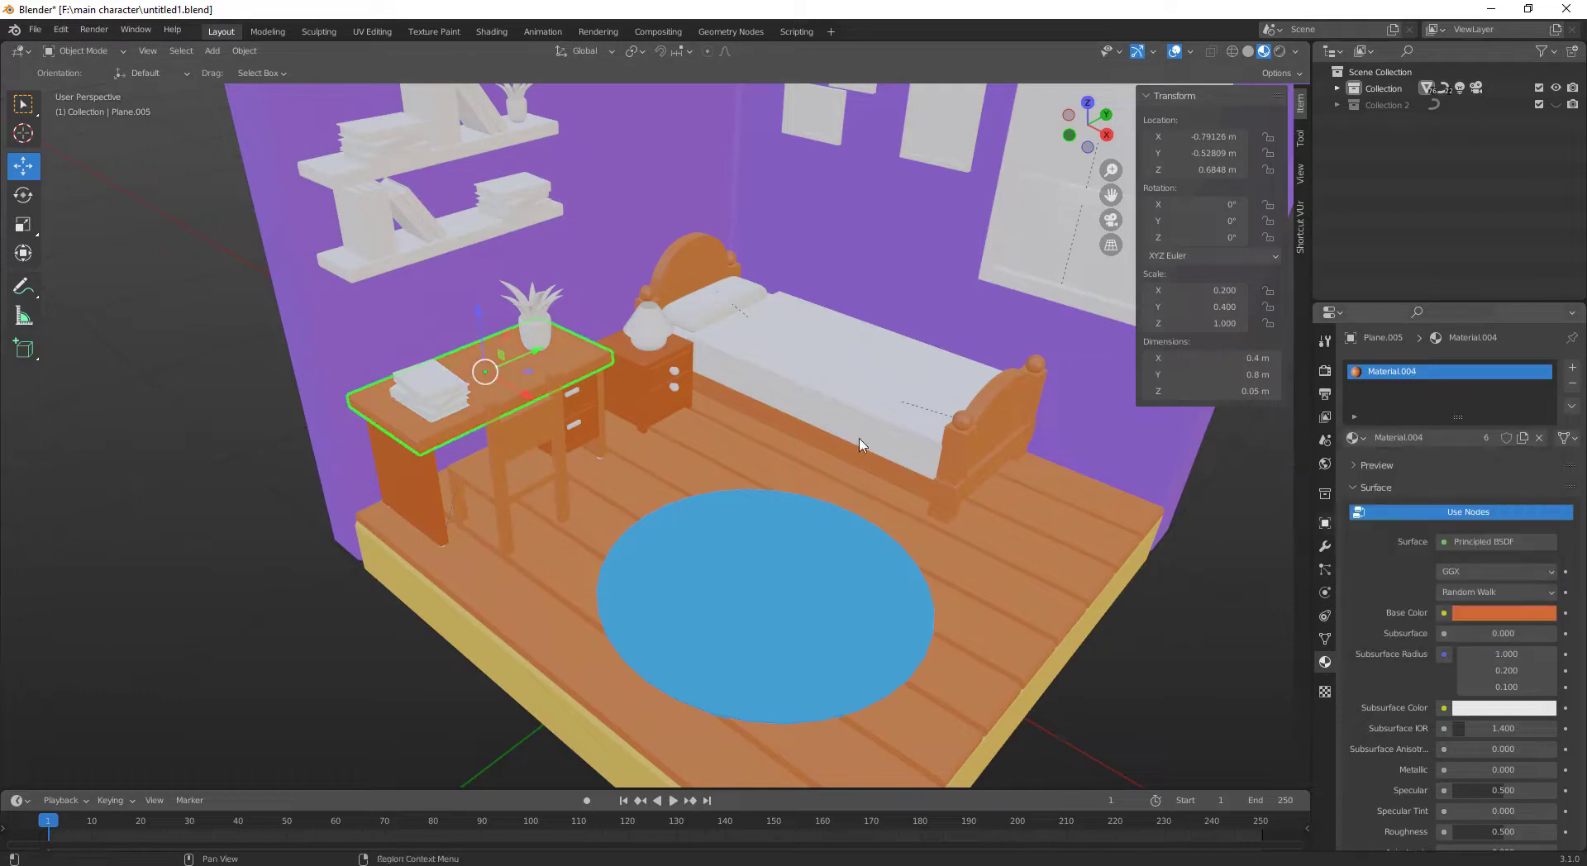
click(590, 411)
click(1355, 438)
click(1396, 529)
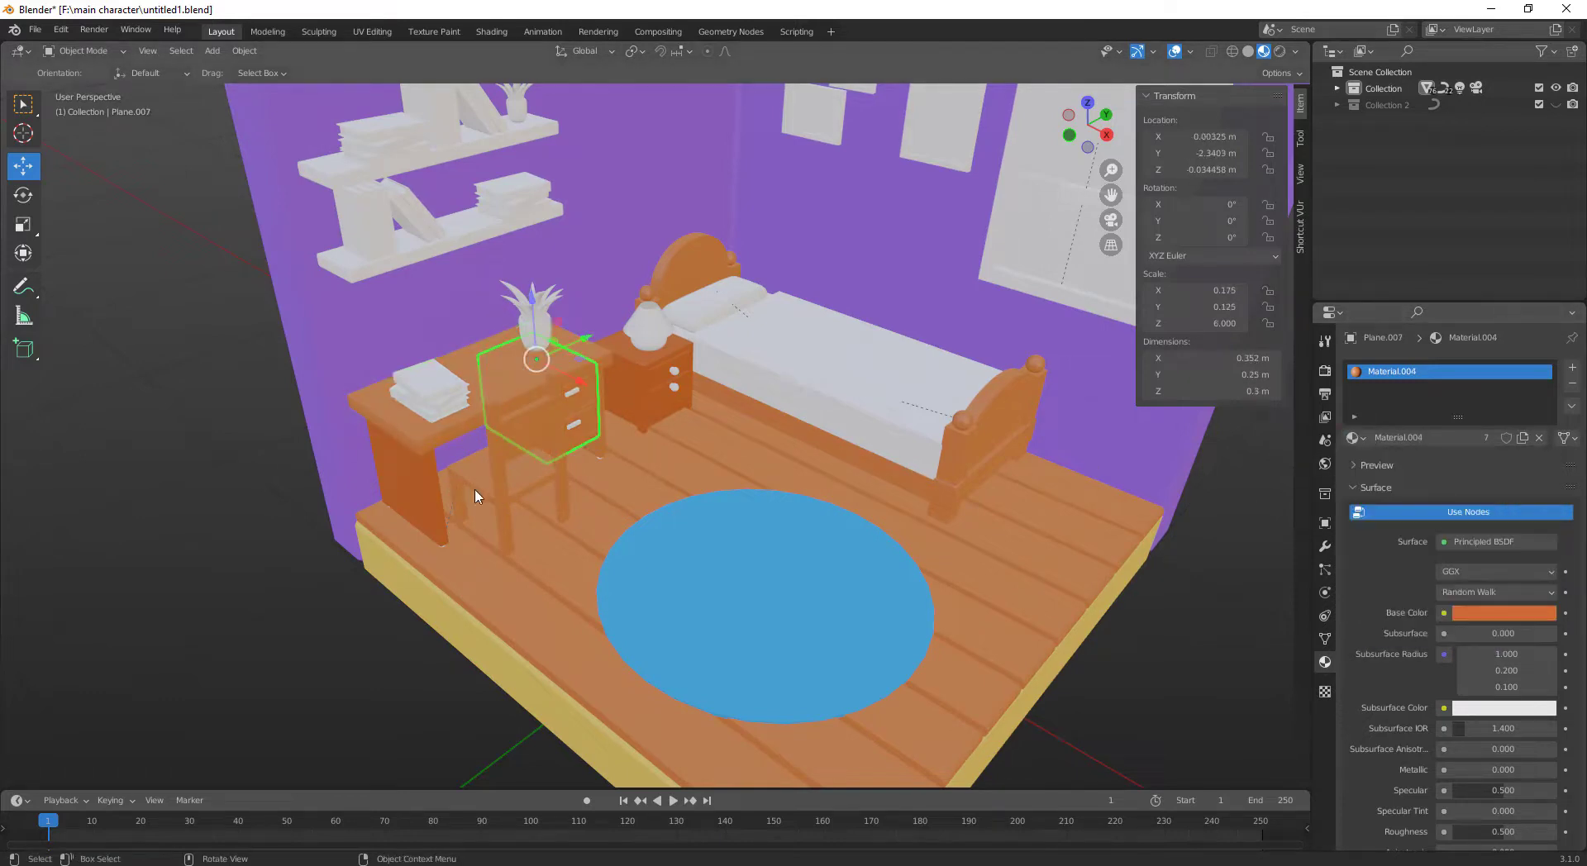
Give the desk side panel and the nightstand Material.004
click(431, 475)
click(1356, 438)
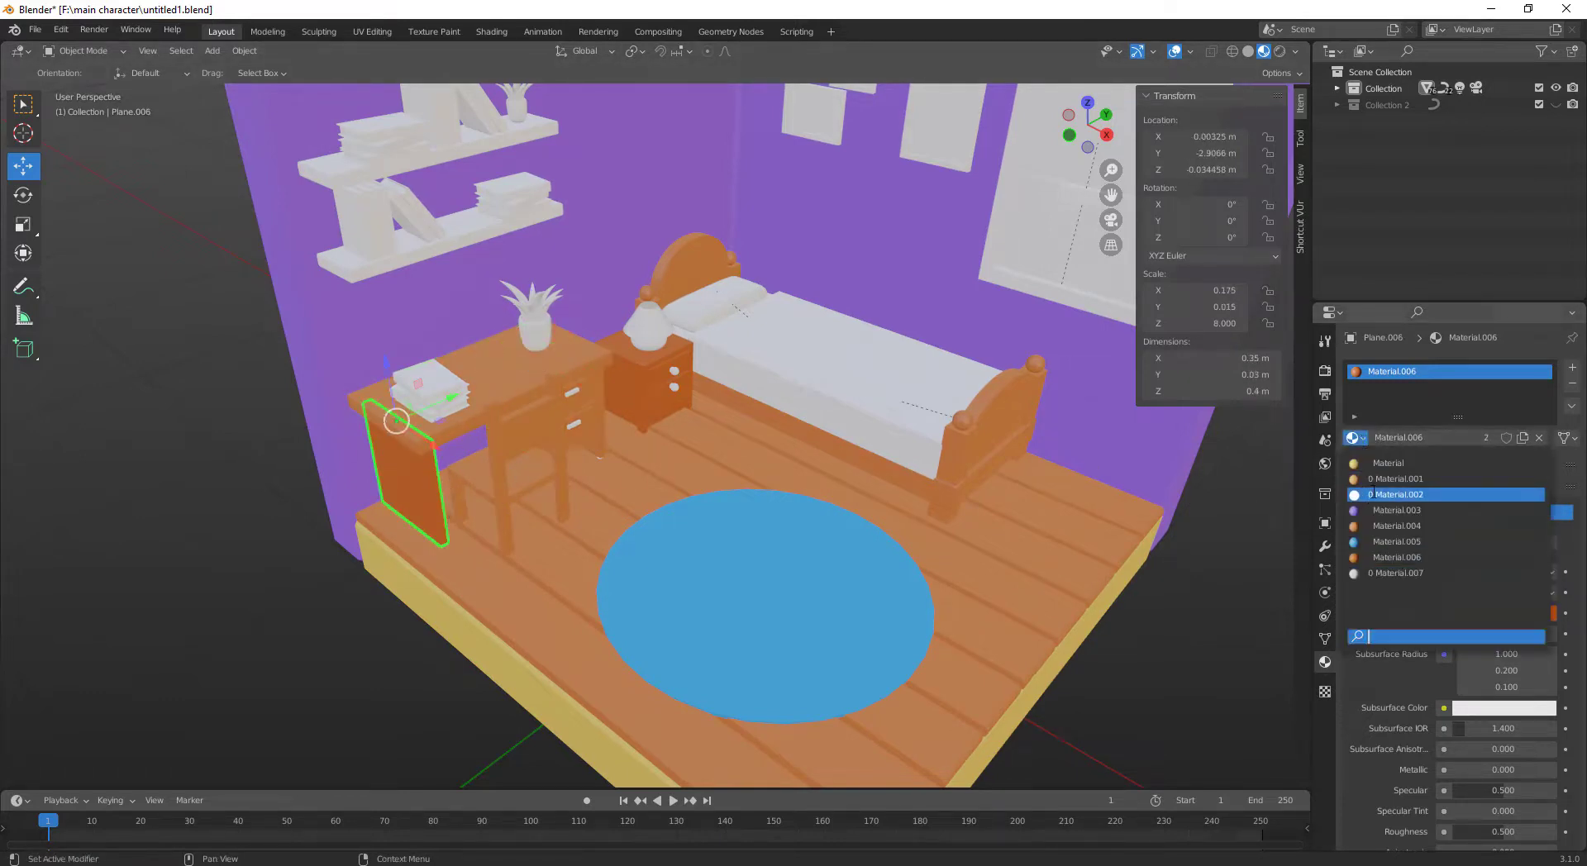
click(1397, 526)
click(622, 389)
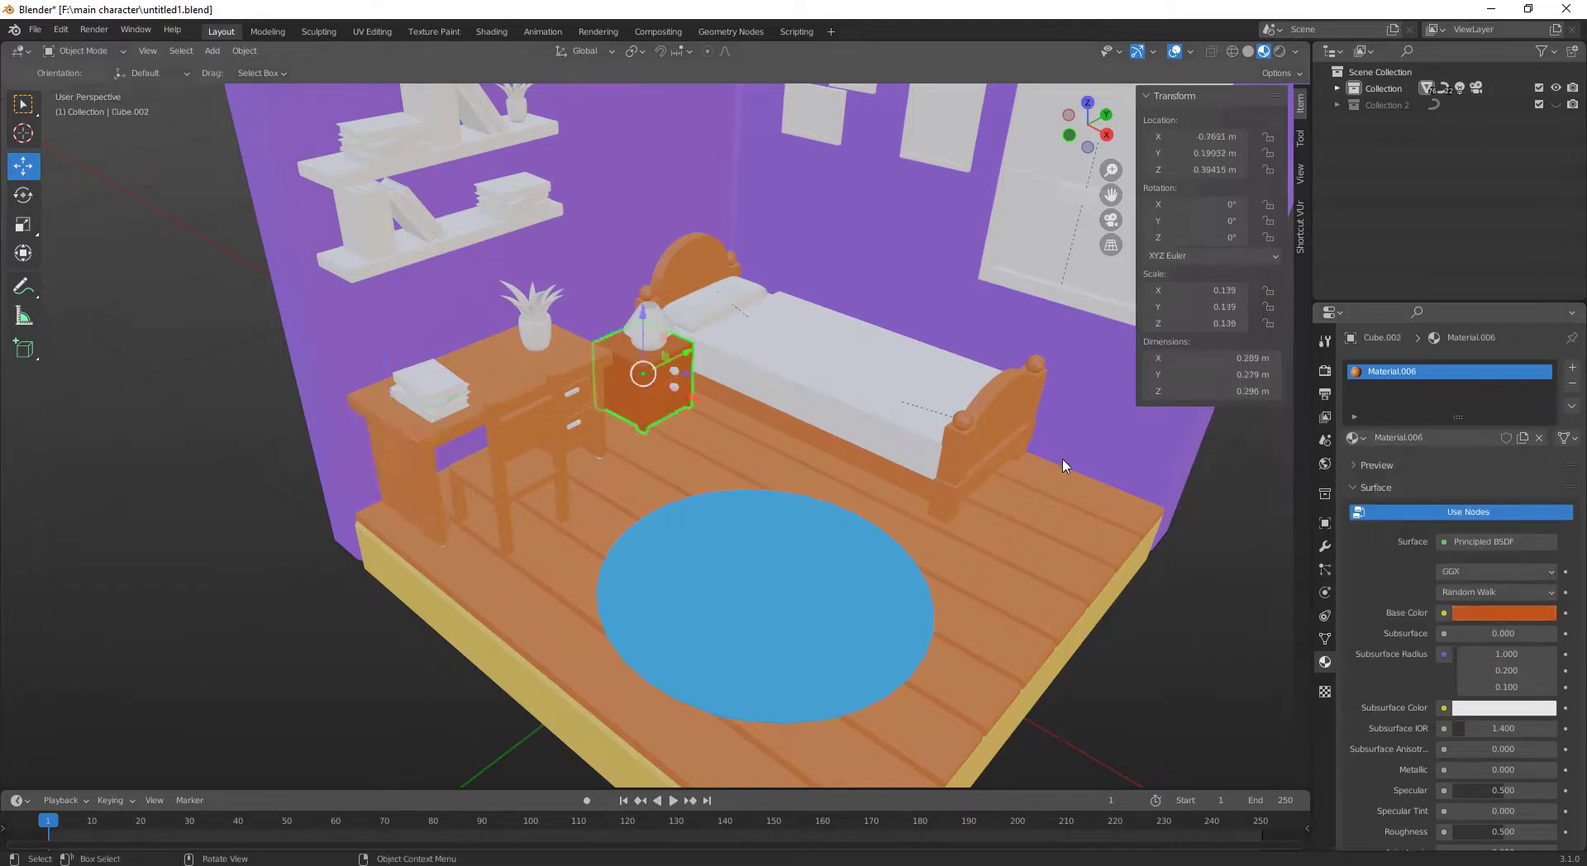
click(1356, 438)
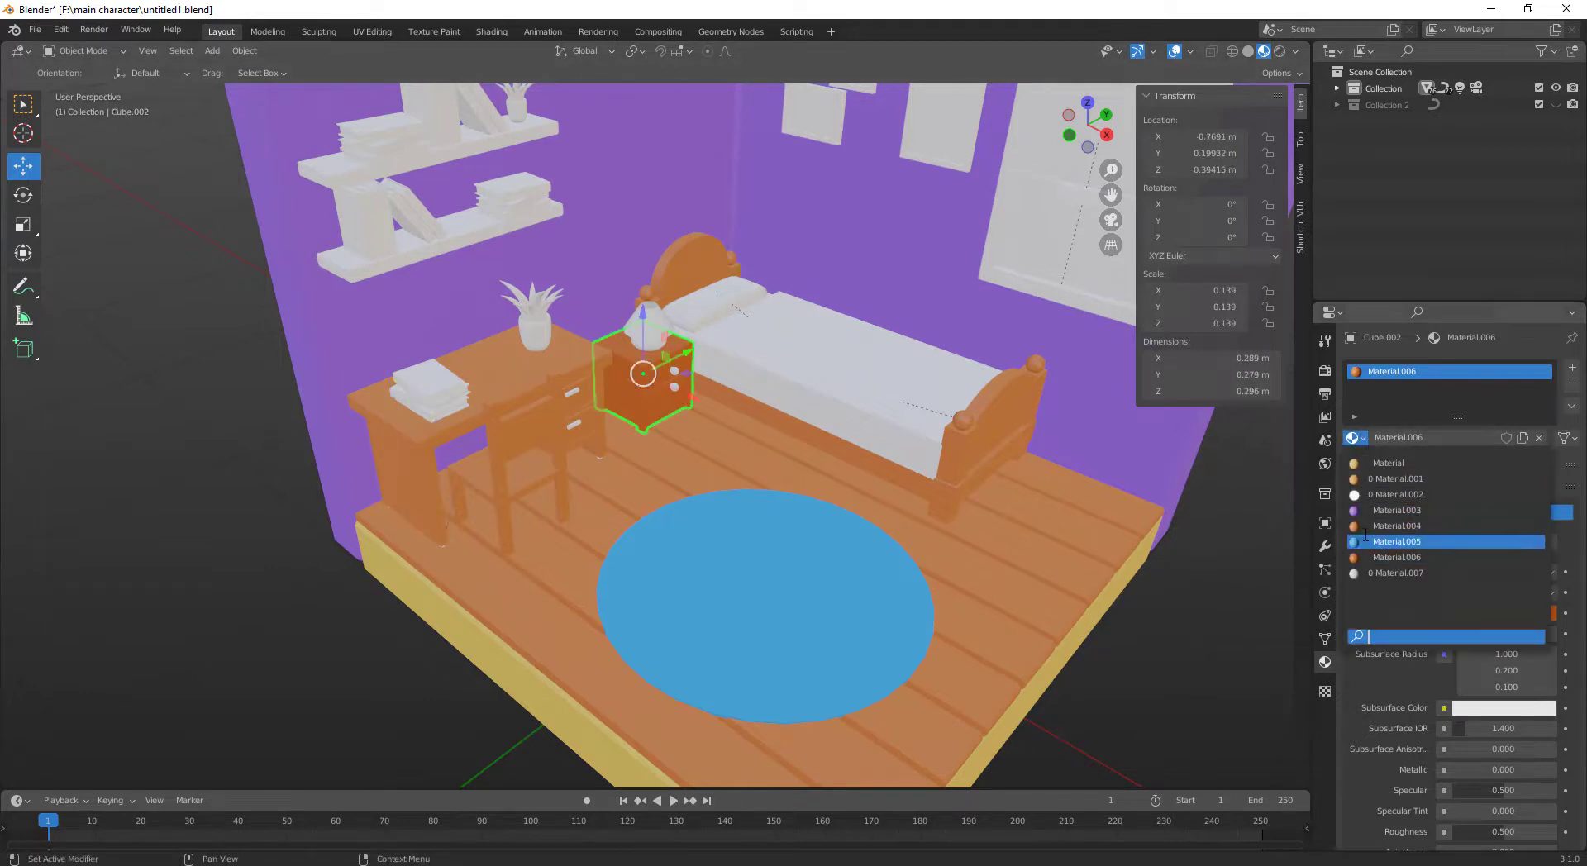
click(1396, 526)
click(135, 519)
Relink the floor planks to the burnt-orange Material.006
middle_drag(692, 551, 864, 570)
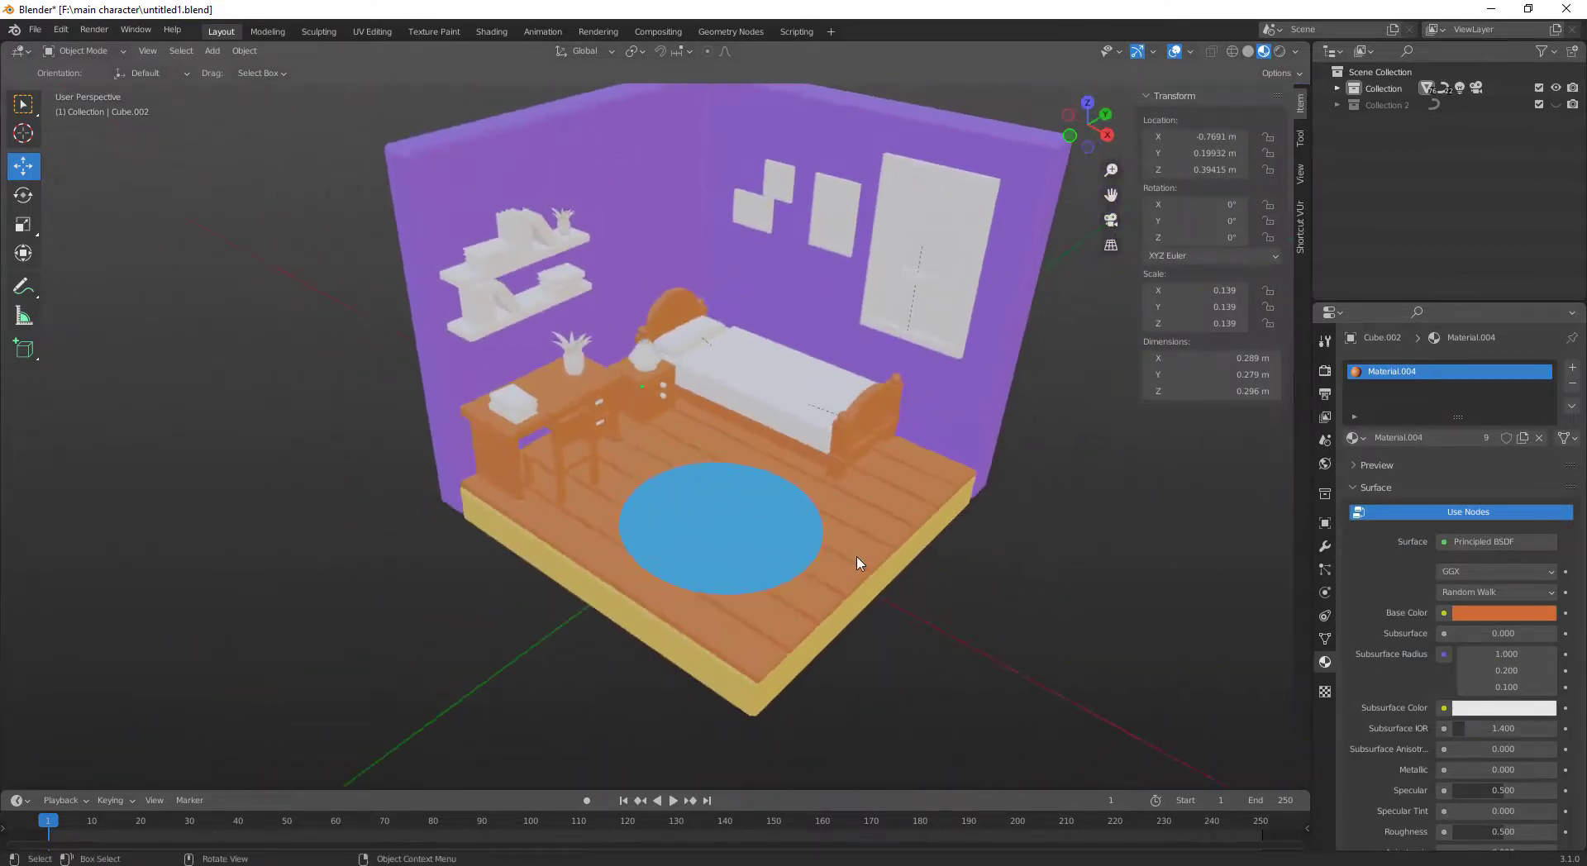
click(863, 579)
click(1360, 438)
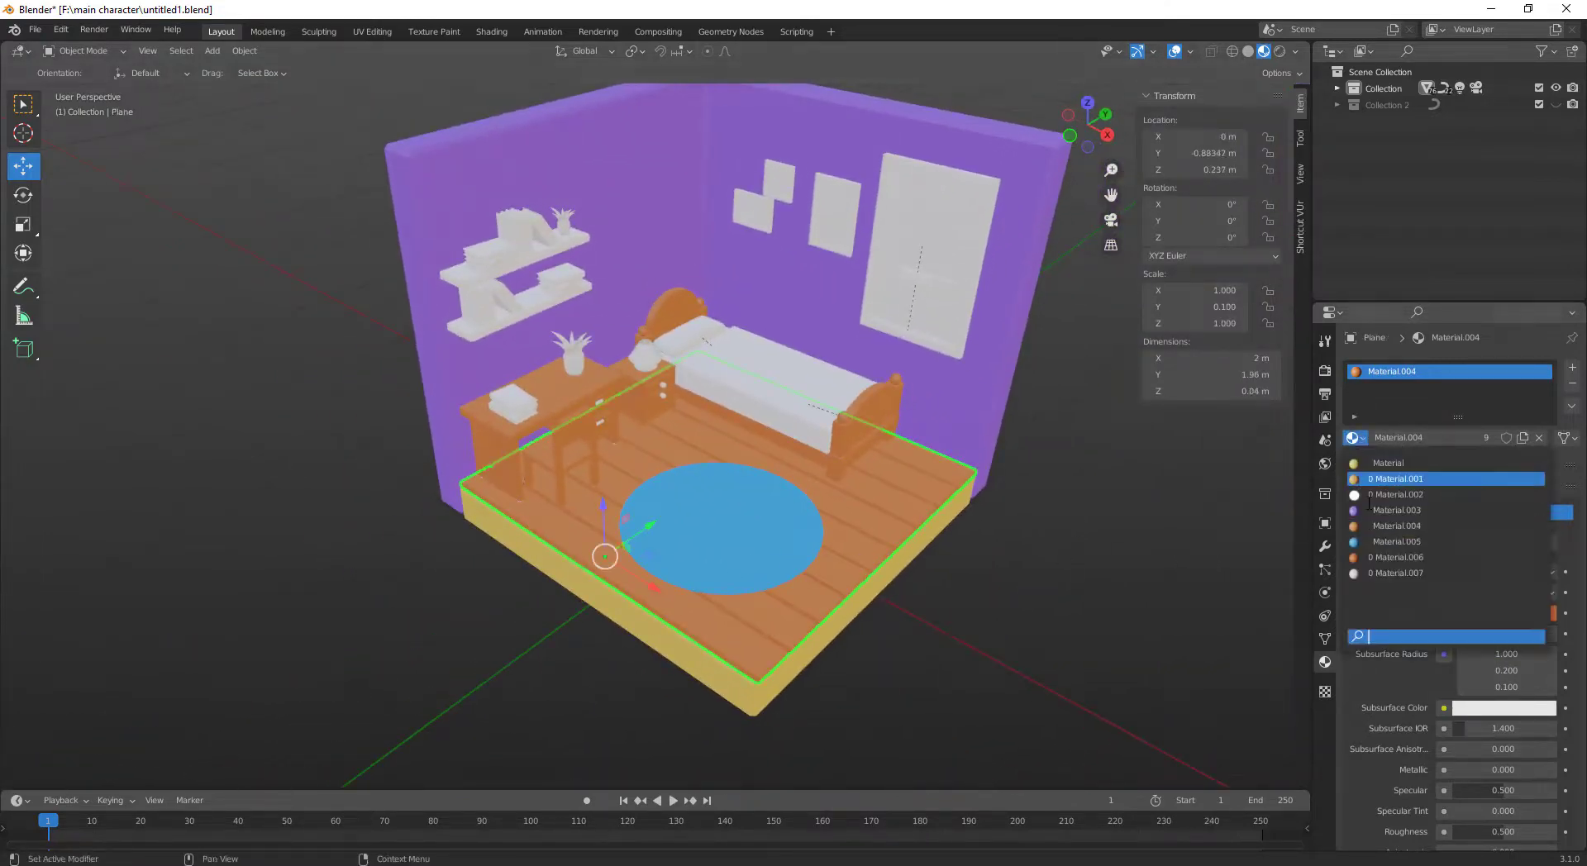
click(1396, 557)
mouse_move(1035, 501)
middle_down()
mouse_move(923, 448)
mouse_move(1023, 482)
middle_up()
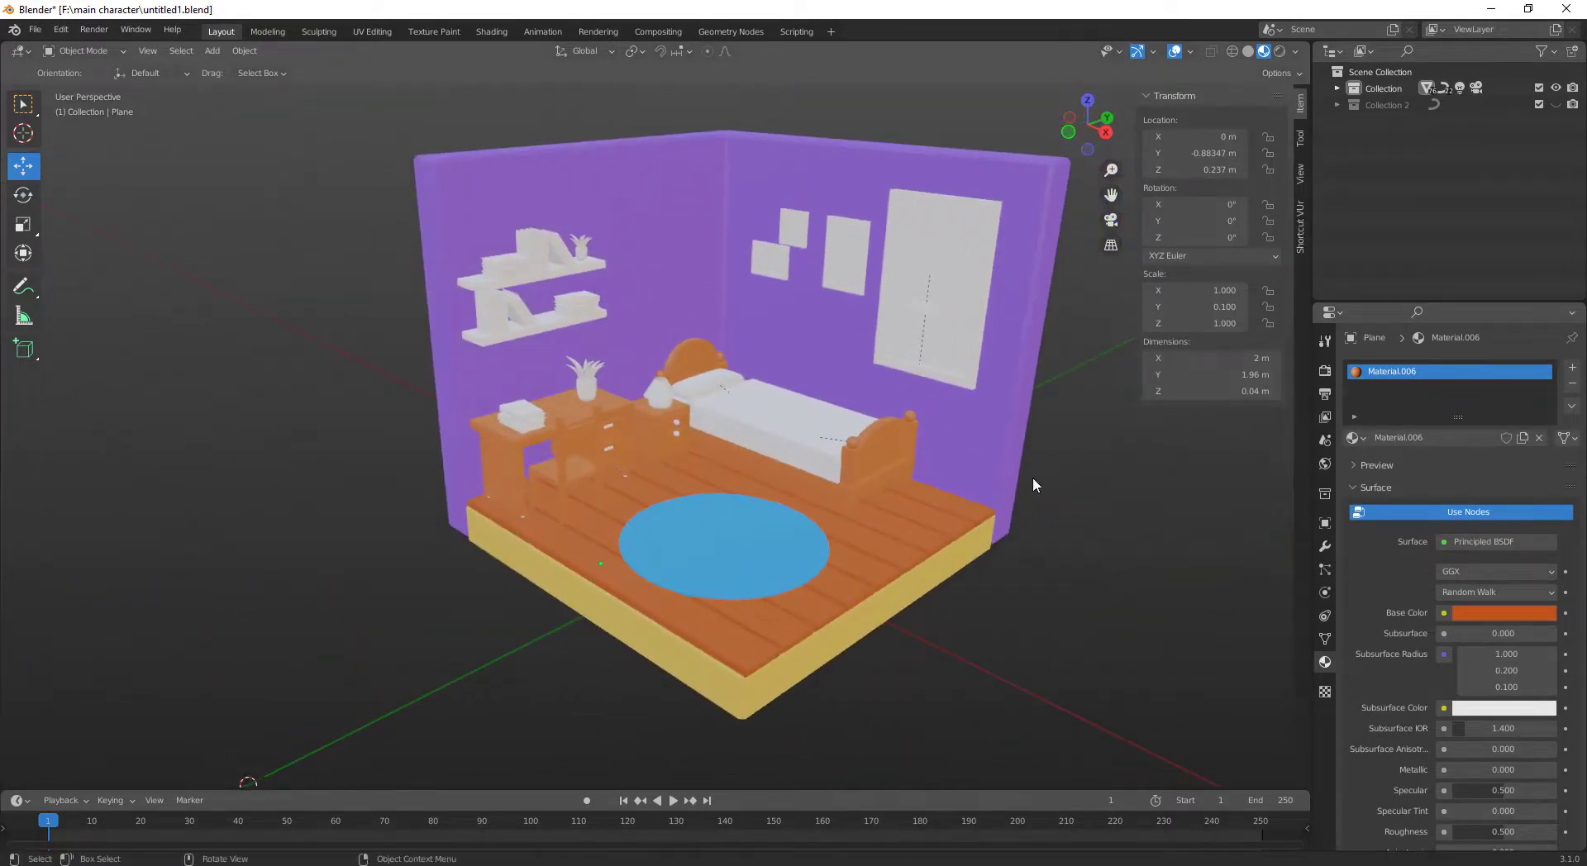
Switch to Rendered shading and zoom in on the bed and desk
scroll(653, 304, up, 2)
click(1278, 51)
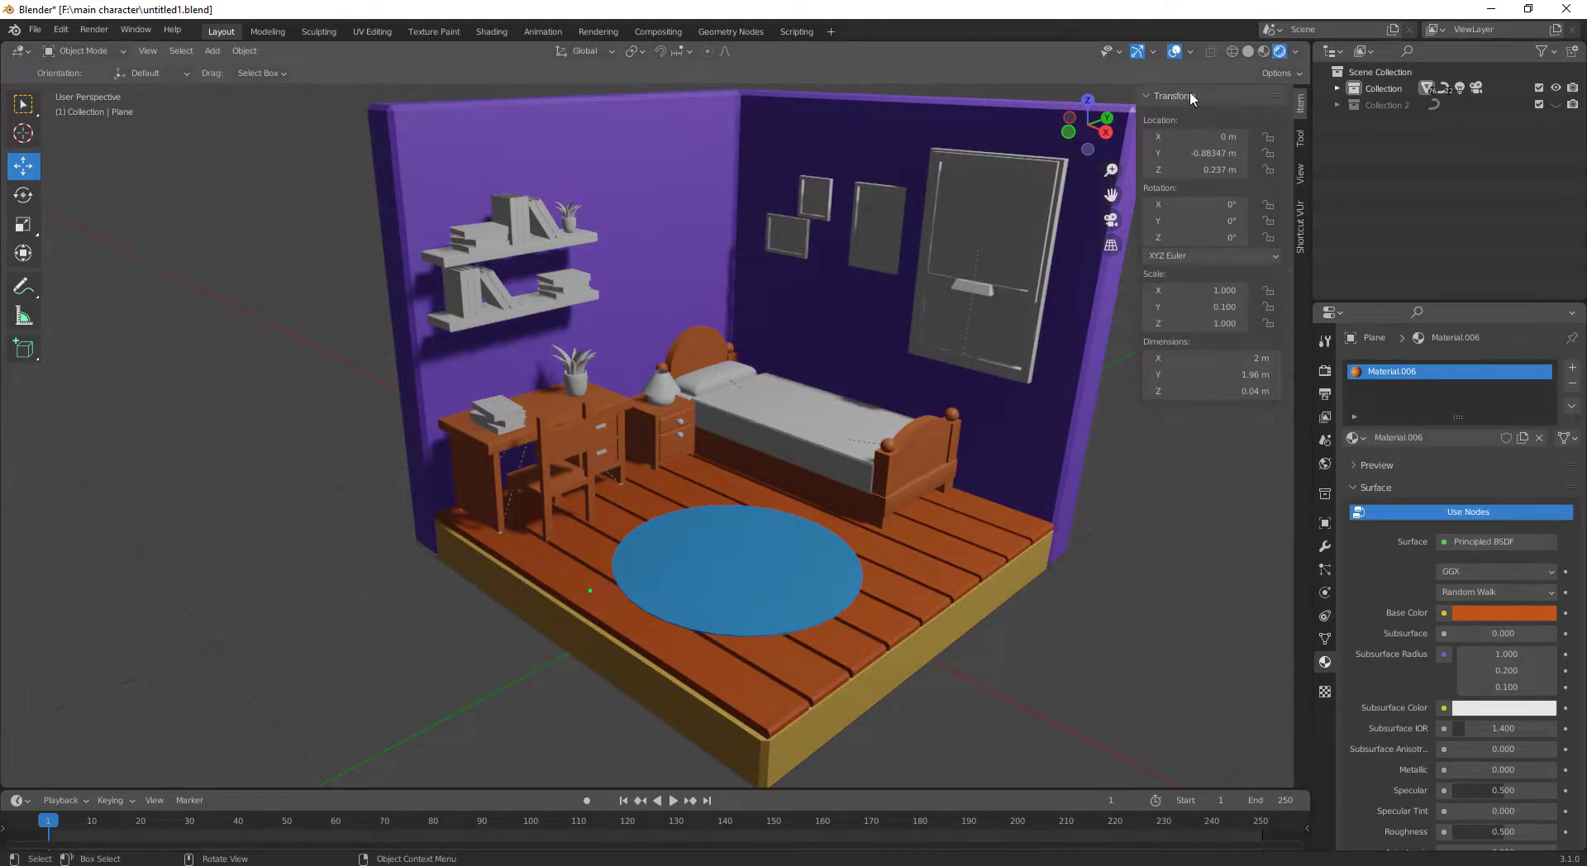
middle_drag(839, 420, 826, 426)
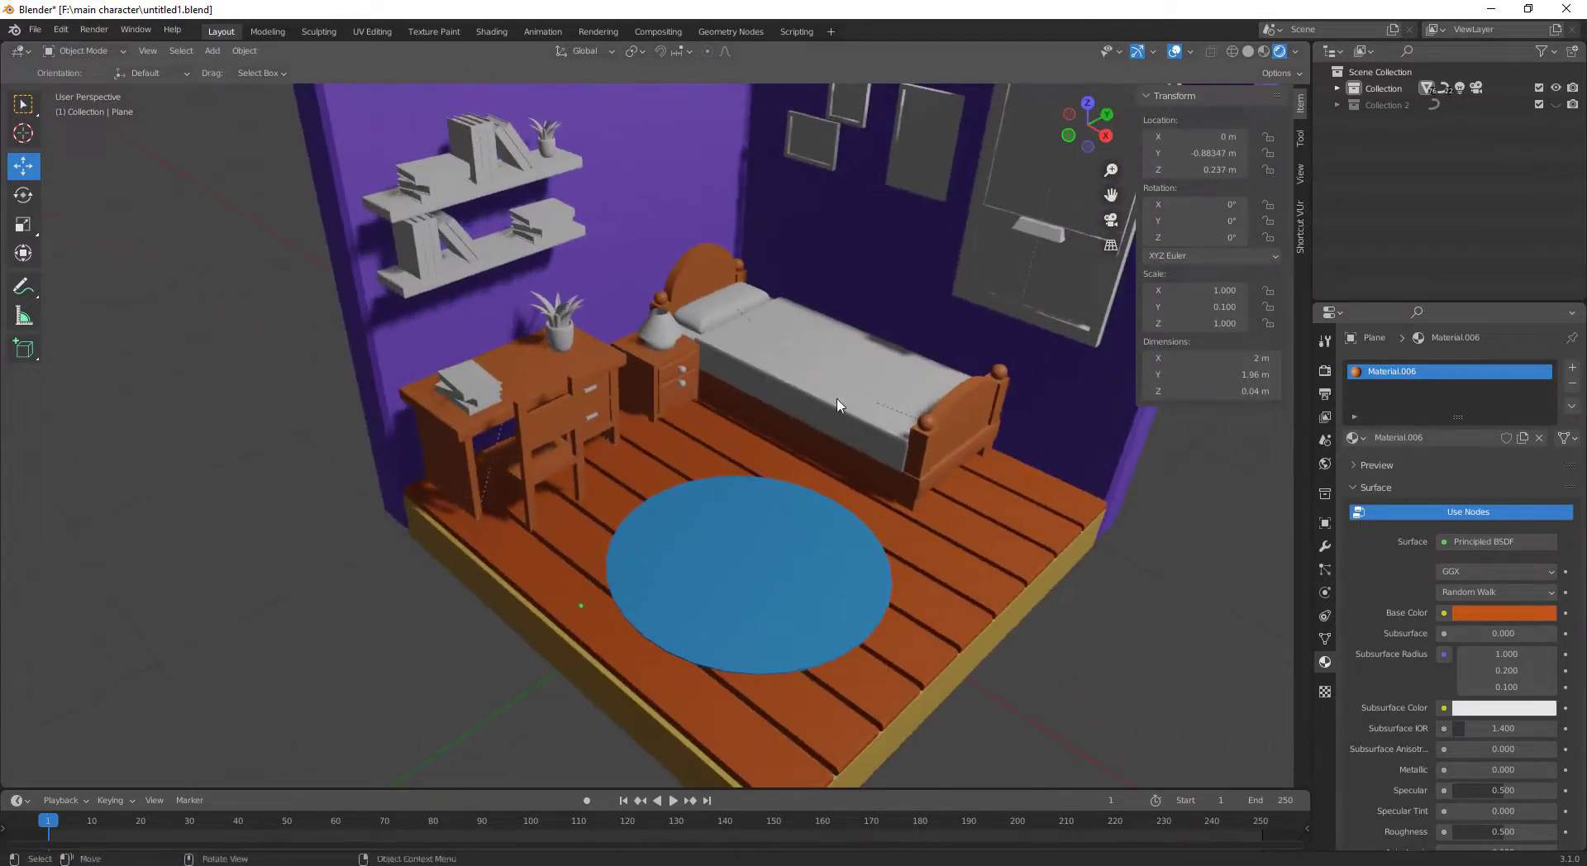
scroll(729, 416, up, 2)
scroll(666, 389, up, 3)
scroll(667, 389, up, 2)
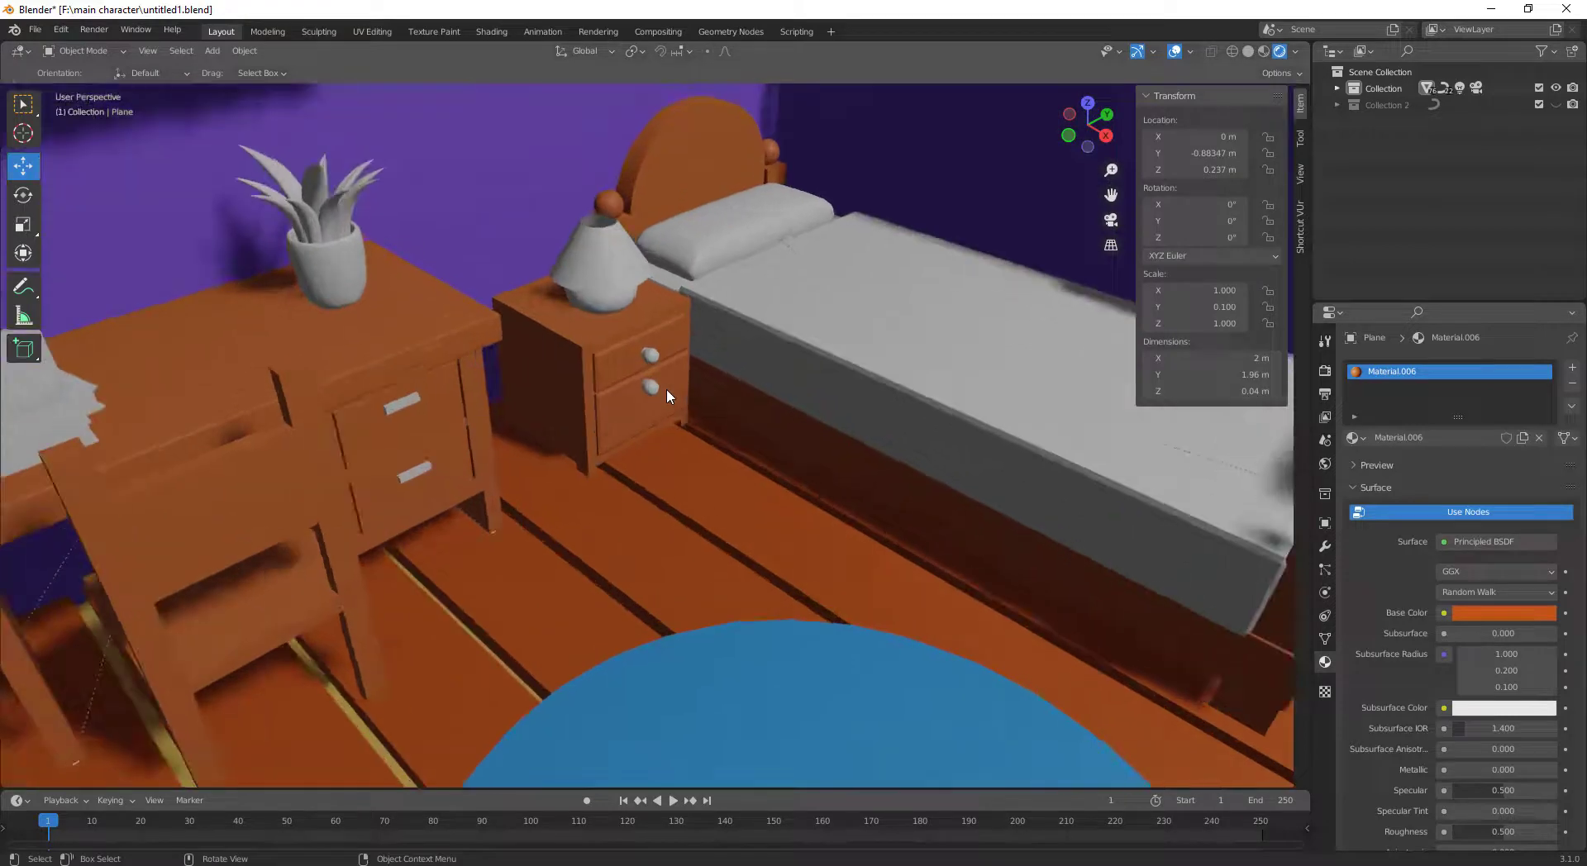
middle_drag(666, 389, 751, 389)
Give the bed mattress the rug's blue Material.005
click(788, 397)
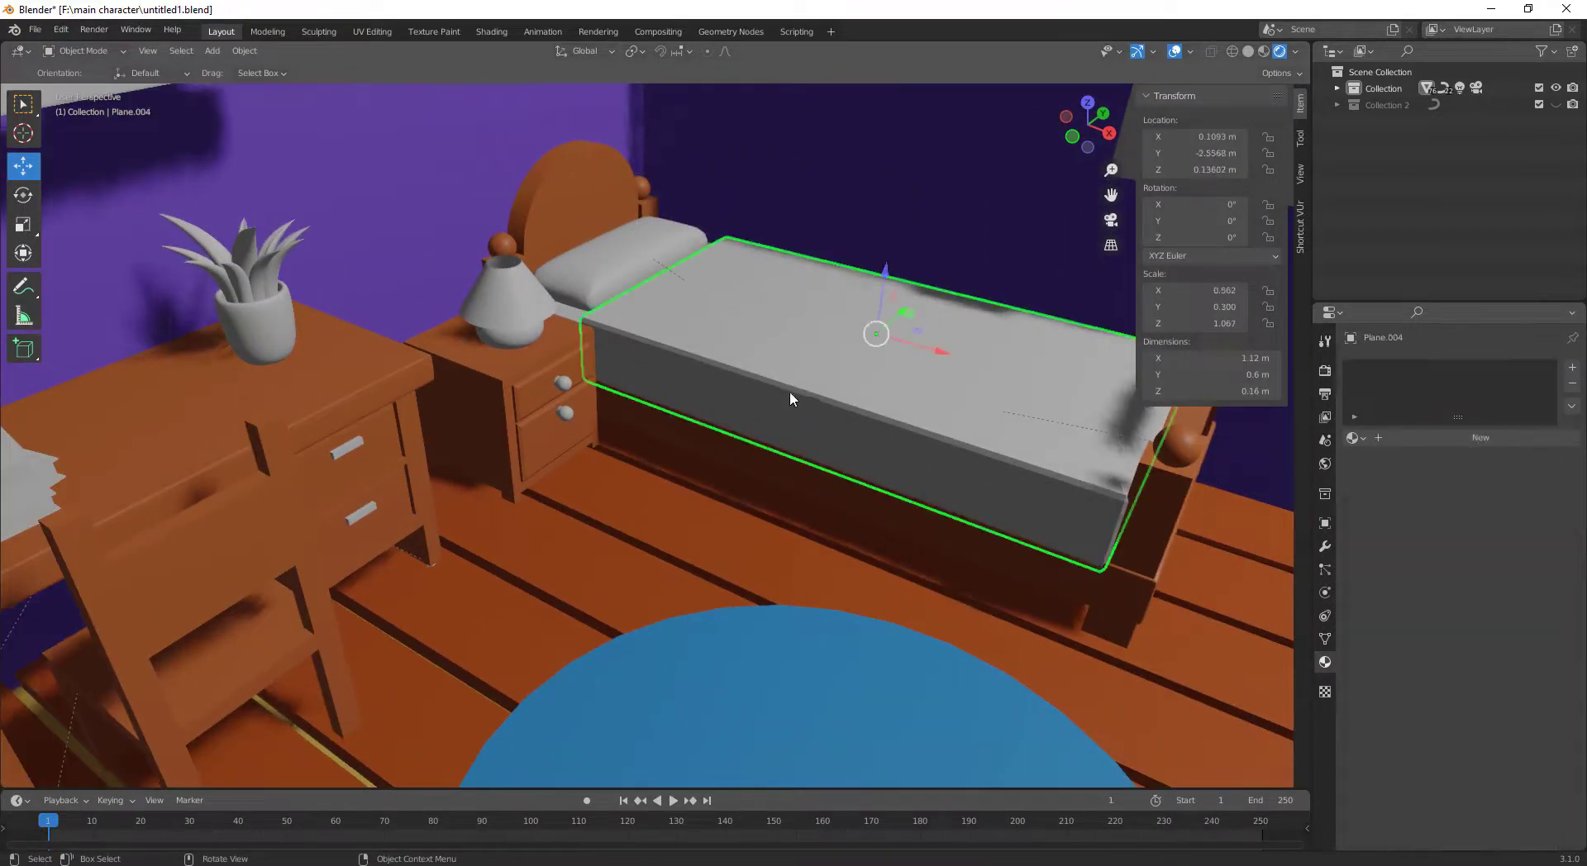
click(1353, 437)
click(1386, 538)
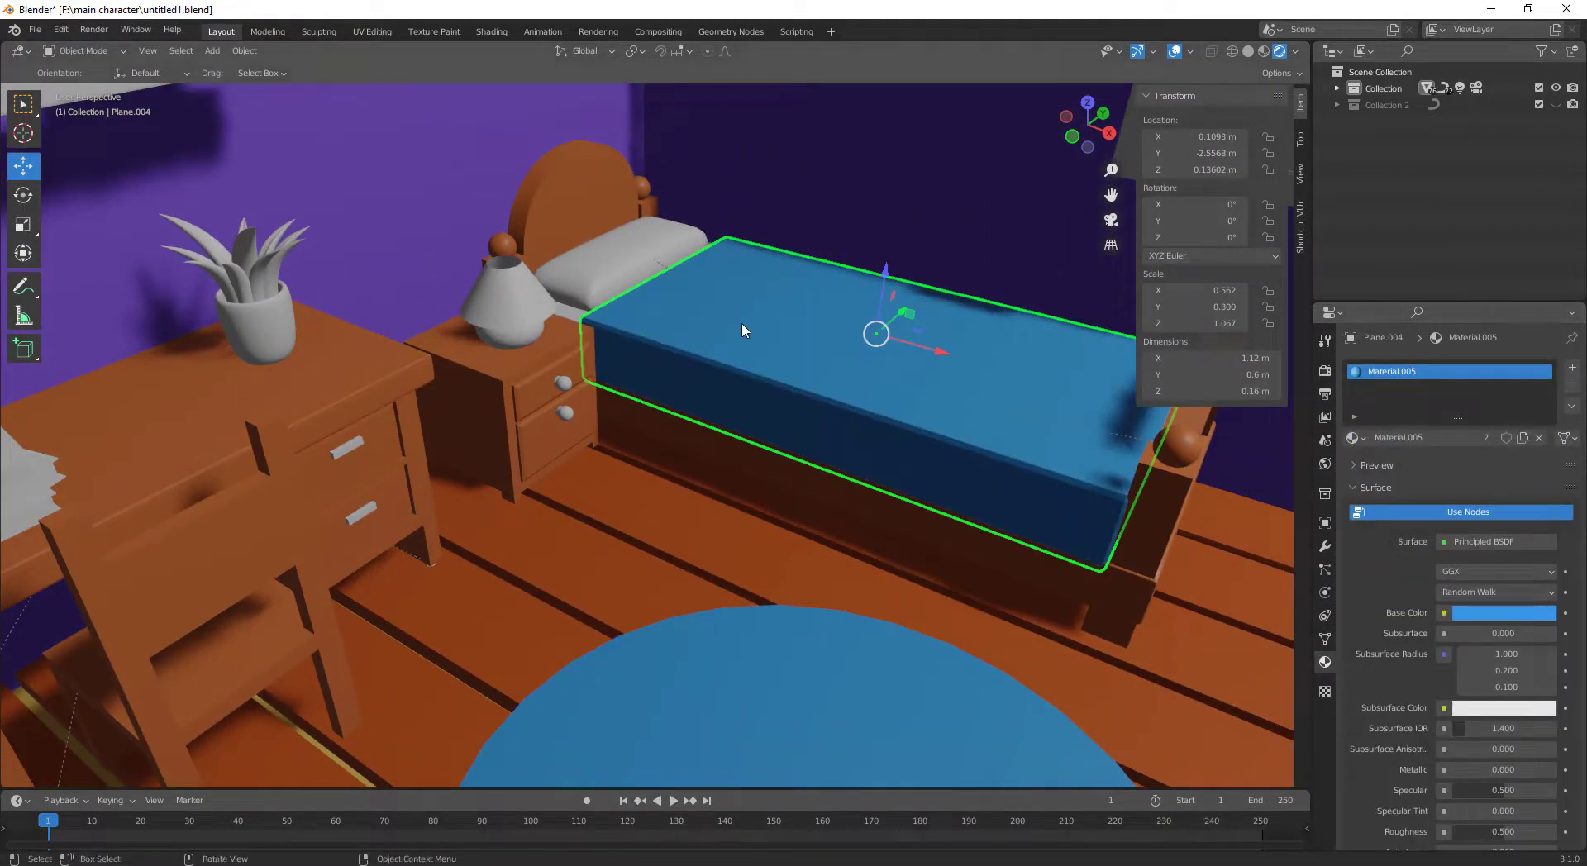
Select the pillow and the bed box, then bring the whole room into view
click(633, 277)
click(575, 313)
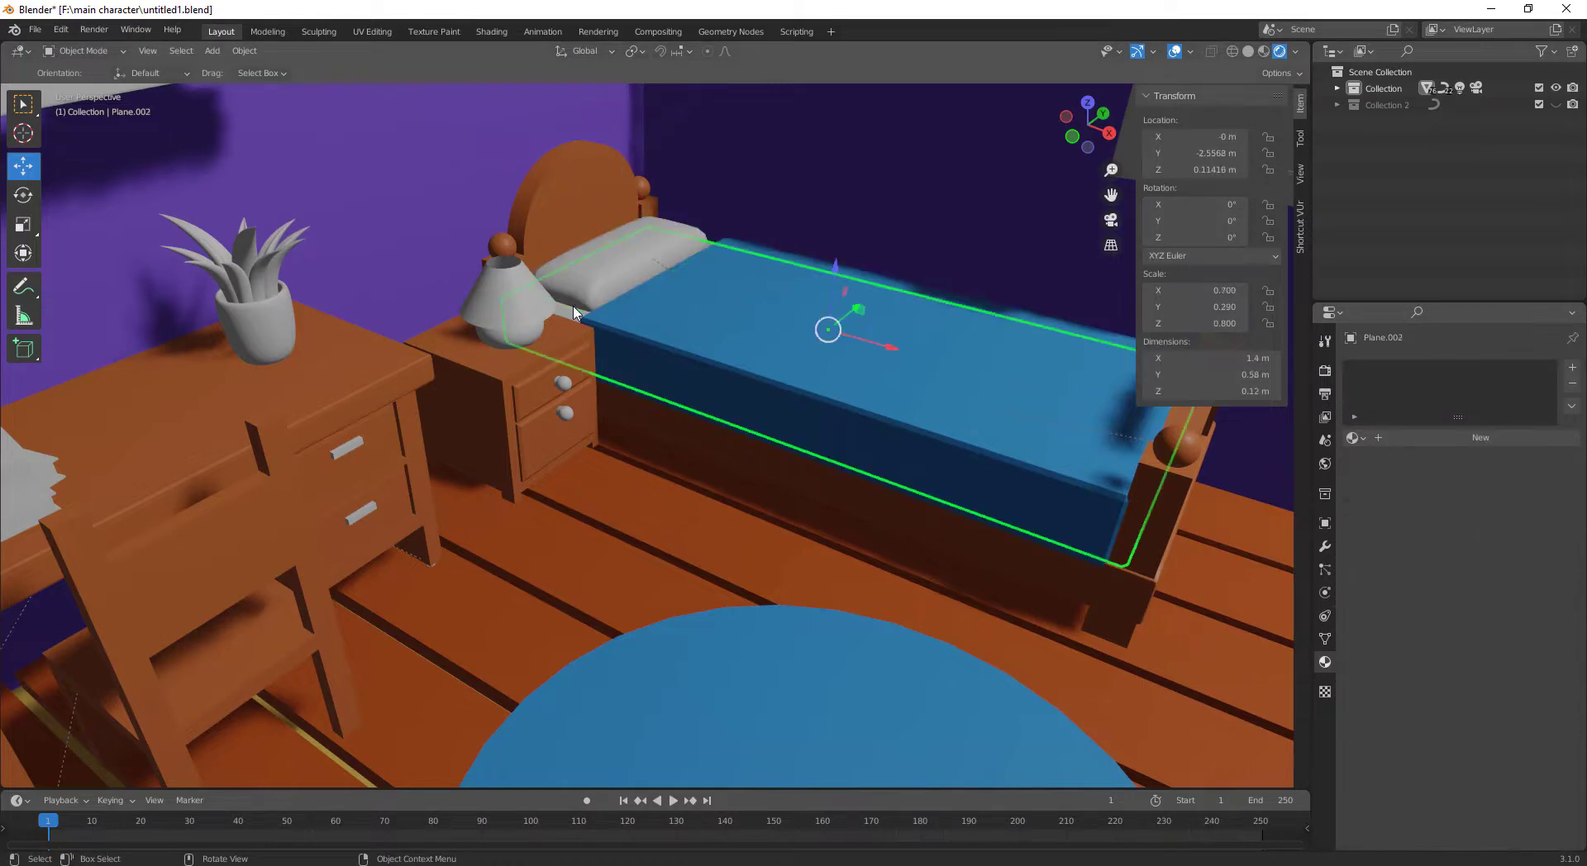
scroll(553, 329, down, 6)
mouse_move(229, 525)
middle_down()
mouse_move(544, 391)
mouse_move(512, 409)
mouse_move(576, 404)
middle_up()
scroll(696, 346, up, 3)
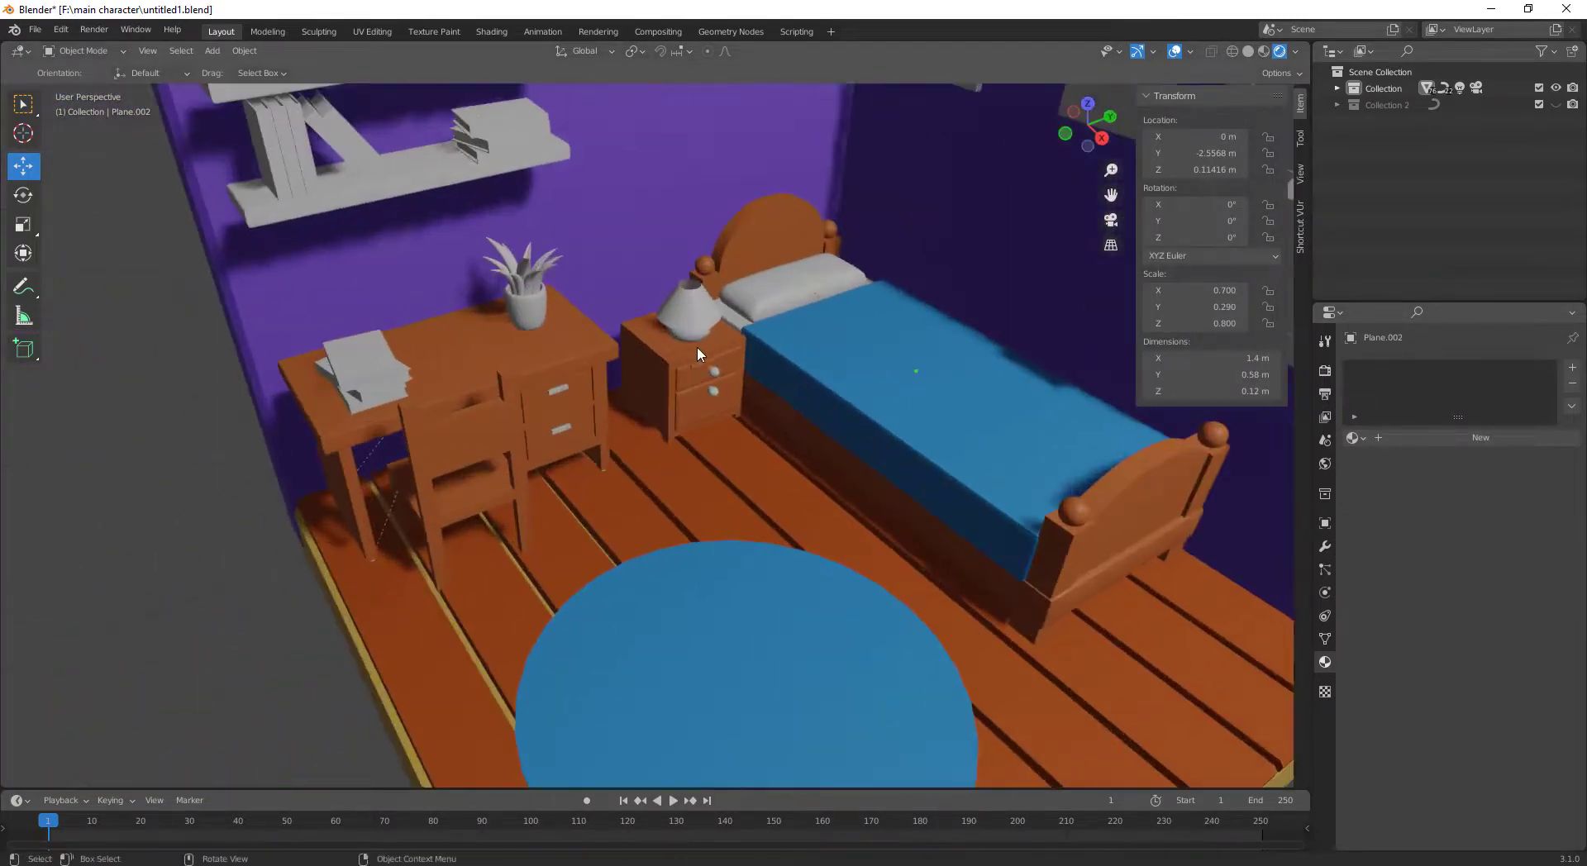
scroll(697, 329, up, 2)
Give the lamp's round base the walls' purple Material.003
click(697, 329)
click(1354, 438)
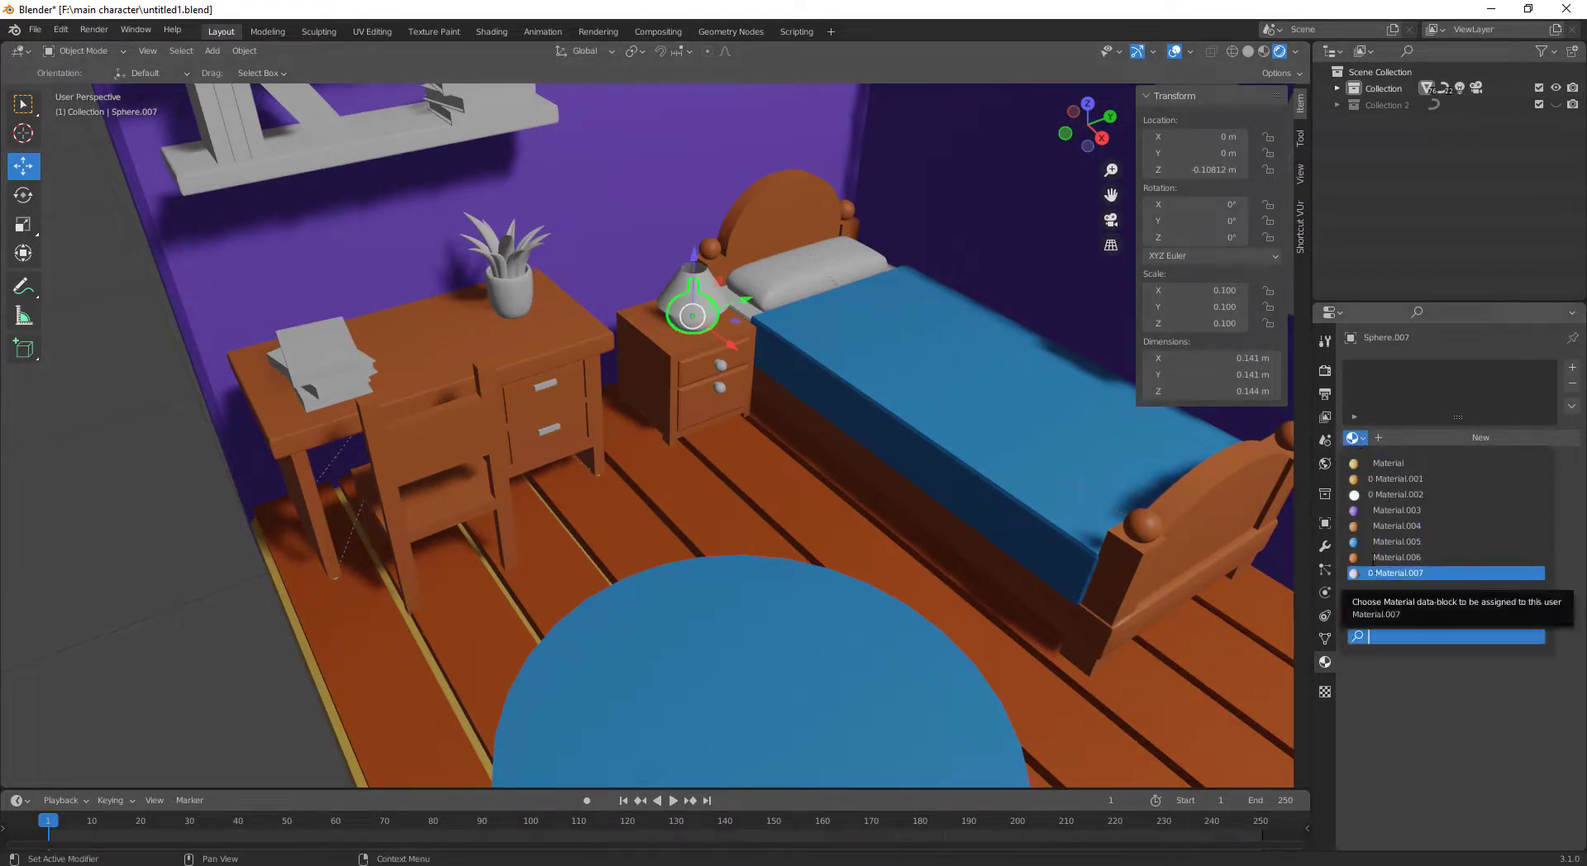
click(1367, 510)
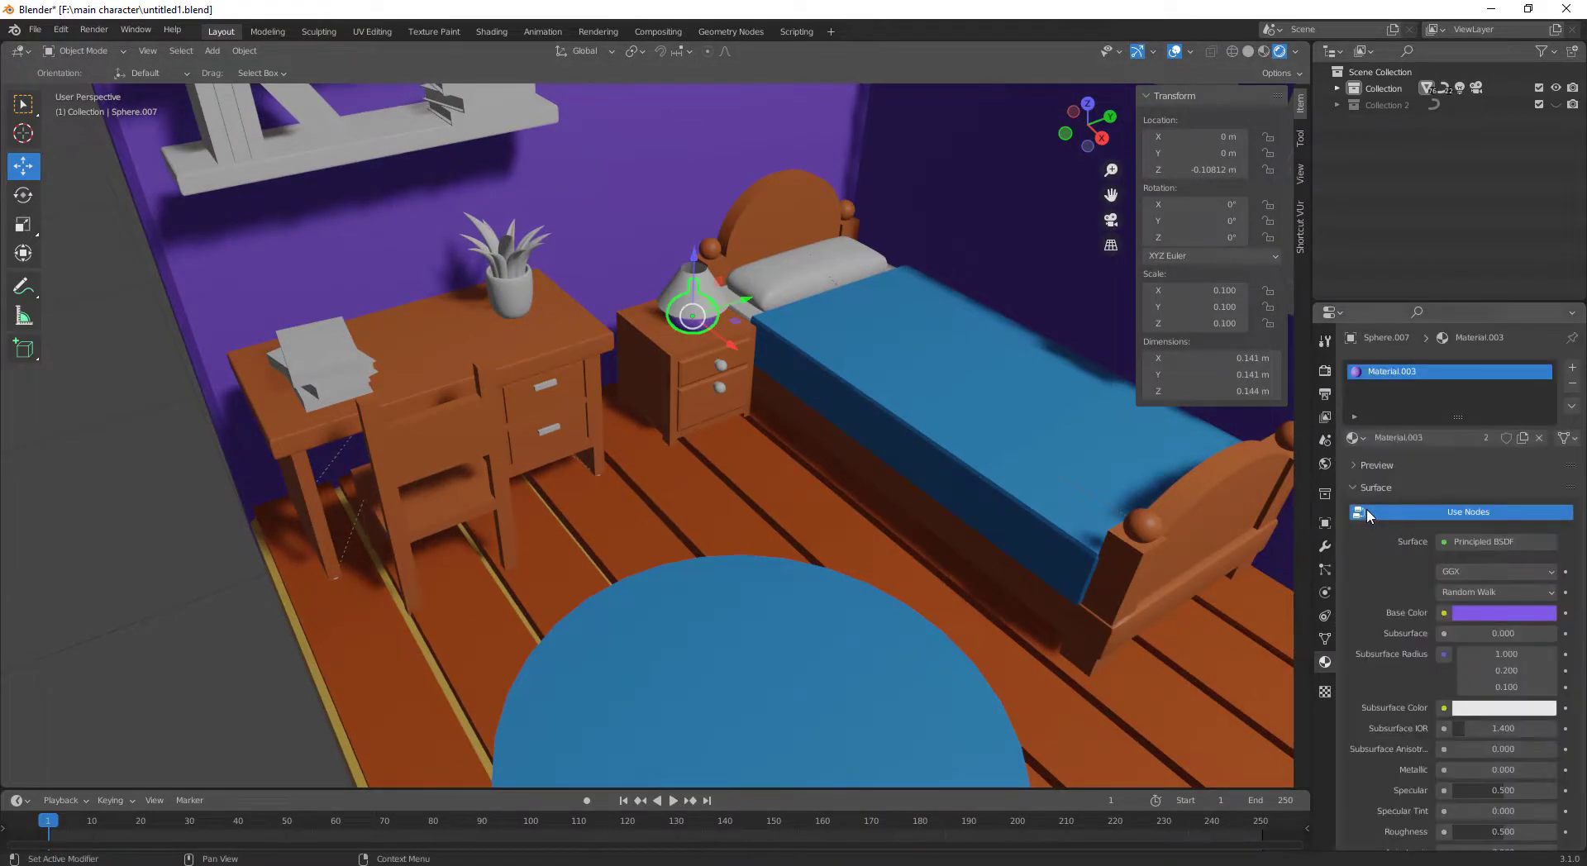
Set the lamp shade's base colour to yellow-green C4E754
click(716, 294)
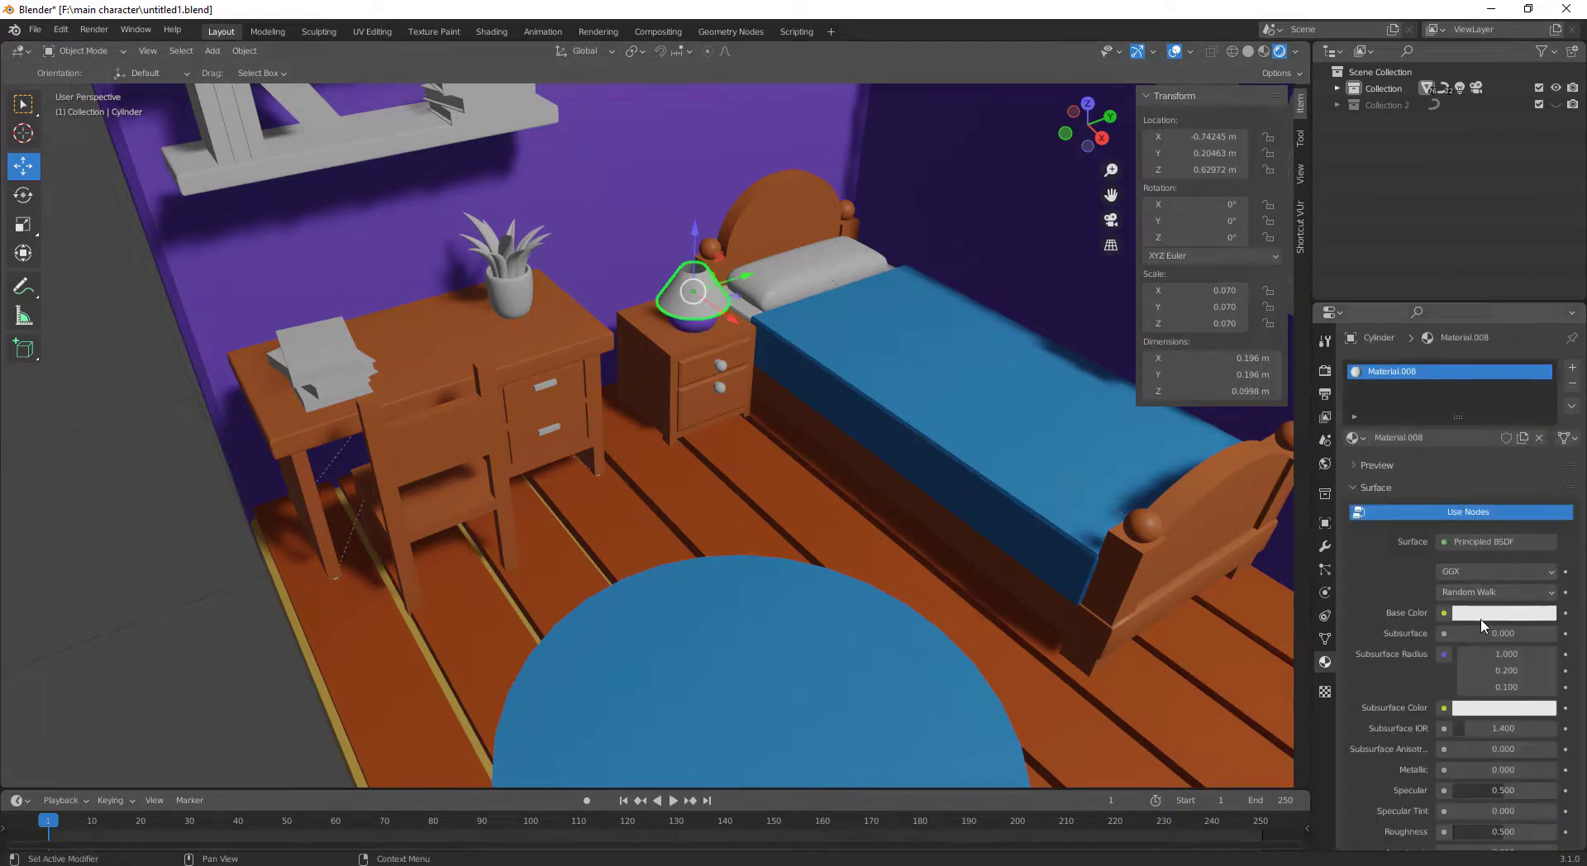
click(1480, 621)
mouse_move(1452, 477)
mouse_down()
mouse_move(1432, 446)
mouse_move(1428, 464)
mouse_up()
middle_drag(226, 479, 479, 336)
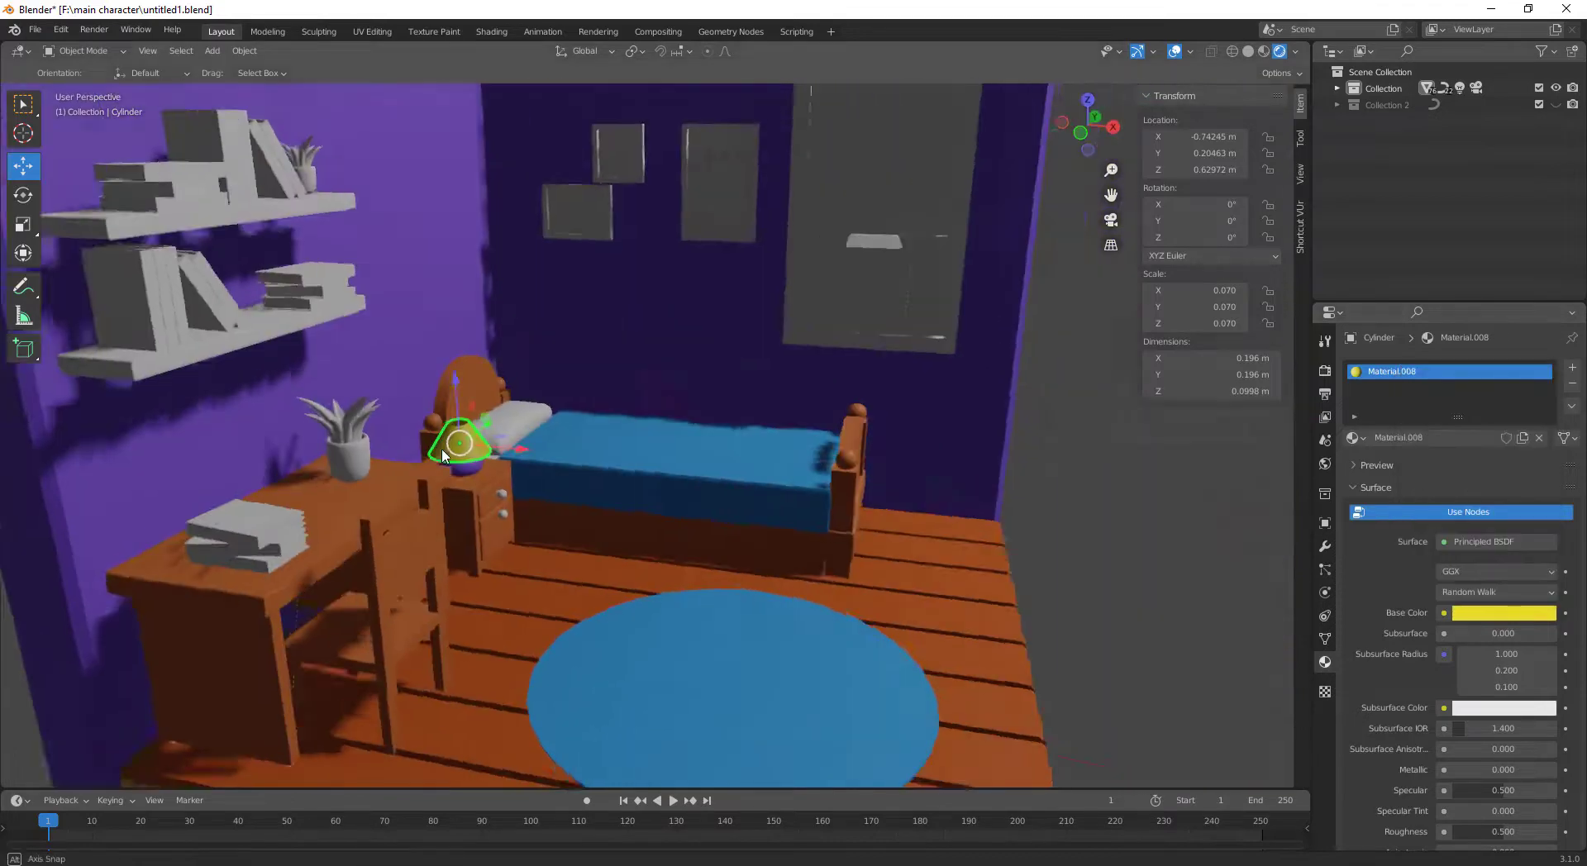
scroll(453, 340, down, 2)
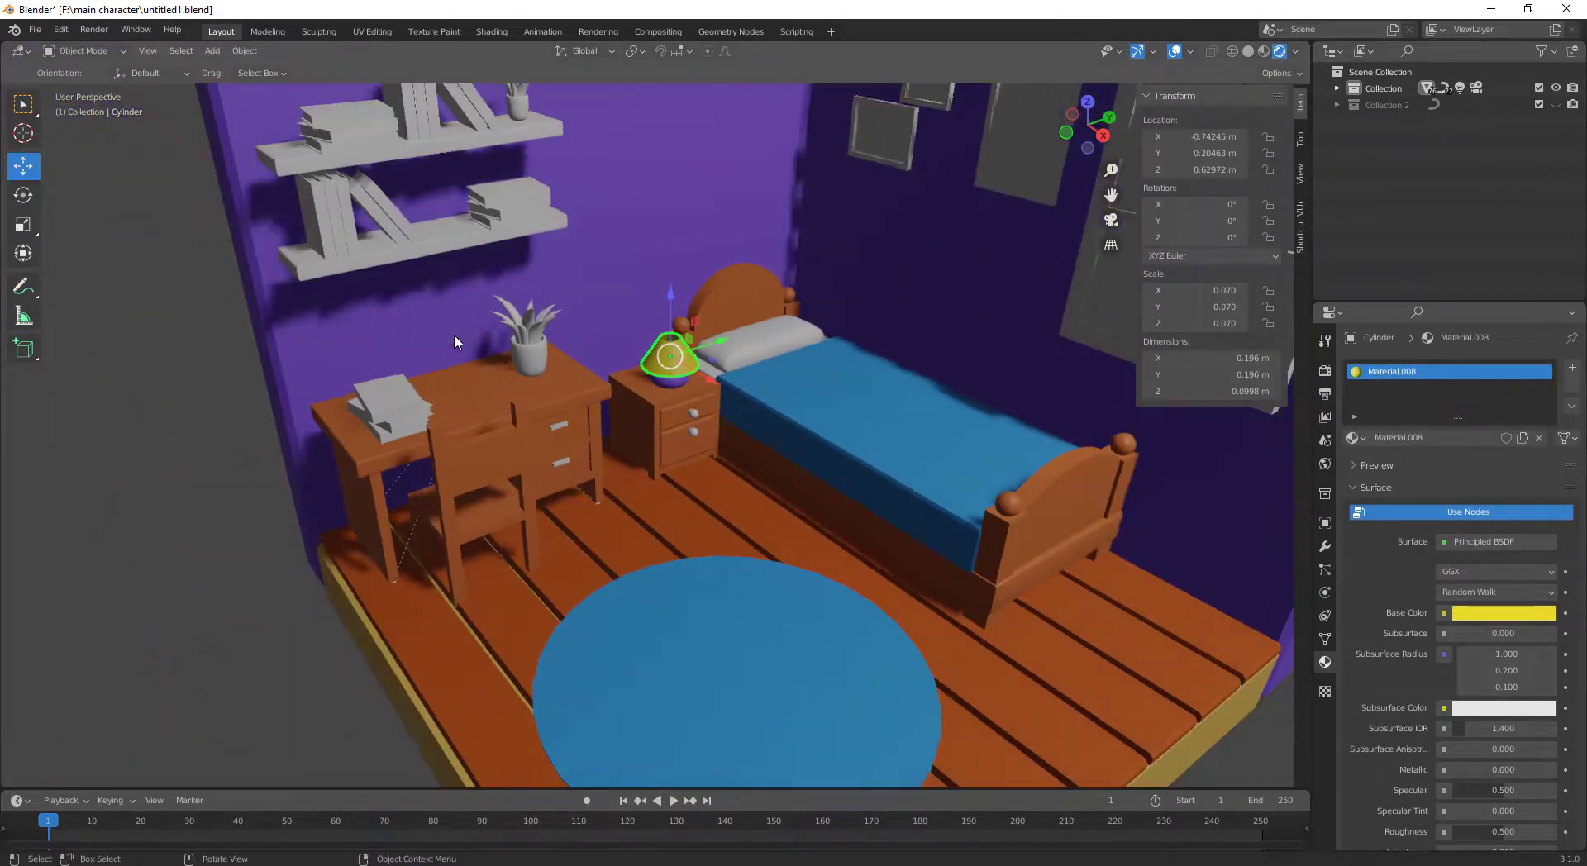
Join the lower and upper wall shelves into one object
click(469, 239)
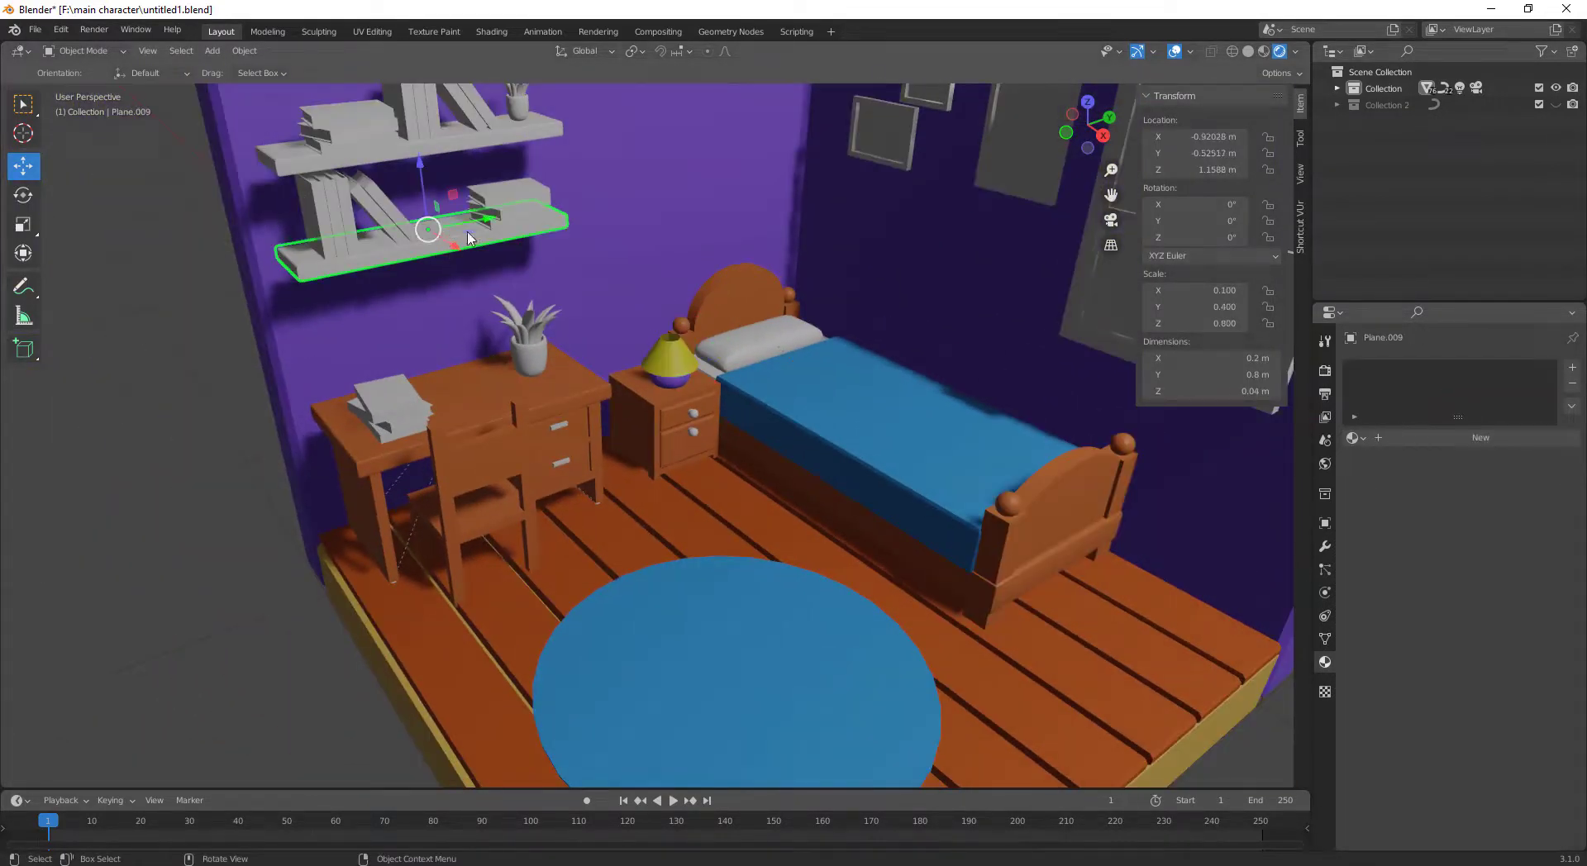
shift+click(461, 150)
key(ctrl+j)
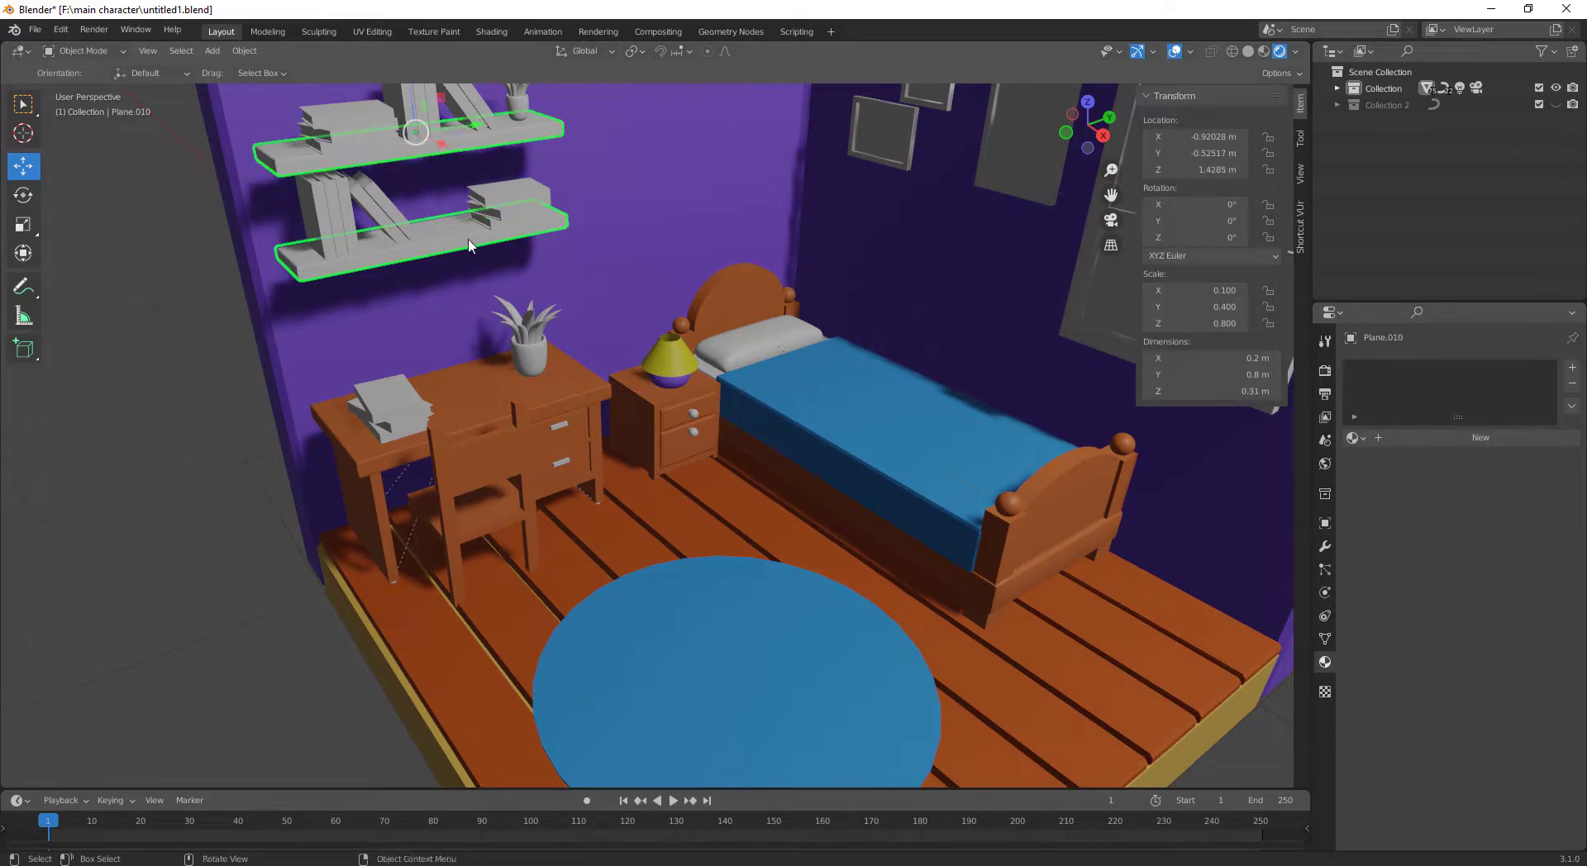
Give the shelves a new golden-yellow material with base colour F3C01E
click(1459, 438)
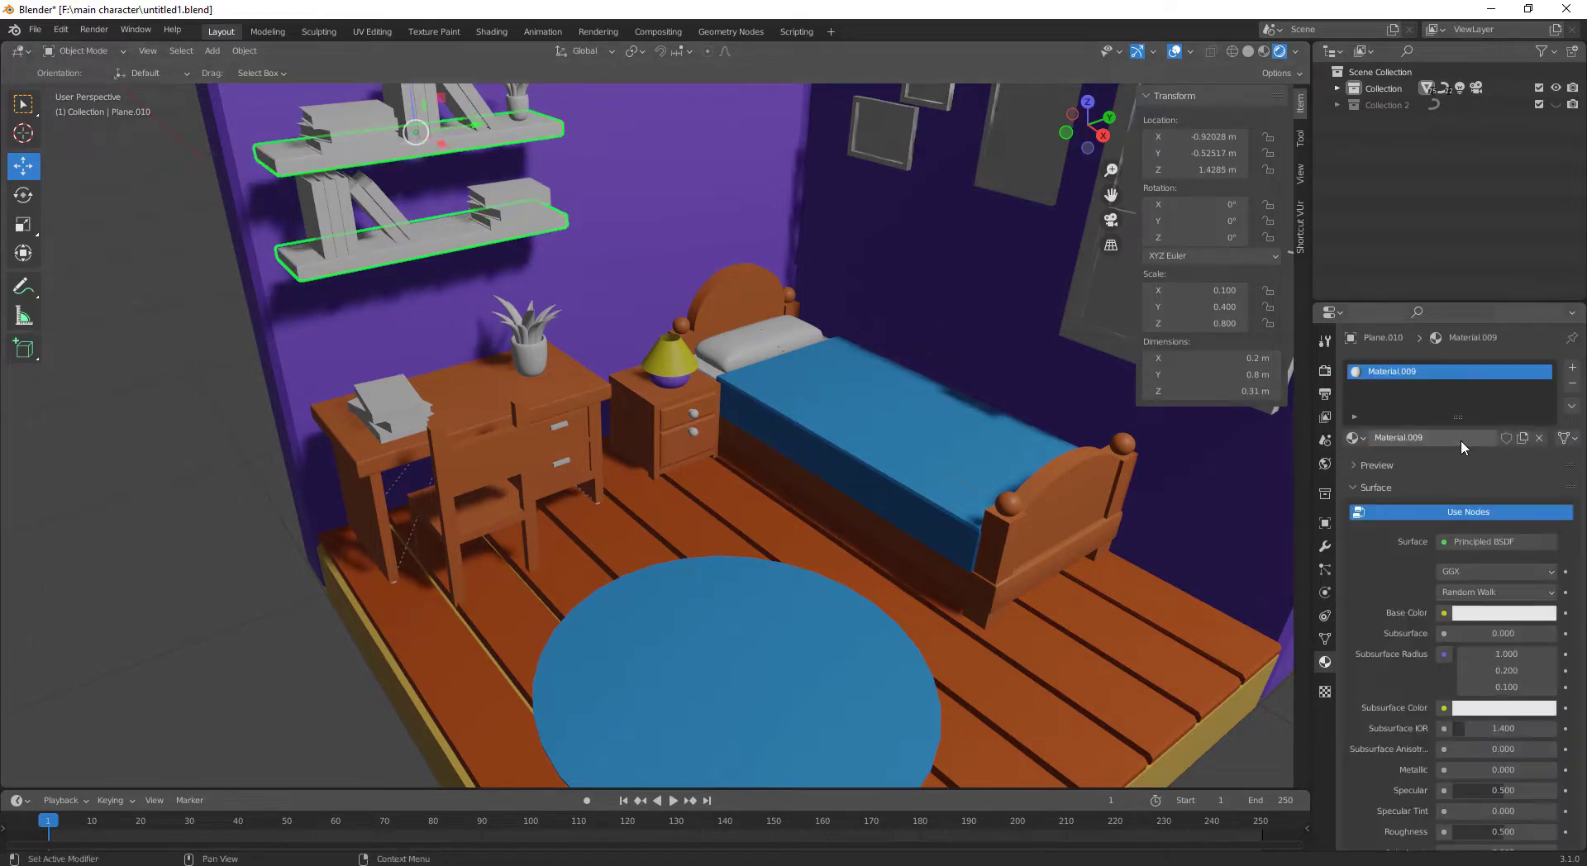
click(1497, 615)
drag(1459, 450, 1426, 479)
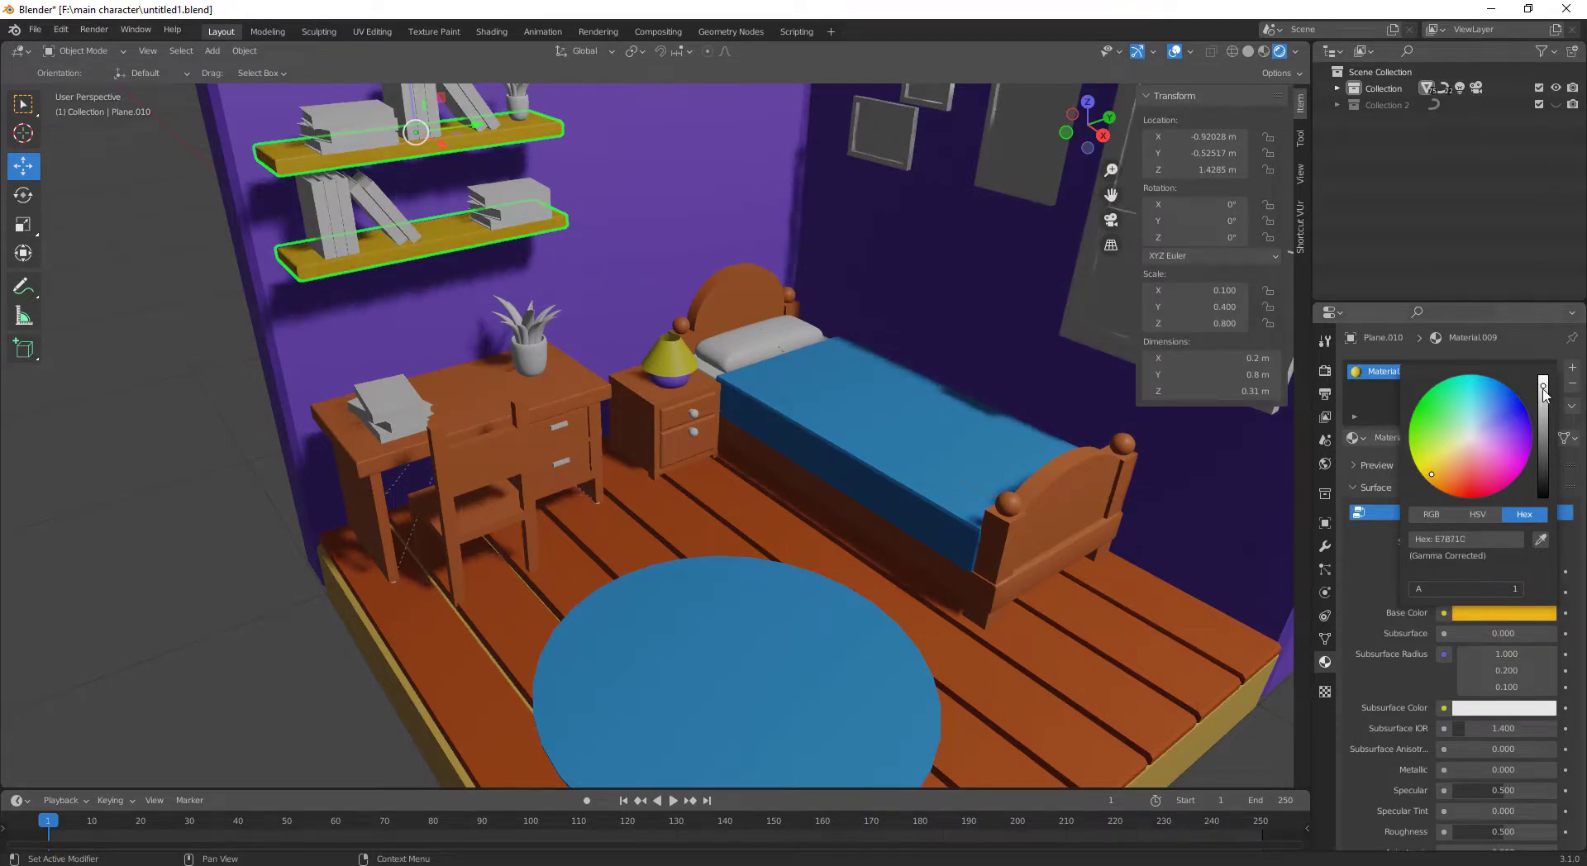
drag(1542, 387, 1542, 379)
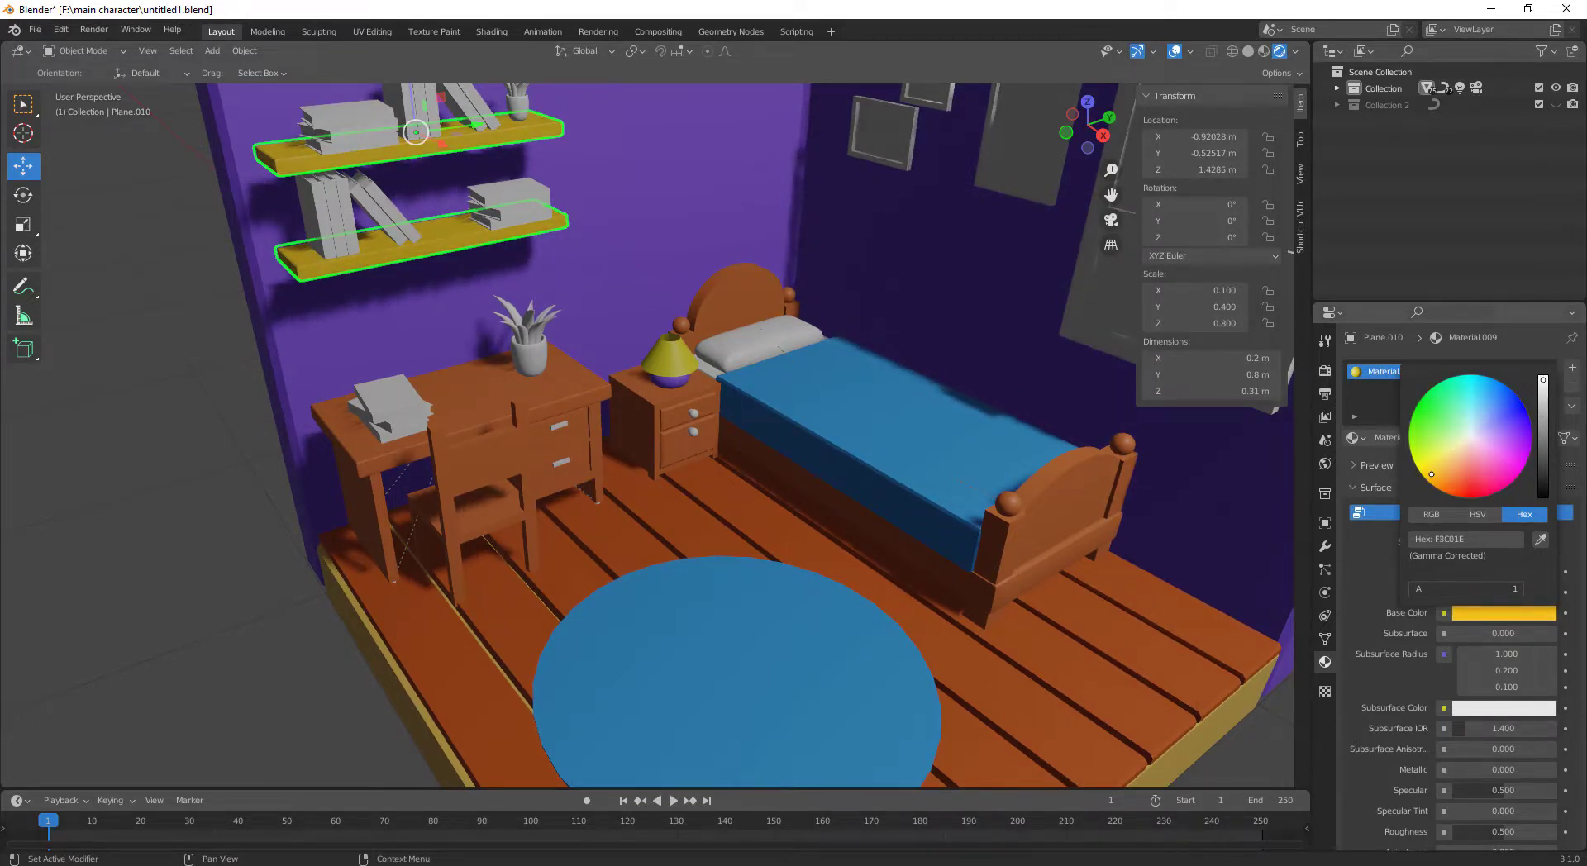
click(294, 540)
mouse_move(295, 540)
middle_down()
mouse_move(351, 434)
mouse_move(473, 453)
mouse_move(382, 425)
middle_up()
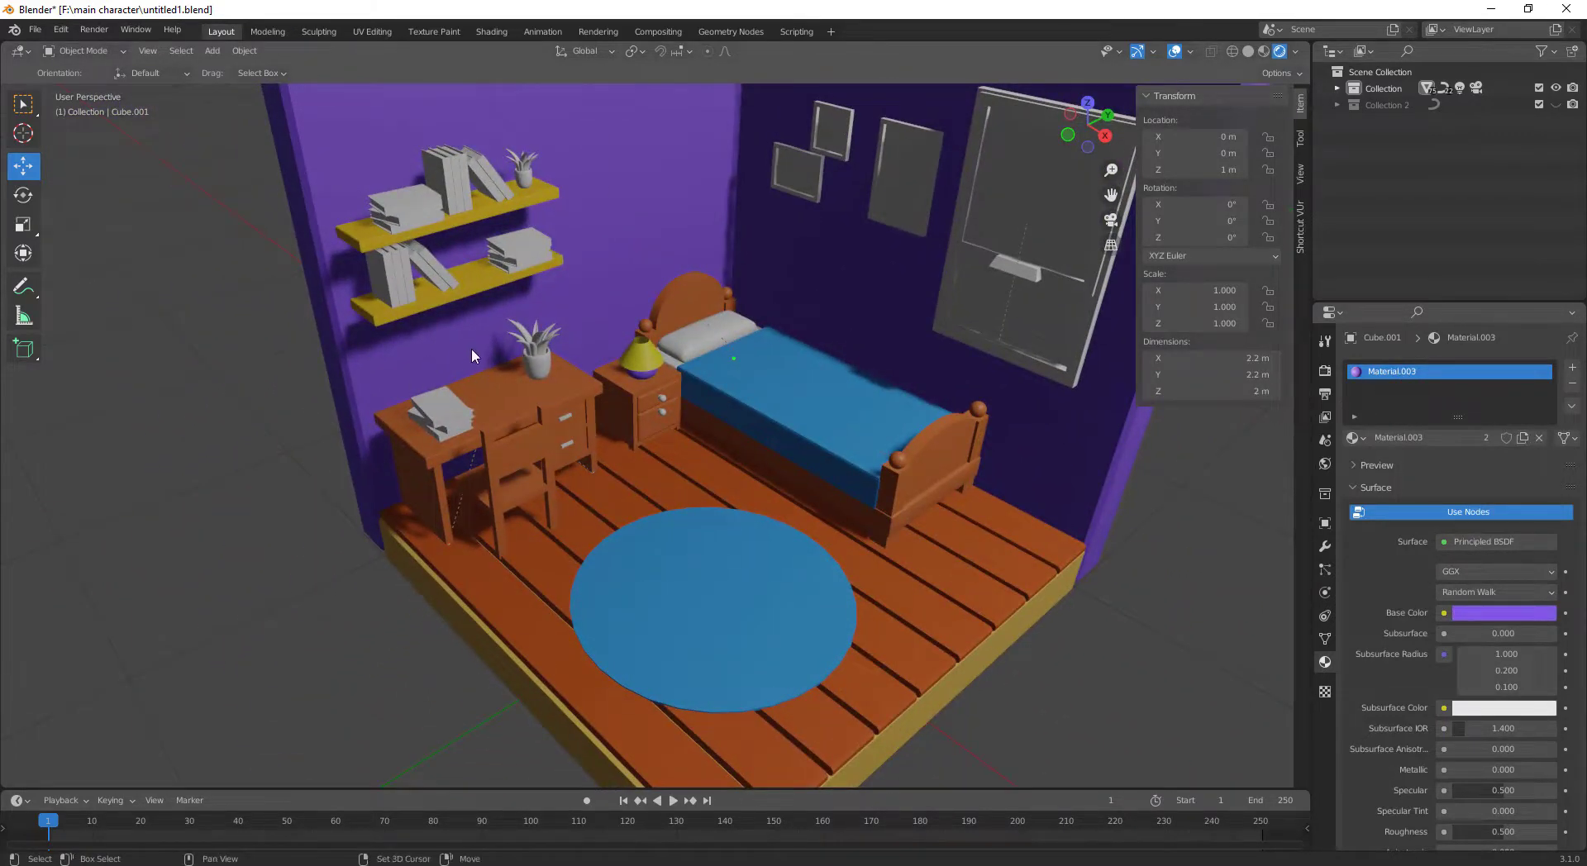
Join the desk plant's leaf curves into a single object
middle_drag(471, 349, 621, 517)
scroll(600, 538, up, 3)
scroll(533, 568, up, 3)
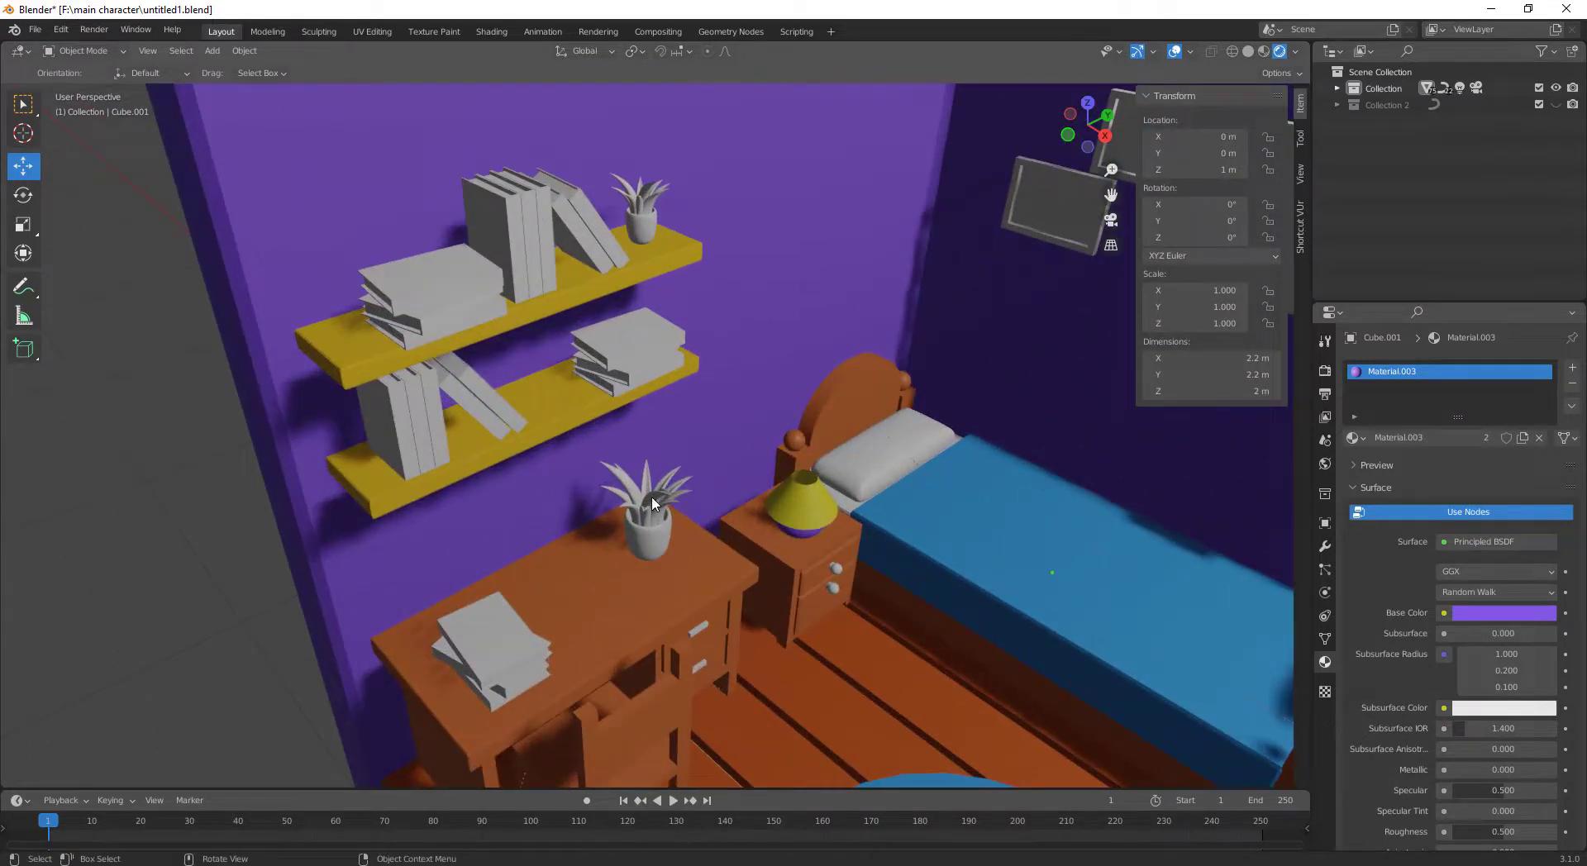
click(493, 528)
middle_drag(696, 419, 727, 462)
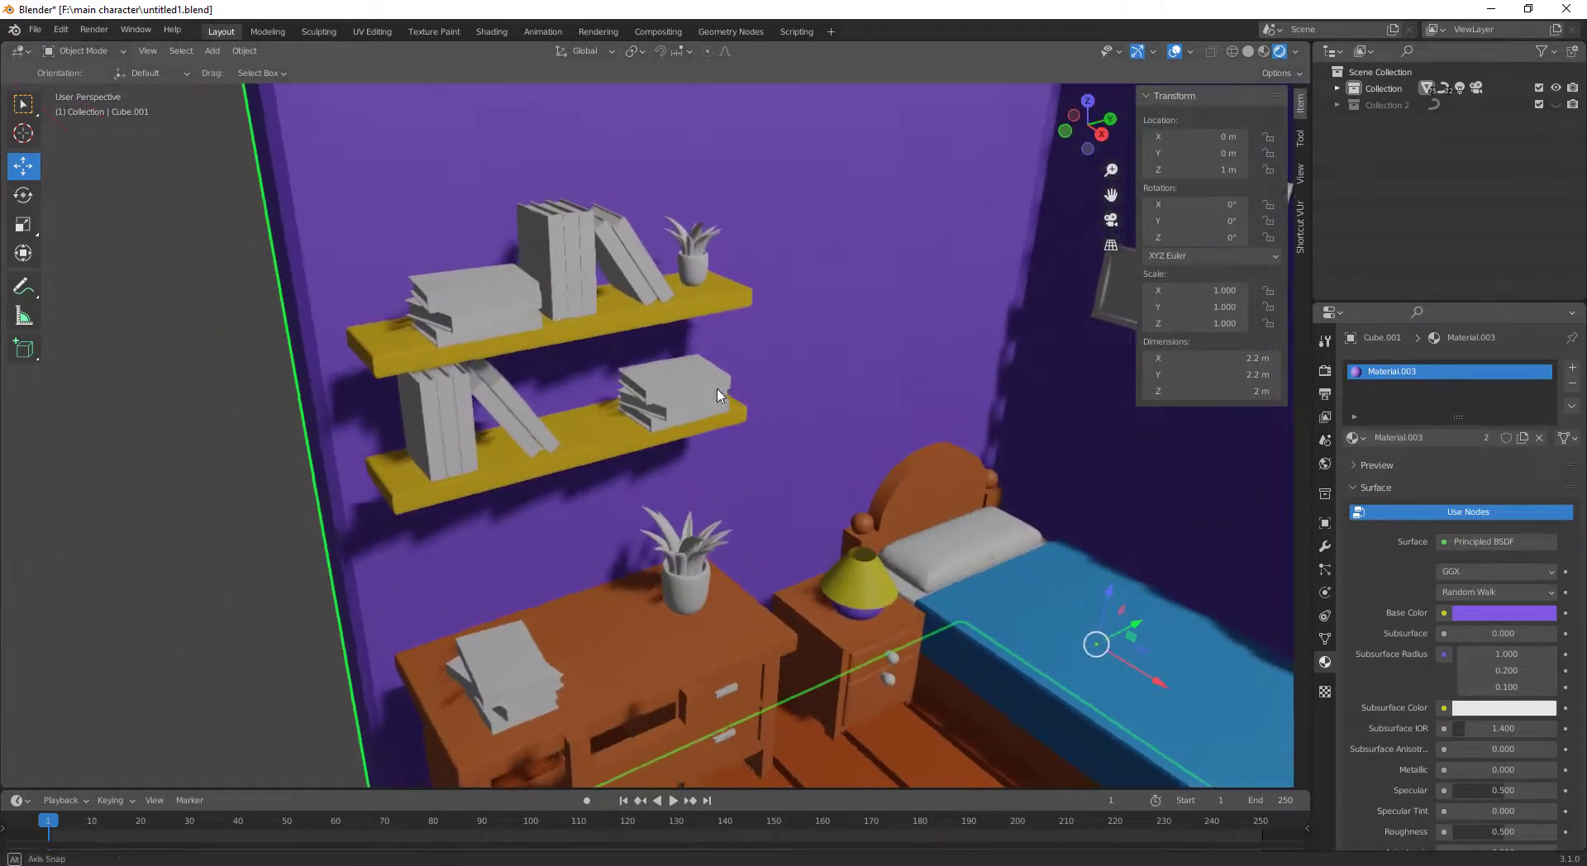
scroll(727, 463, up, 2)
scroll(744, 556, up, 2)
scroll(743, 555, up, 2)
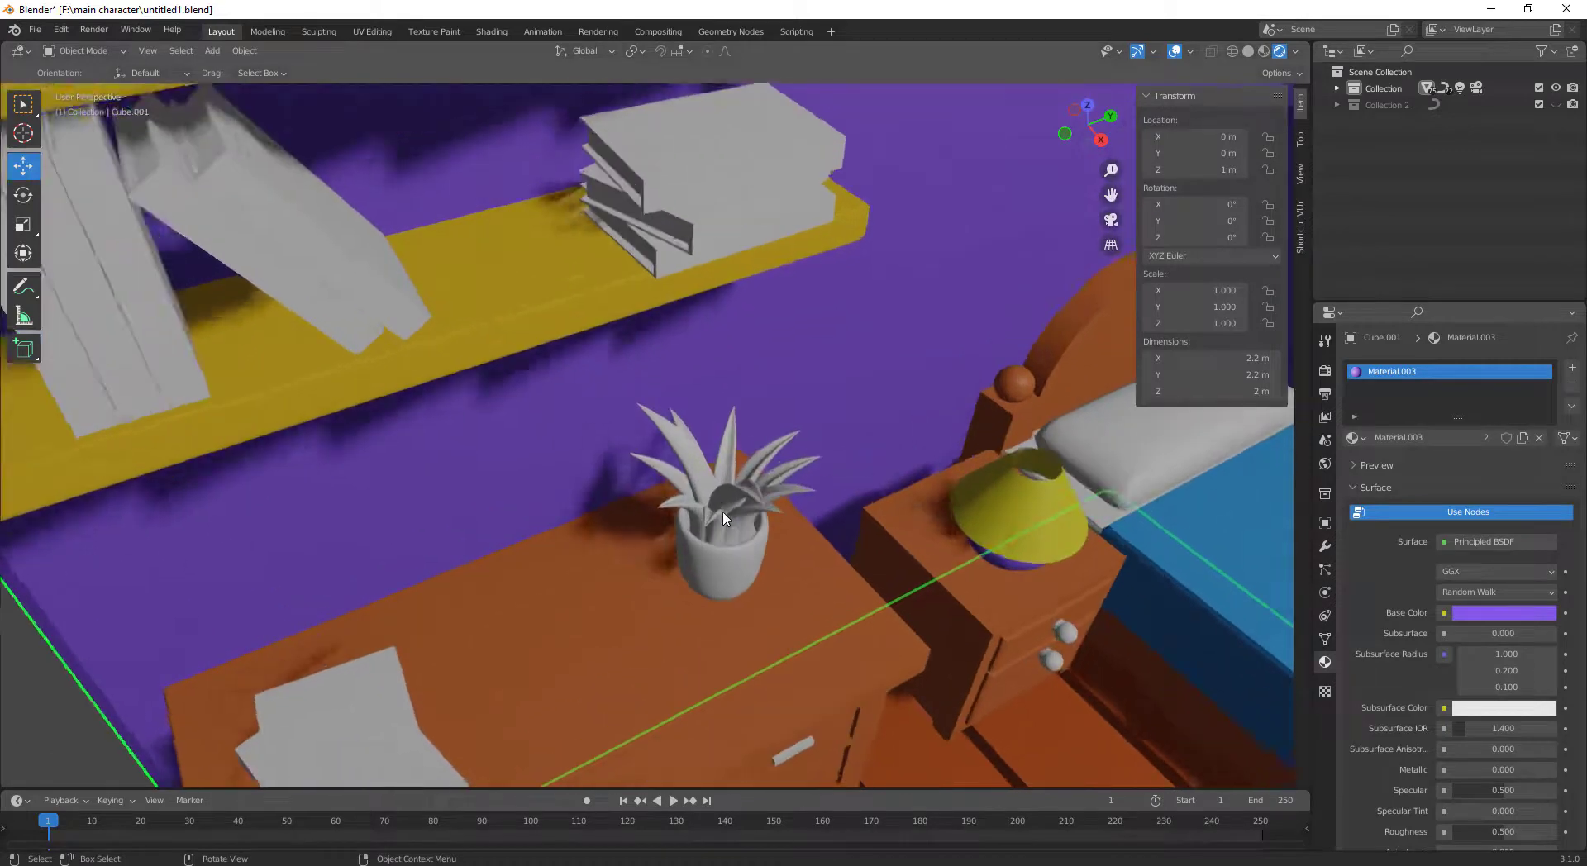
scroll(756, 537, up, 2)
click(769, 519)
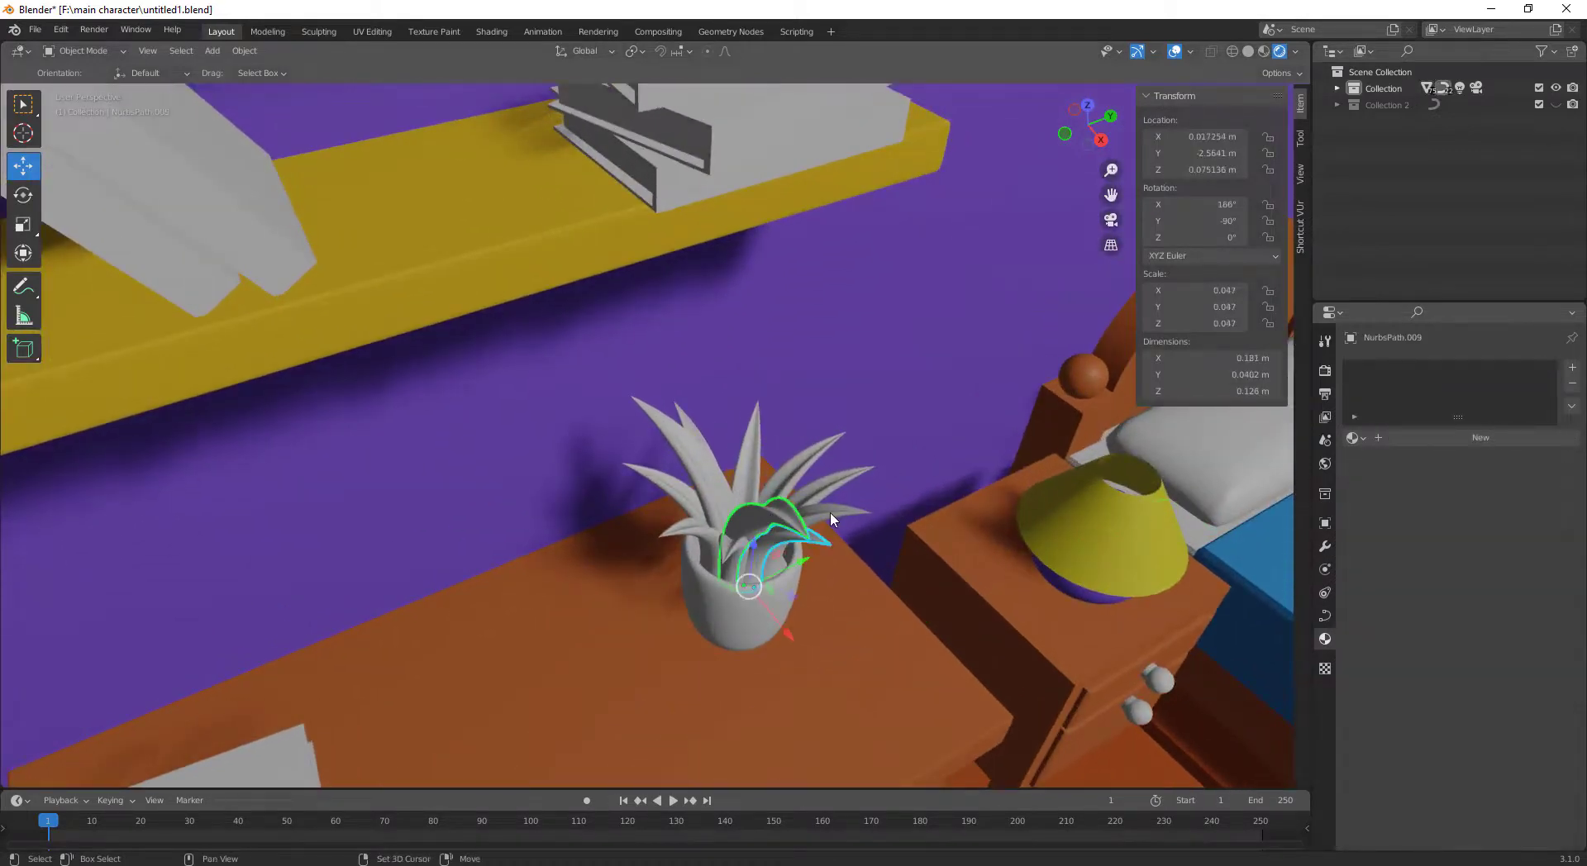
shift+click(743, 451)
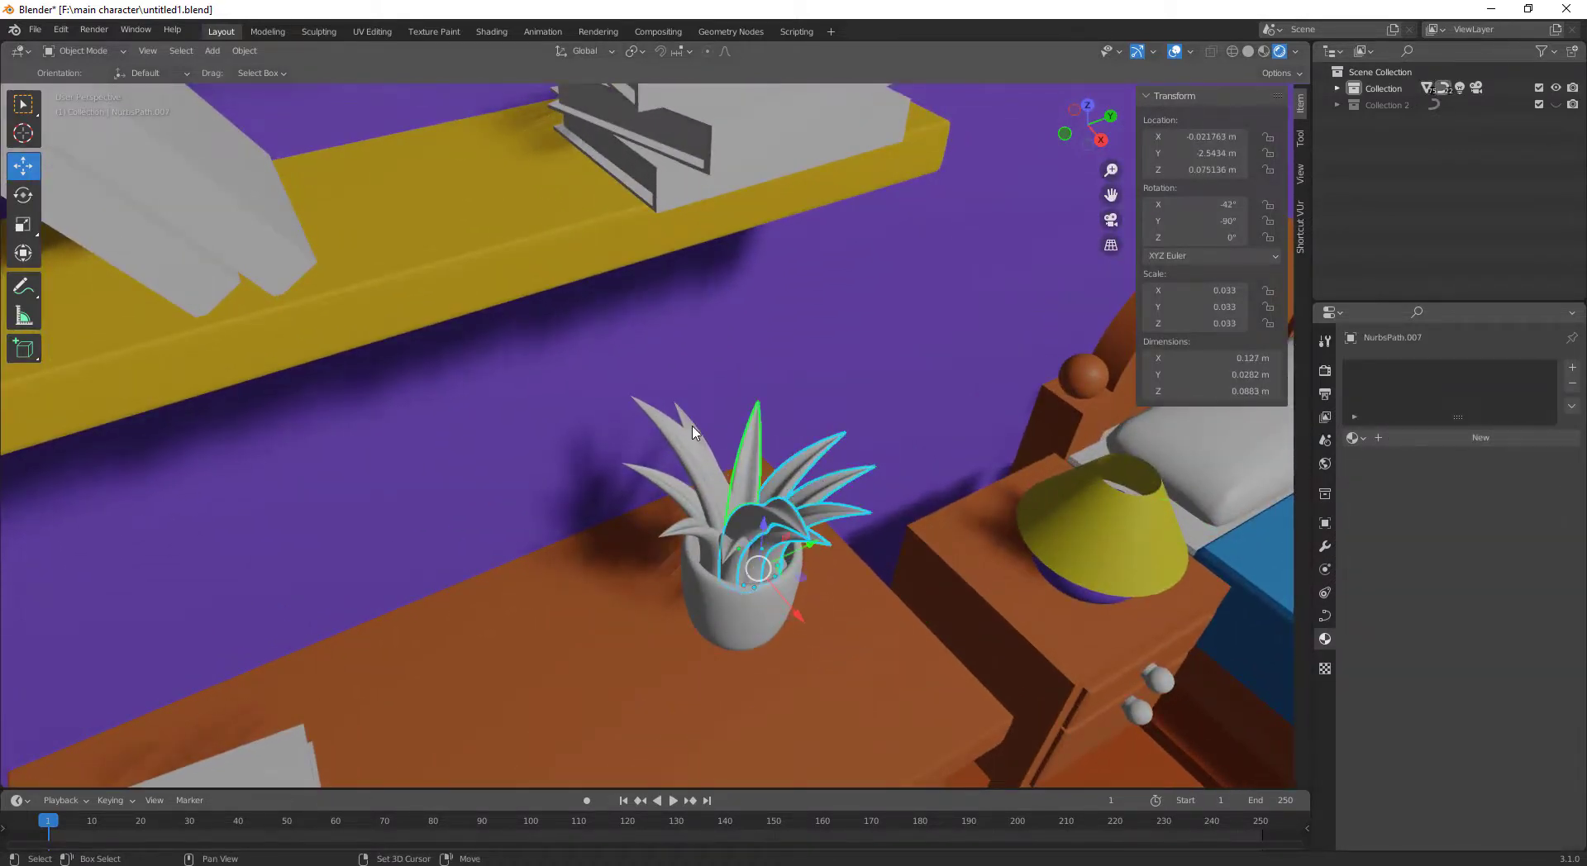
shift+click(683, 535)
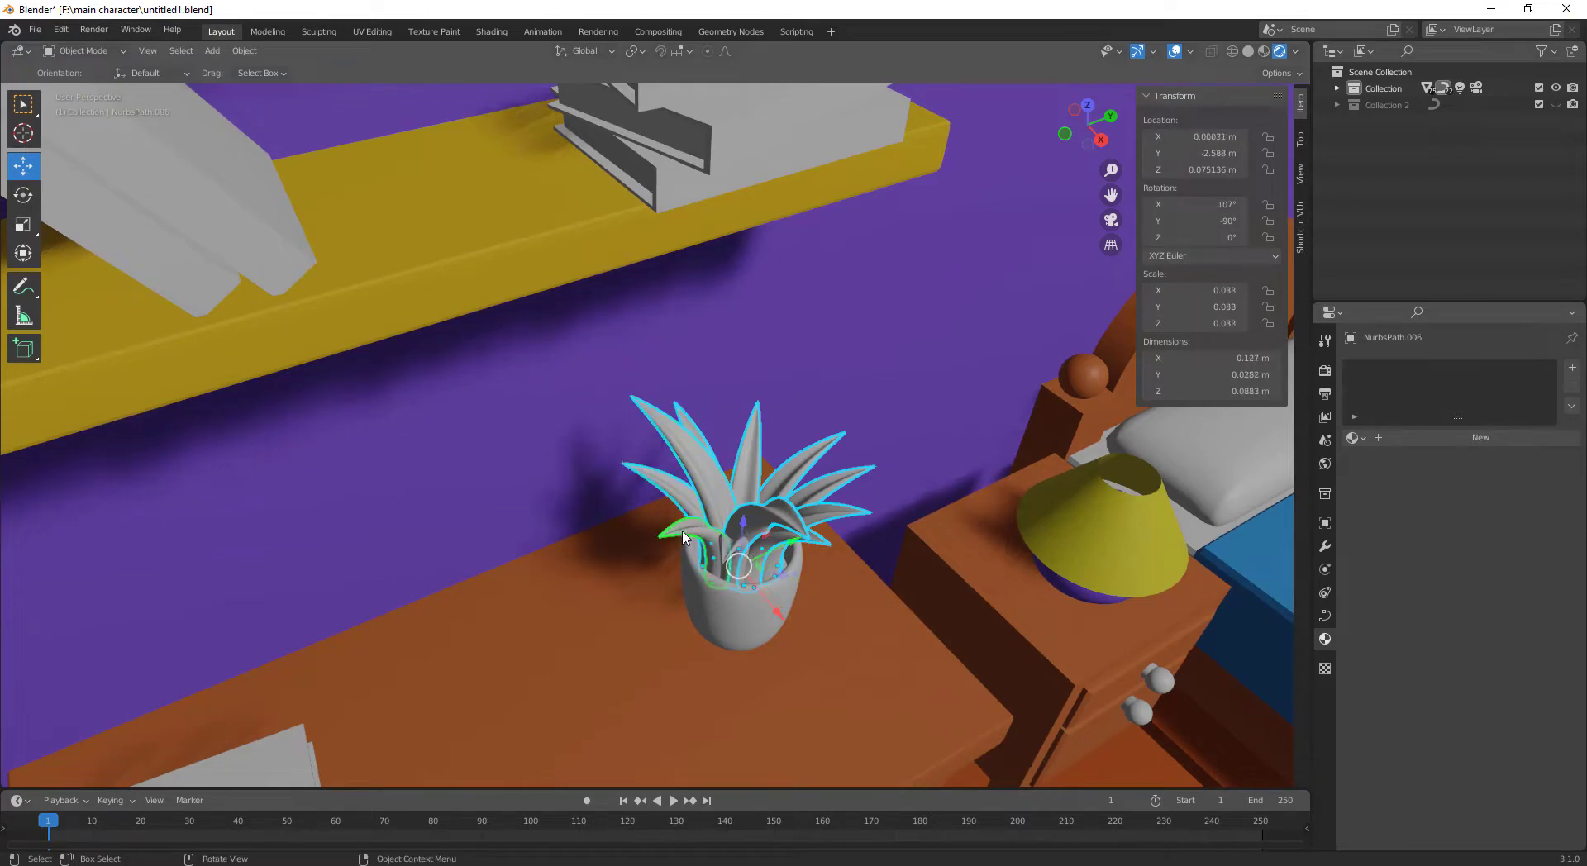
key(ctrl+j)
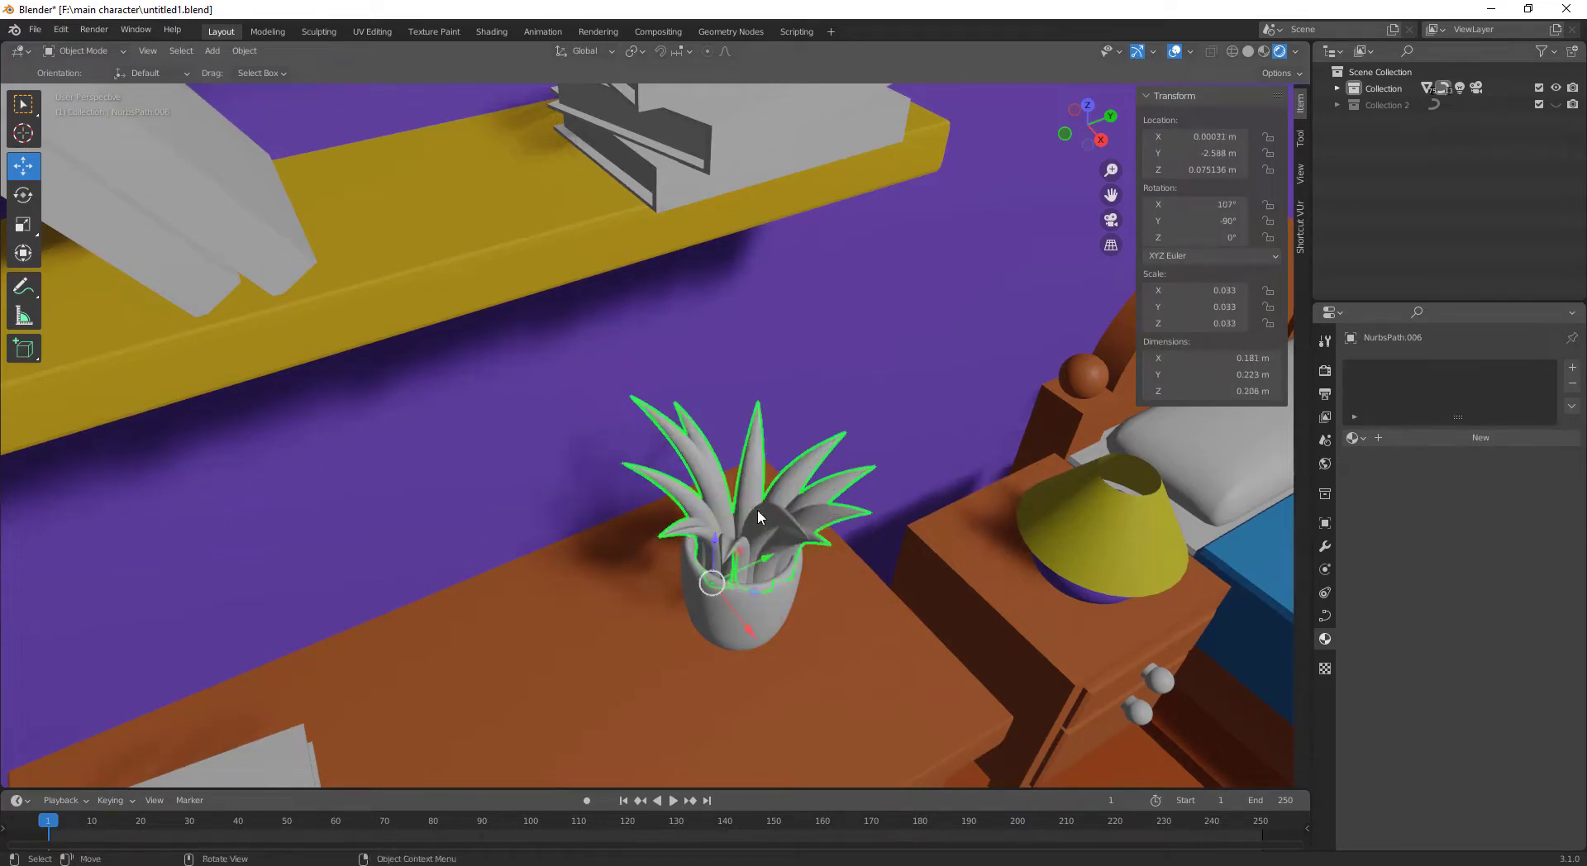
Join the four leaves of the upper-shelf plant into a single object
scroll(758, 516, down, 5)
shift+middle_drag(775, 428, 698, 364)
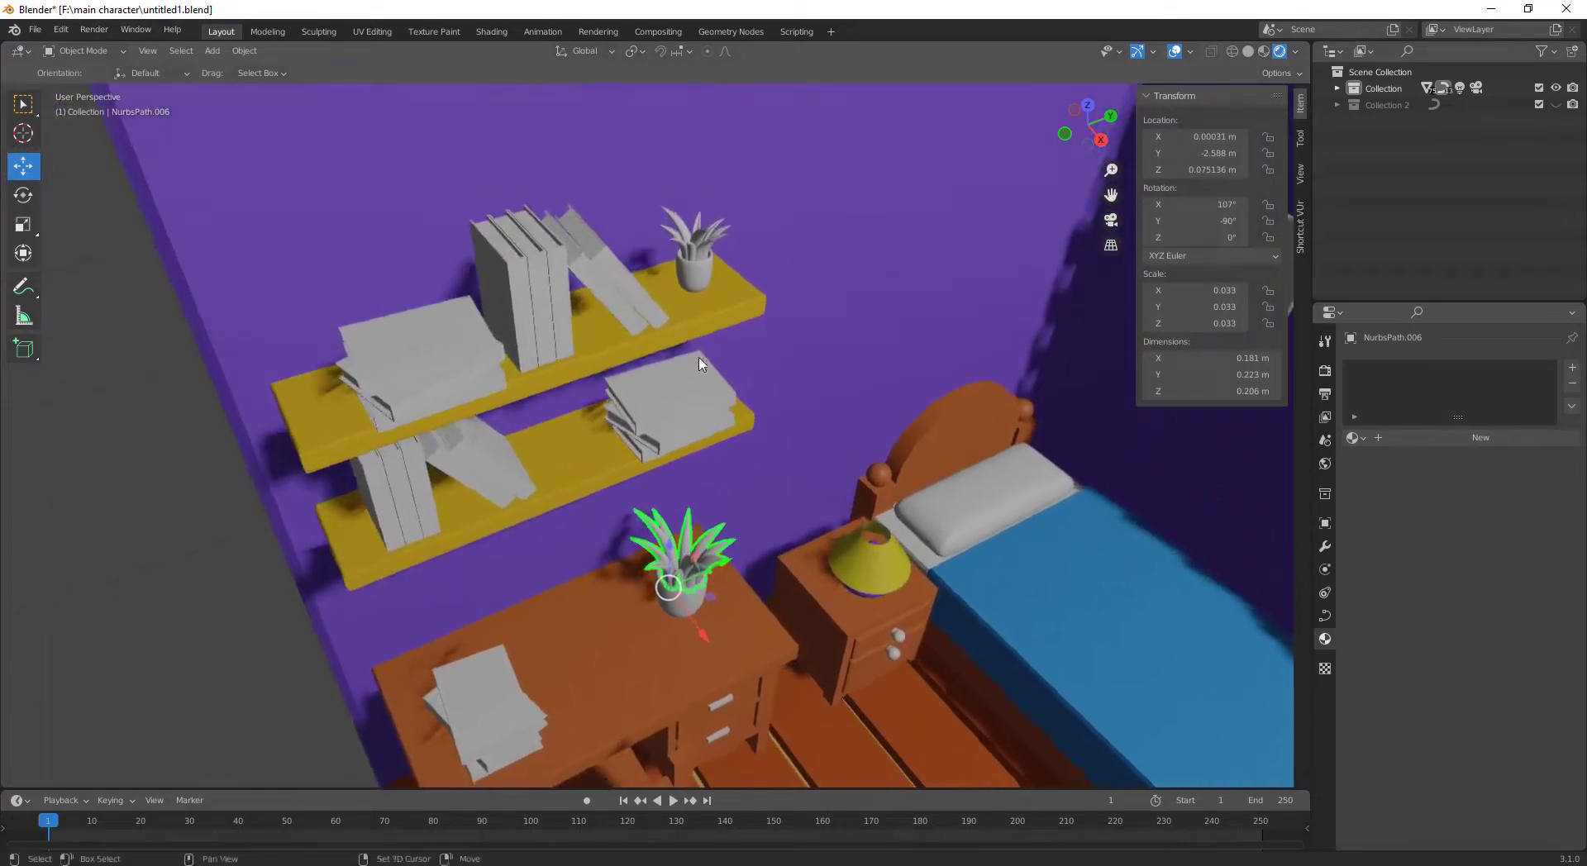
scroll(698, 363, up, 2)
scroll(710, 355, up, 2)
scroll(727, 343, up, 2)
scroll(751, 328, up, 2)
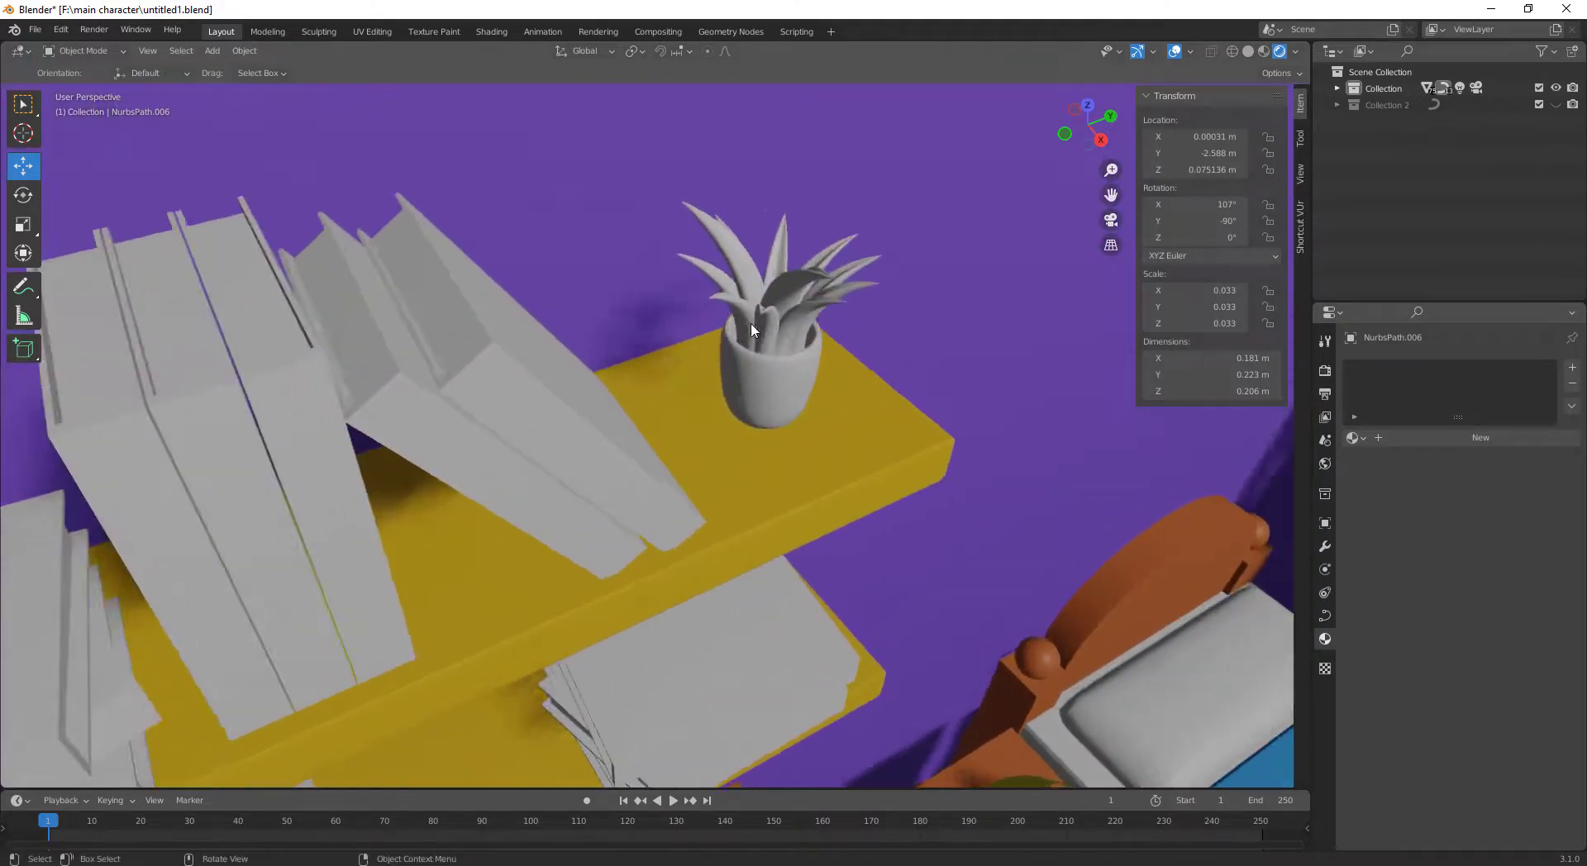
click(740, 273)
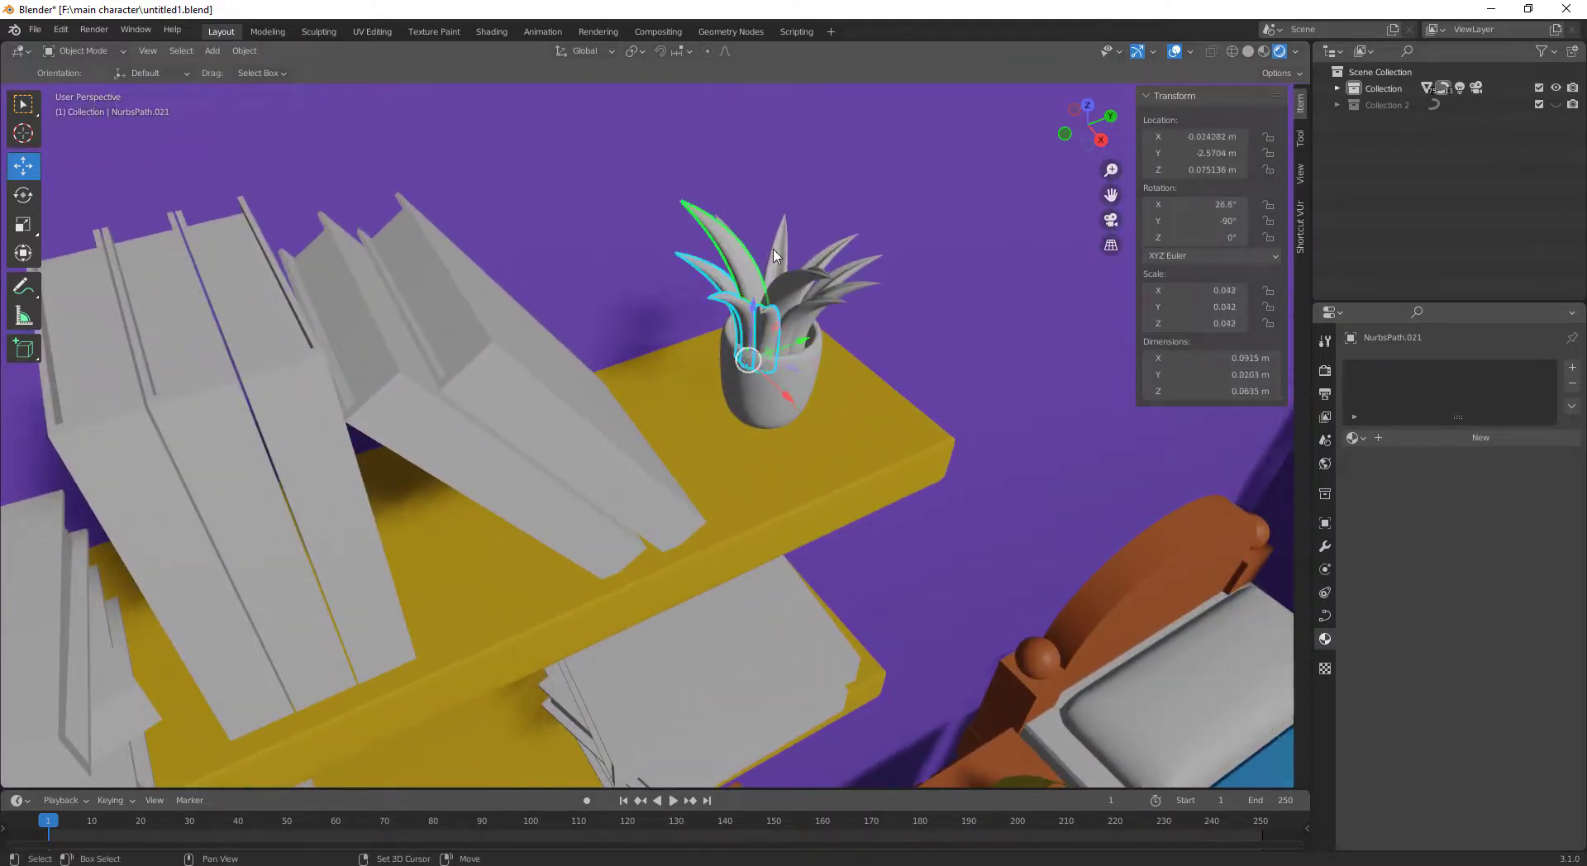
shift+click(775, 255)
shift+click(848, 275)
shift+click(806, 277)
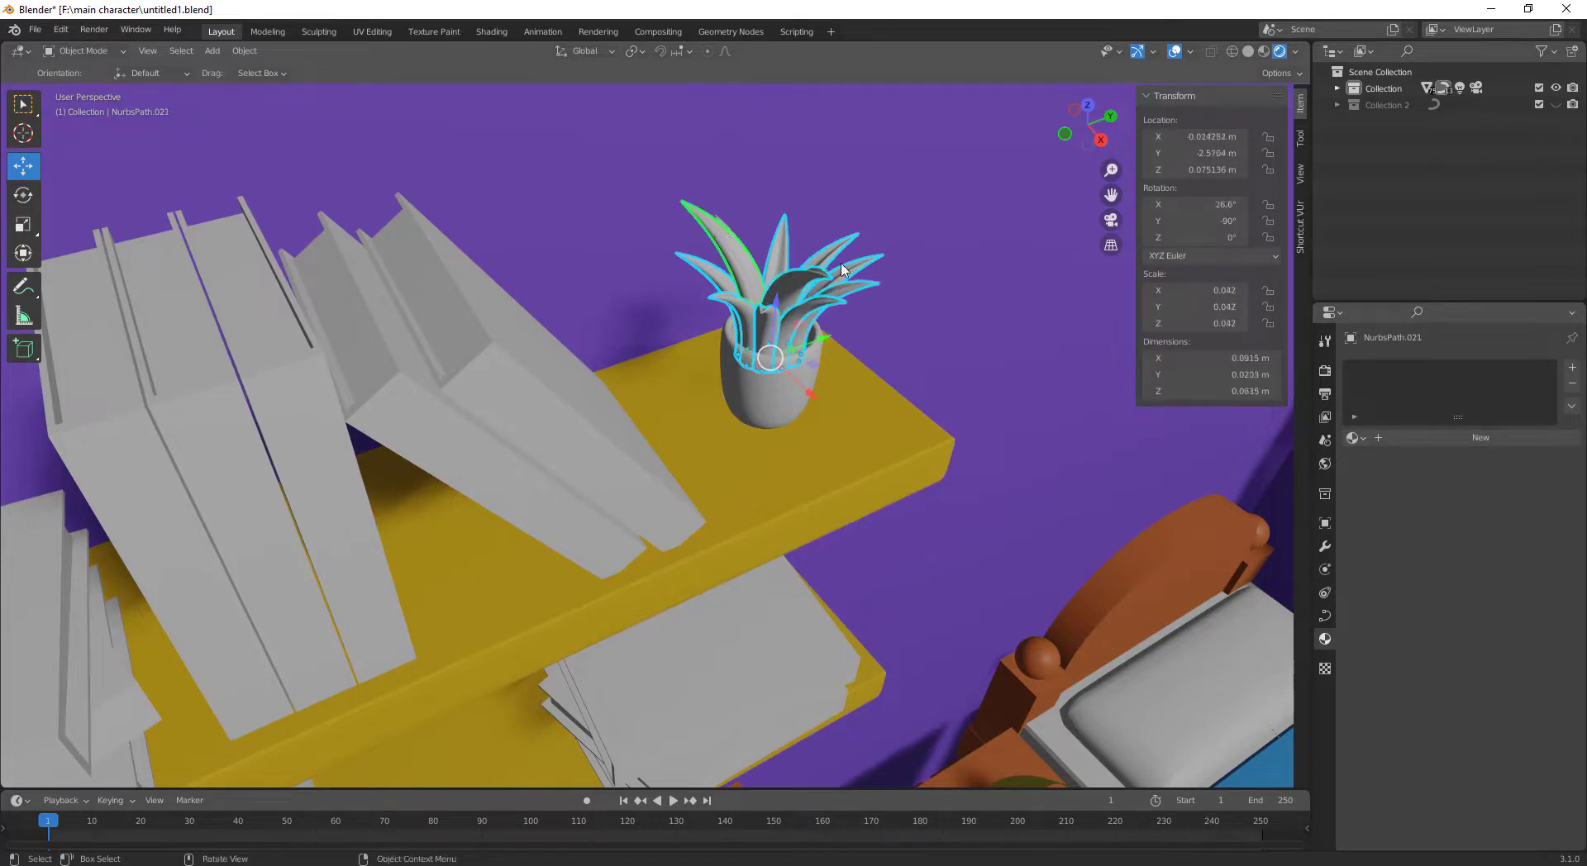
mouse_move(842, 269)
middle_down()
mouse_move(730, 372)
mouse_move(776, 350)
mouse_move(642, 350)
mouse_move(576, 266)
middle_up()
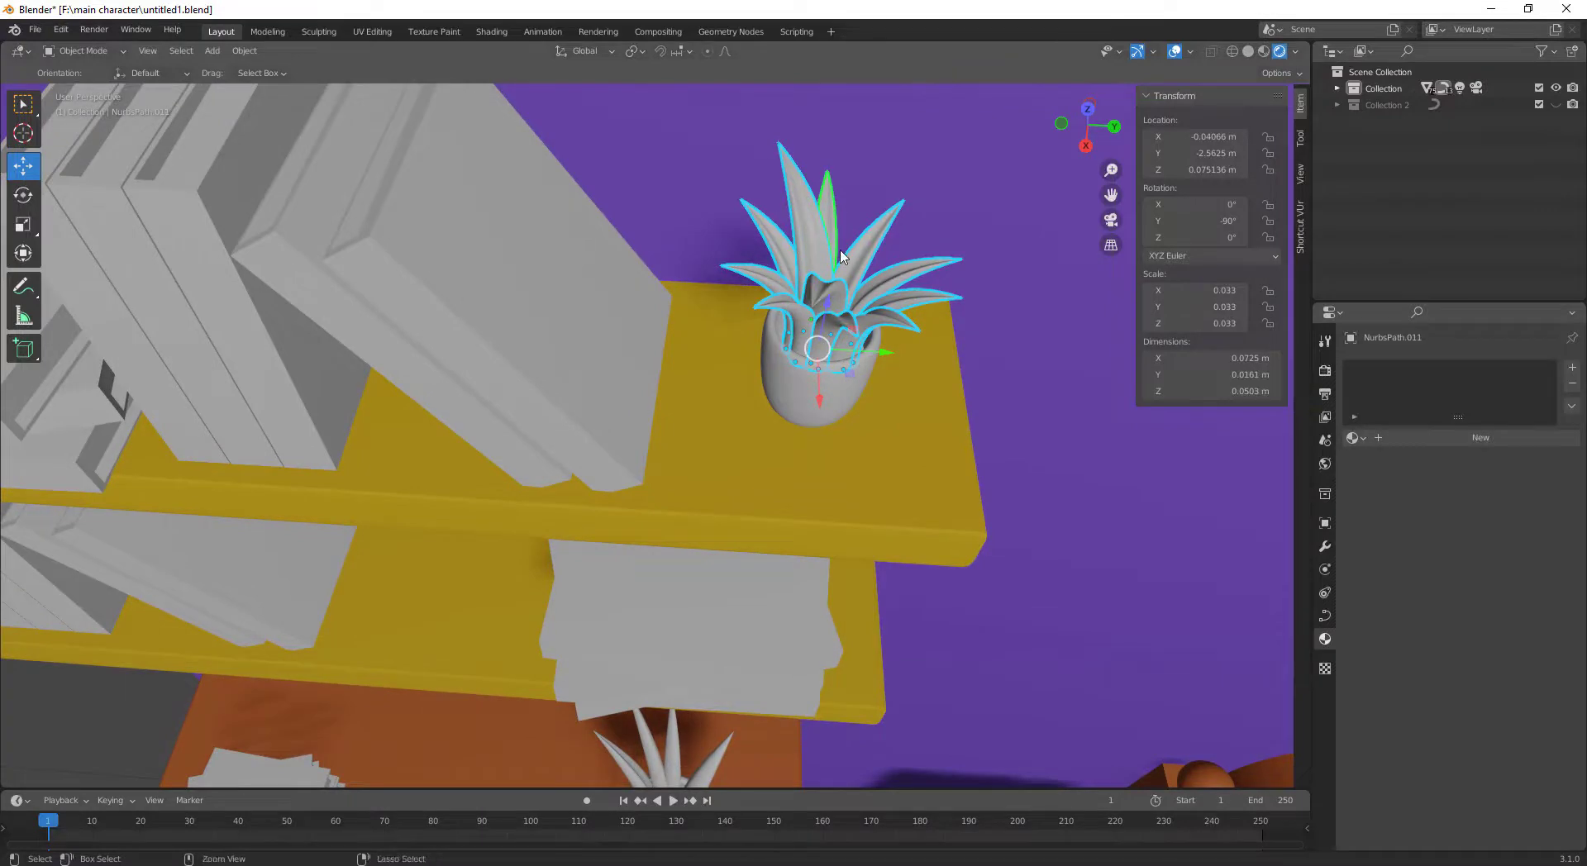
key(ctrl+j)
scroll(800, 477, down, 3)
scroll(800, 478, down, 3)
scroll(786, 463, down, 2)
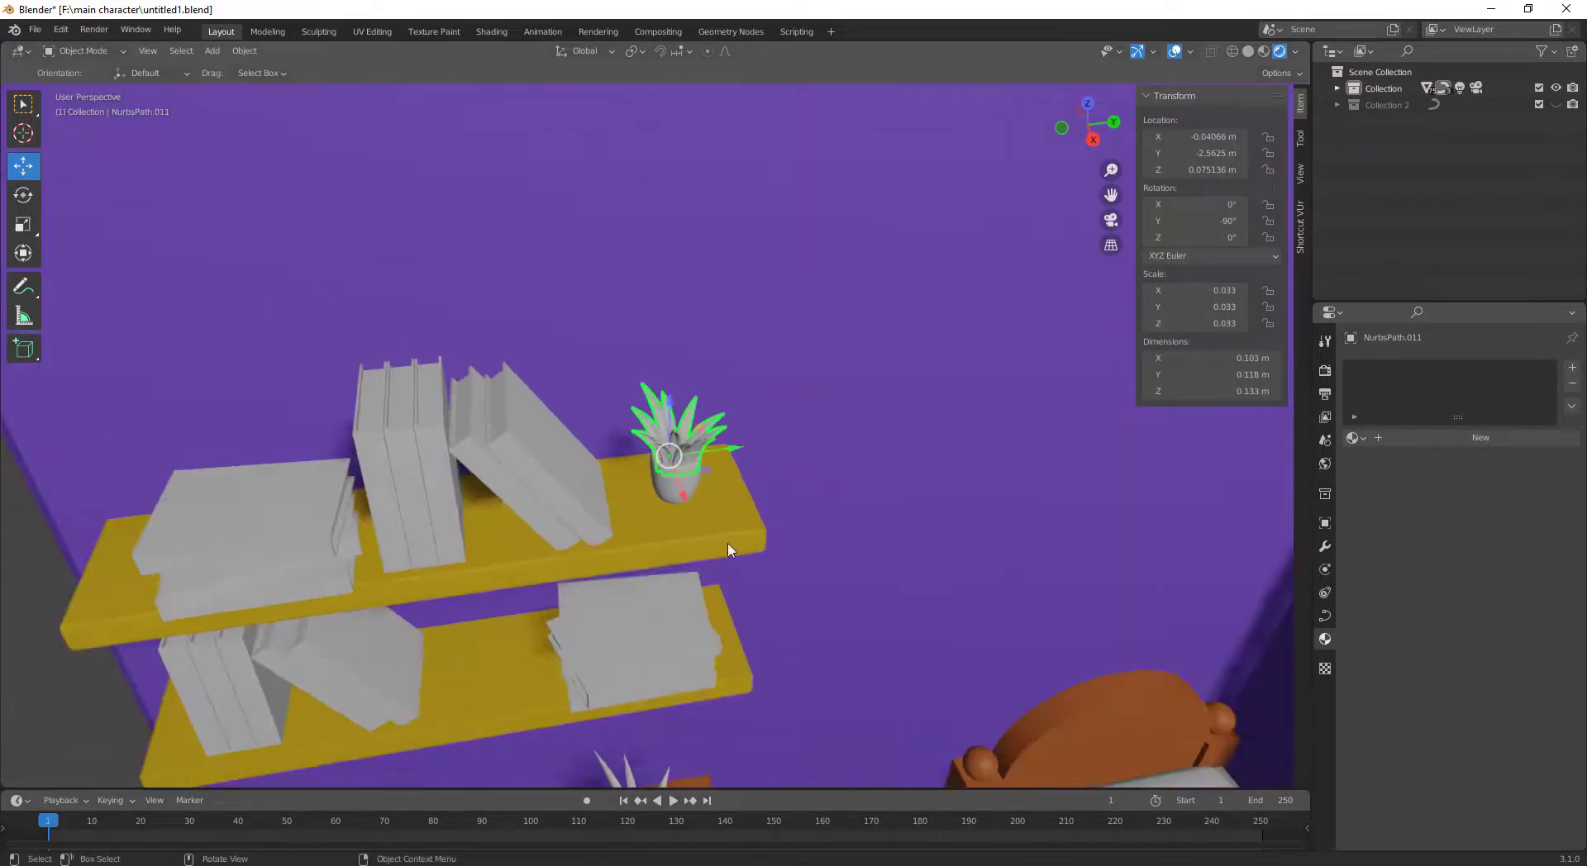
scroll(793, 528, down, 2)
mouse_move(631, 674)
middle_down()
mouse_move(735, 638)
mouse_move(749, 532)
mouse_move(678, 567)
mouse_move(625, 630)
middle_up()
Give the desk plant a new light green material with base colour 66E74A
click(624, 632)
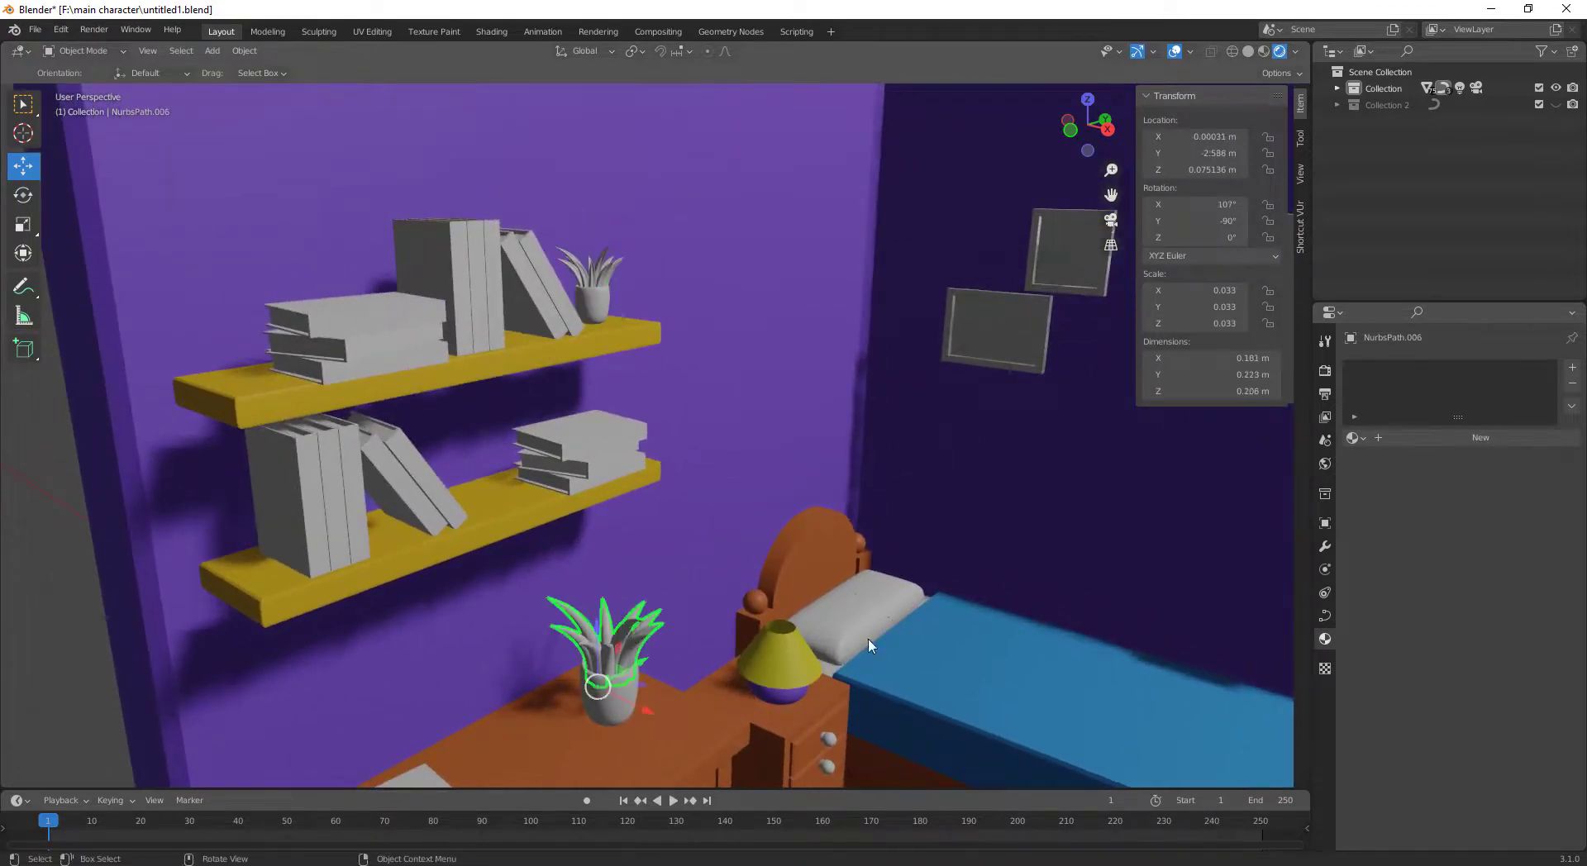
click(1453, 432)
click(1504, 612)
click(1420, 397)
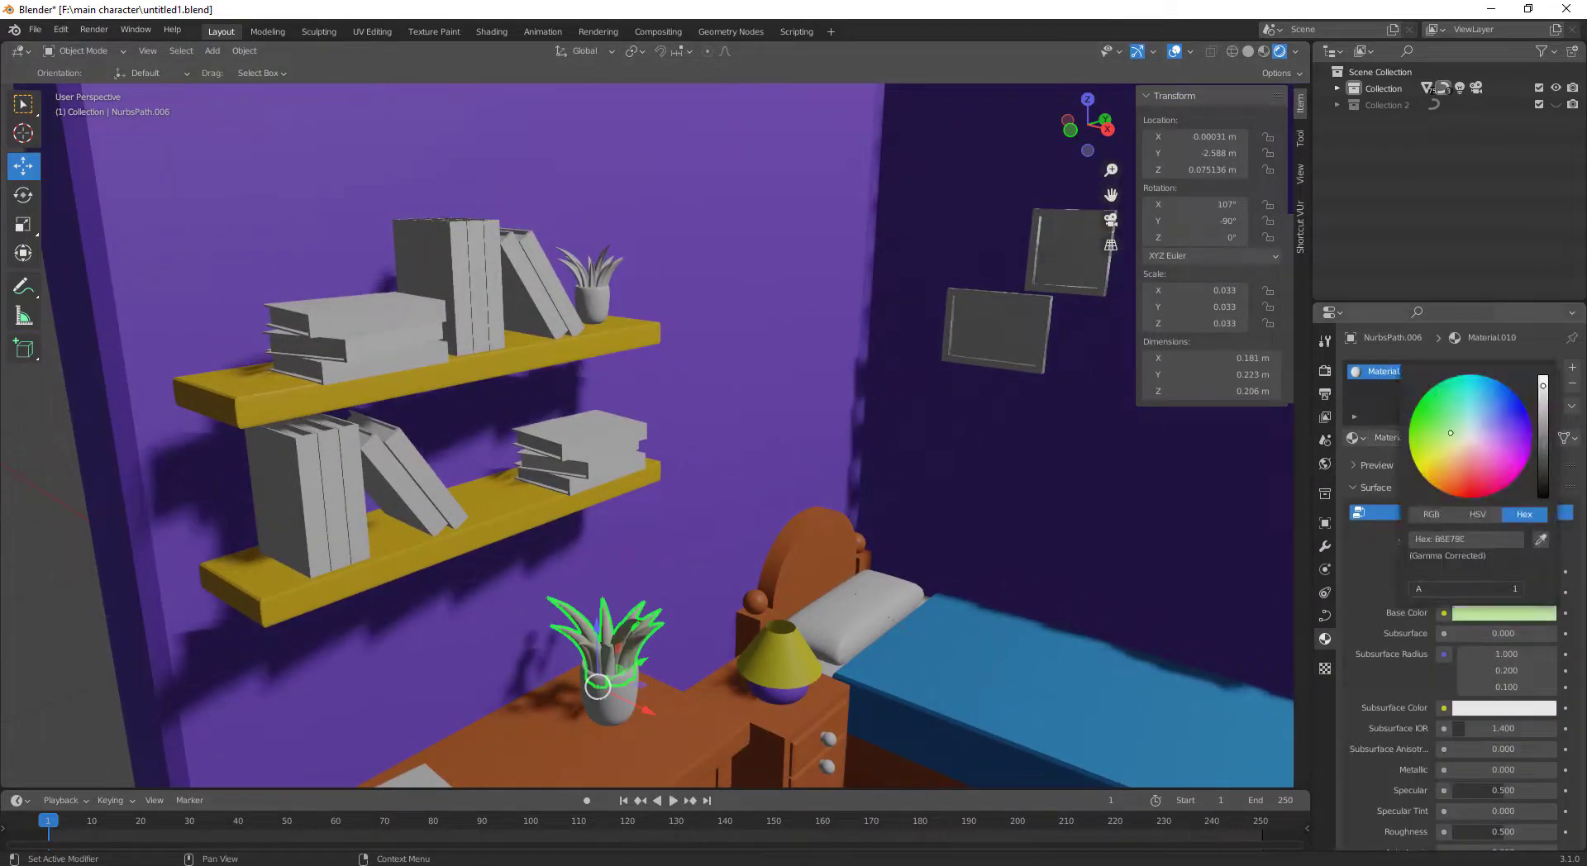
drag(1421, 397, 1431, 423)
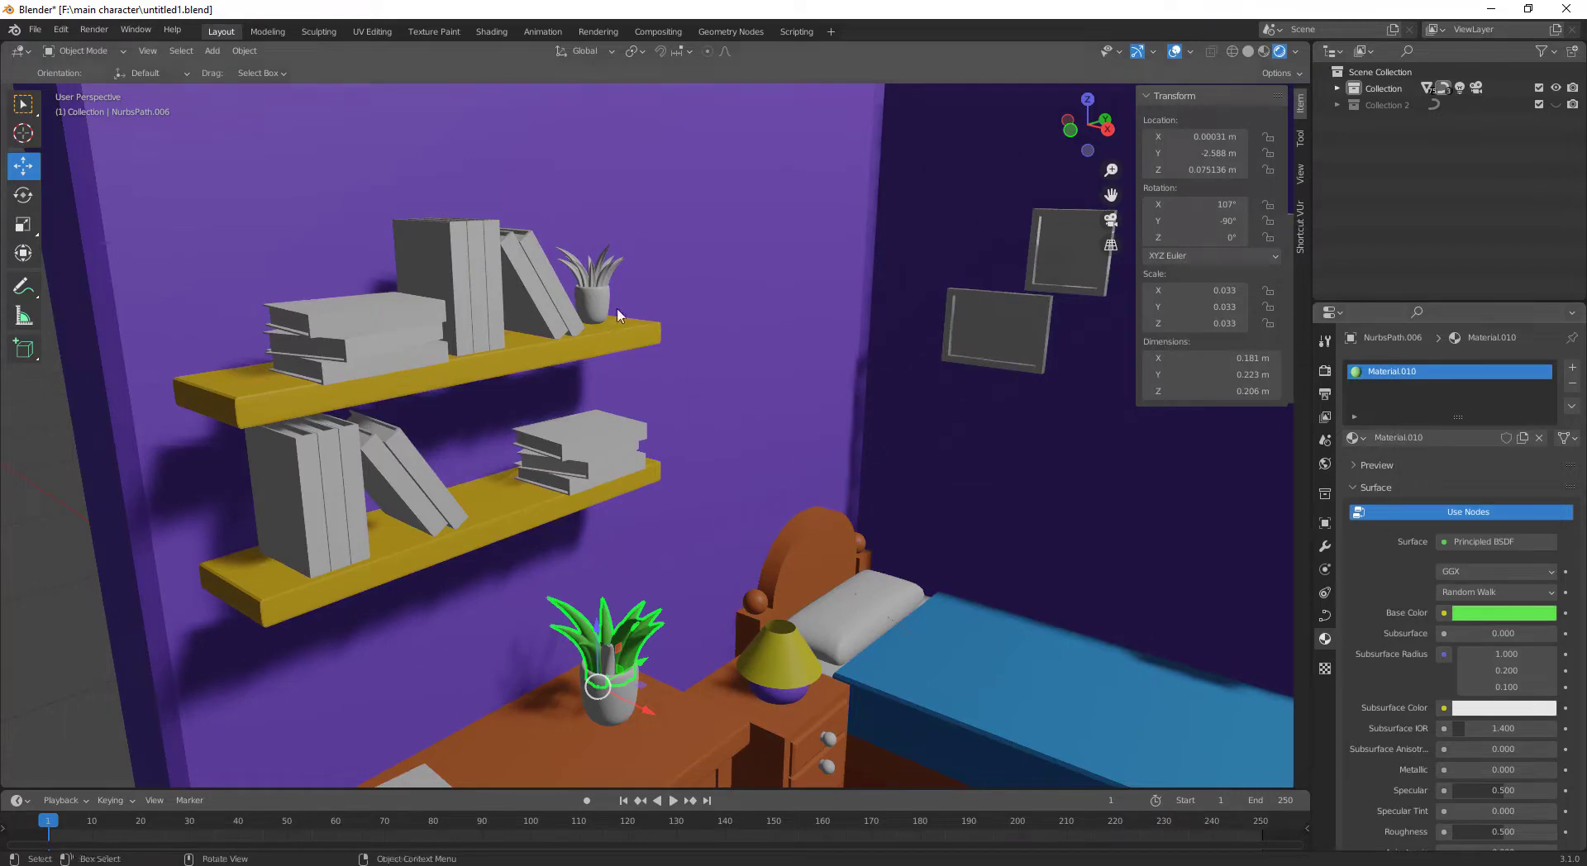
Give the shelf plant the same green Material.010
click(596, 288)
click(1355, 437)
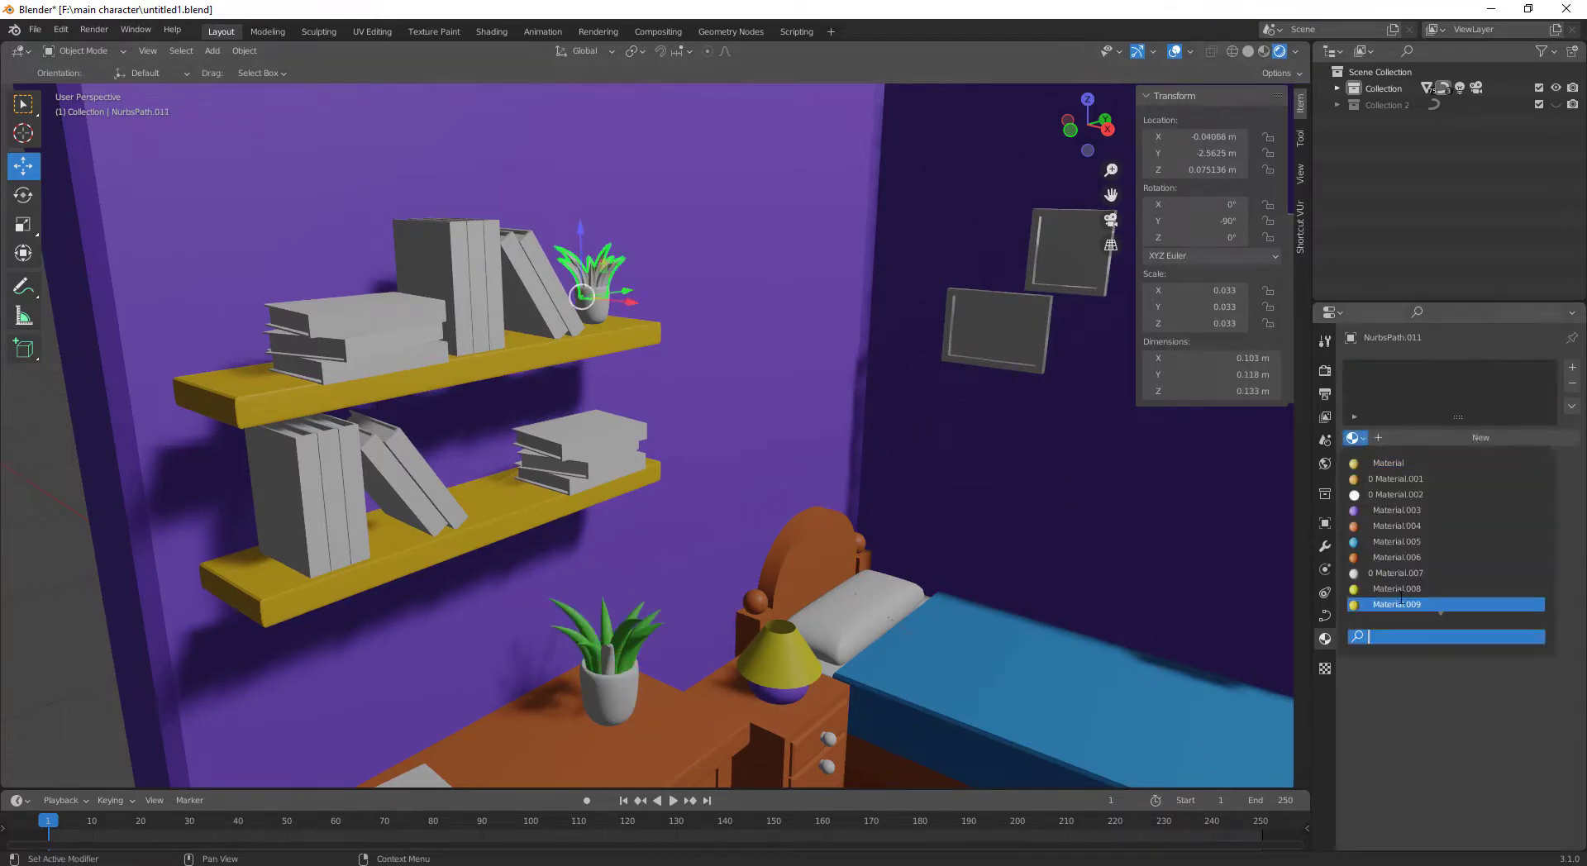
click(1407, 600)
scroll(488, 538, down, 5)
click(250, 551)
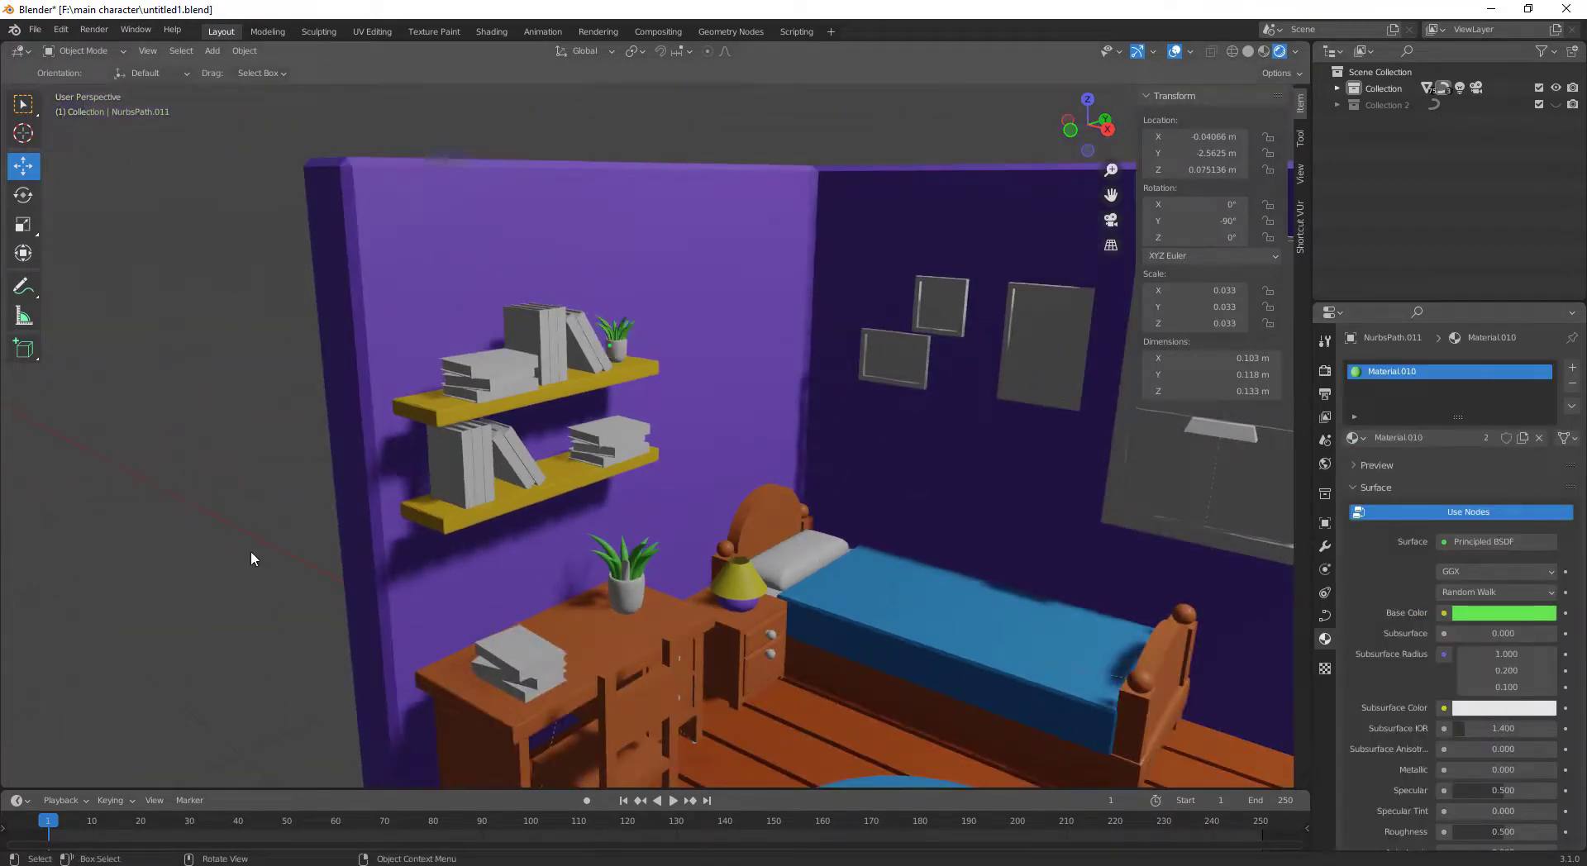
Check the desk plant's material, then orbit toward the desk and shelves
scroll(651, 600, up, 4)
click(625, 668)
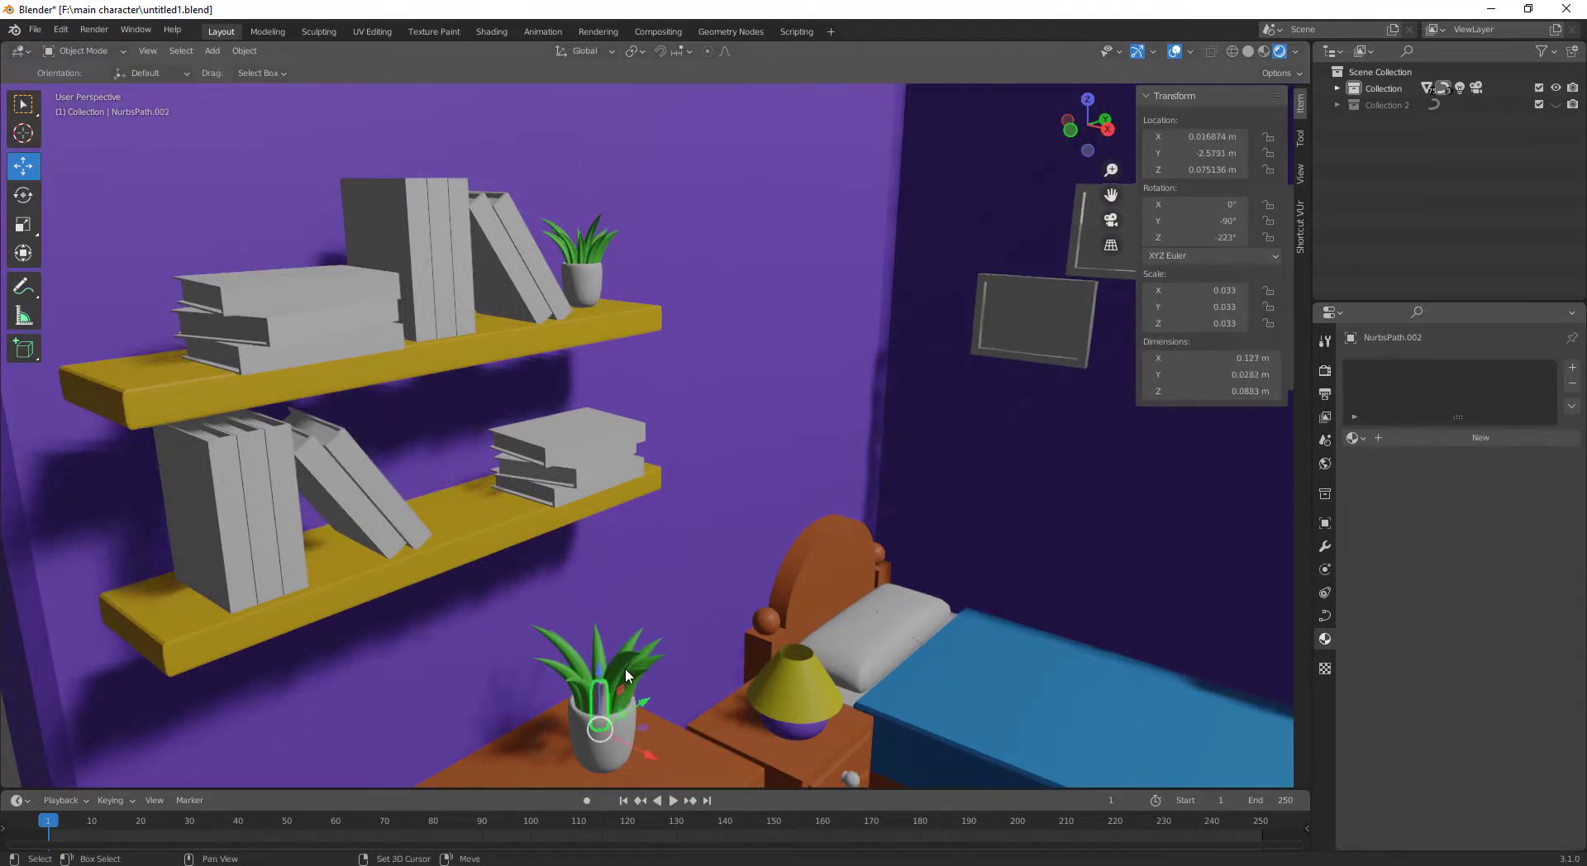
scroll(624, 668, down, 5)
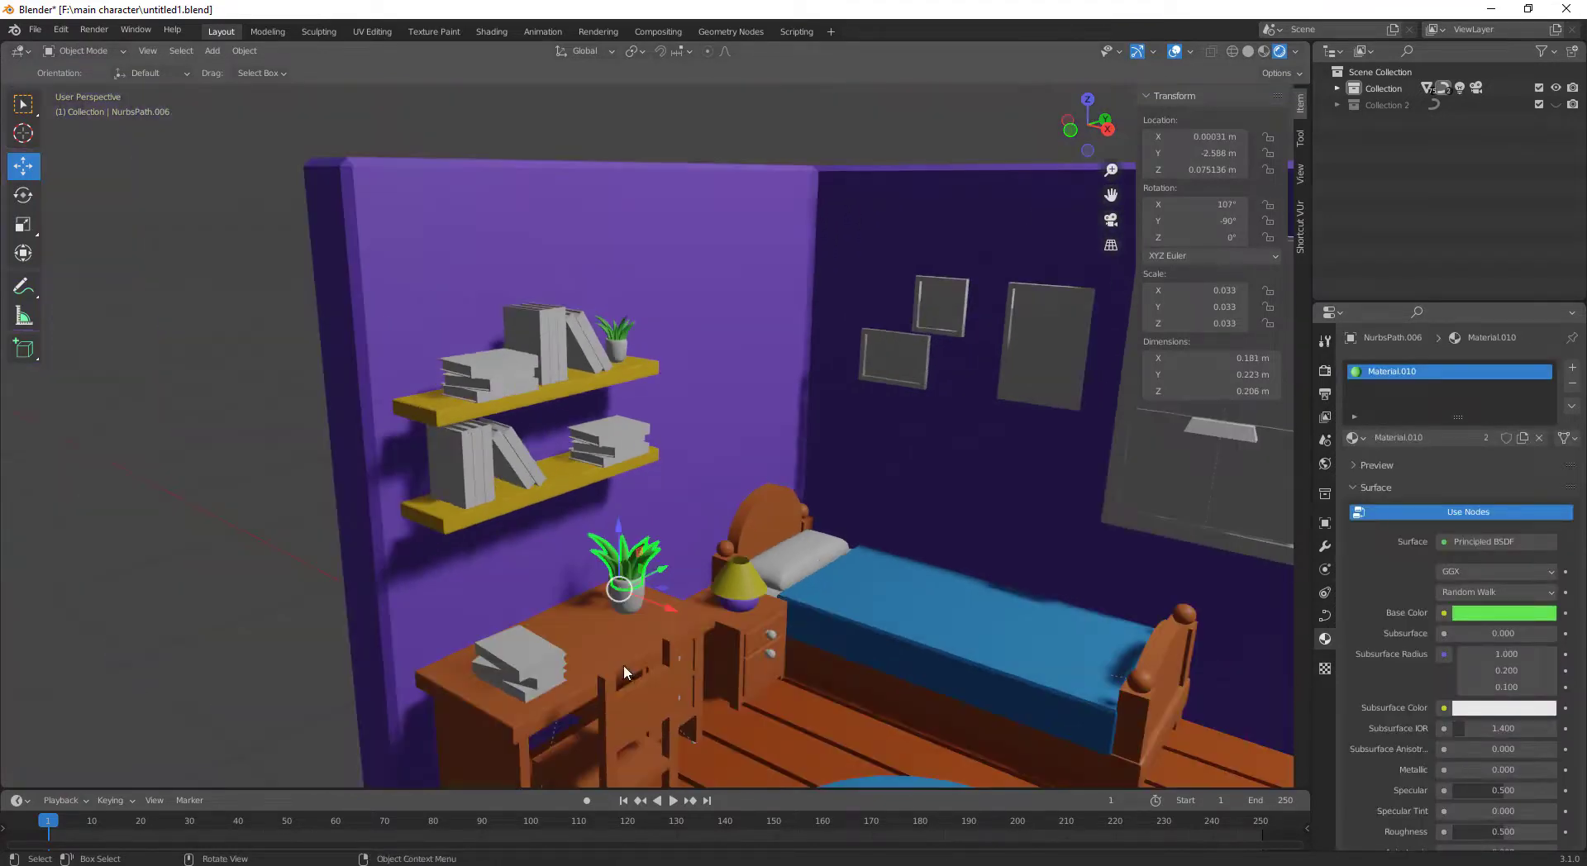
click(234, 613)
mouse_move(657, 516)
middle_down()
mouse_move(436, 535)
mouse_move(496, 595)
mouse_move(656, 506)
mouse_move(716, 522)
middle_up()
scroll(514, 626, up, 3)
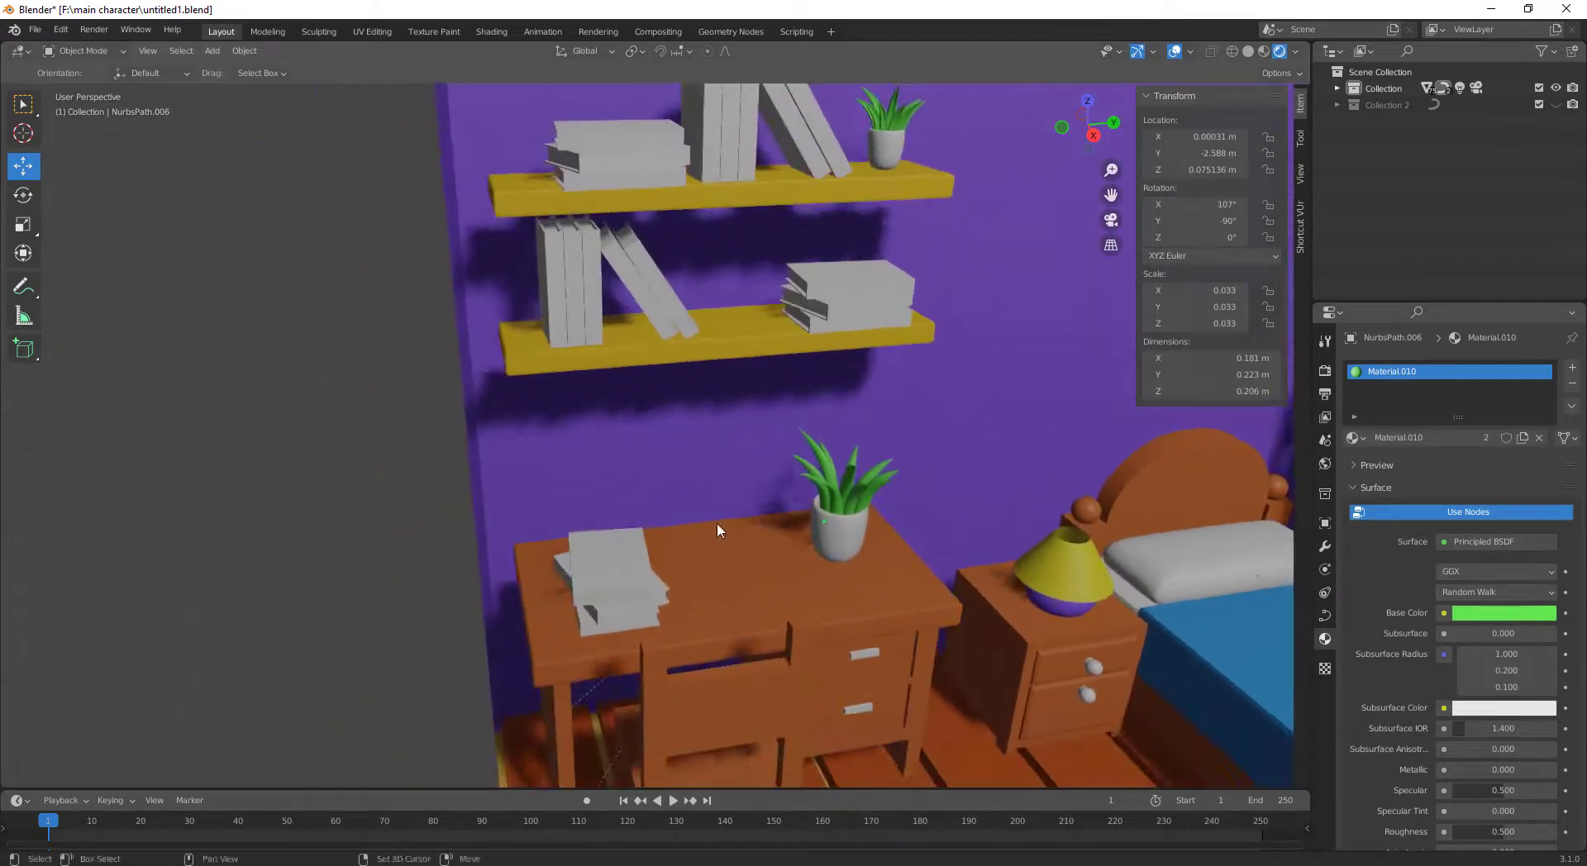
Give the top two desk books new red and purple materials
click(613, 571)
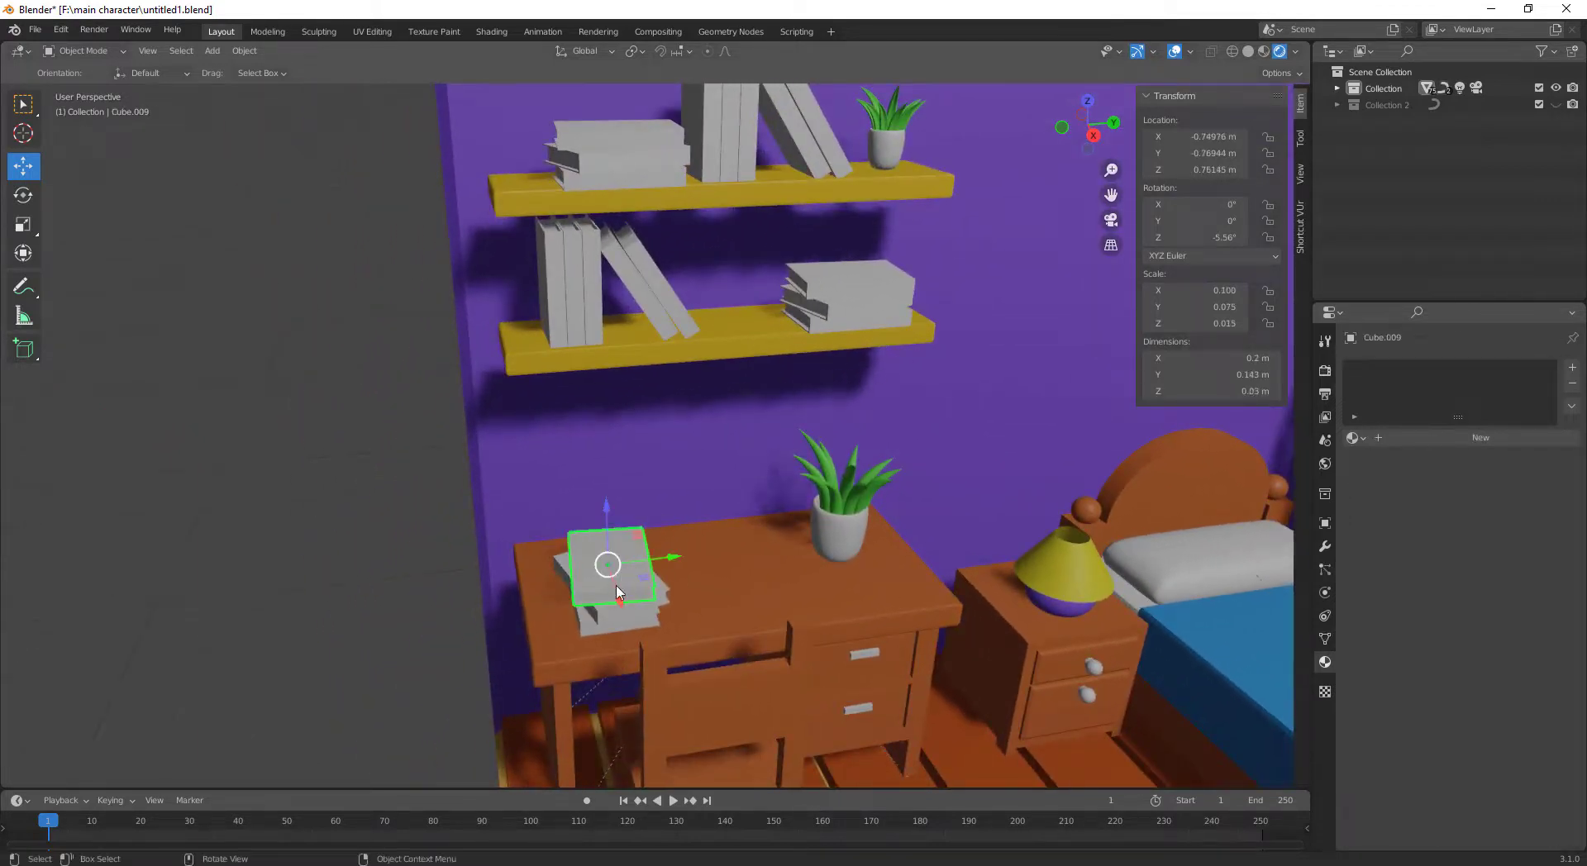
click(1401, 443)
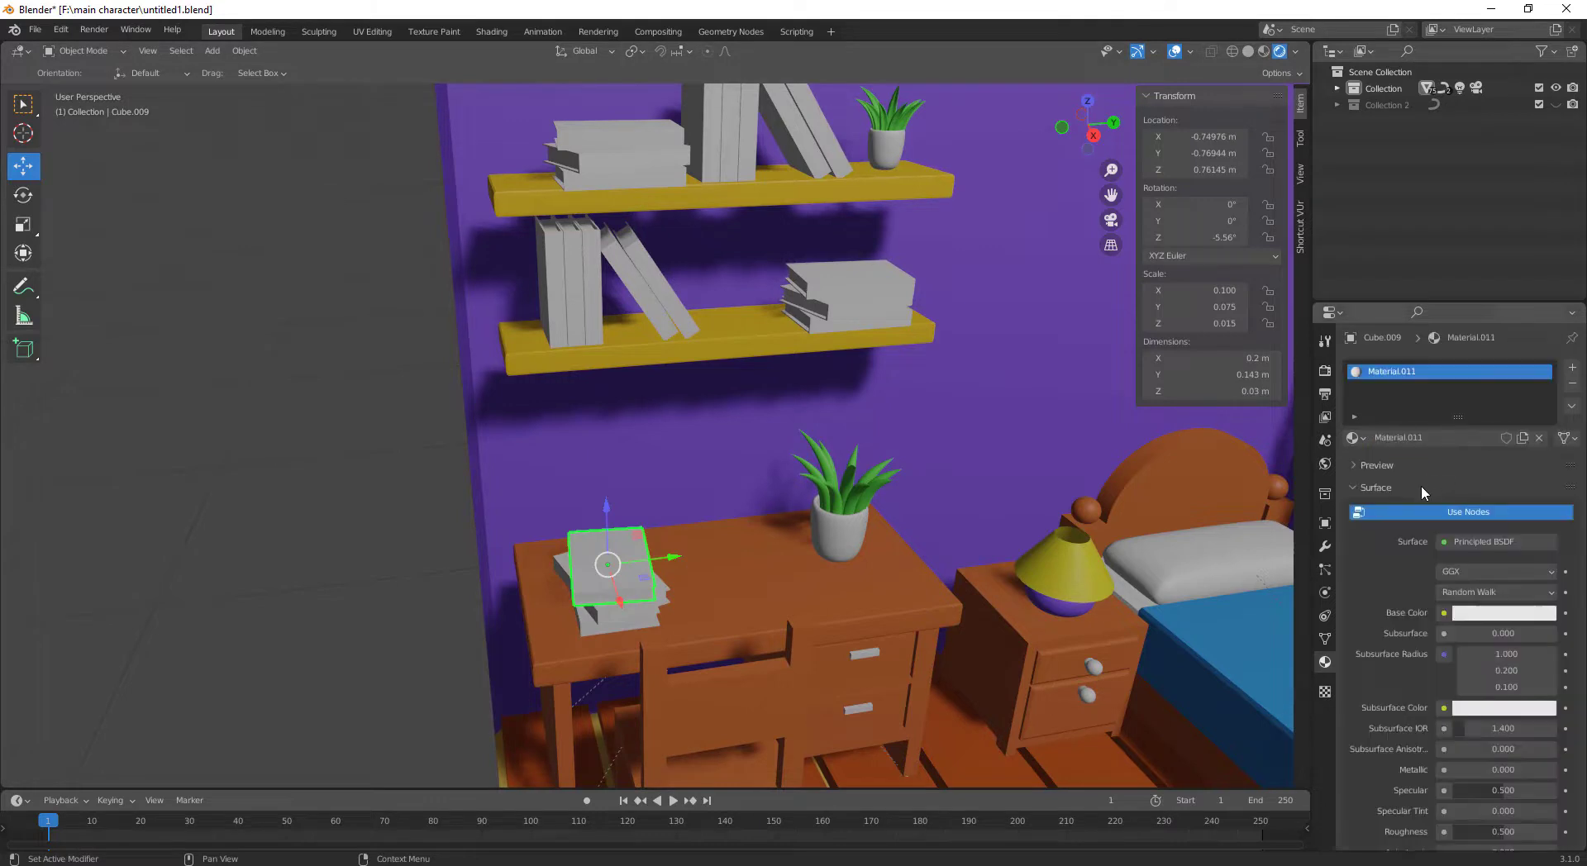
click(1490, 616)
drag(1495, 460, 1465, 493)
click(613, 618)
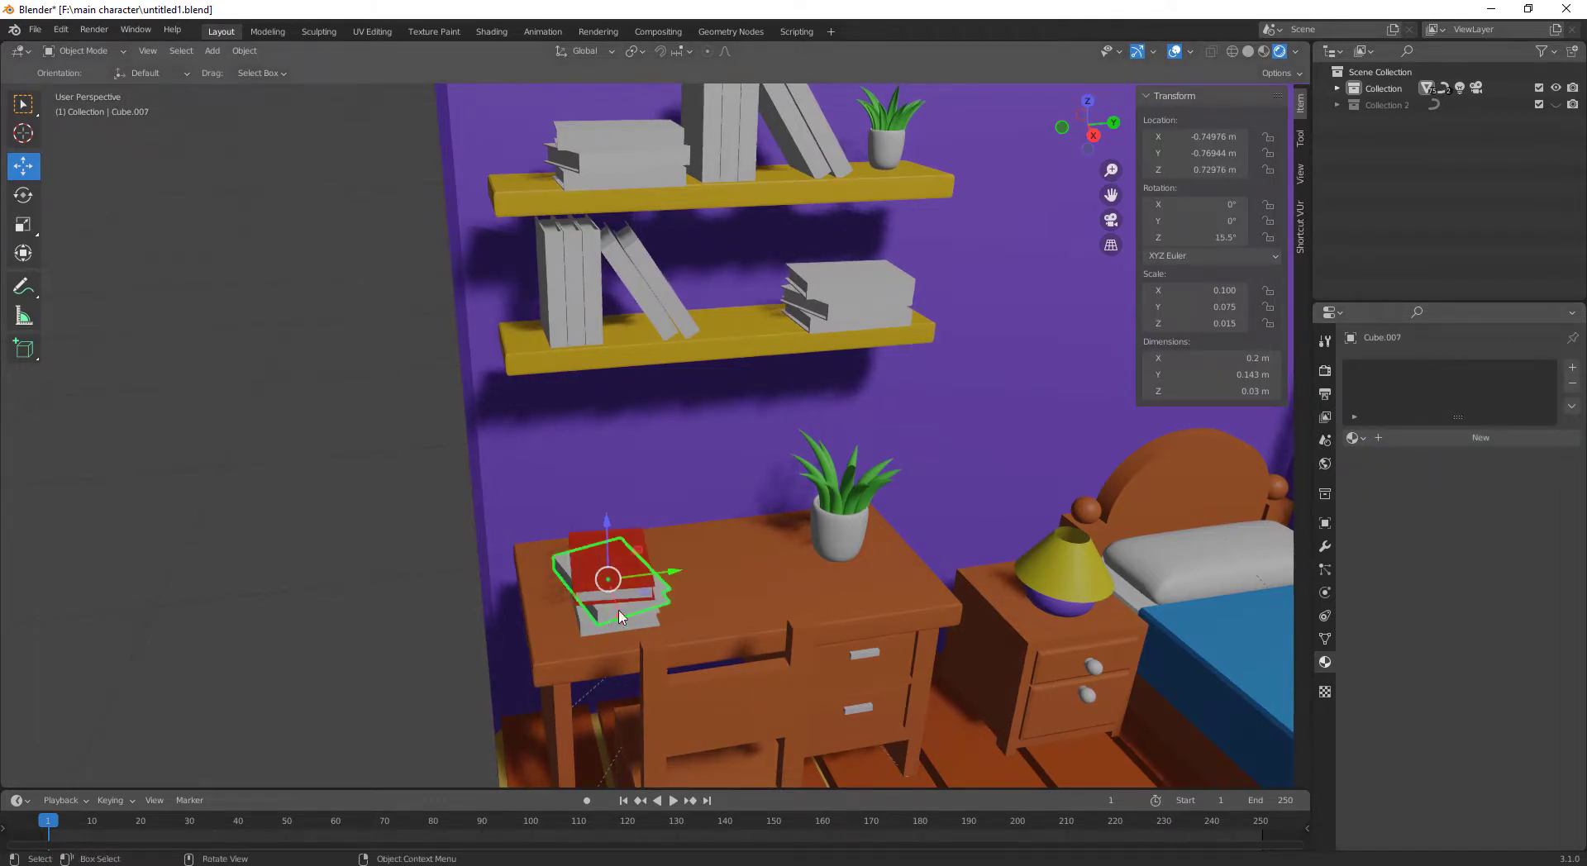
click(1434, 443)
click(1491, 613)
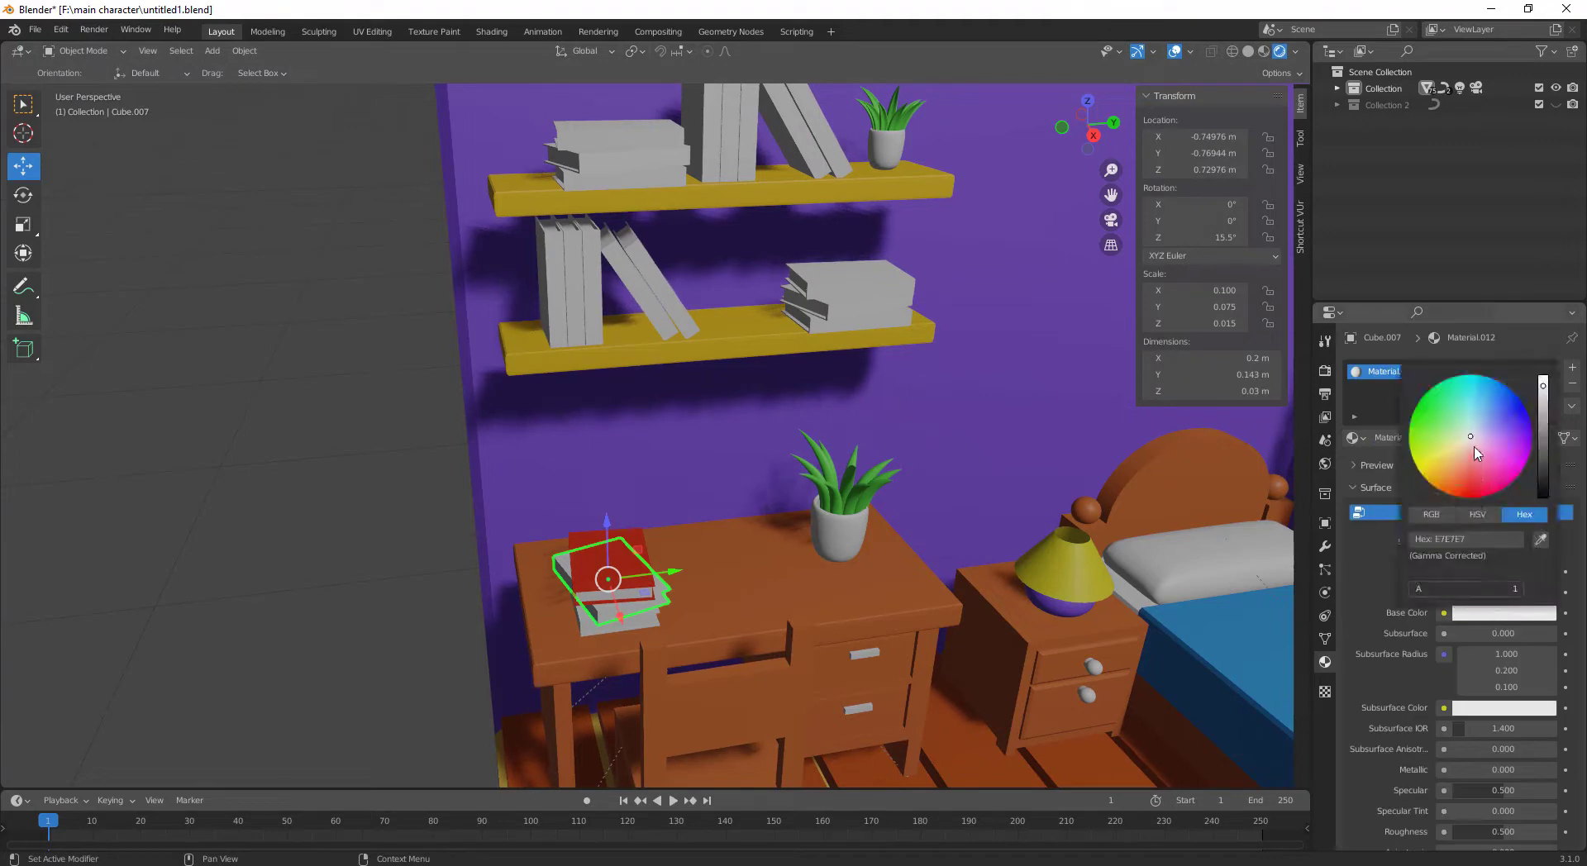
mouse_move(1470, 436)
mouse_down()
mouse_move(1436, 446)
mouse_move(1500, 407)
mouse_move(1498, 440)
mouse_up()
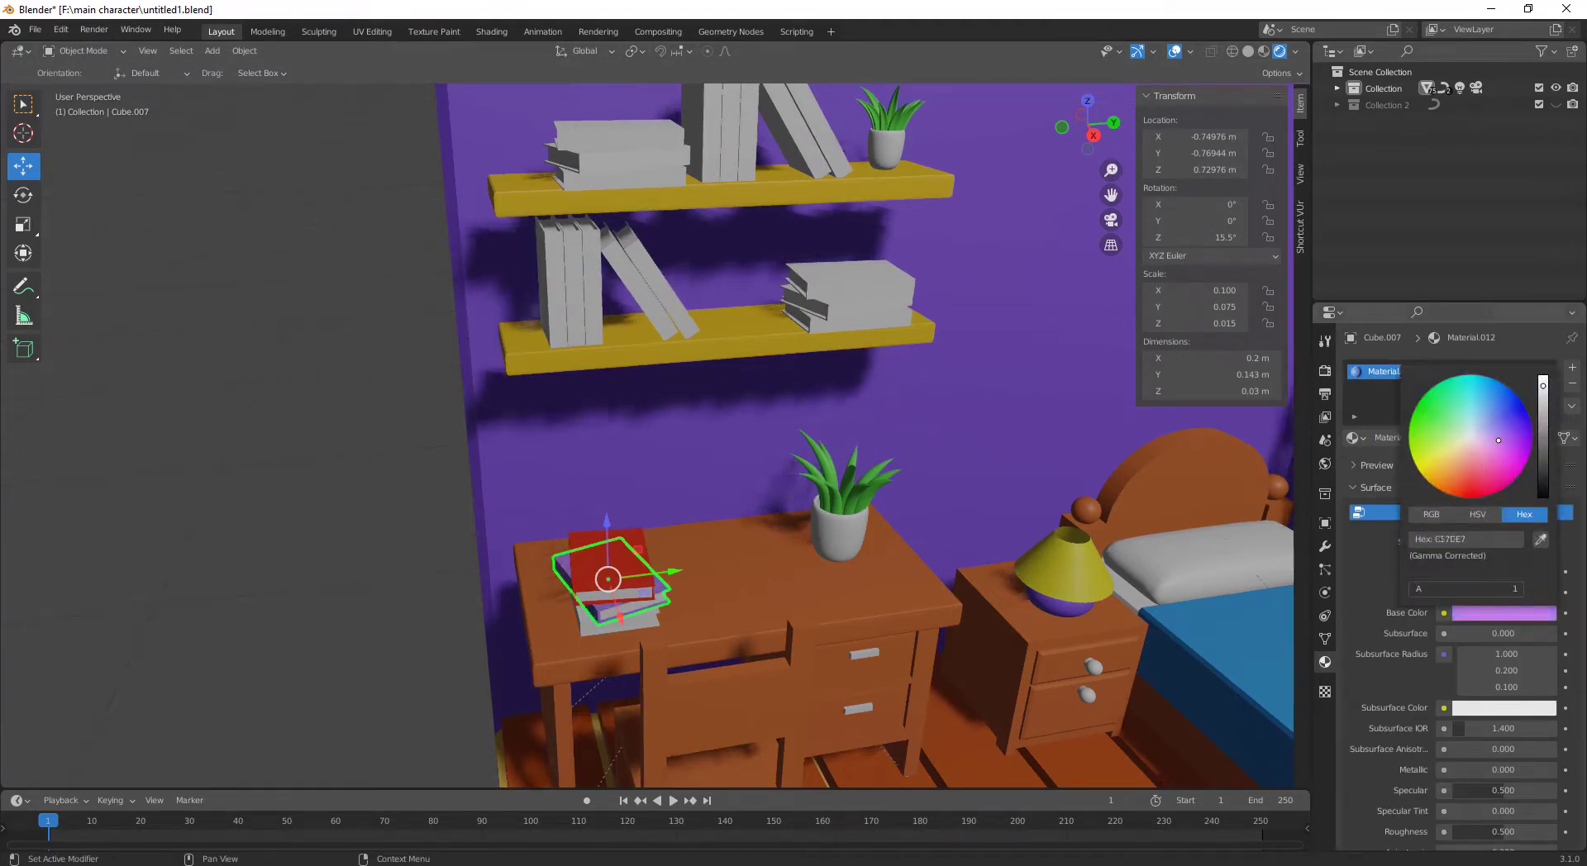
Give the bottom desk book a new teal material and select the top lower-shelf book
click(584, 626)
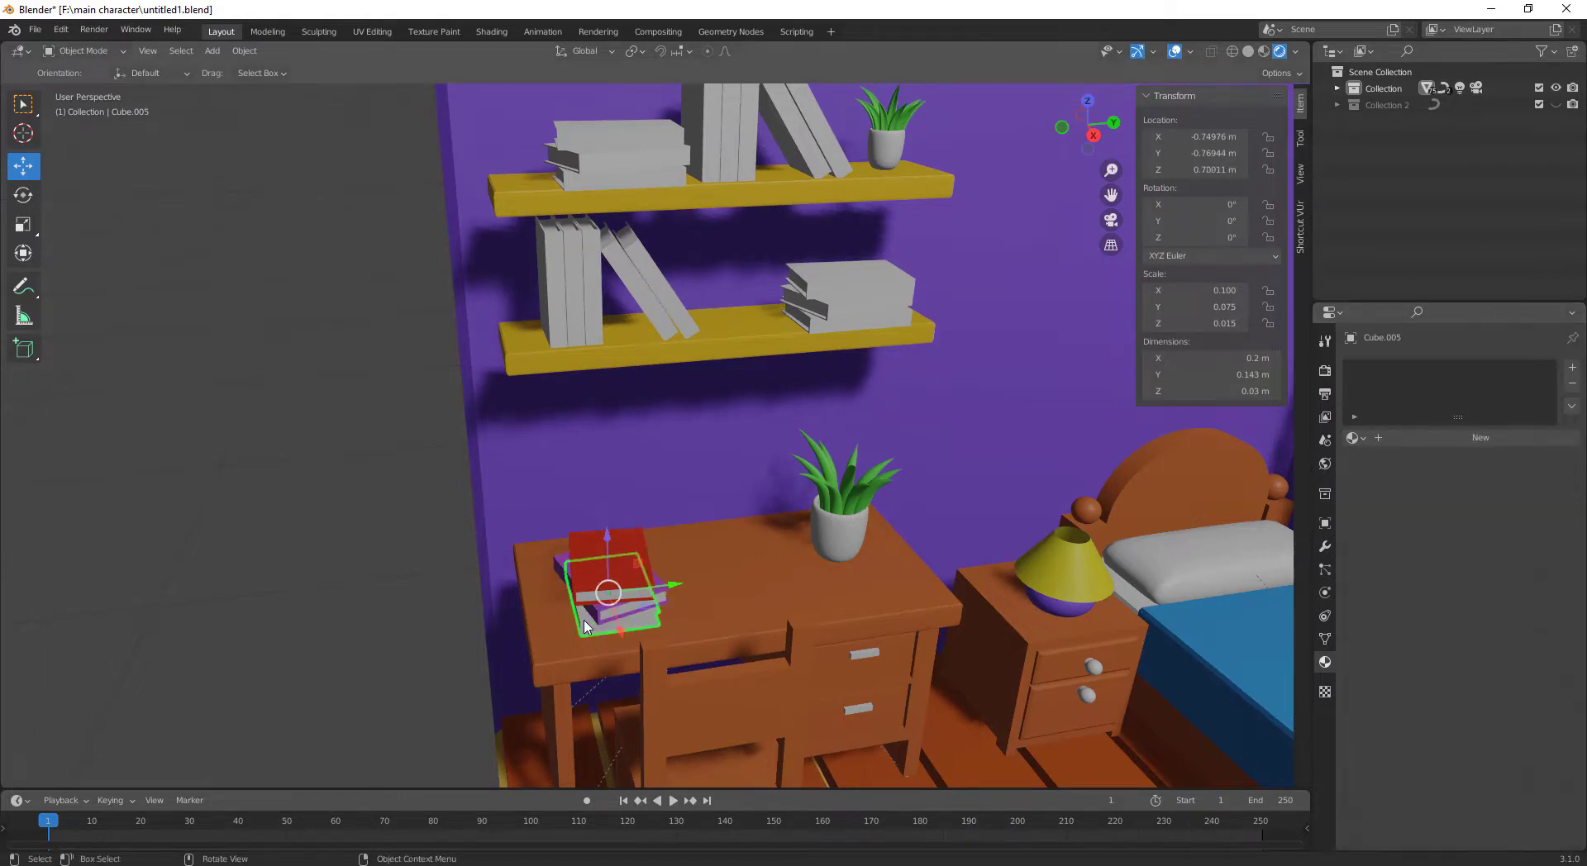
click(1432, 438)
click(1483, 613)
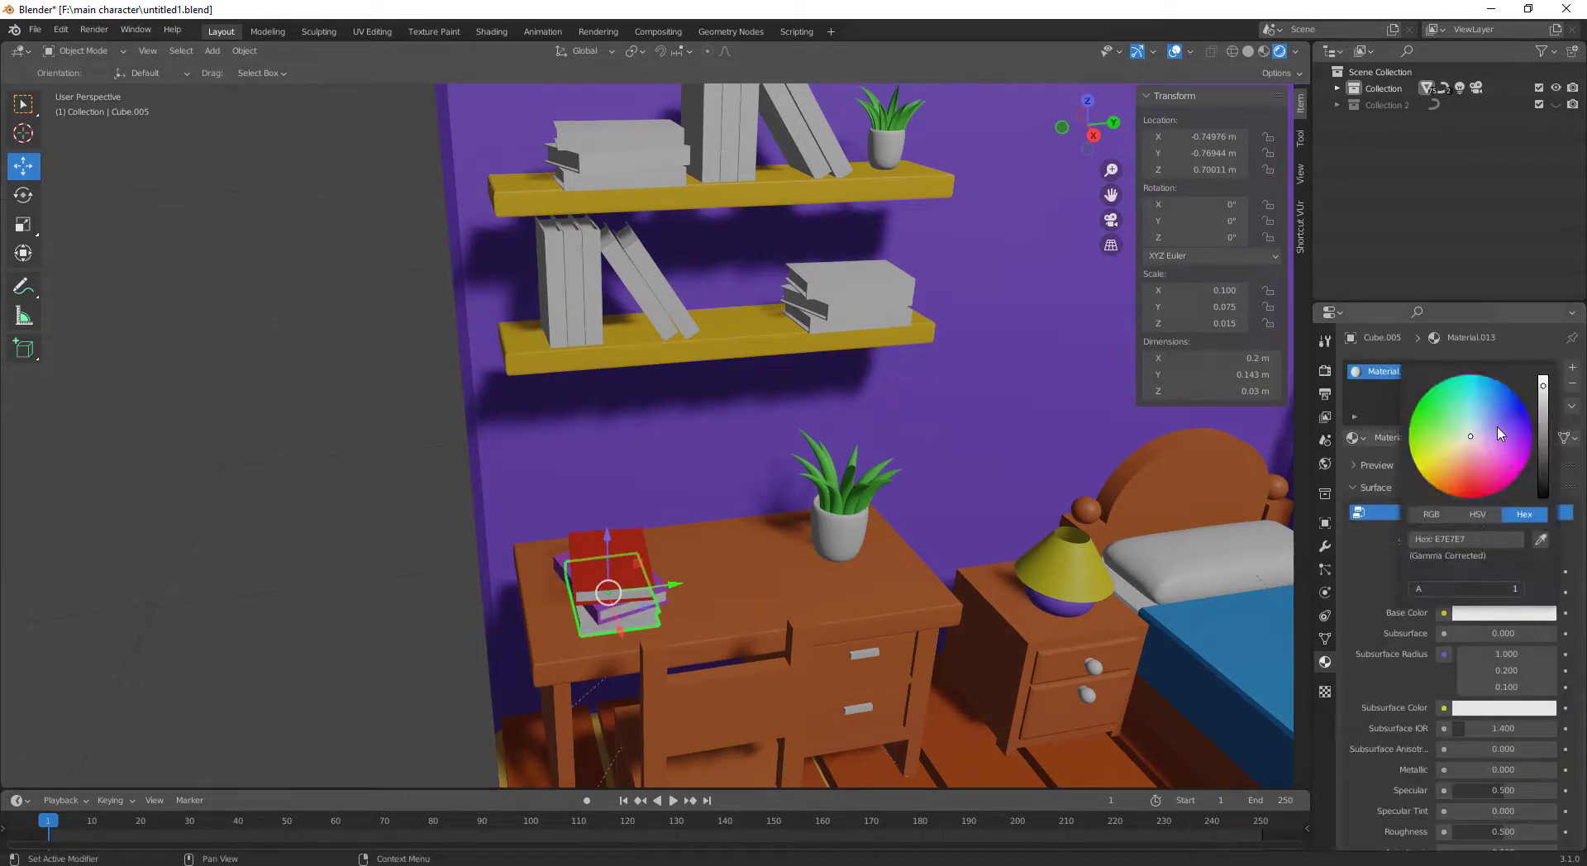
drag(1500, 433, 1453, 390)
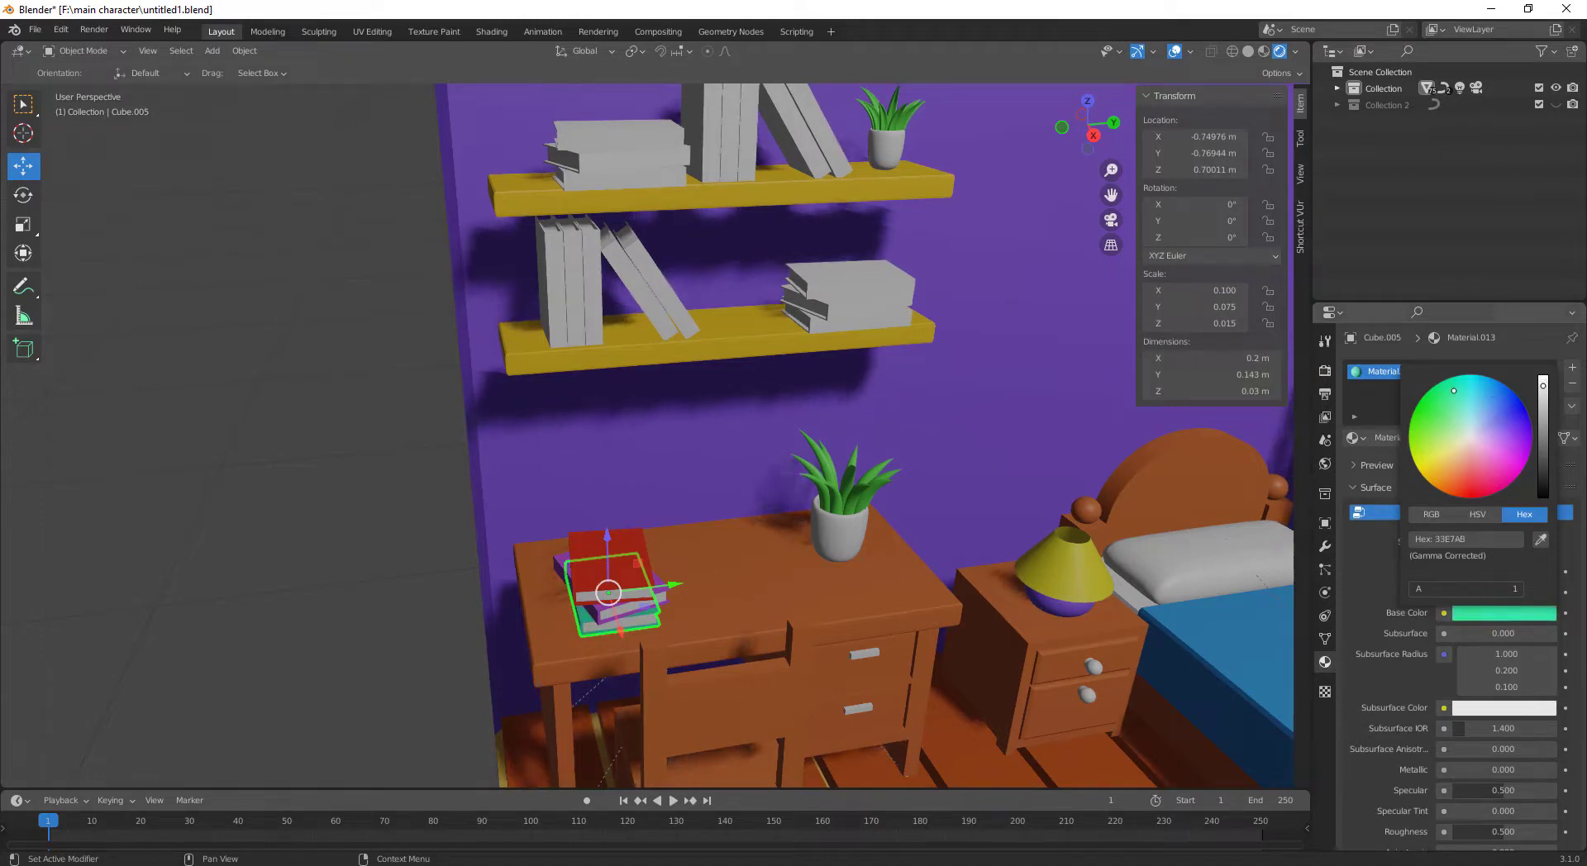
click(857, 290)
Give the lower-shelf stack books existing materials: yellow Material.008 and red Material.011
click(1421, 438)
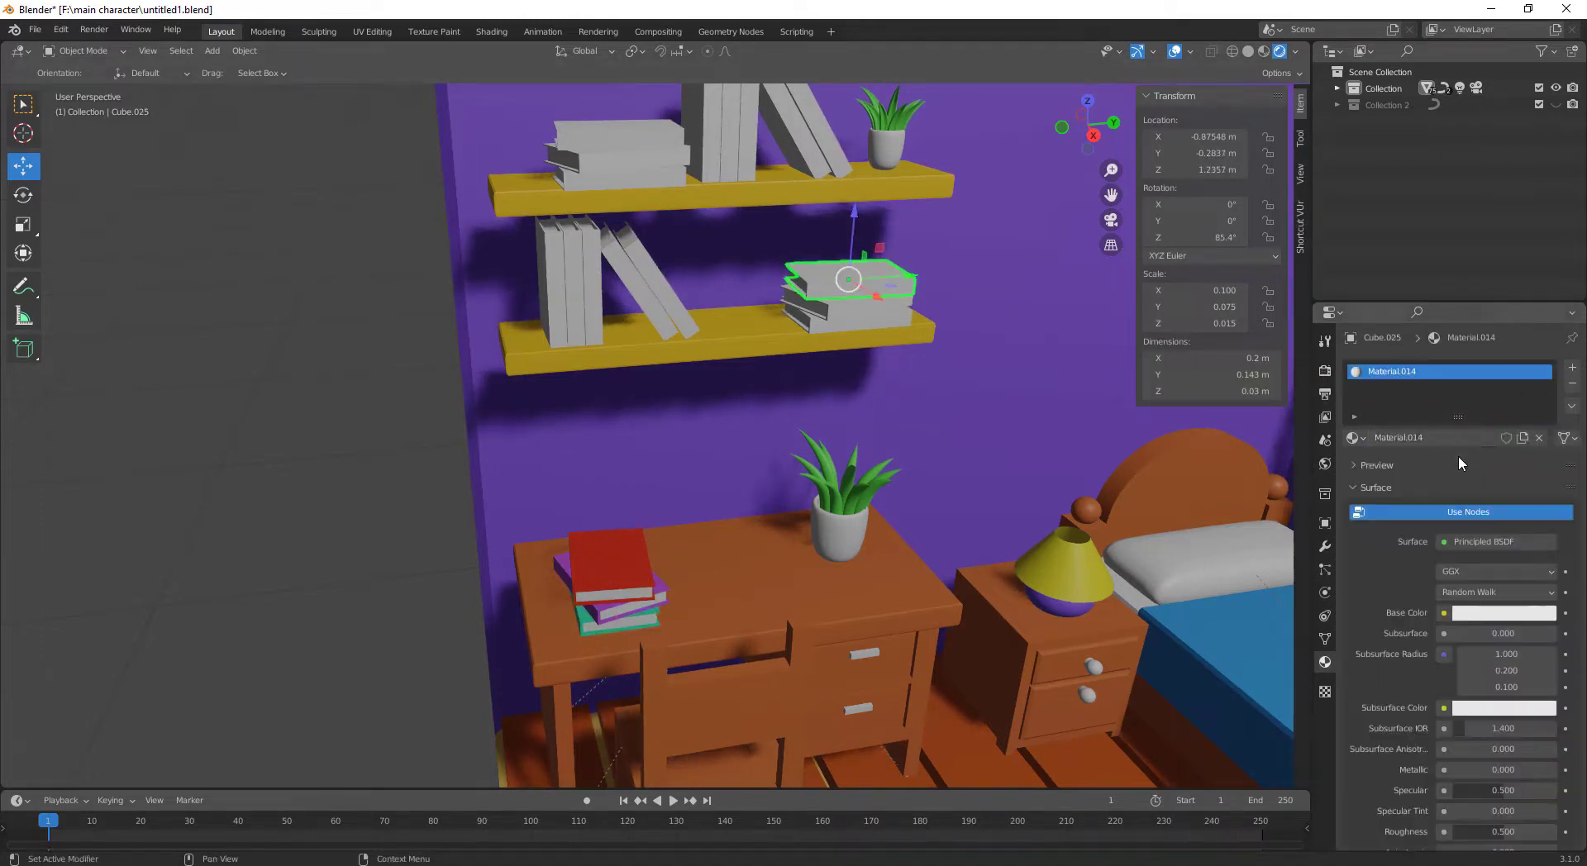
click(1482, 612)
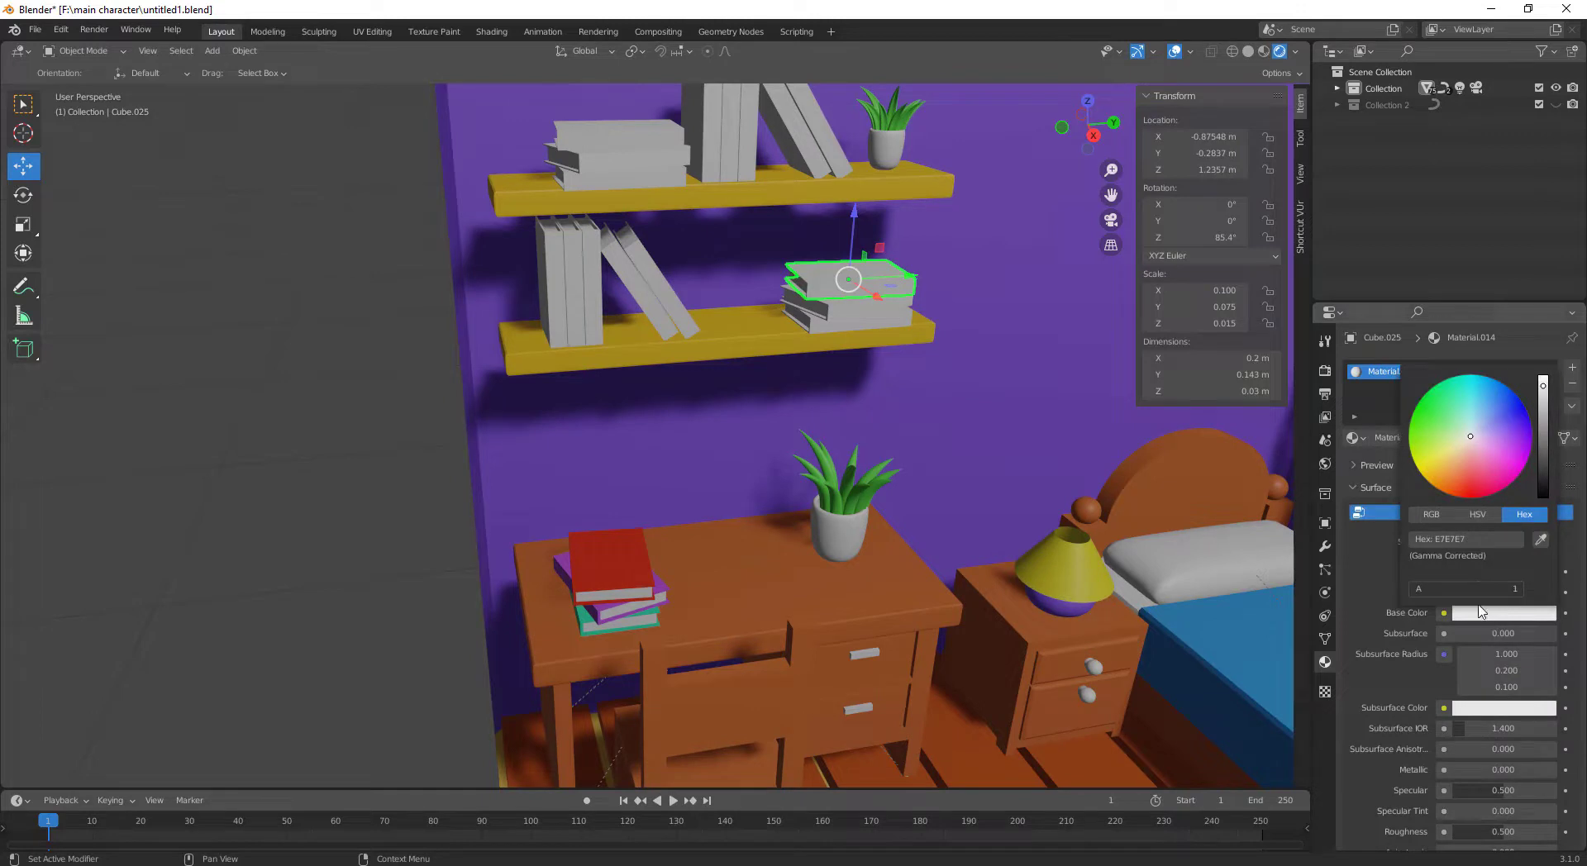
click(1356, 437)
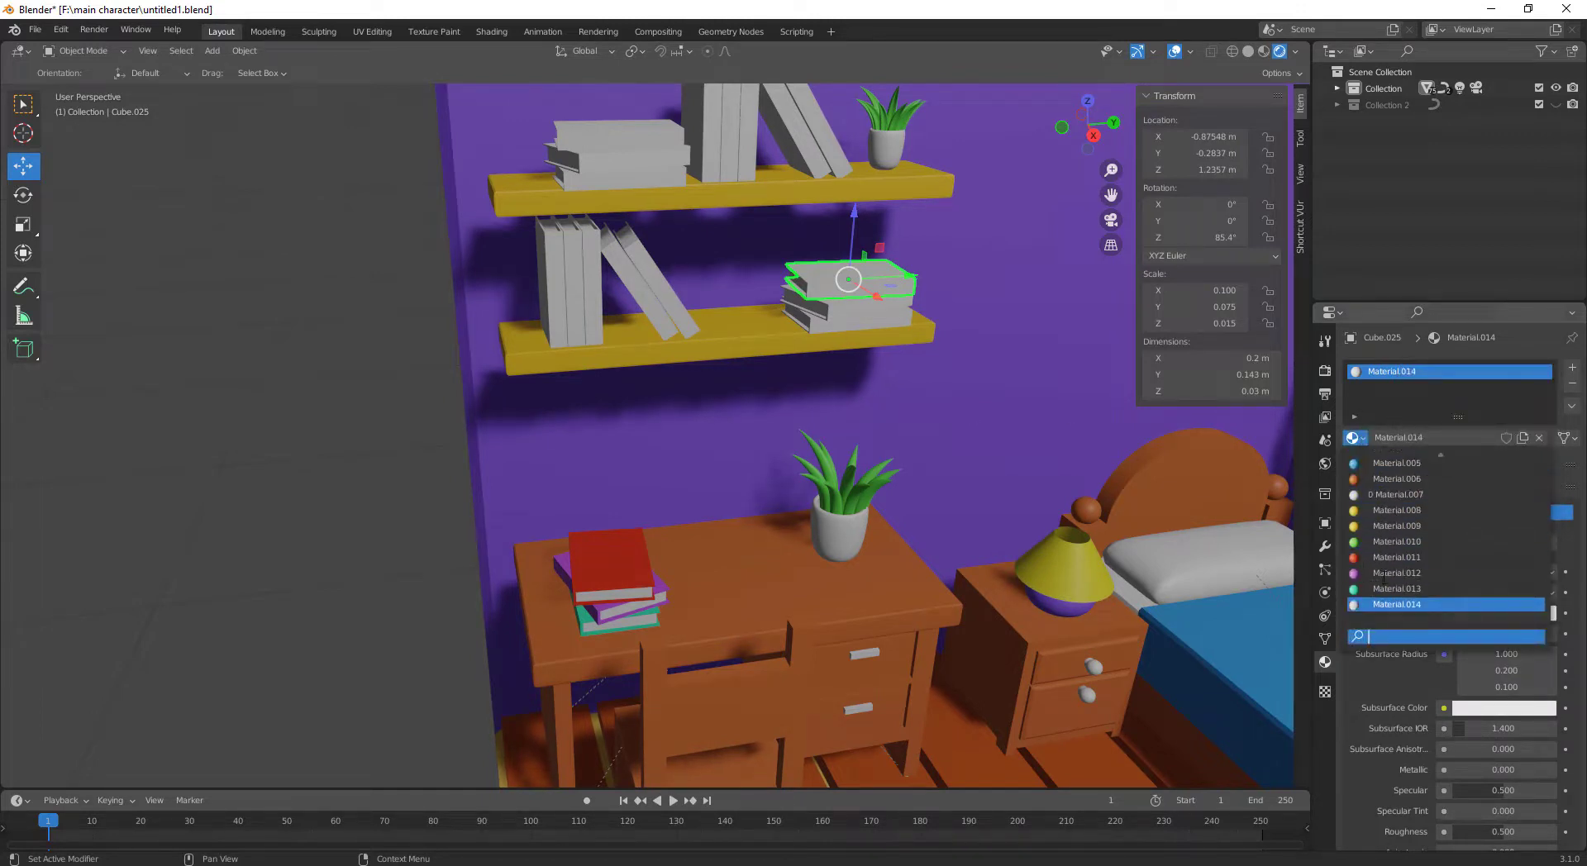
click(858, 310)
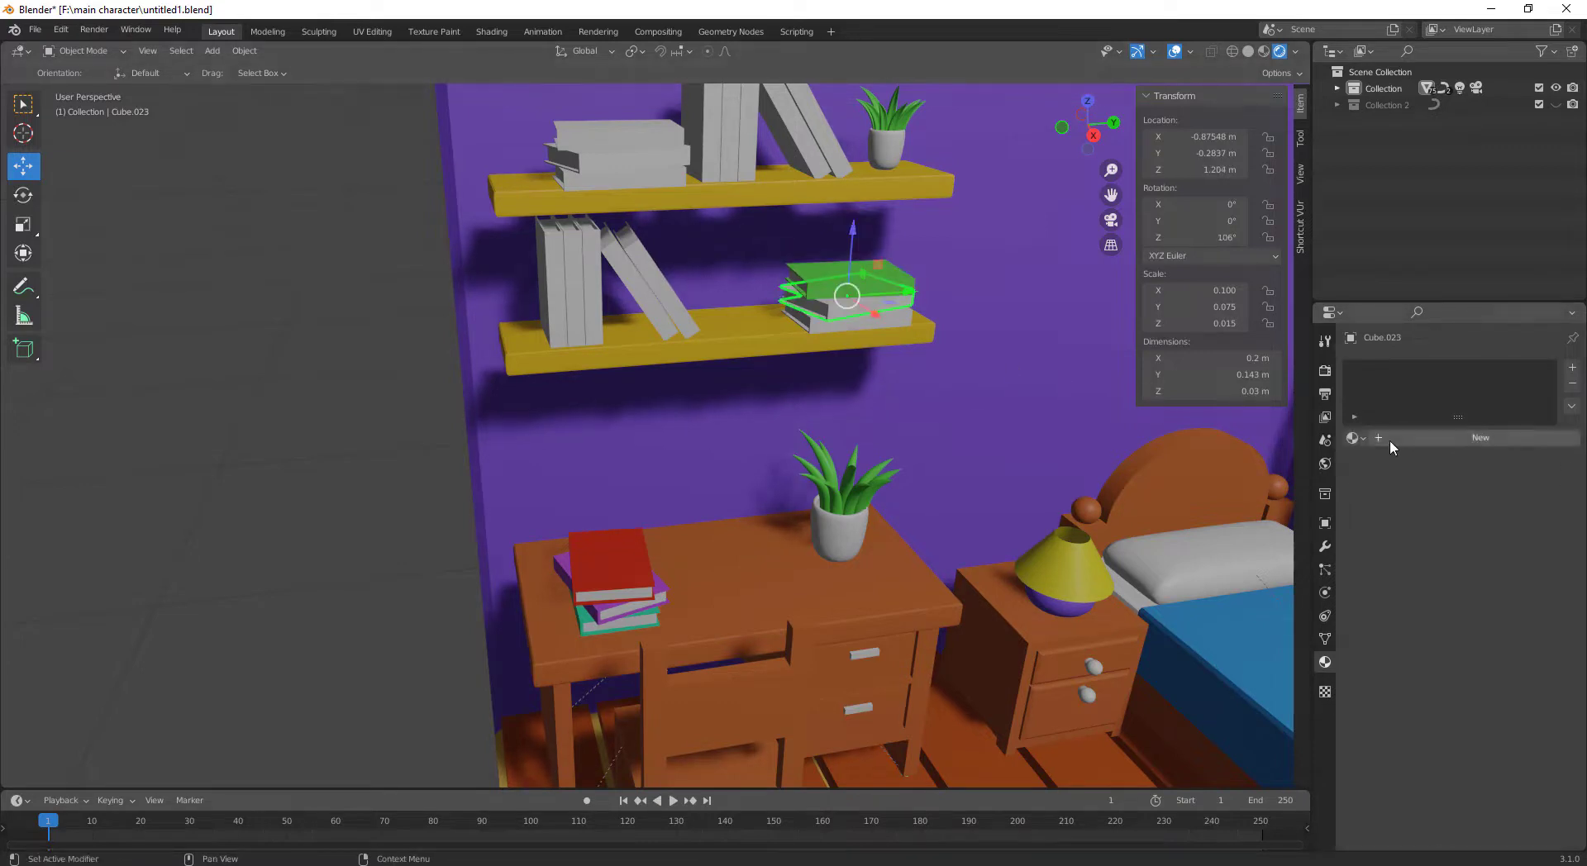
click(1362, 440)
click(1364, 587)
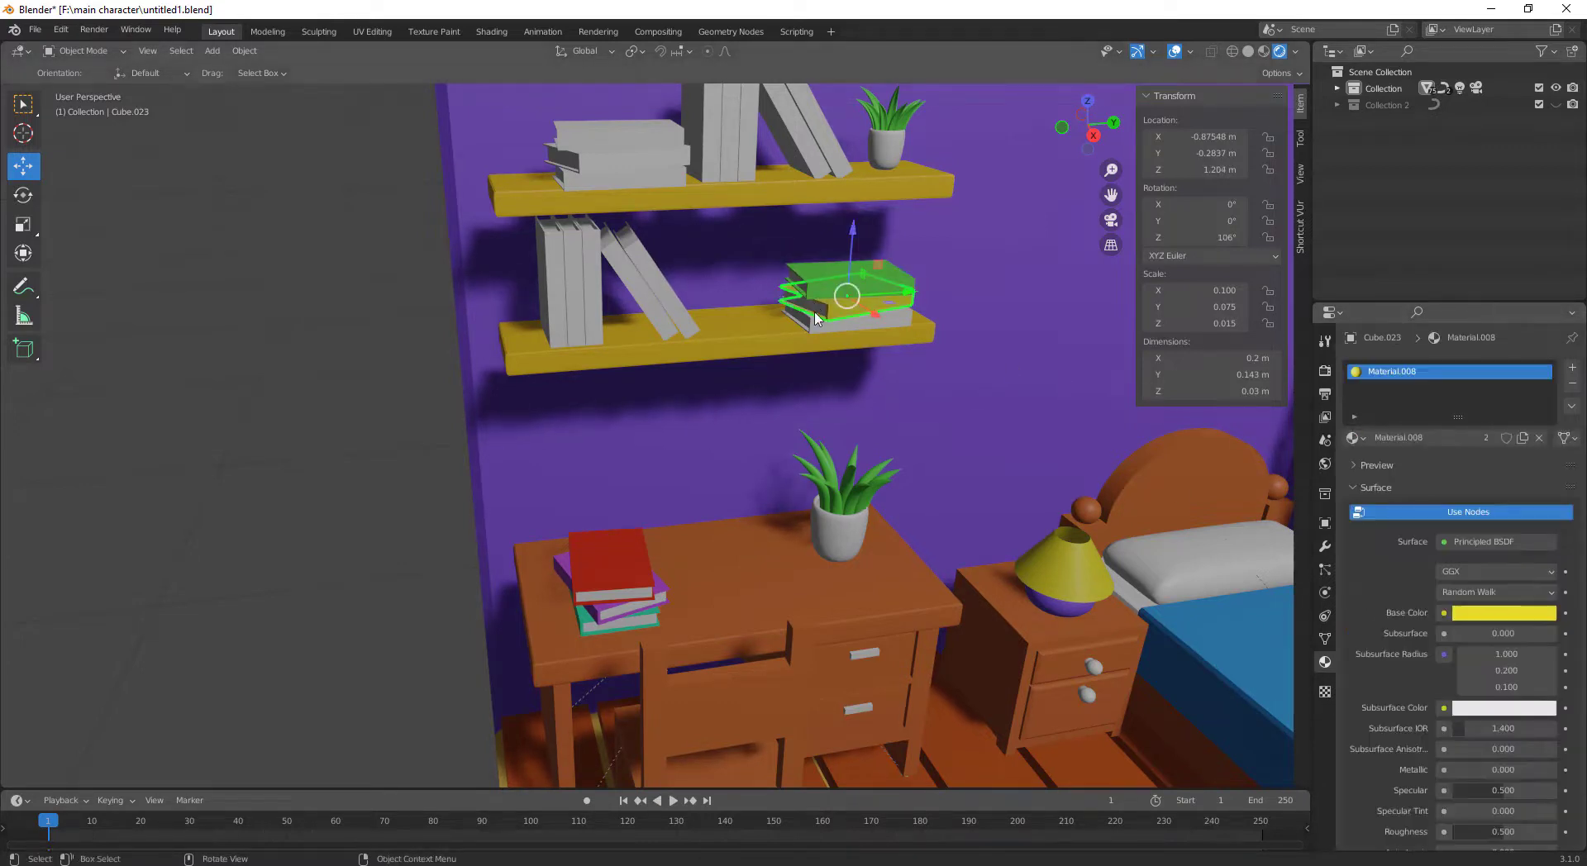
click(818, 318)
click(1361, 438)
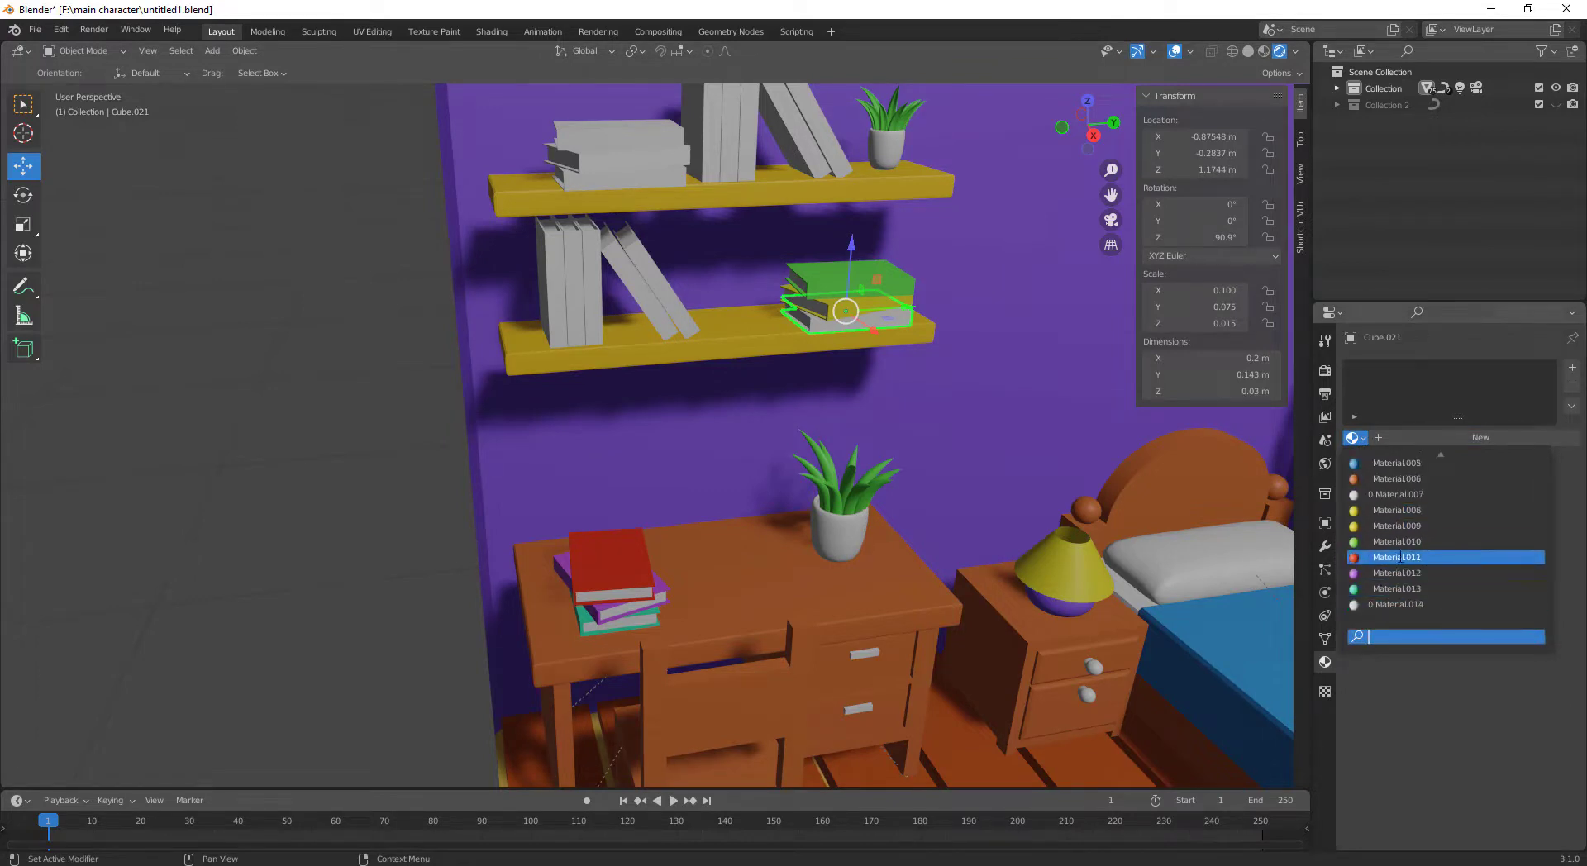
click(1397, 557)
Give the leaning and upright lower-shelf books Material.003, Material.013, blue Material.005 and red Material.011
click(691, 324)
click(1352, 438)
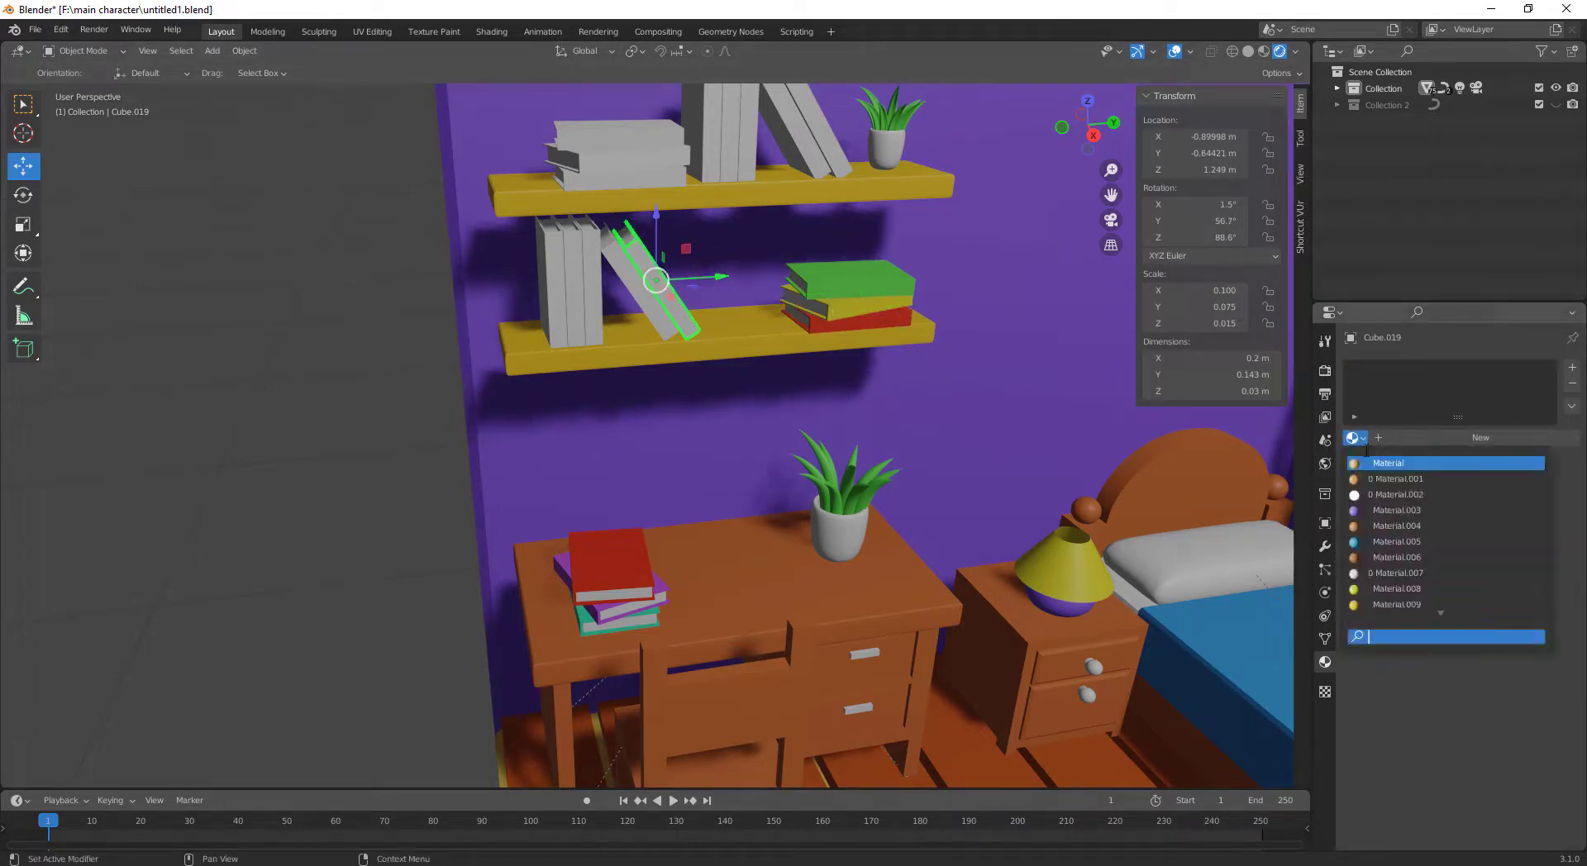
click(1405, 484)
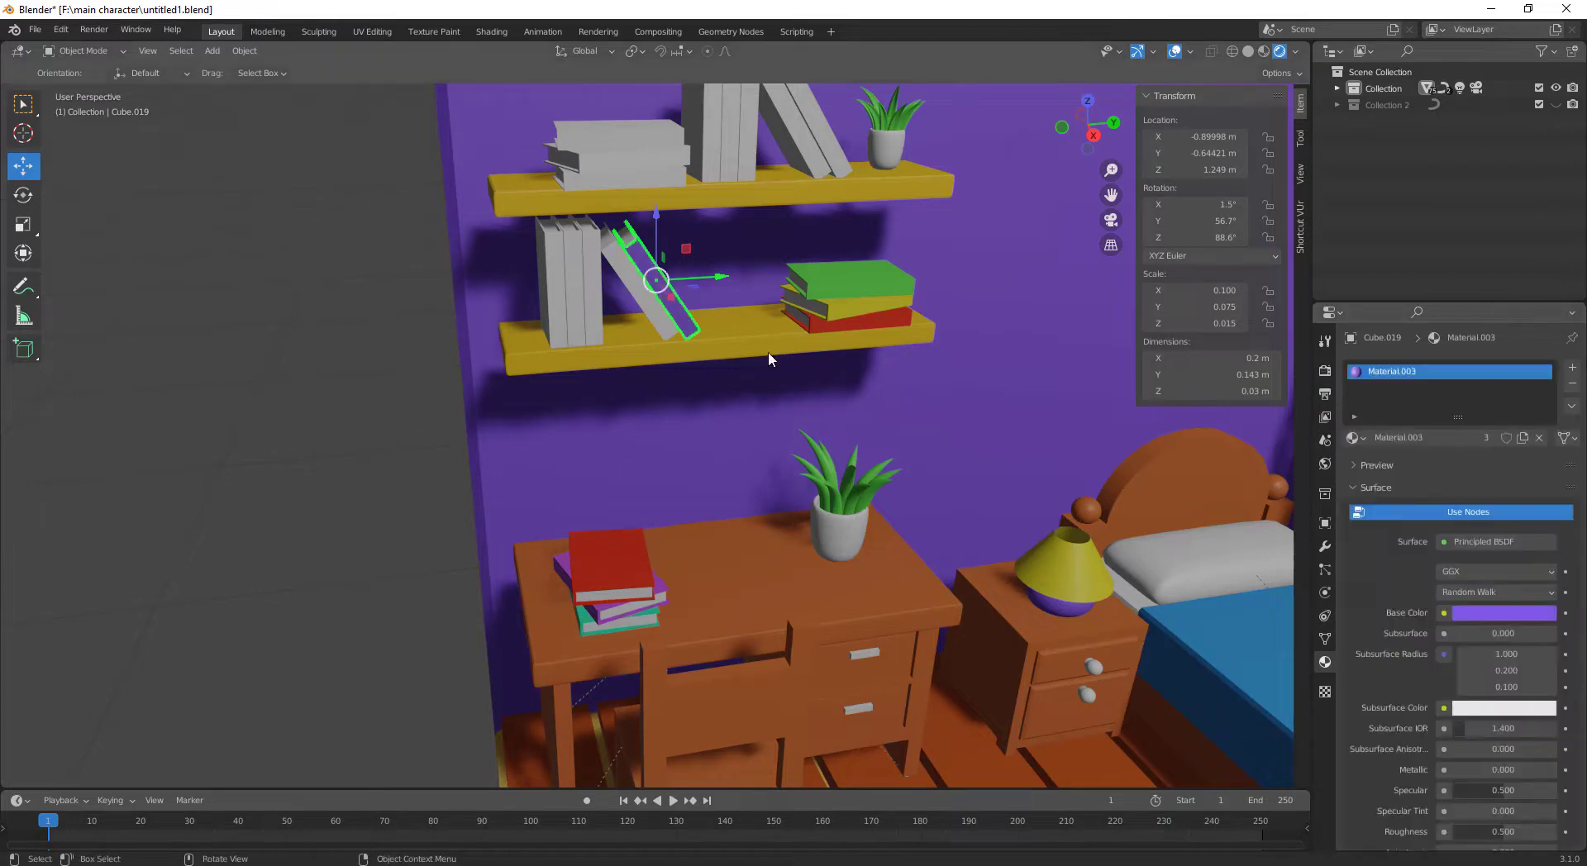
click(667, 330)
click(1352, 438)
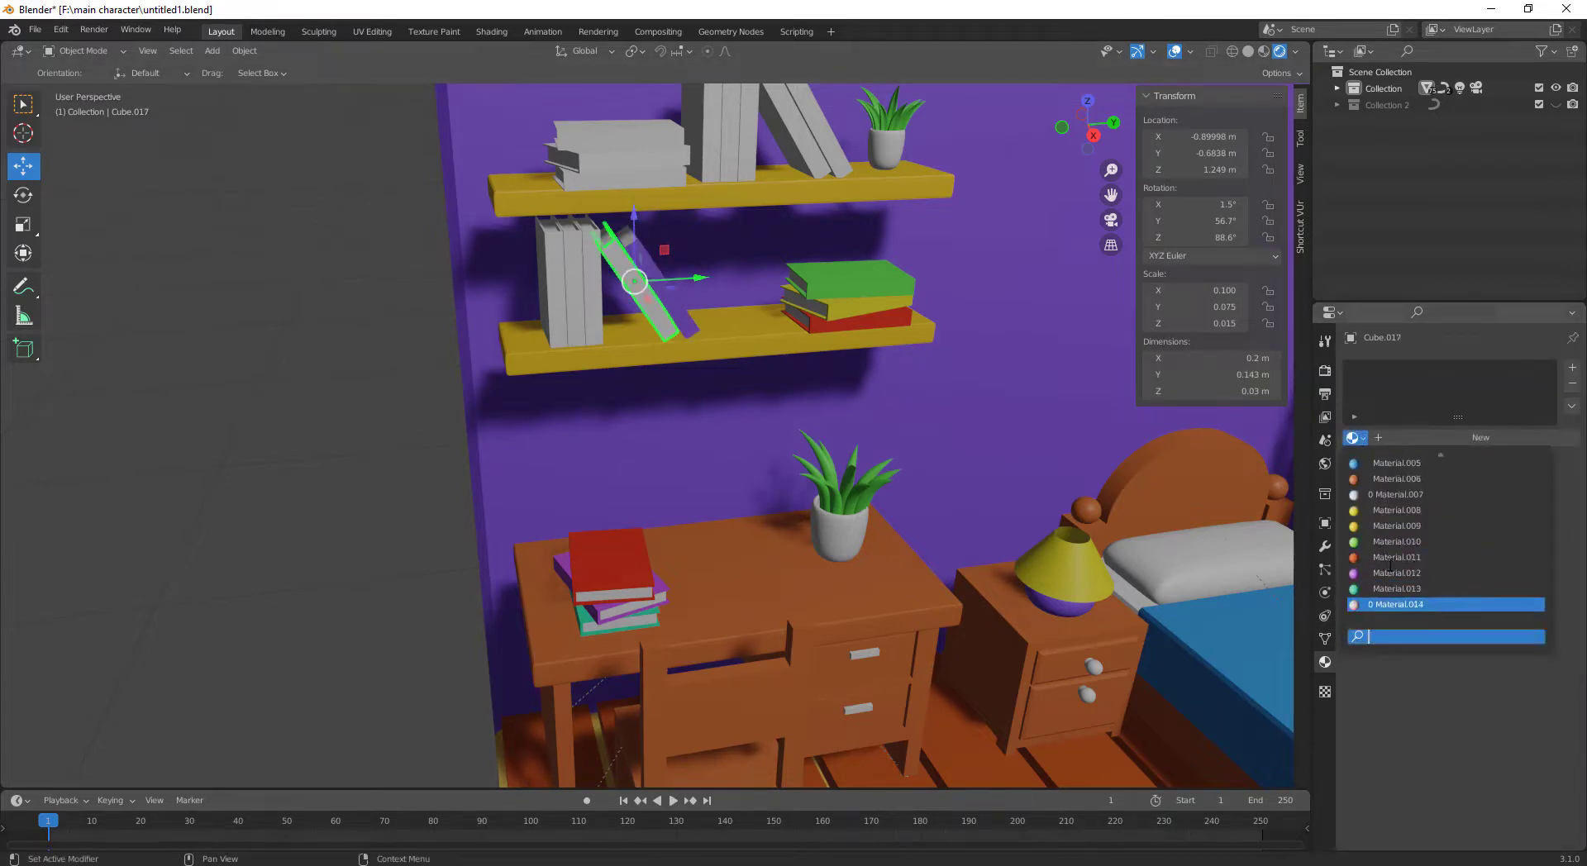
click(1395, 589)
click(591, 293)
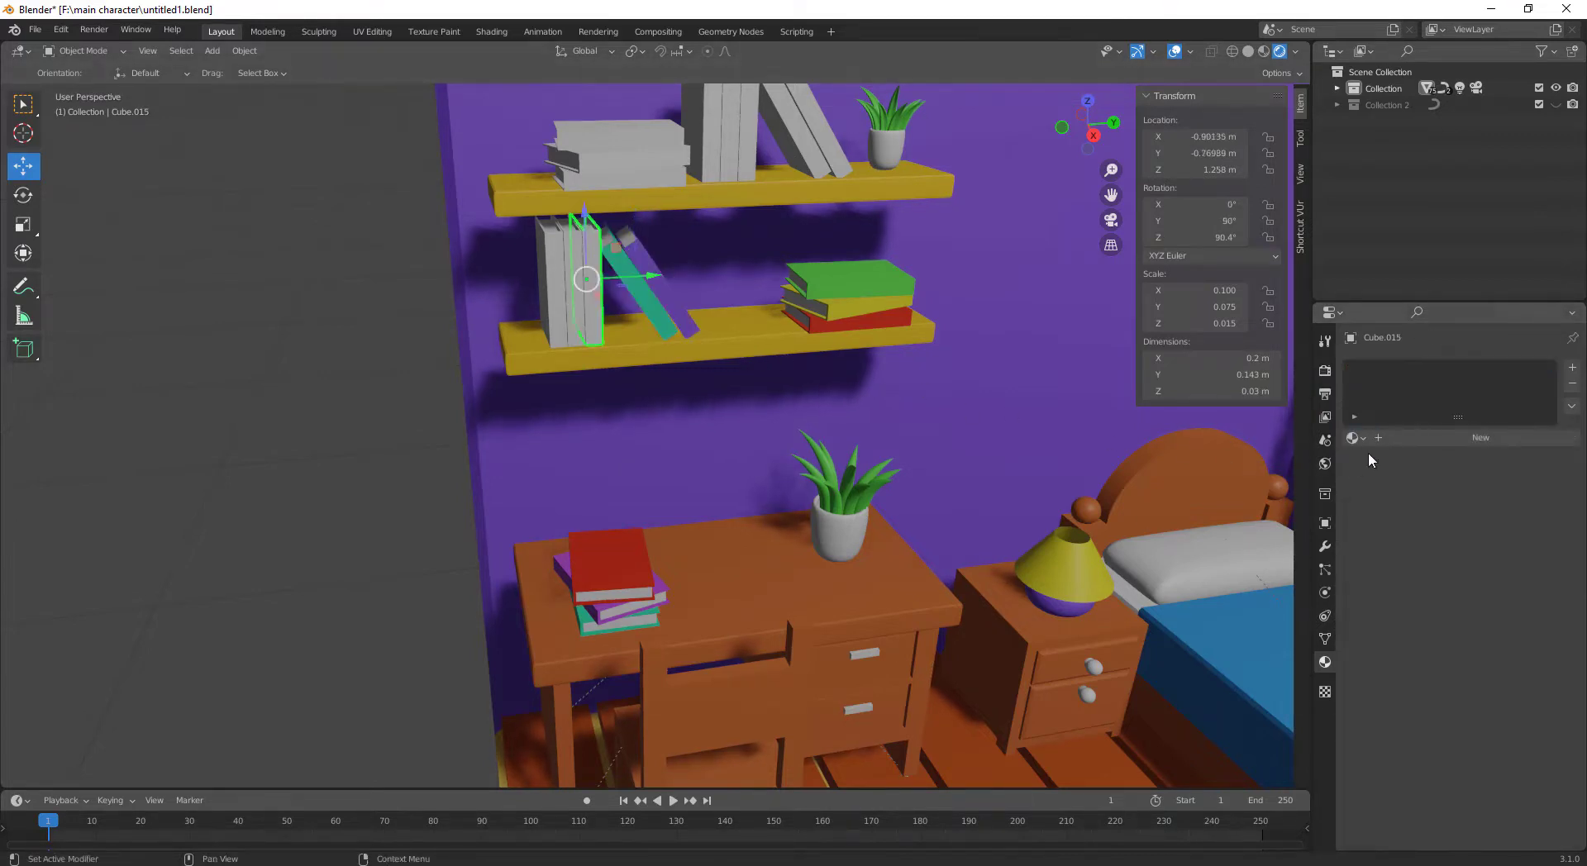
click(1352, 438)
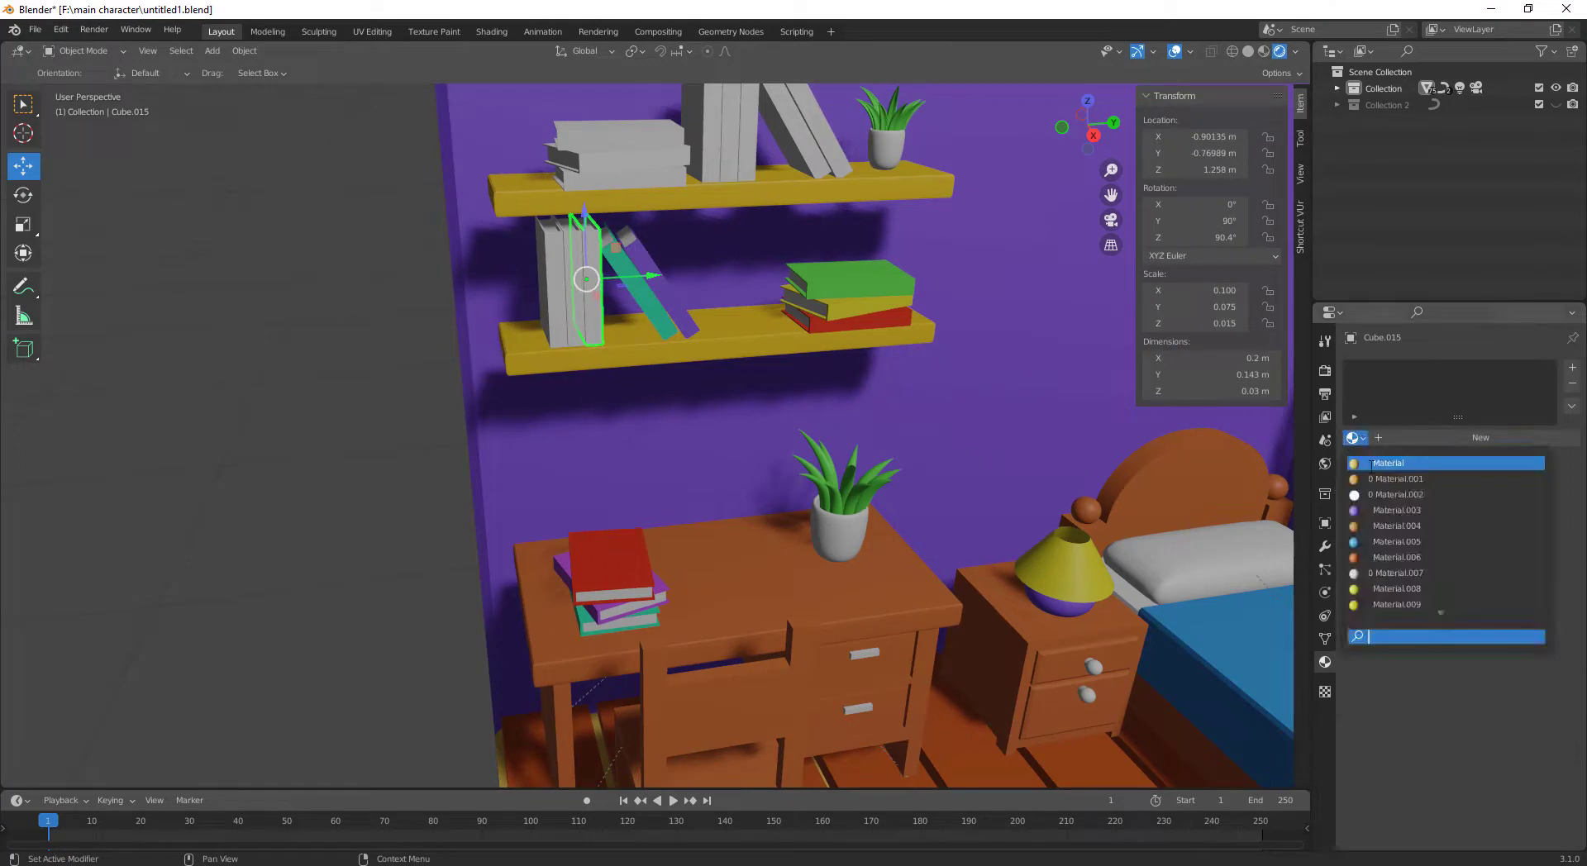
click(587, 341)
click(1352, 438)
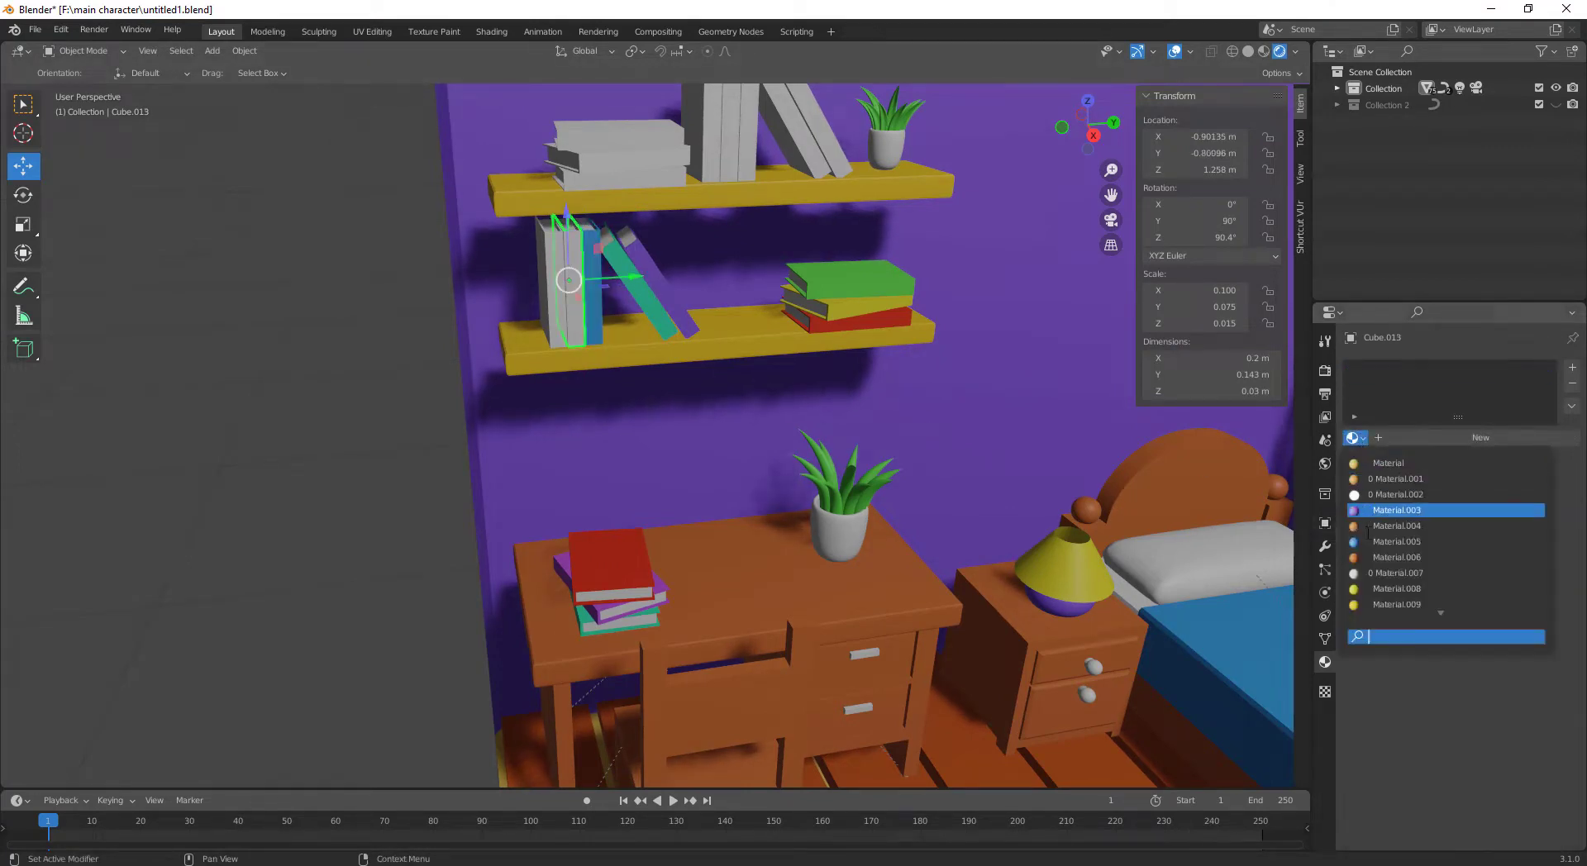
click(1389, 573)
Give the last grey lower-shelf book a new dark green material
click(560, 322)
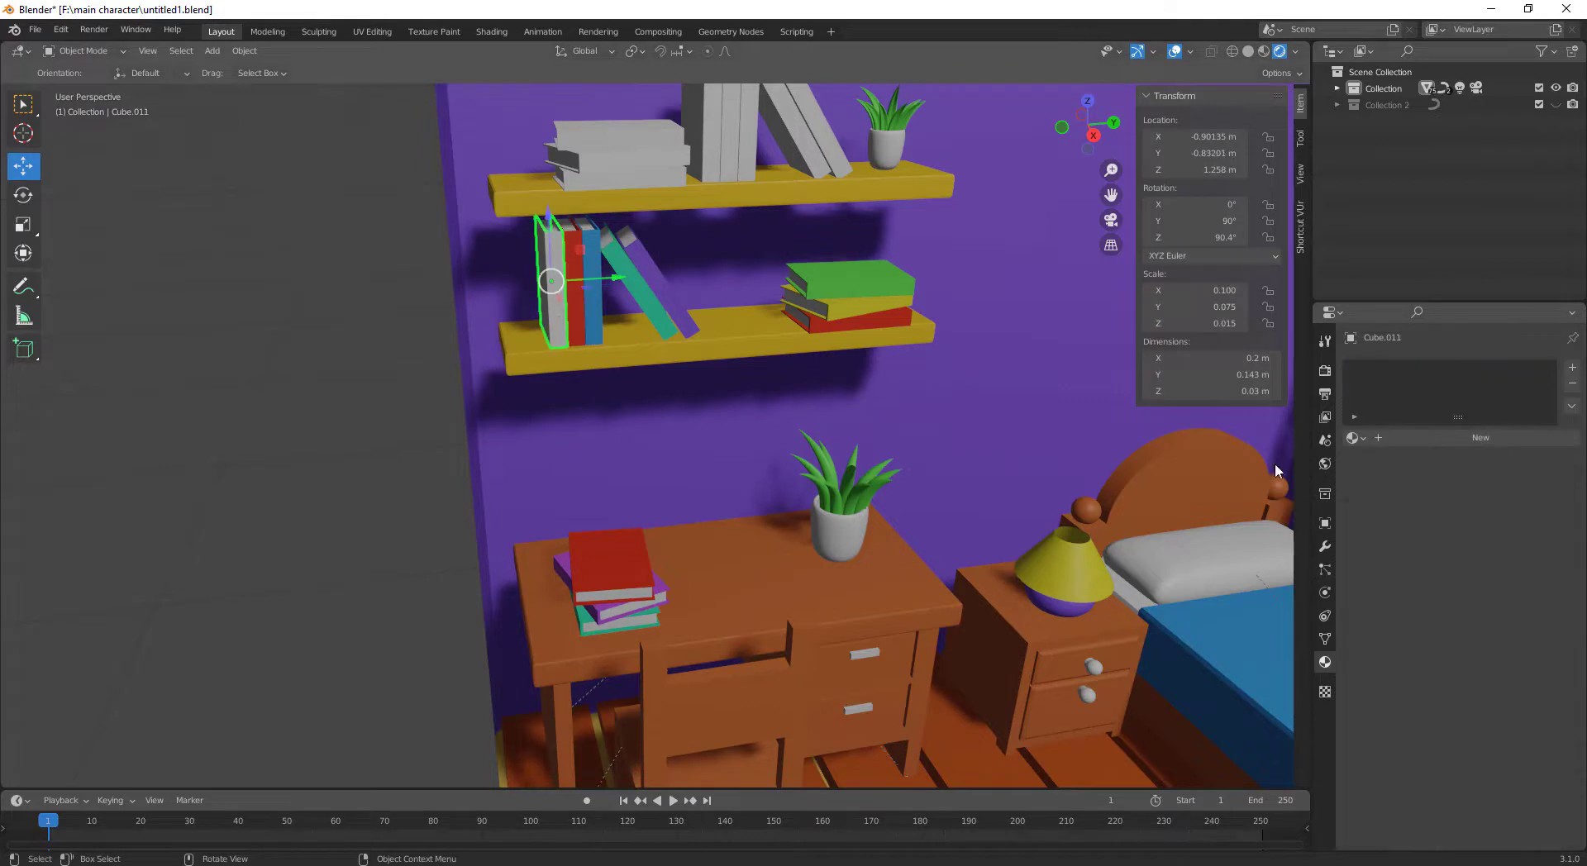
click(1362, 435)
click(1475, 438)
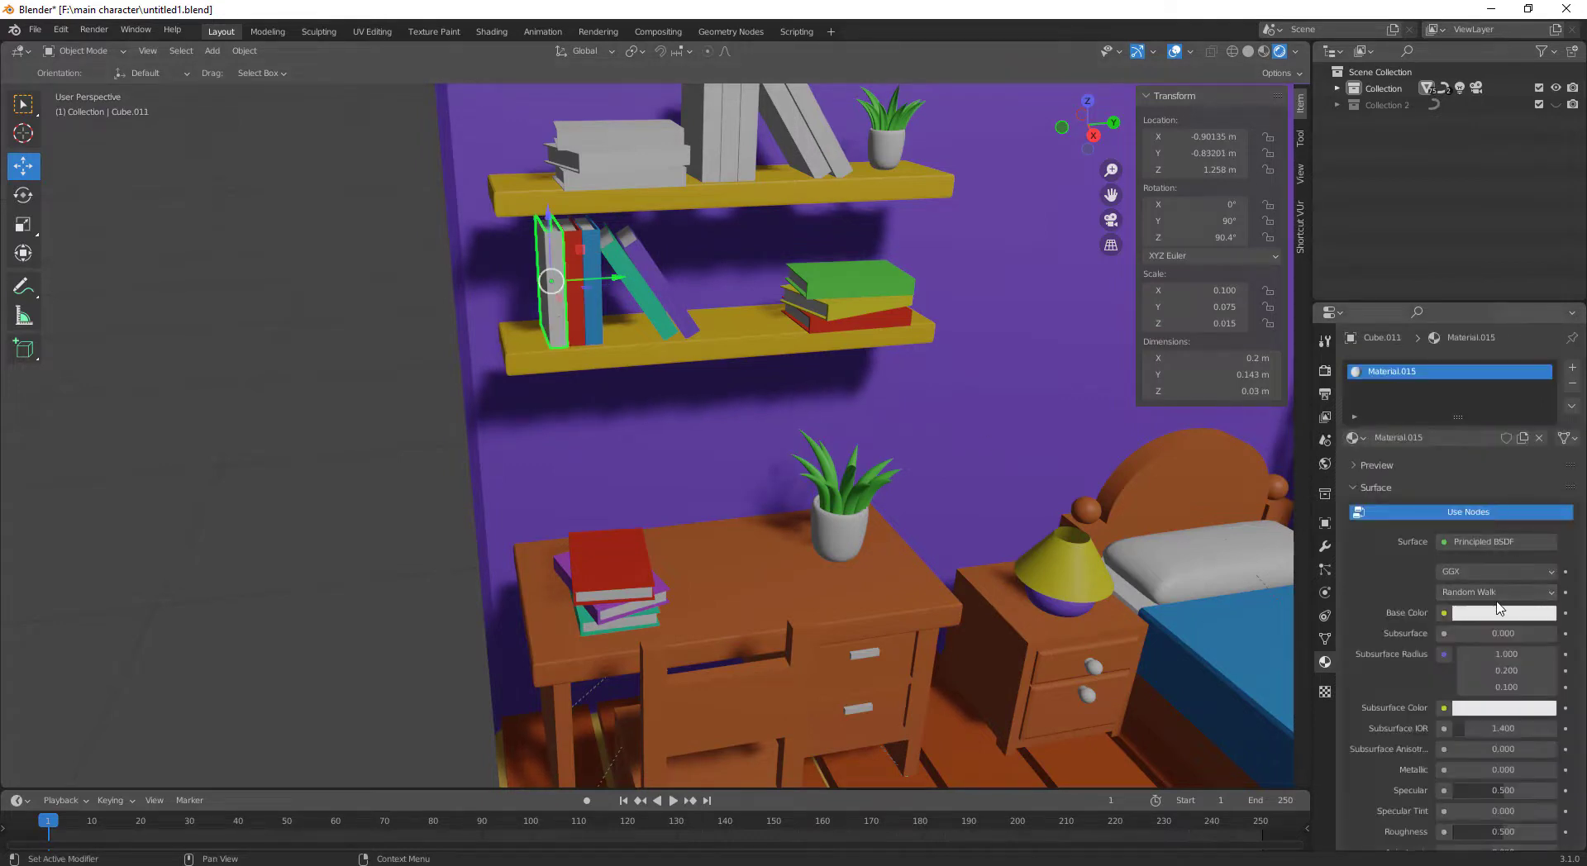
click(1501, 613)
drag(1474, 469, 1425, 400)
drag(1542, 385, 1538, 443)
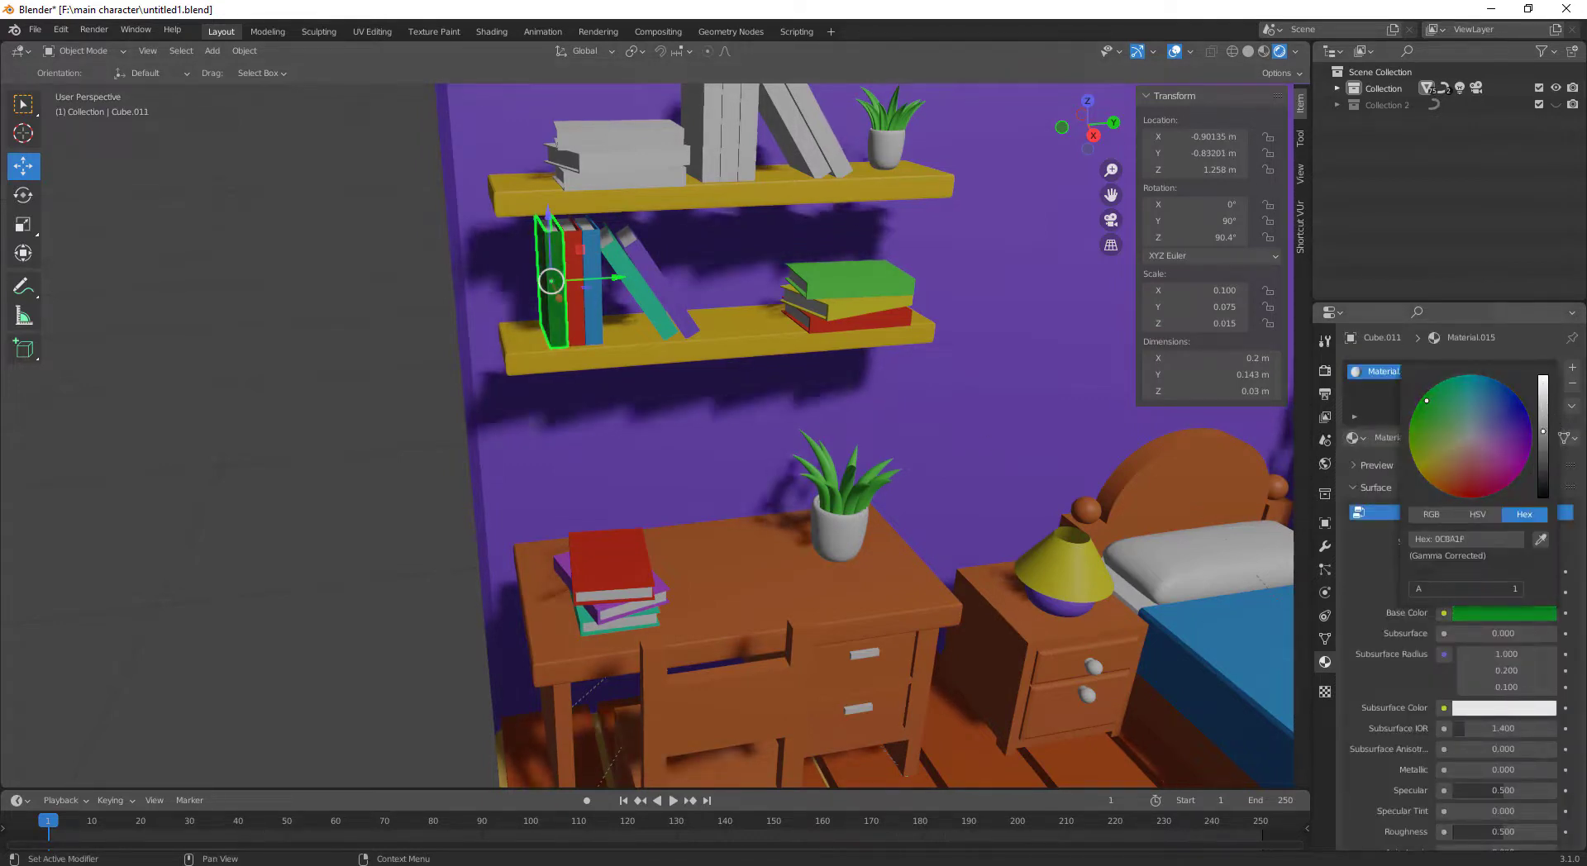
click(725, 145)
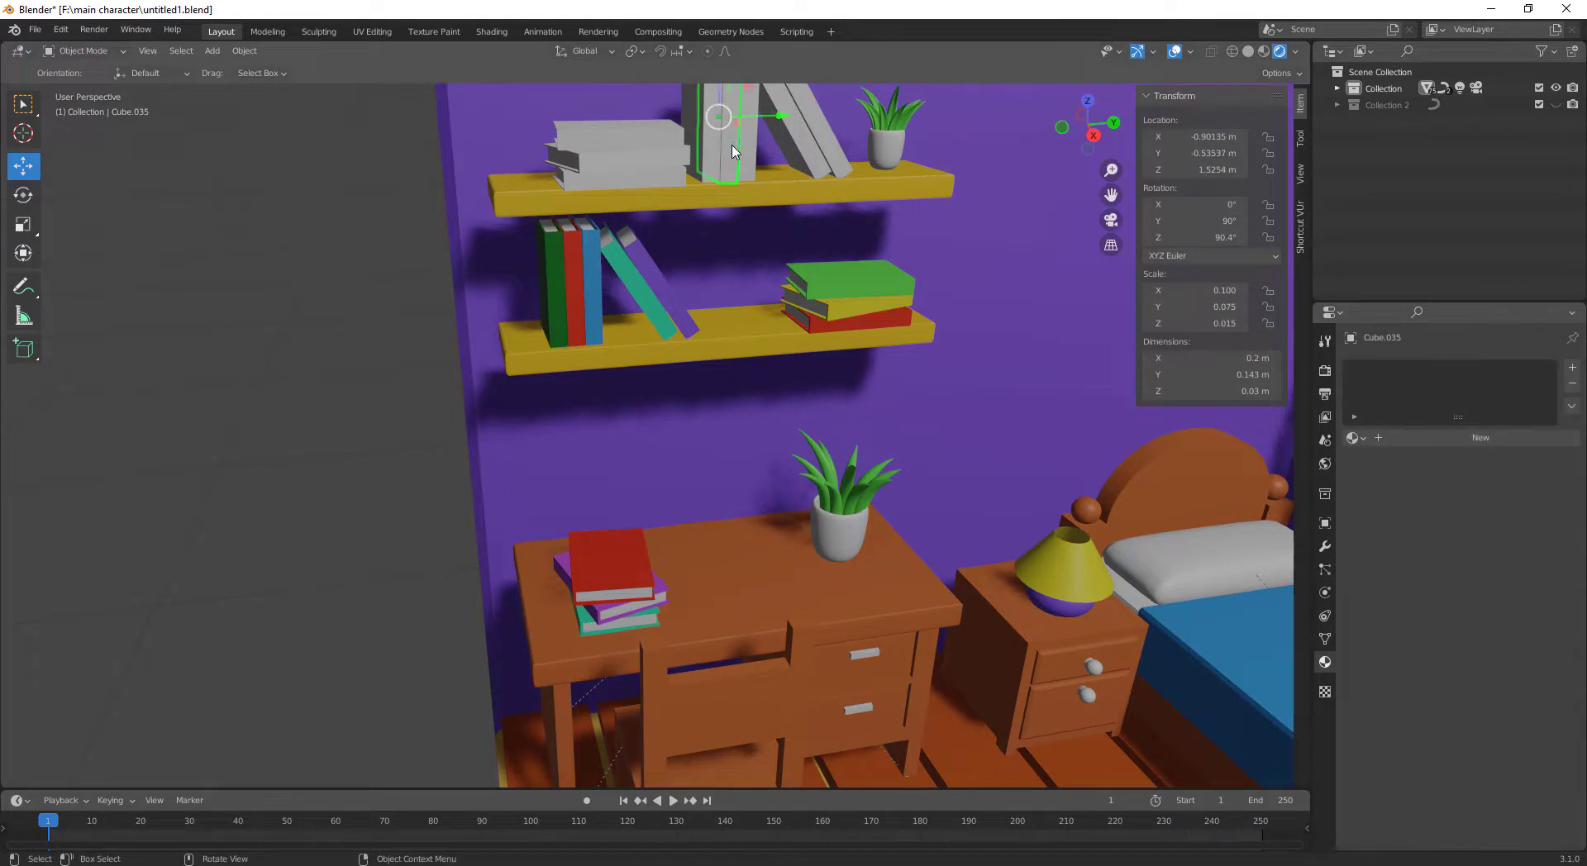
Give three top-shelf books blue Material.005, red Material.011 and magenta Material.012
click(1353, 437)
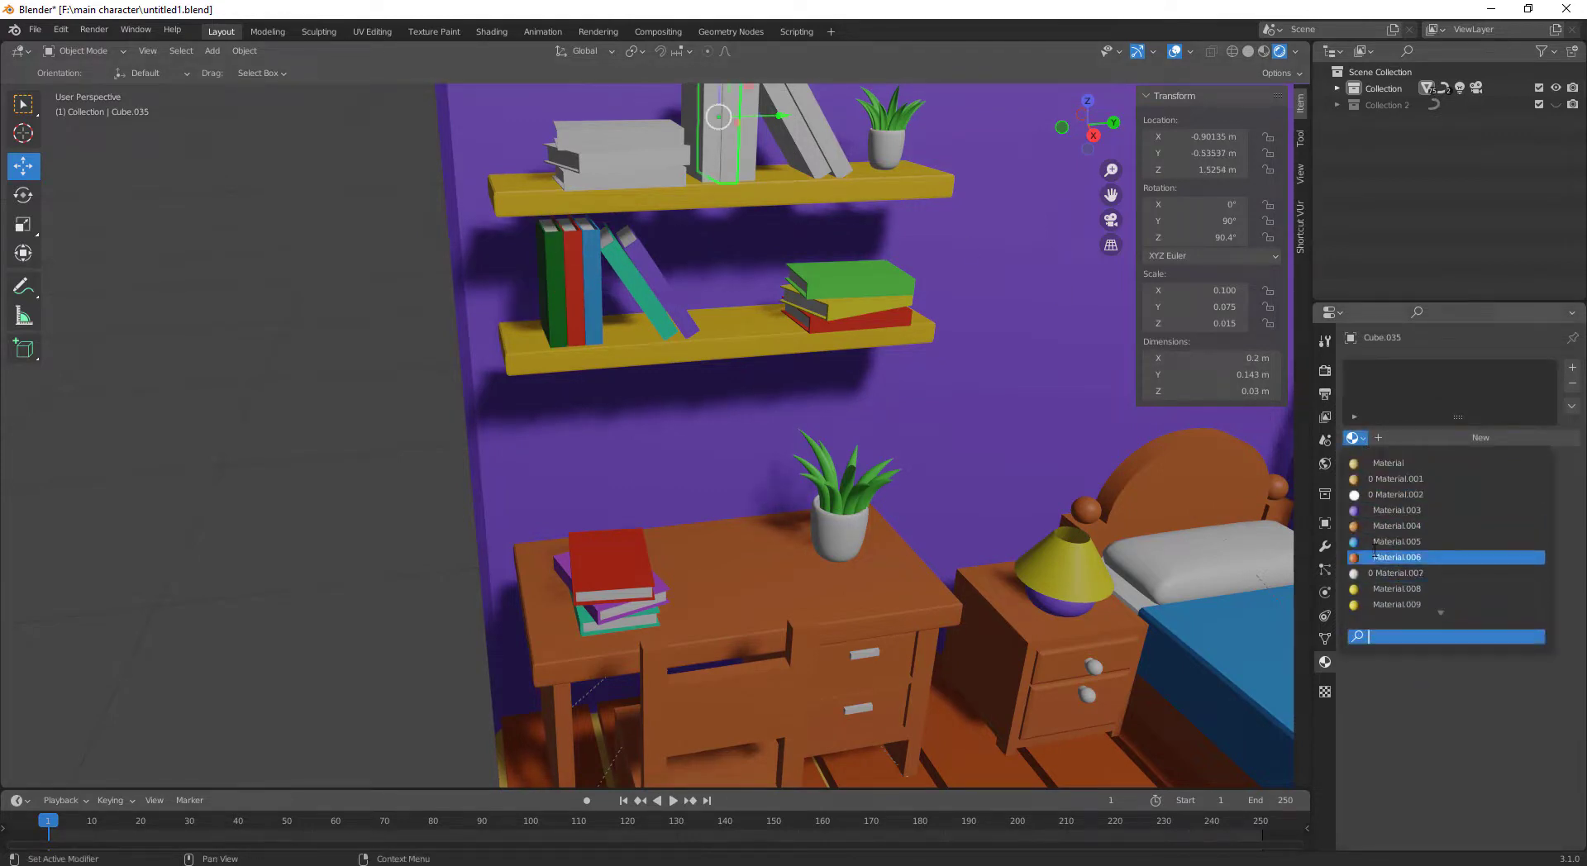
click(1397, 541)
click(740, 145)
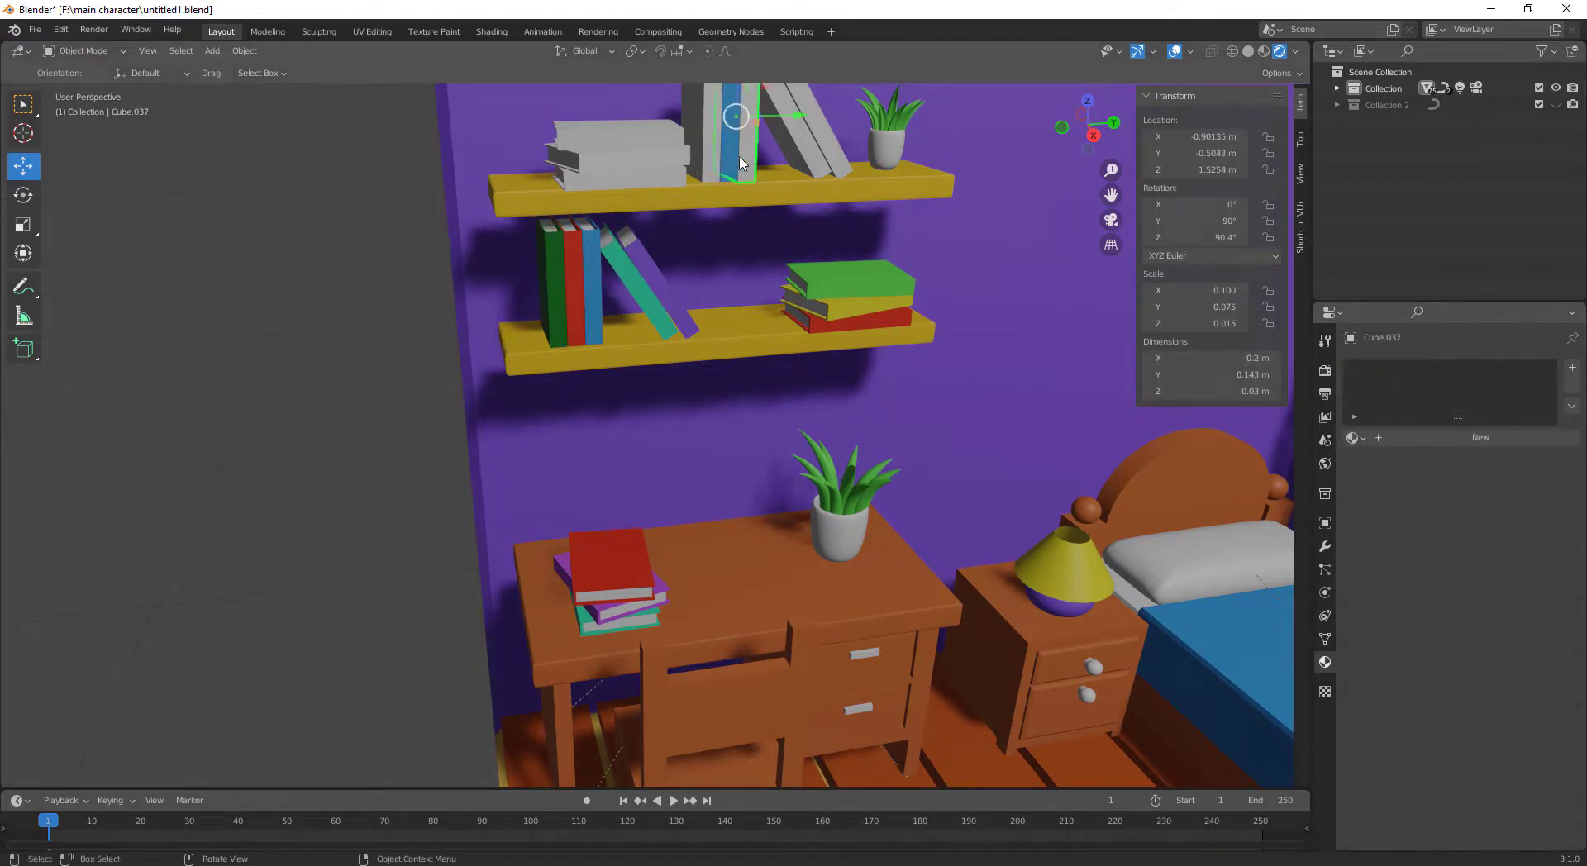
click(1354, 437)
click(1405, 583)
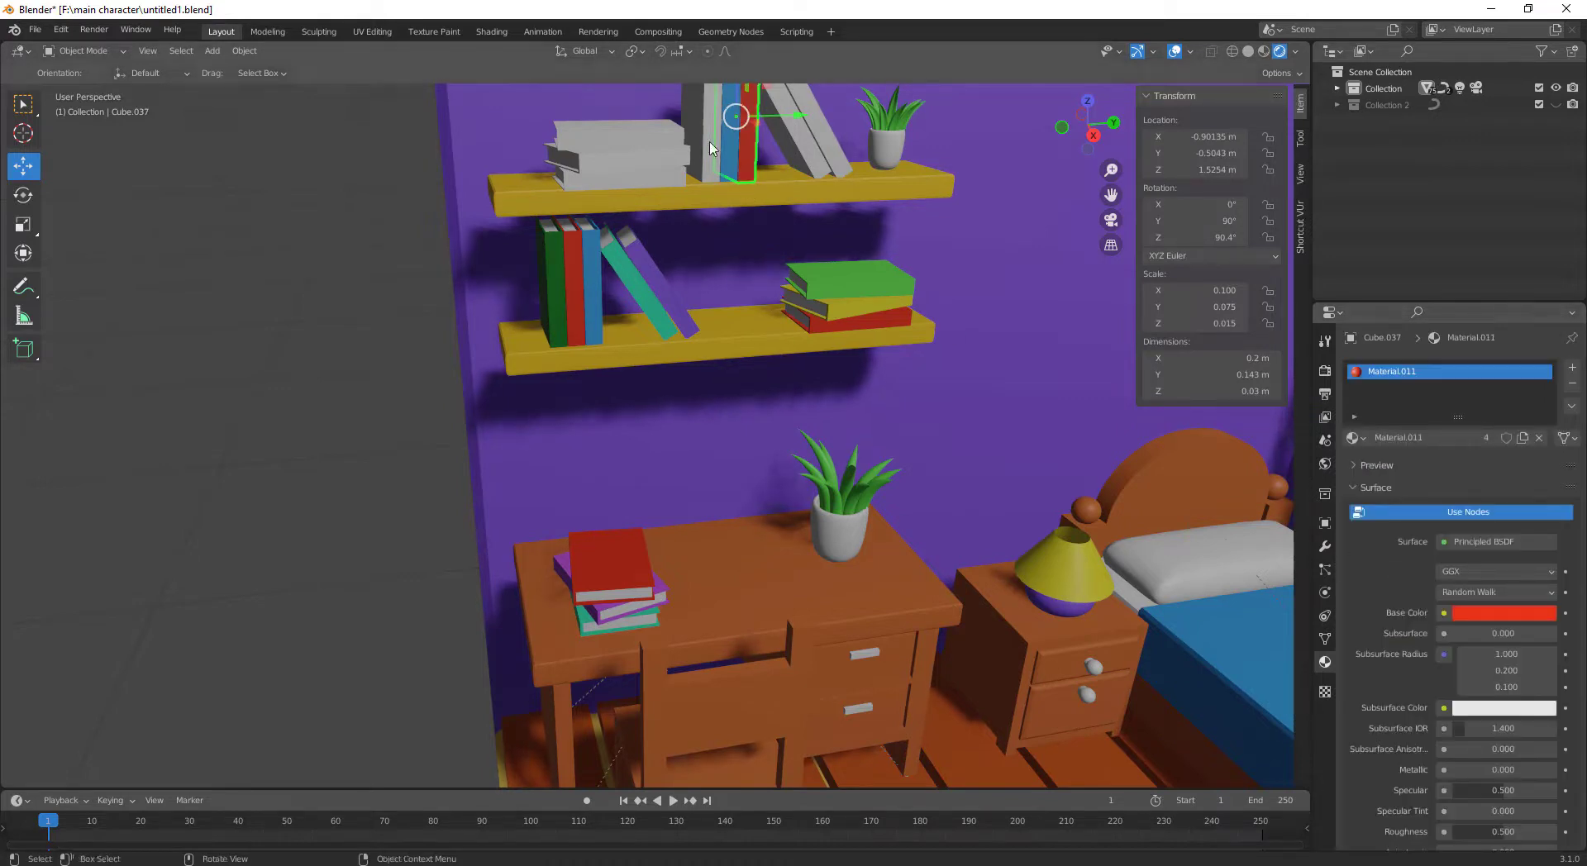
click(710, 148)
click(1355, 439)
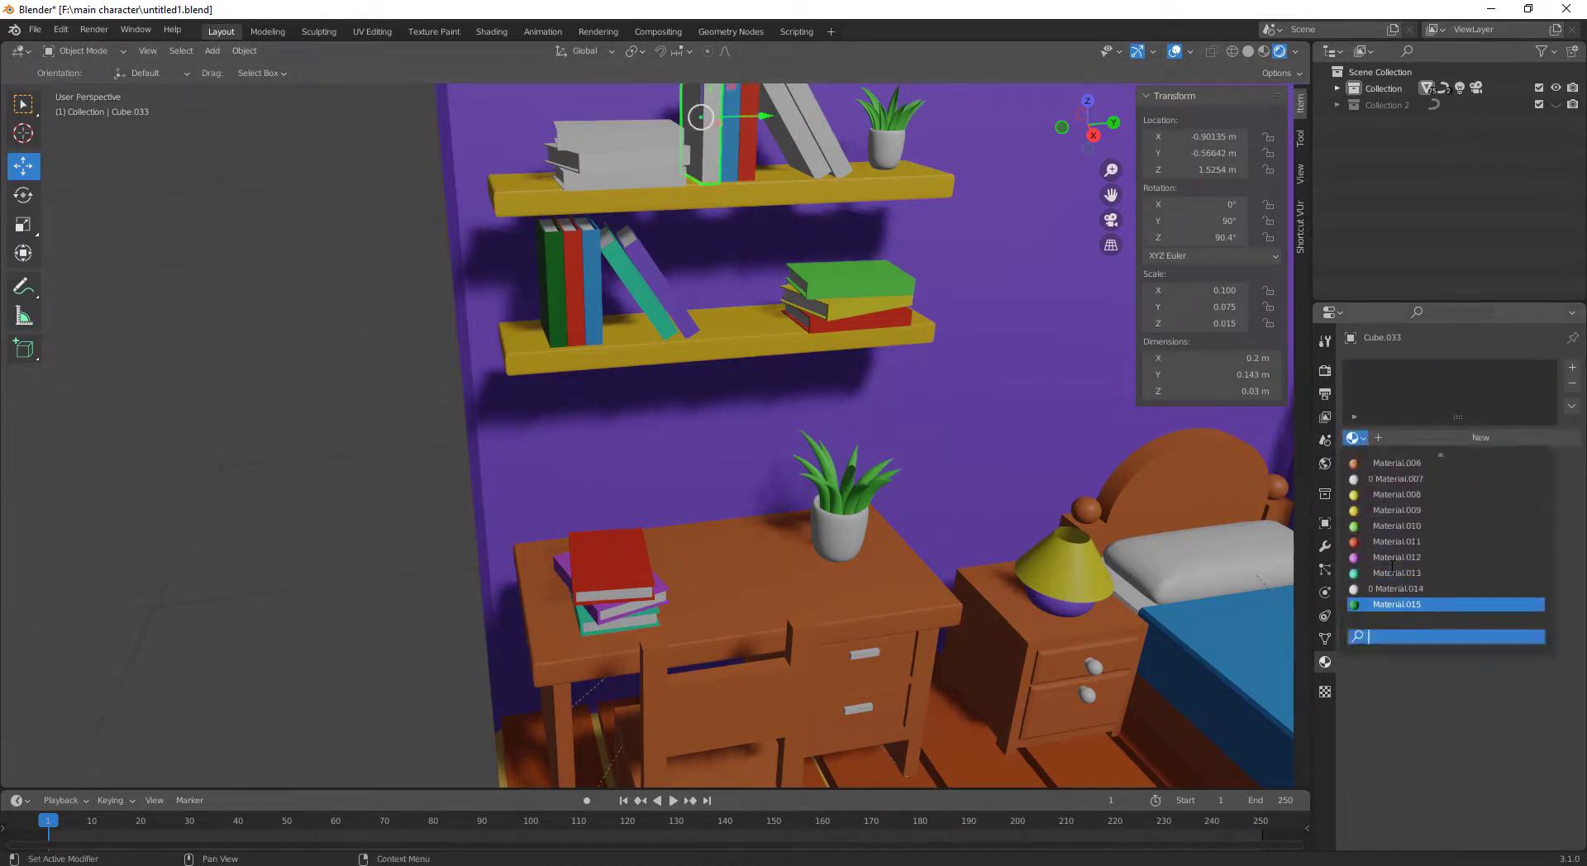
click(1422, 570)
Give one leaning top-shelf book an existing material and the other a new yellow-green one
click(817, 167)
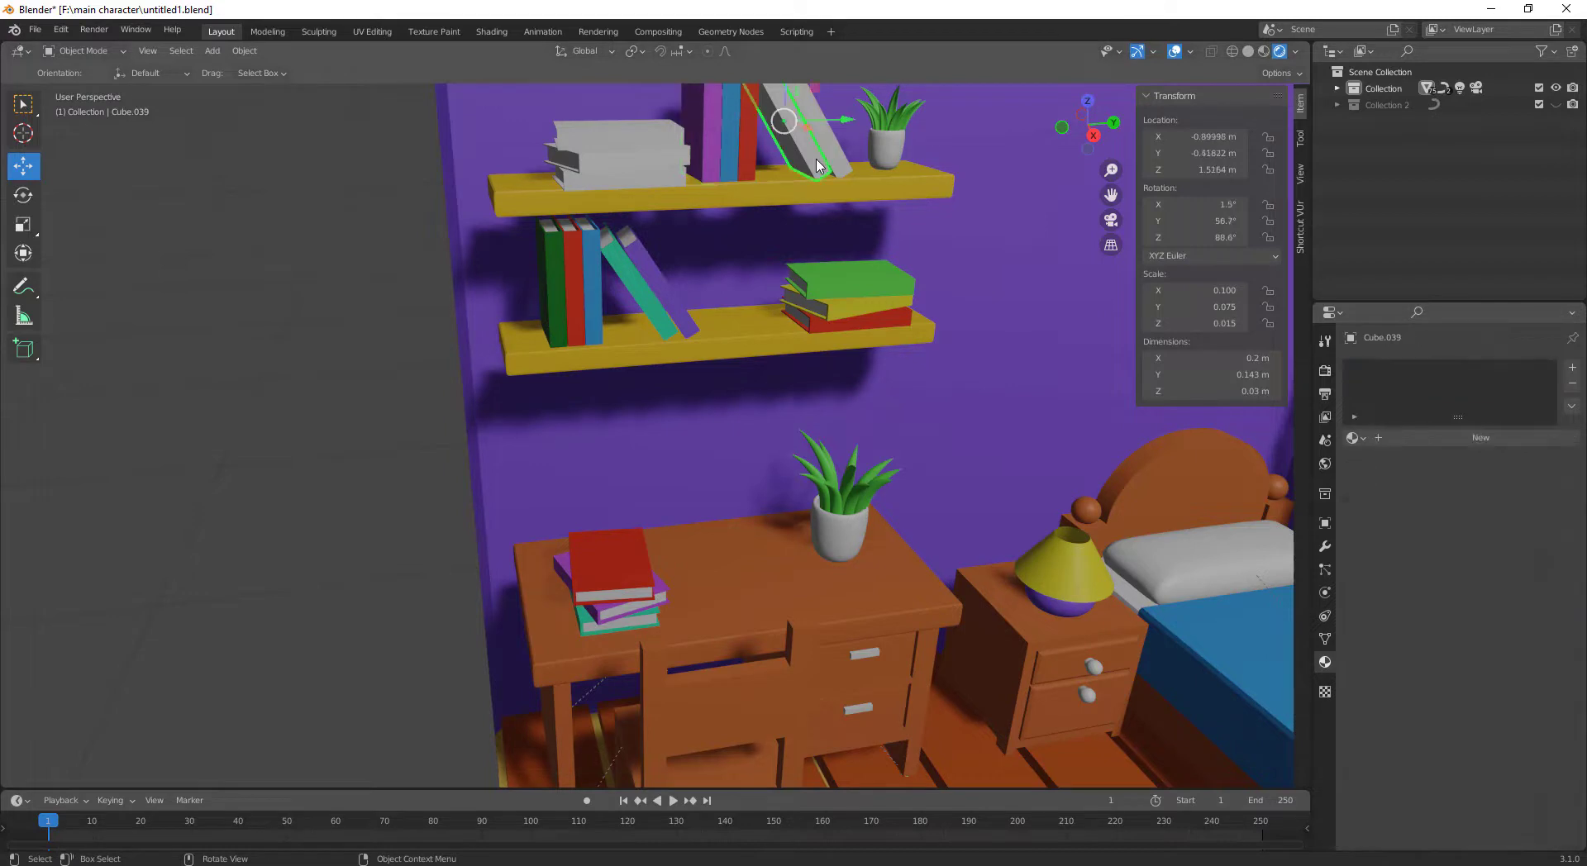
click(1353, 438)
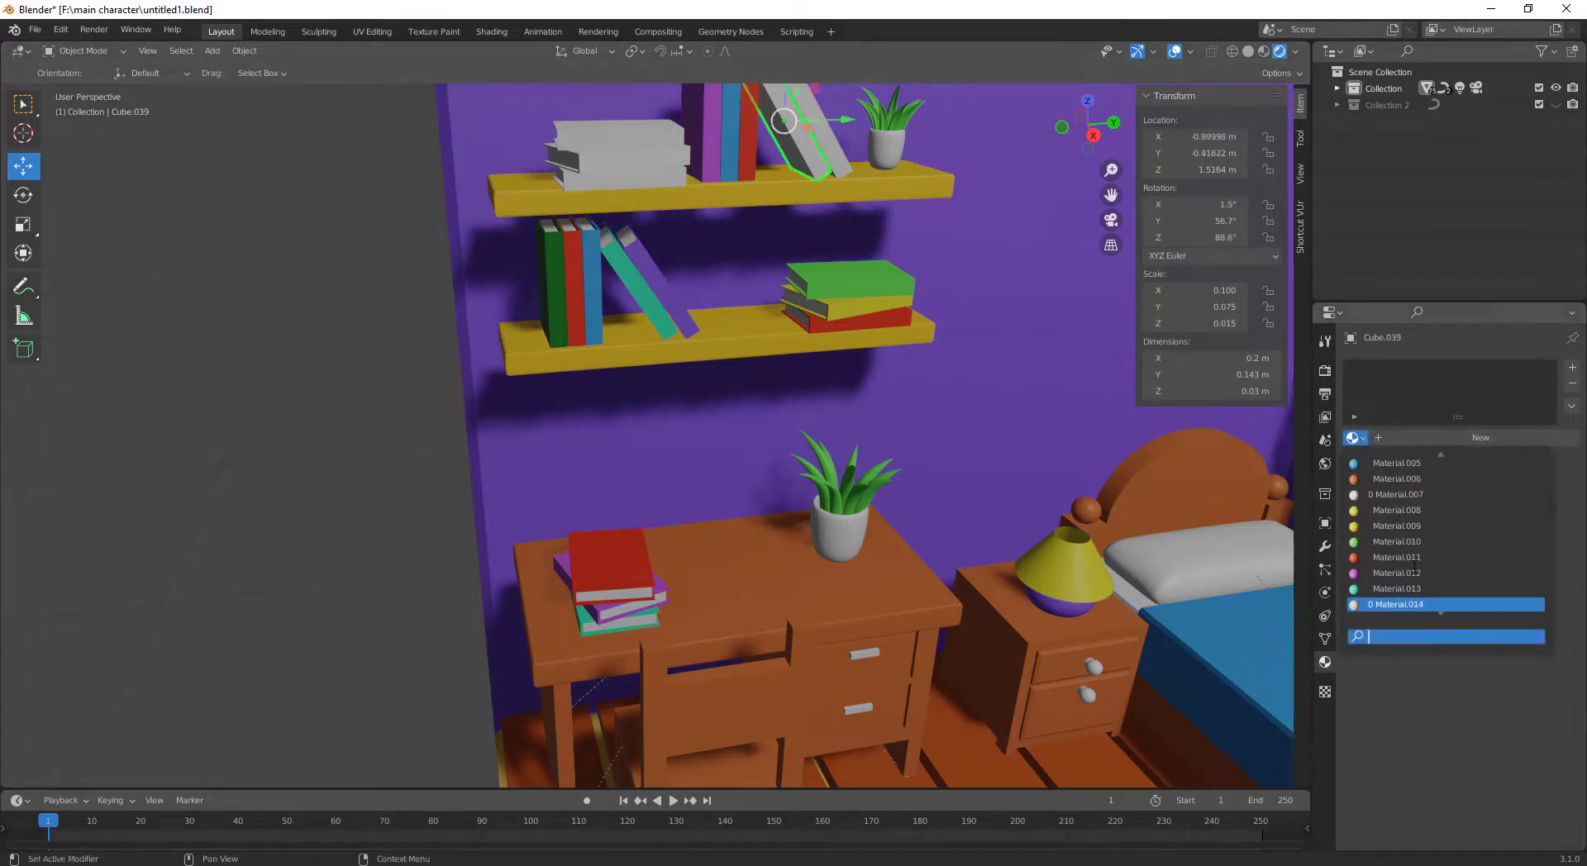
click(1390, 556)
click(829, 155)
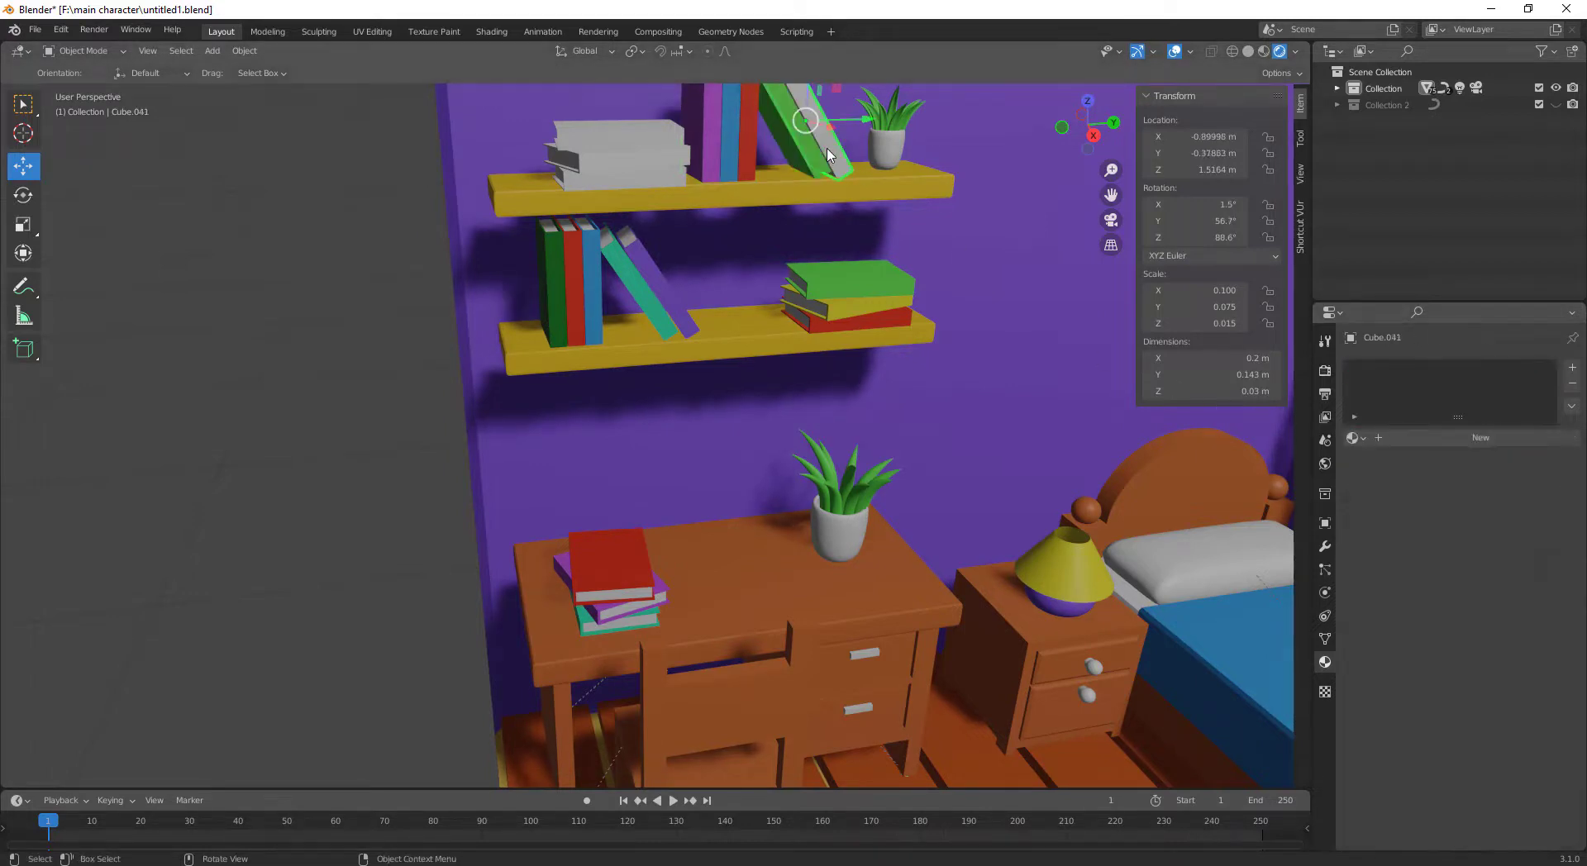
click(1438, 438)
click(1482, 615)
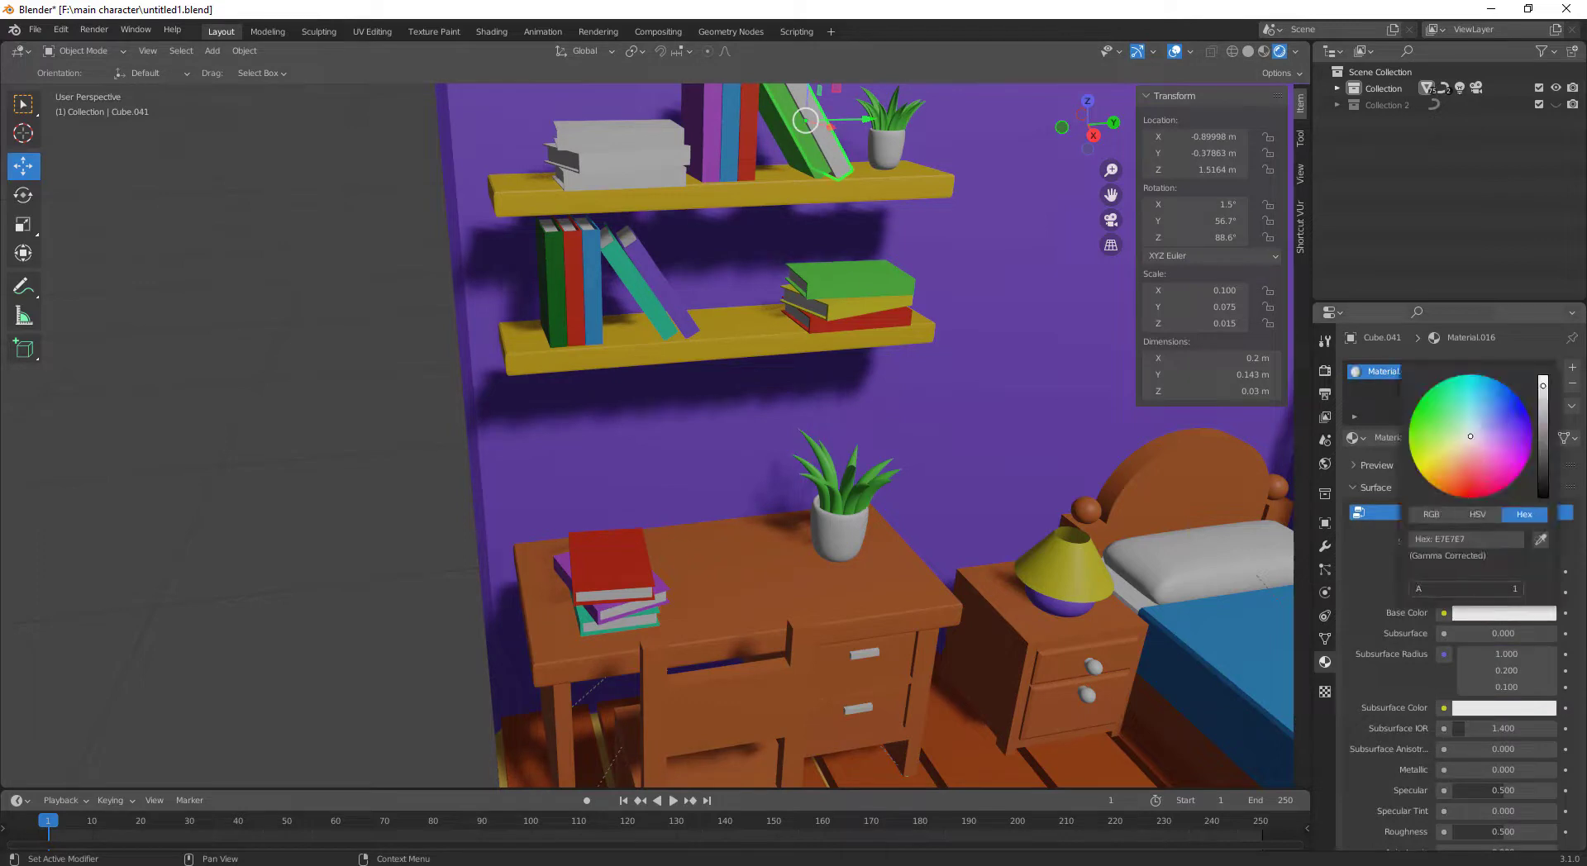
mouse_move(1488, 463)
mouse_down()
mouse_move(1511, 467)
mouse_move(1424, 417)
mouse_move(1419, 455)
mouse_up()
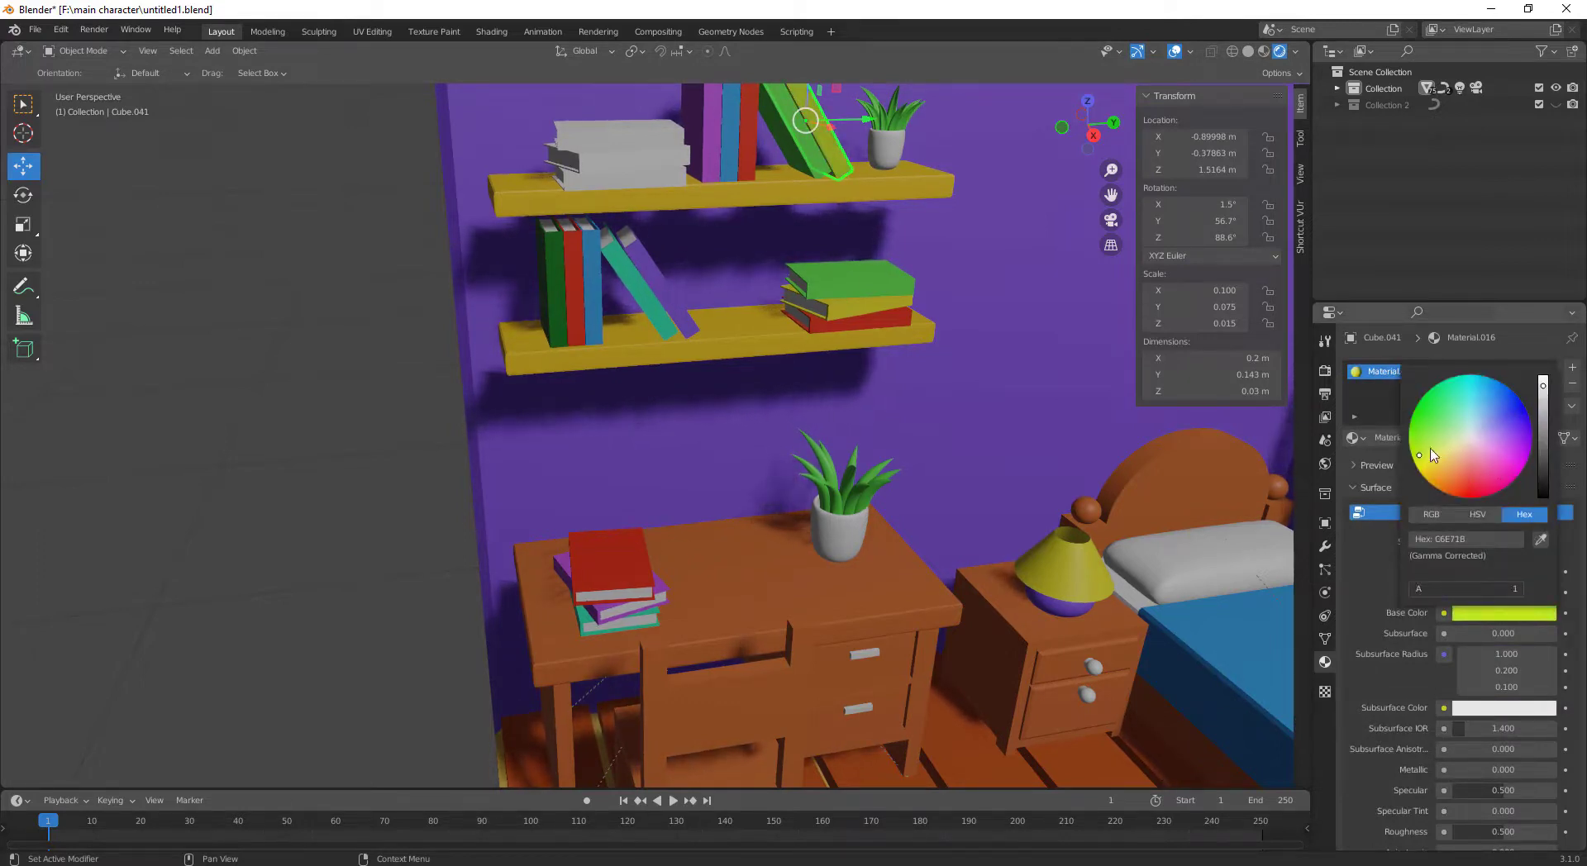
Assign red Material.011 to the top book and blue Material.005 to the next book down
click(644, 149)
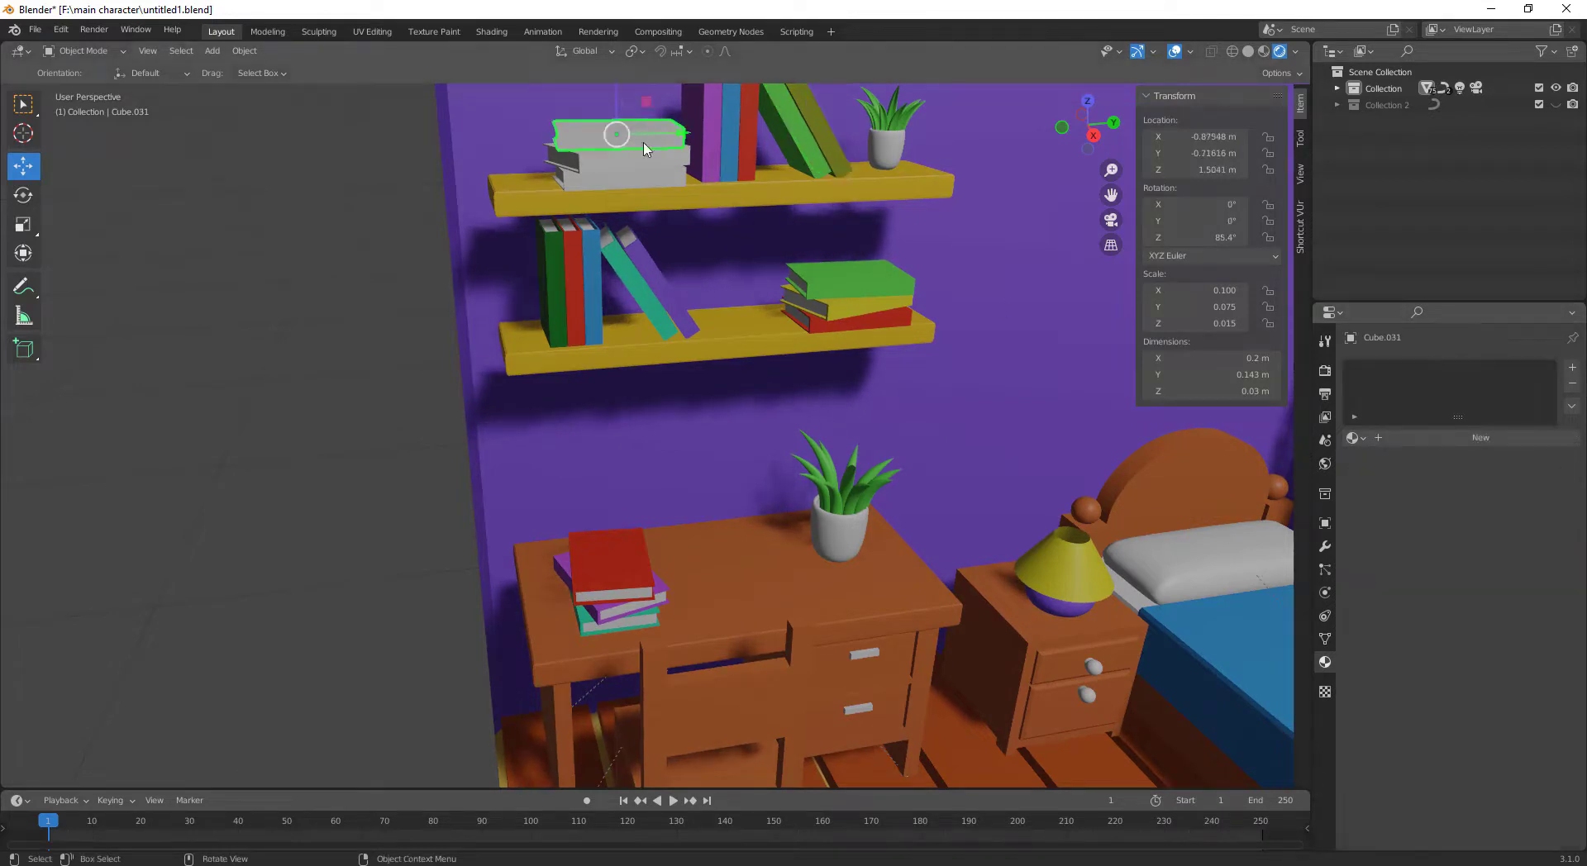
click(1355, 438)
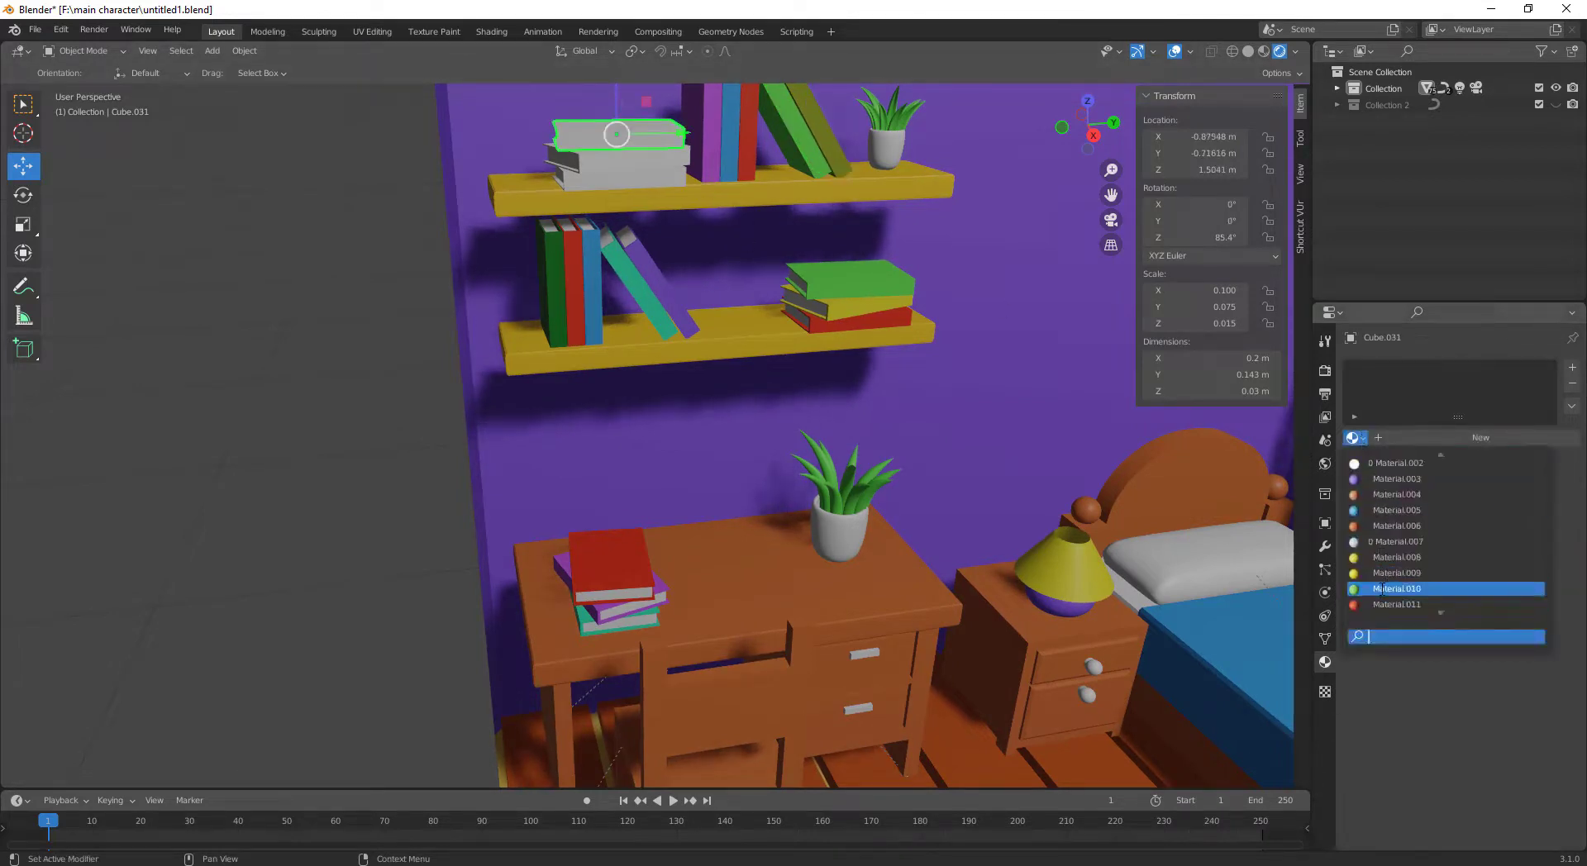
click(1405, 596)
click(646, 172)
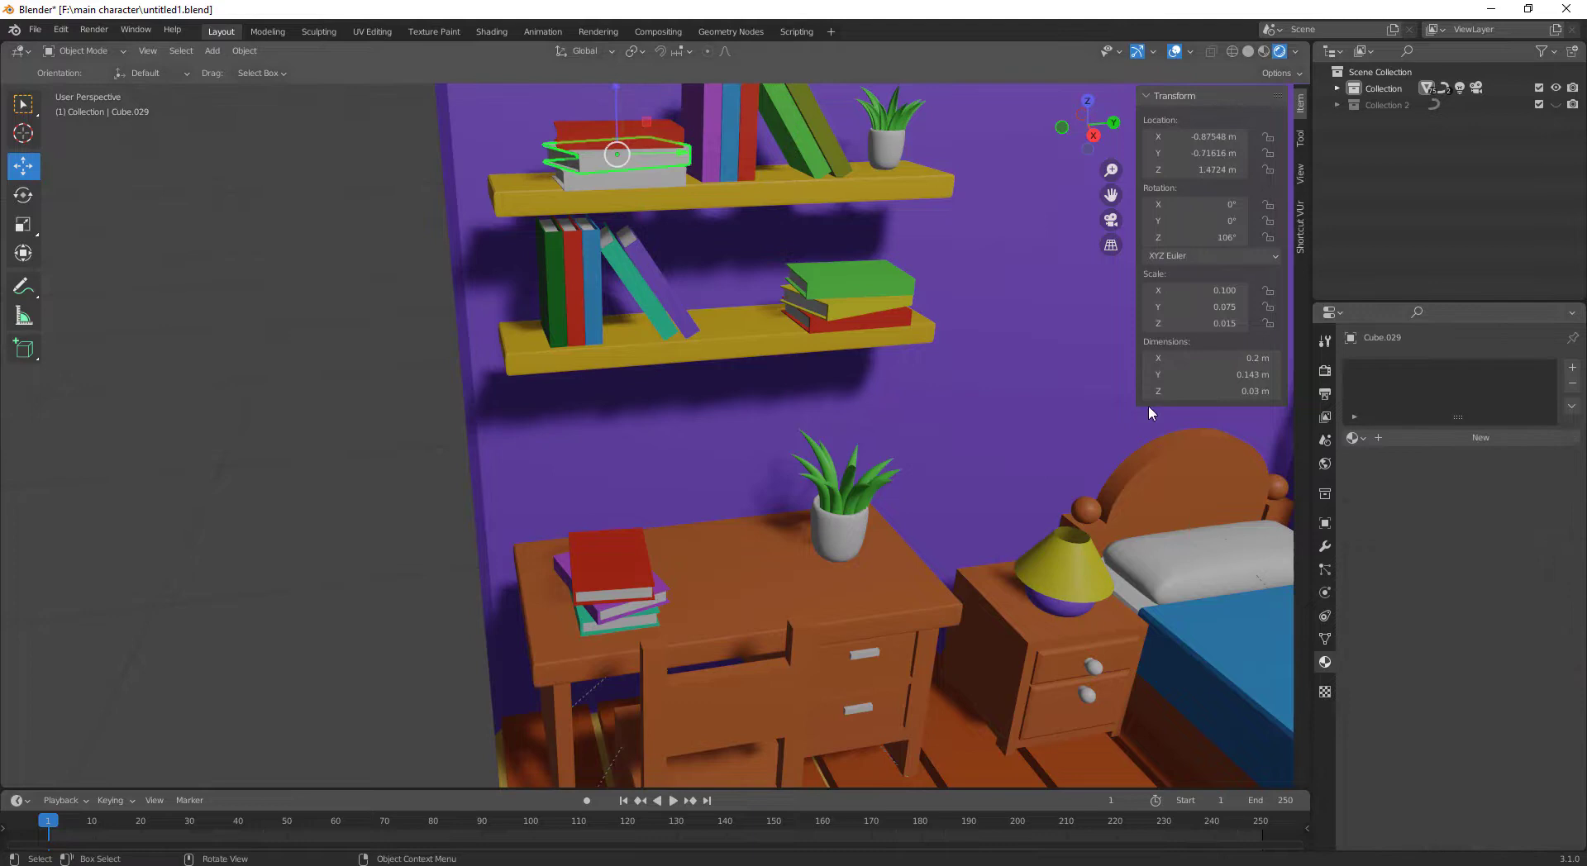
click(1353, 438)
click(1405, 529)
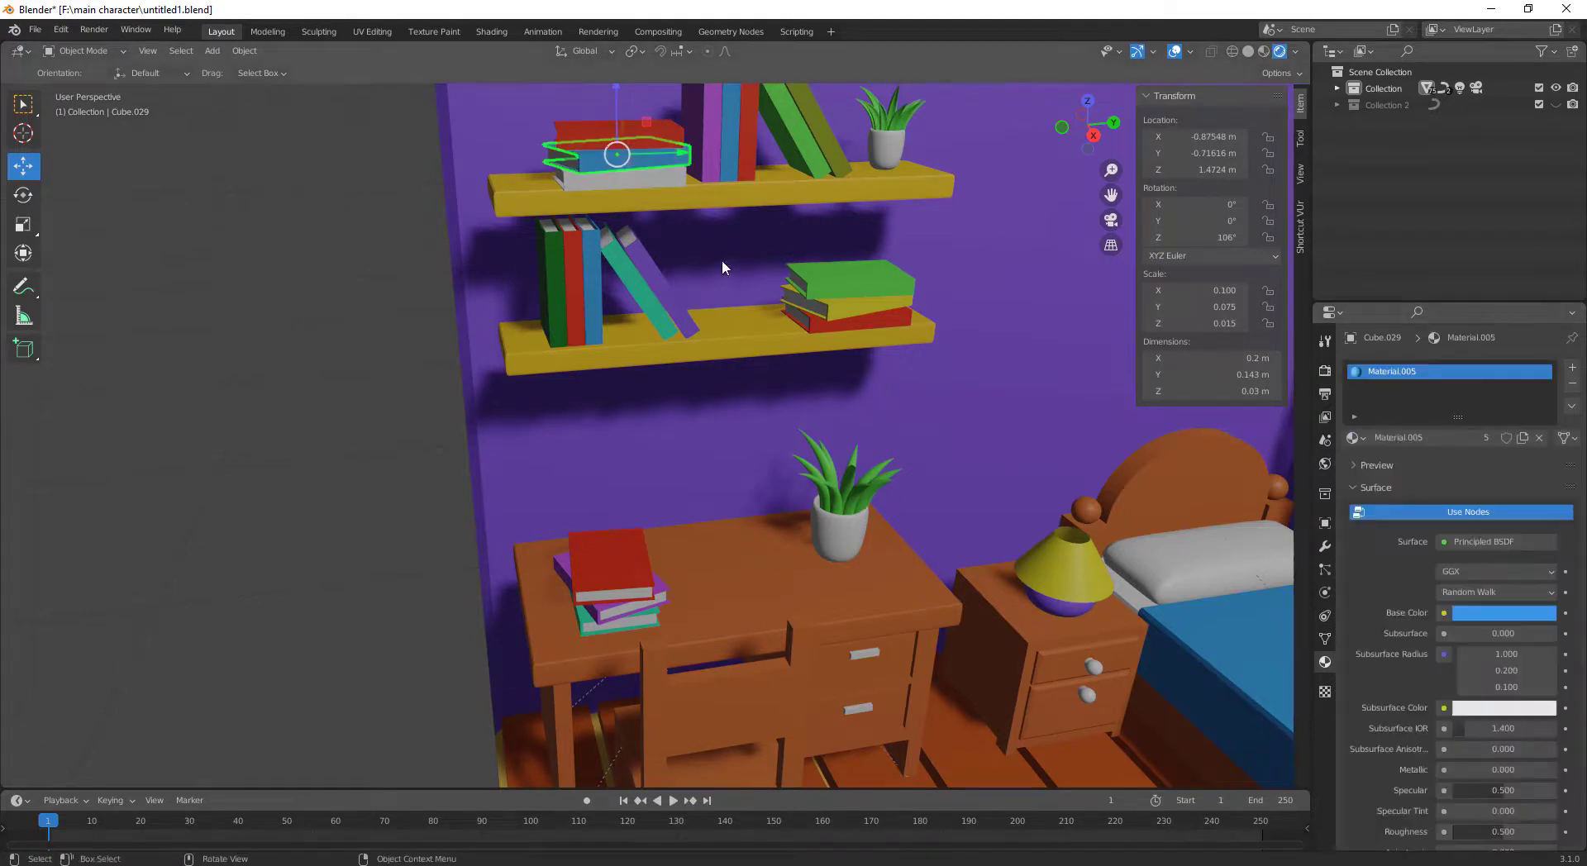
Give the third book yellow Material.008 and recolour that material pink, then check the lamp shade
click(646, 192)
click(1355, 440)
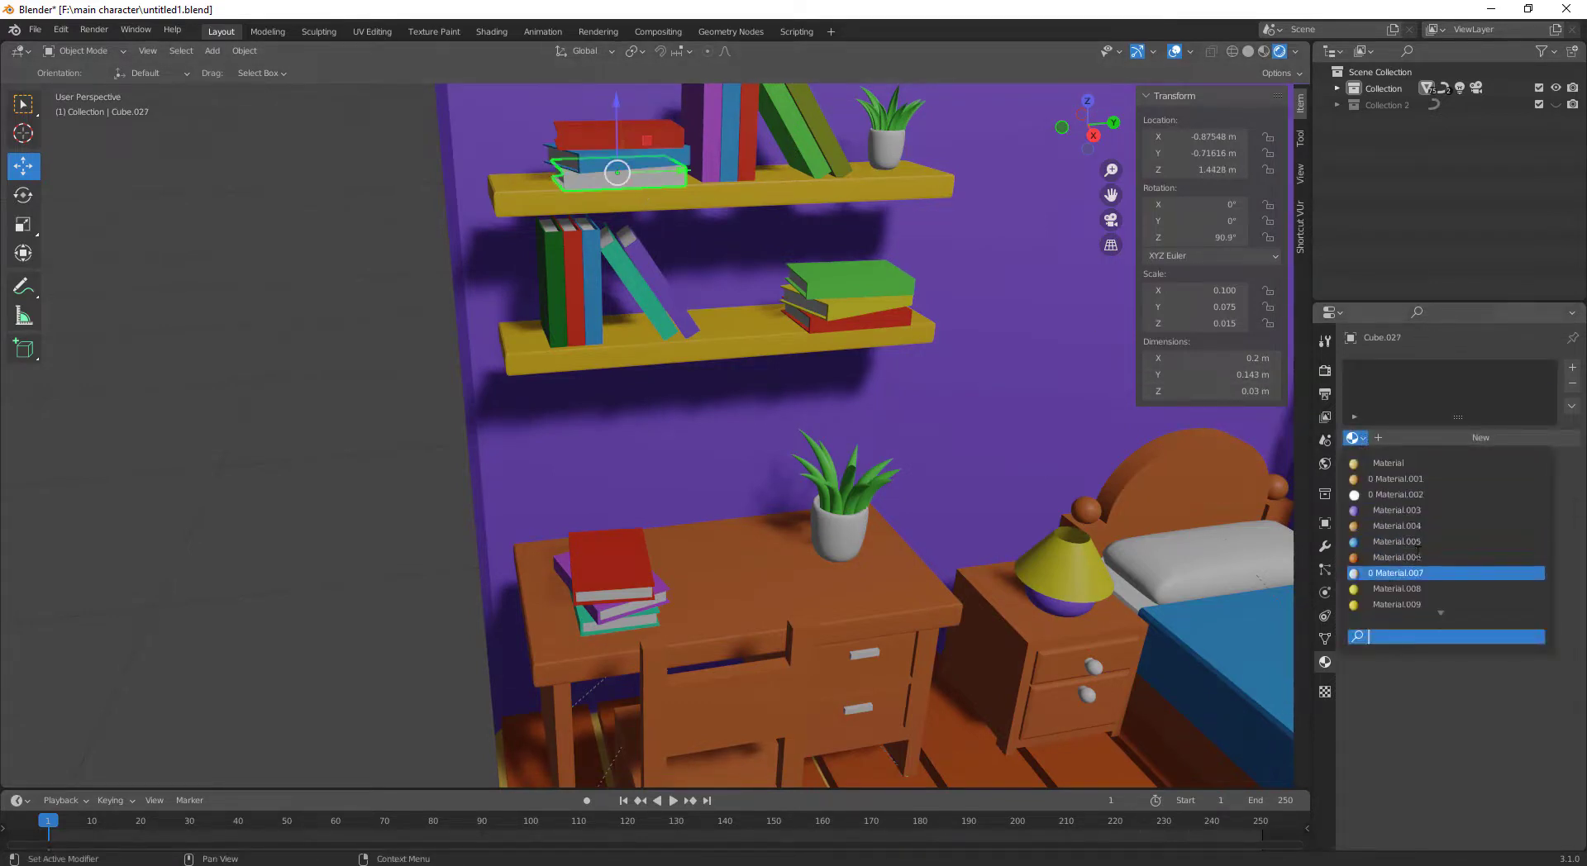
click(1377, 583)
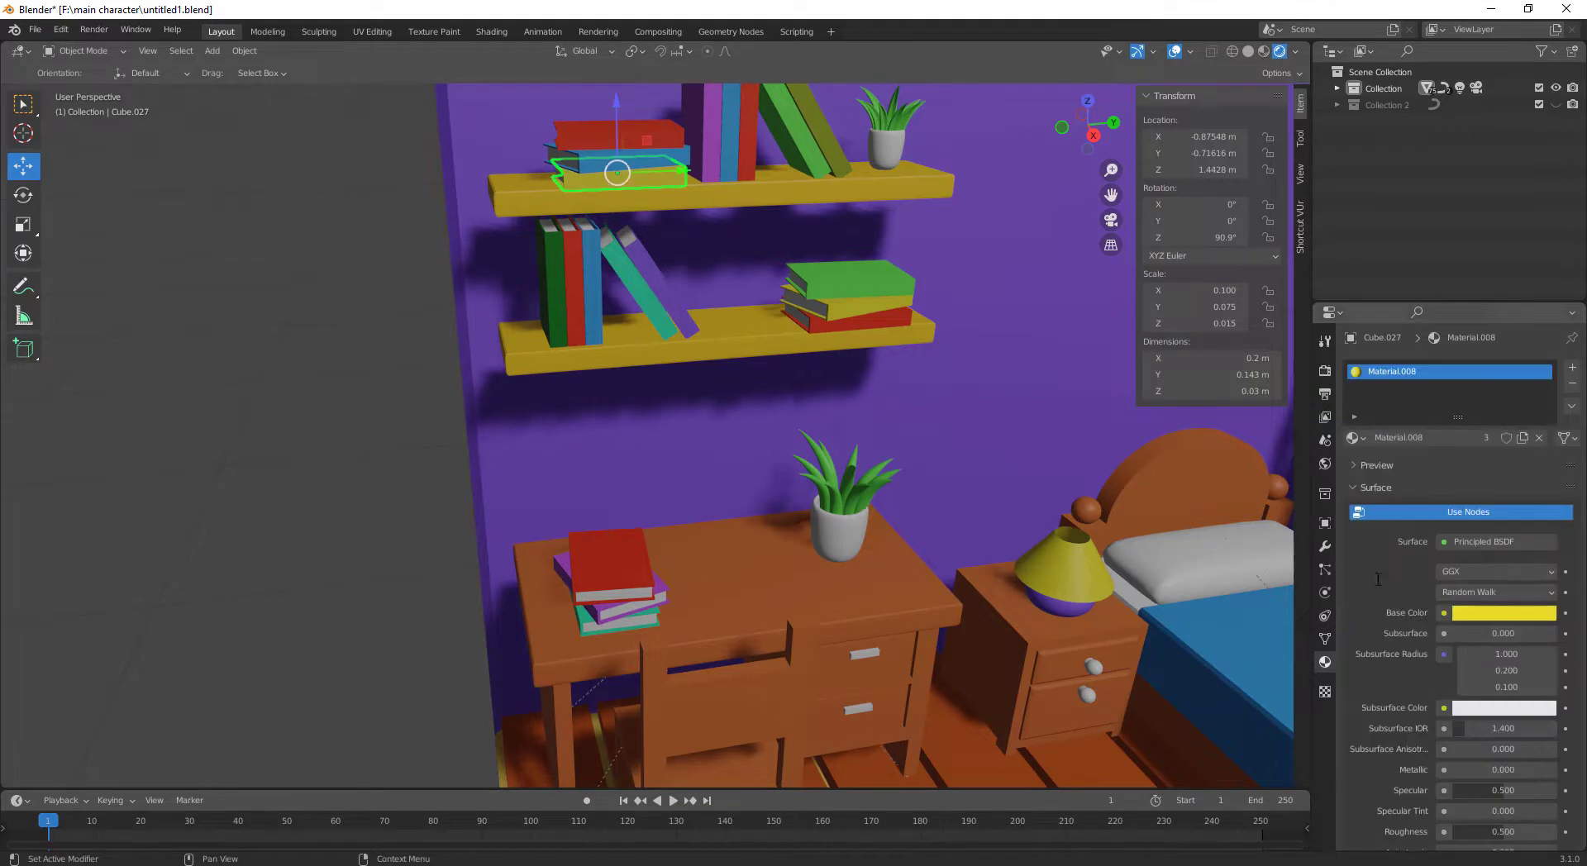
click(1497, 614)
mouse_move(1487, 462)
mouse_down()
mouse_move(1457, 478)
mouse_move(1498, 461)
mouse_up()
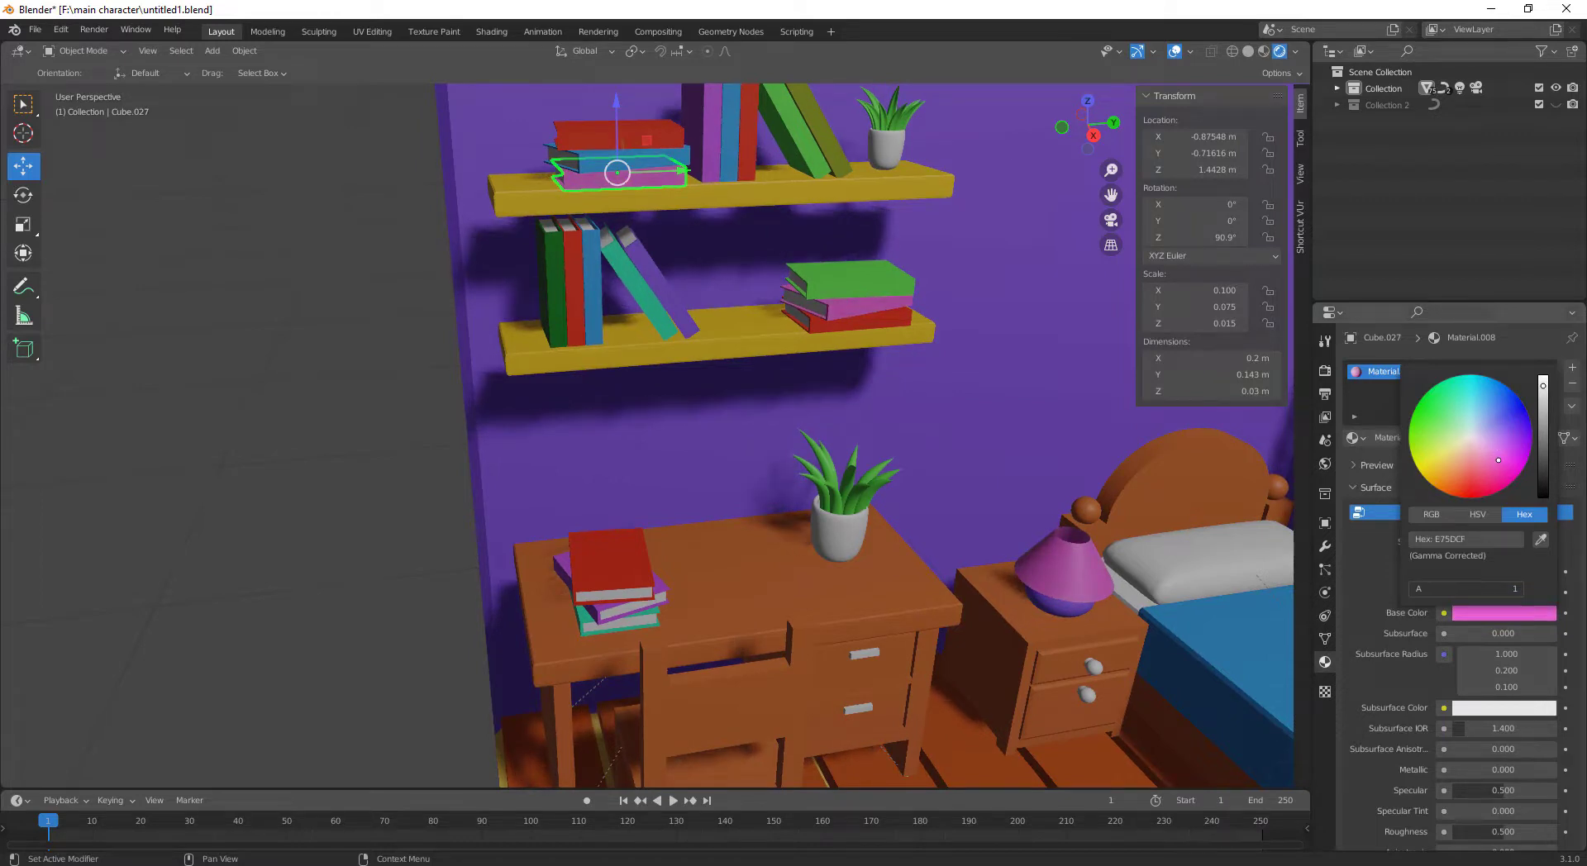
click(1065, 563)
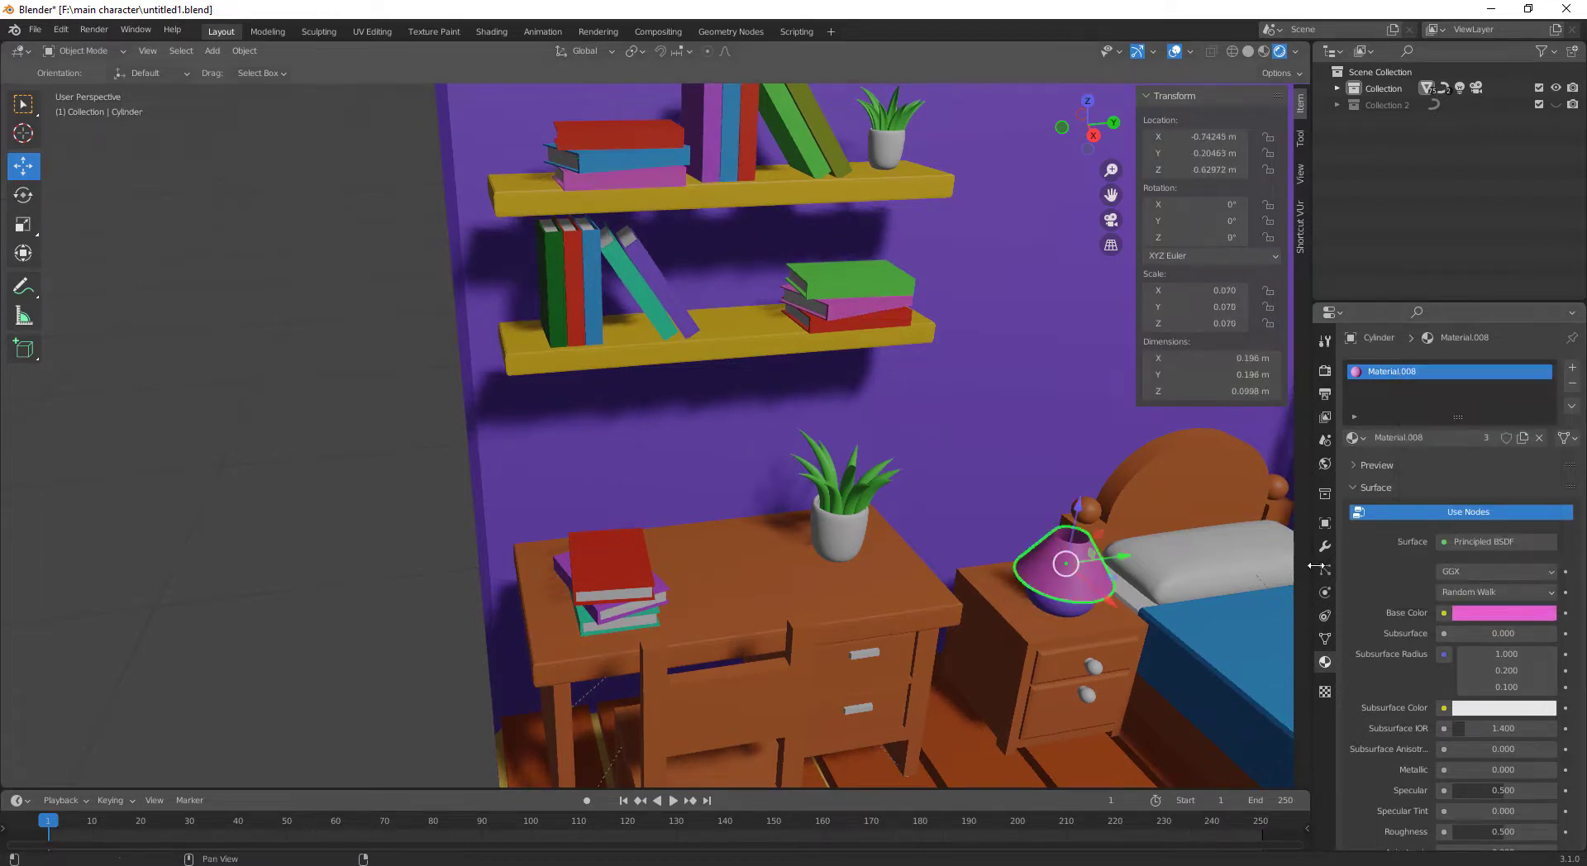
Give the lower-shelf book stack a new material coloured blue
click(843, 309)
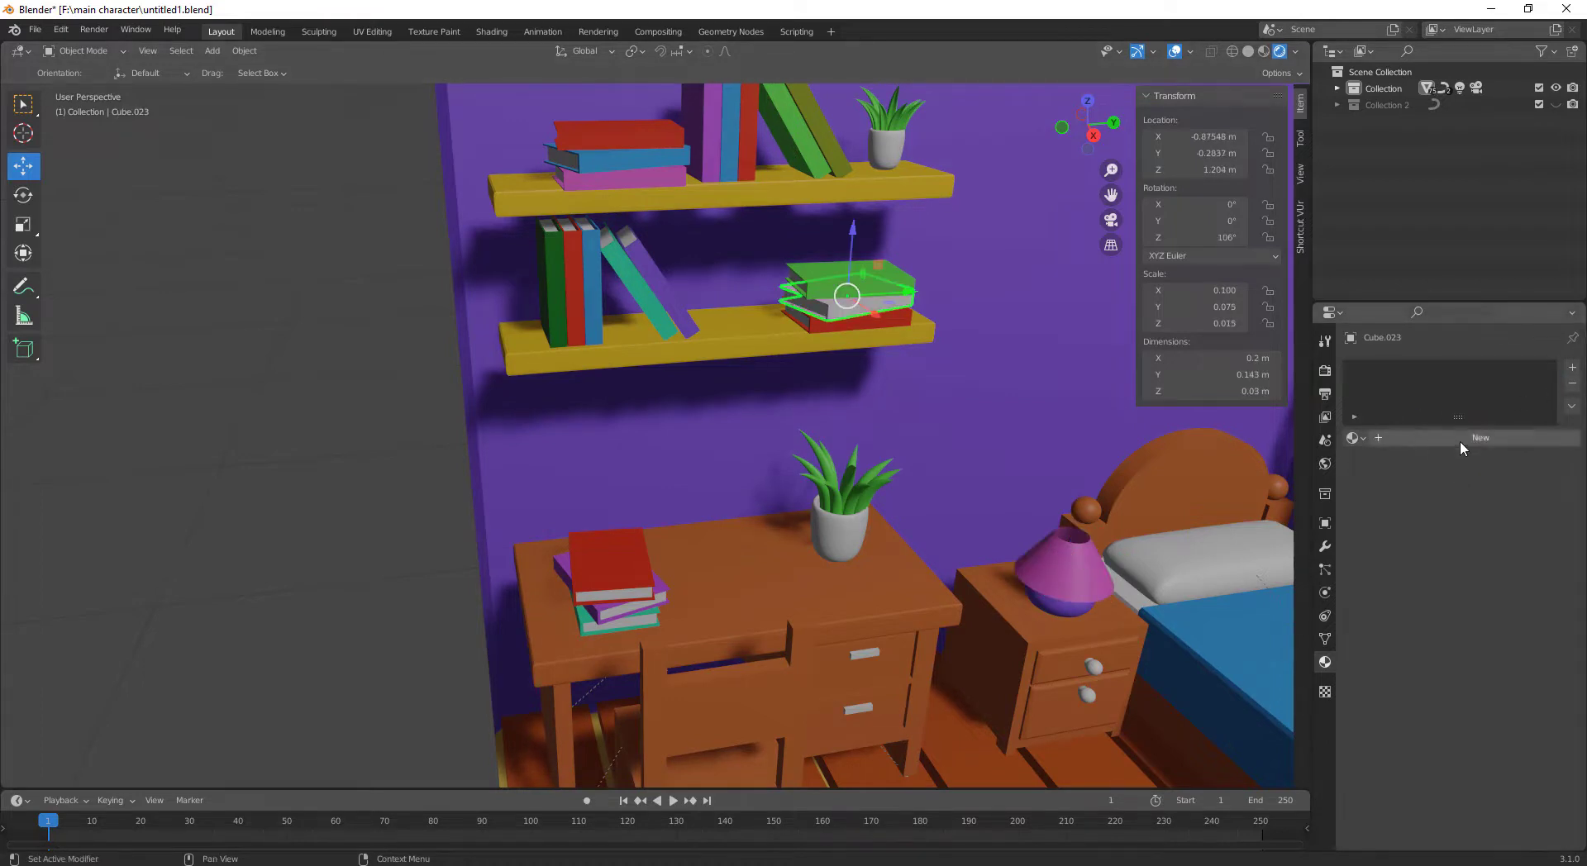
click(1481, 437)
click(1504, 613)
drag(1473, 446, 1493, 417)
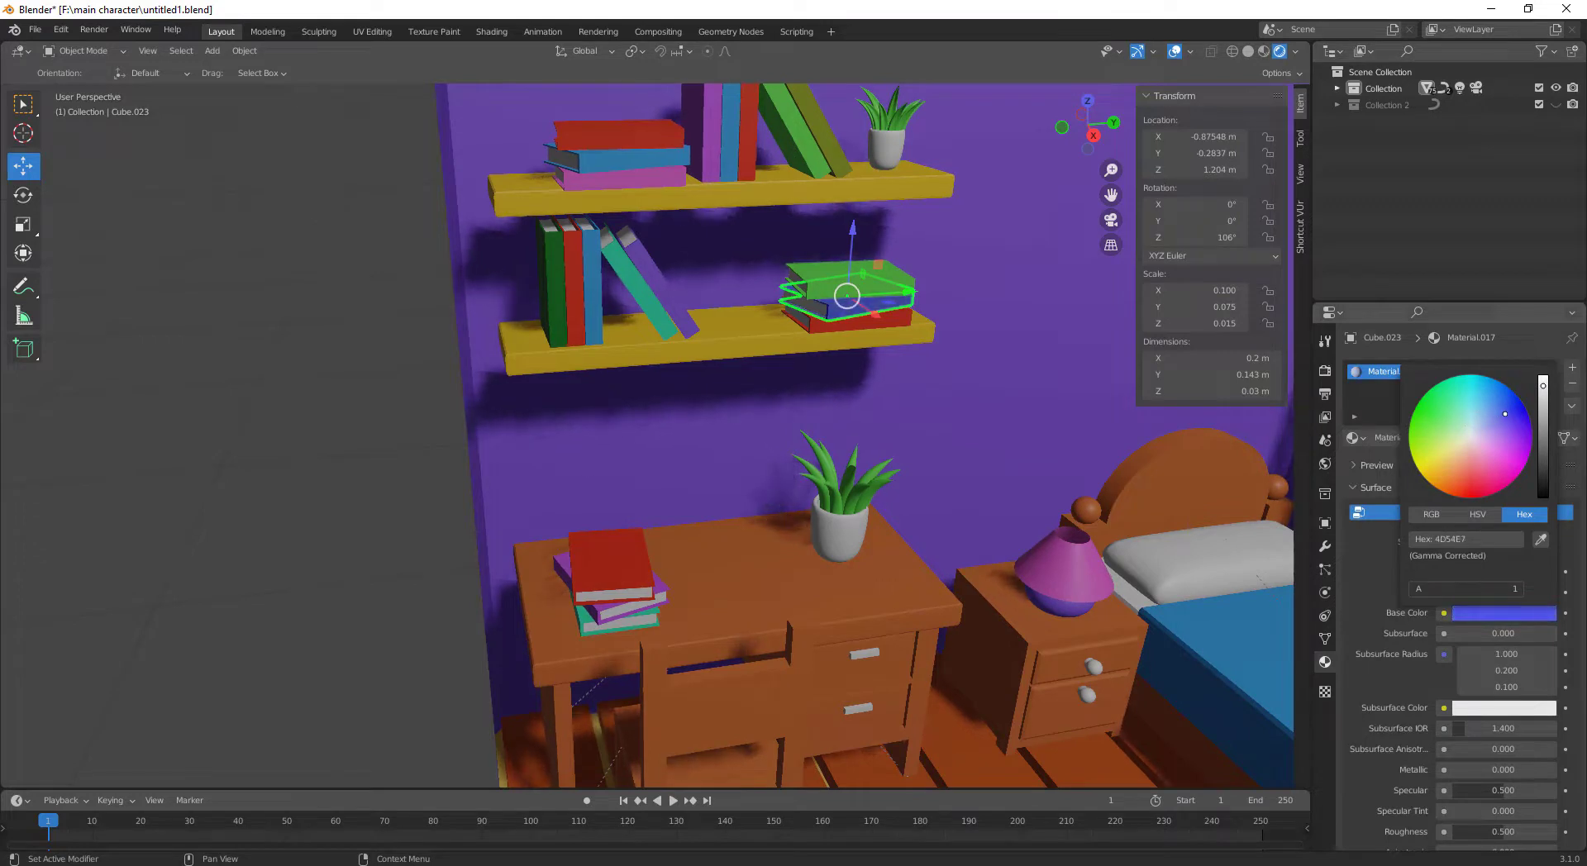
Replace the blue book's shared material with its own new pale lavender material
click(649, 161)
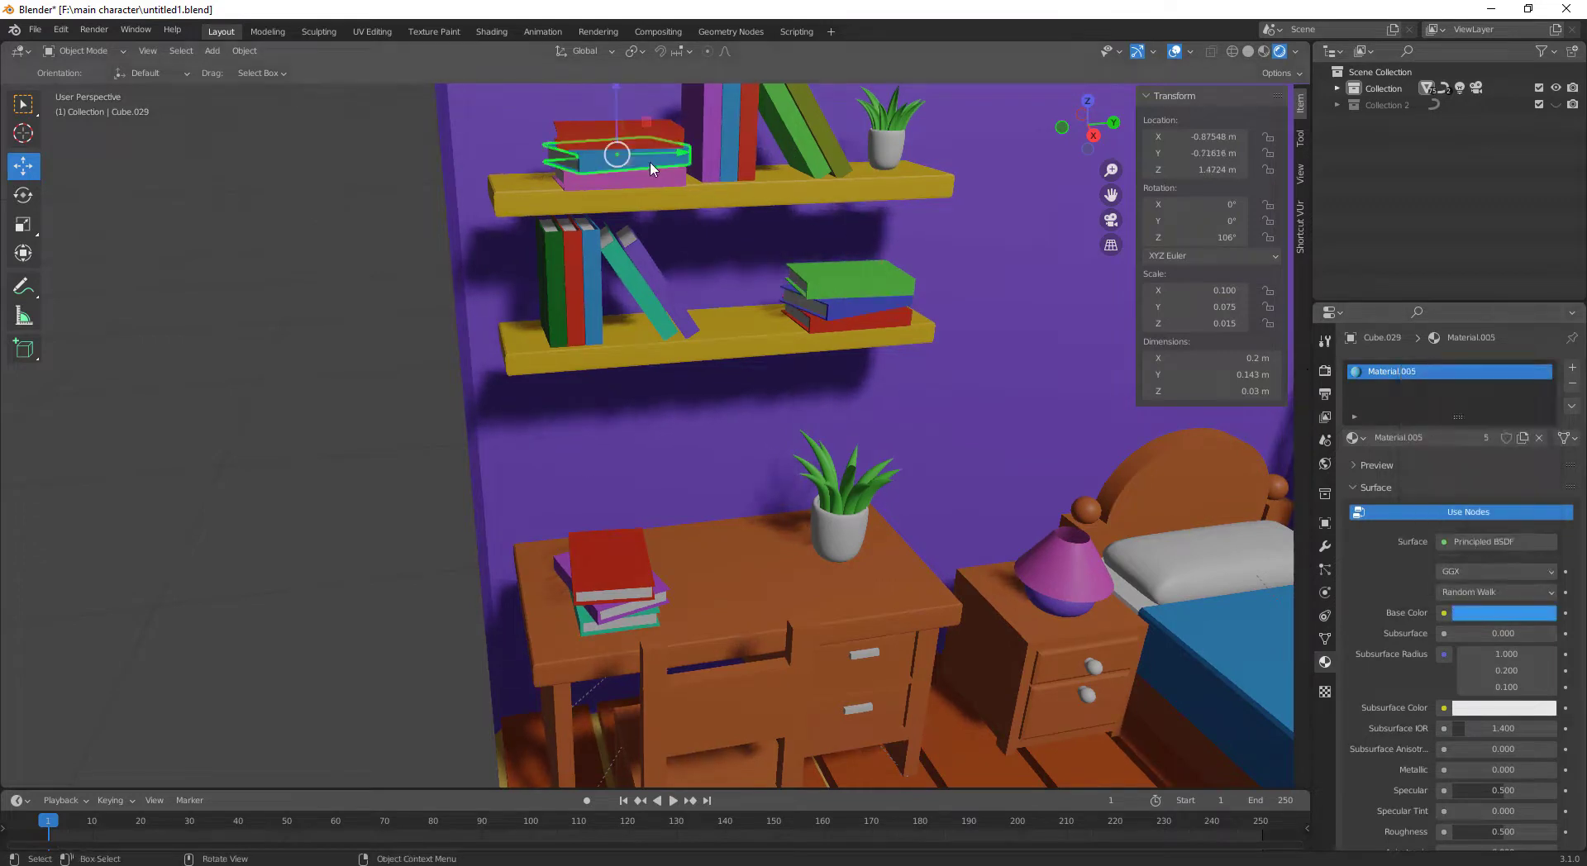
click(1573, 385)
click(1421, 436)
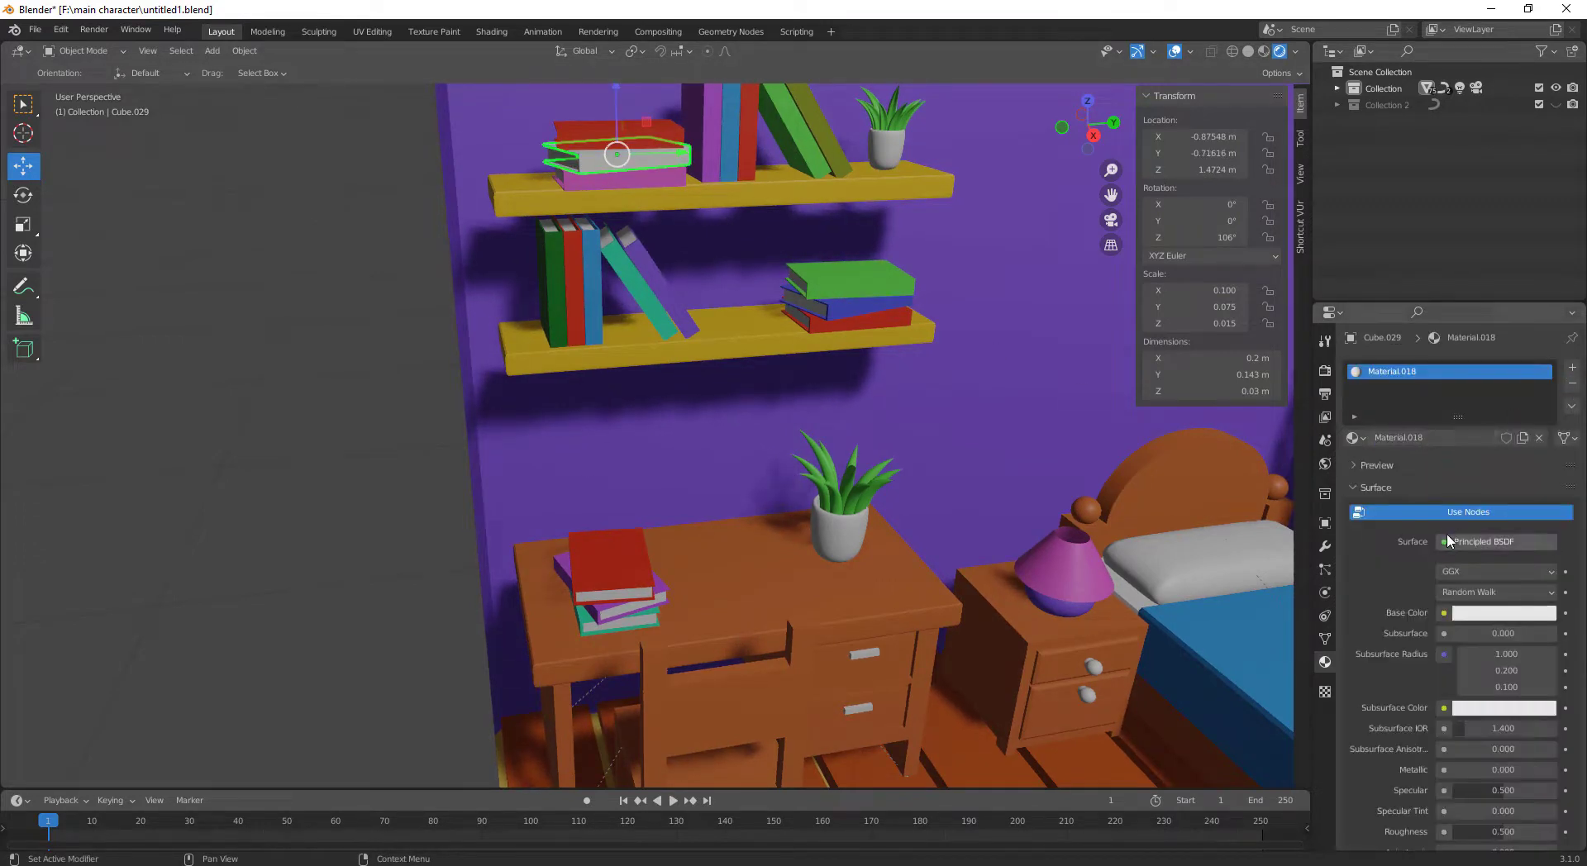
click(1487, 613)
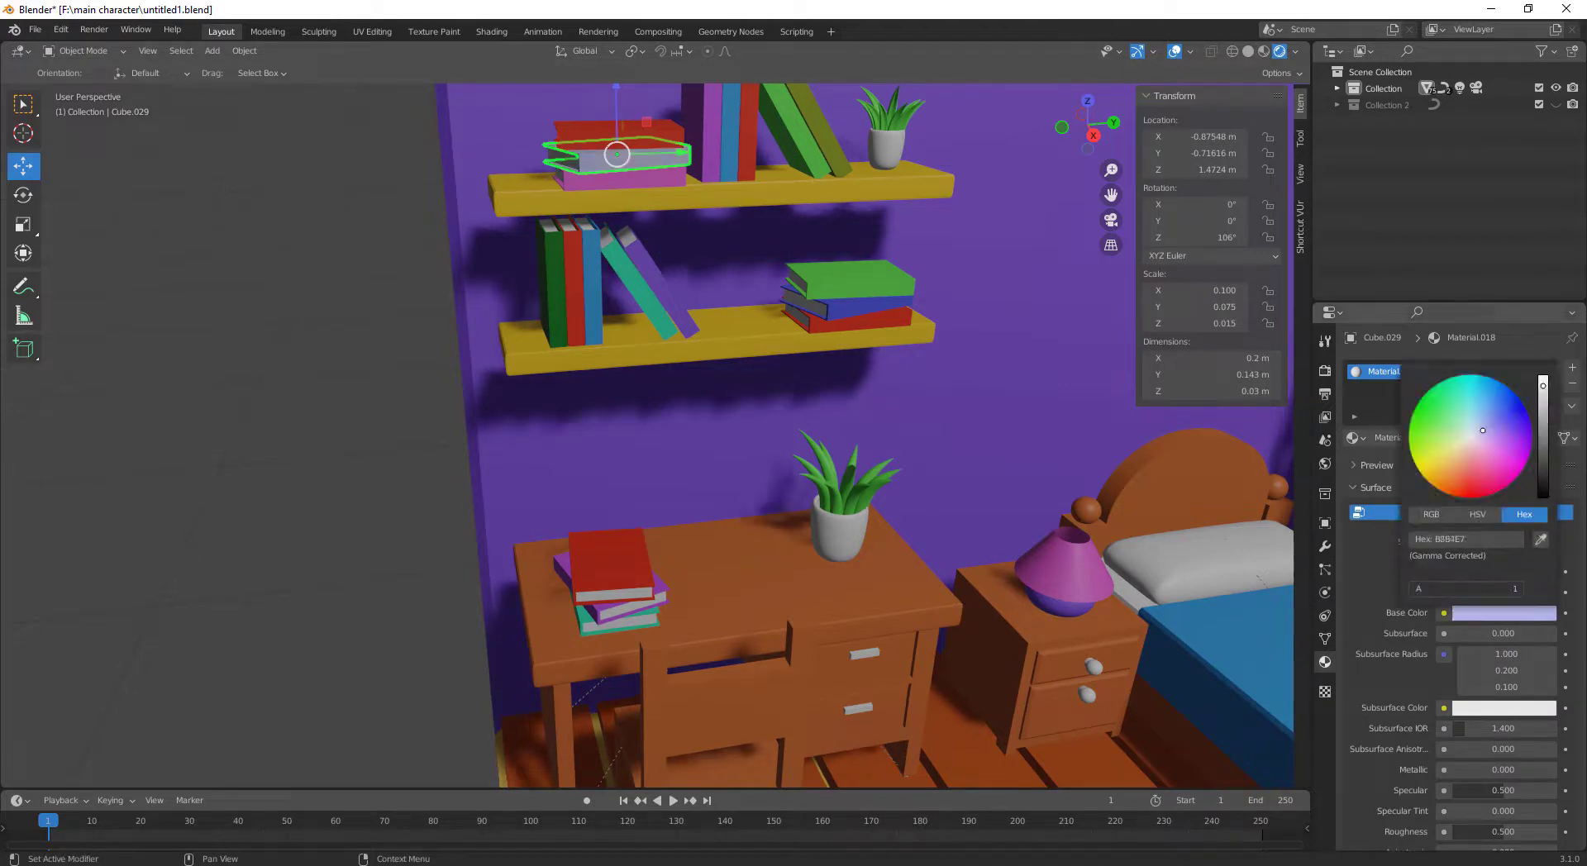
drag(1479, 441, 1461, 475)
Replace the pink book's shared material with a new one and darken its base colour
click(629, 187)
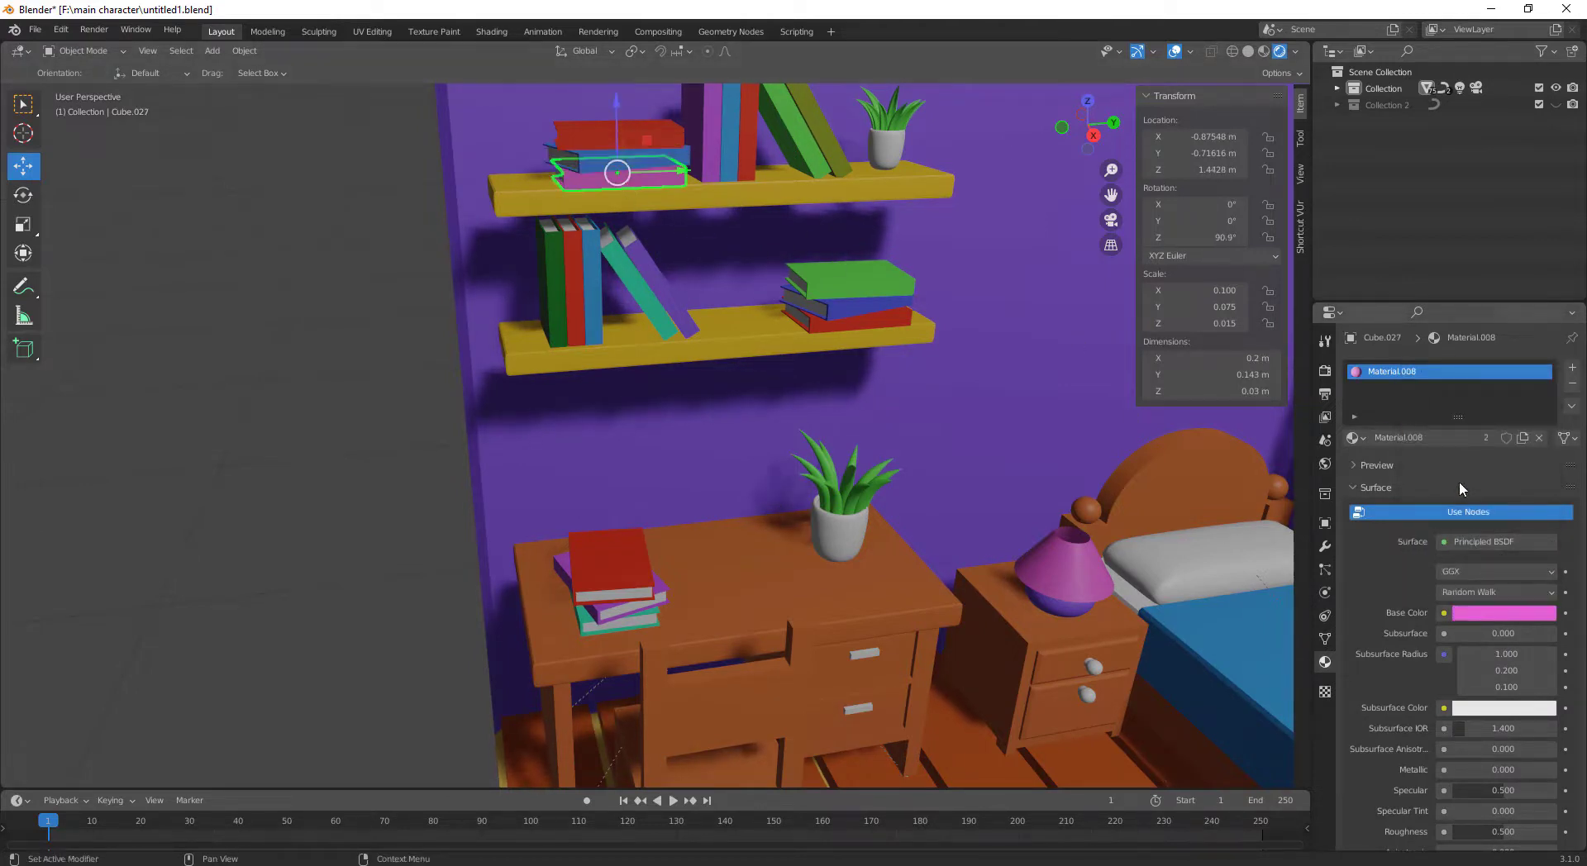
click(1572, 384)
click(1494, 437)
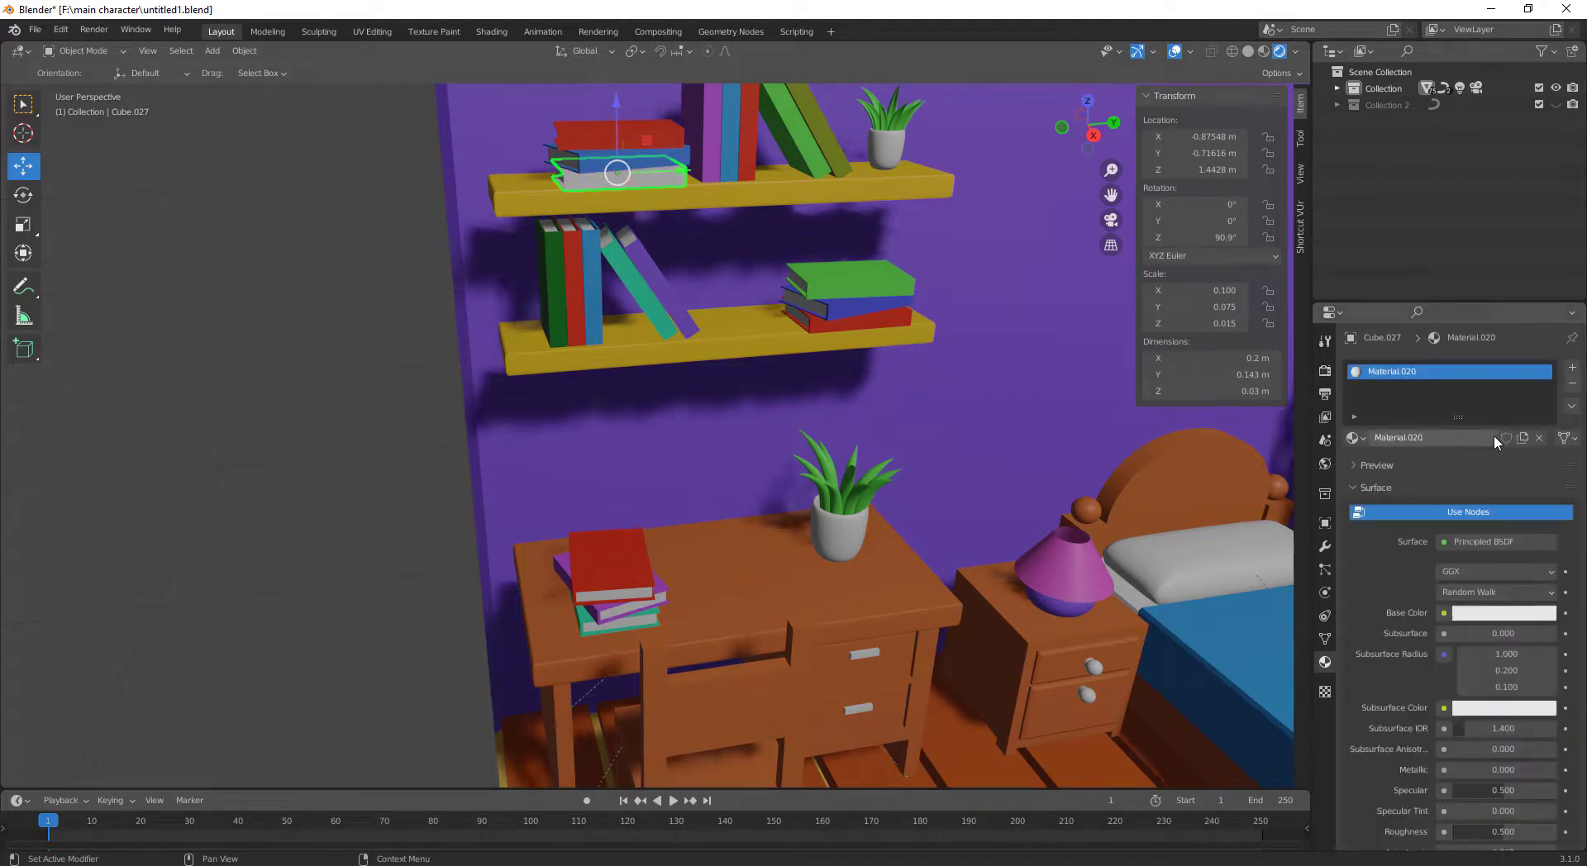
click(1487, 613)
mouse_move(1509, 458)
mouse_down()
mouse_move(1519, 404)
mouse_move(1509, 456)
mouse_move(1419, 400)
mouse_up()
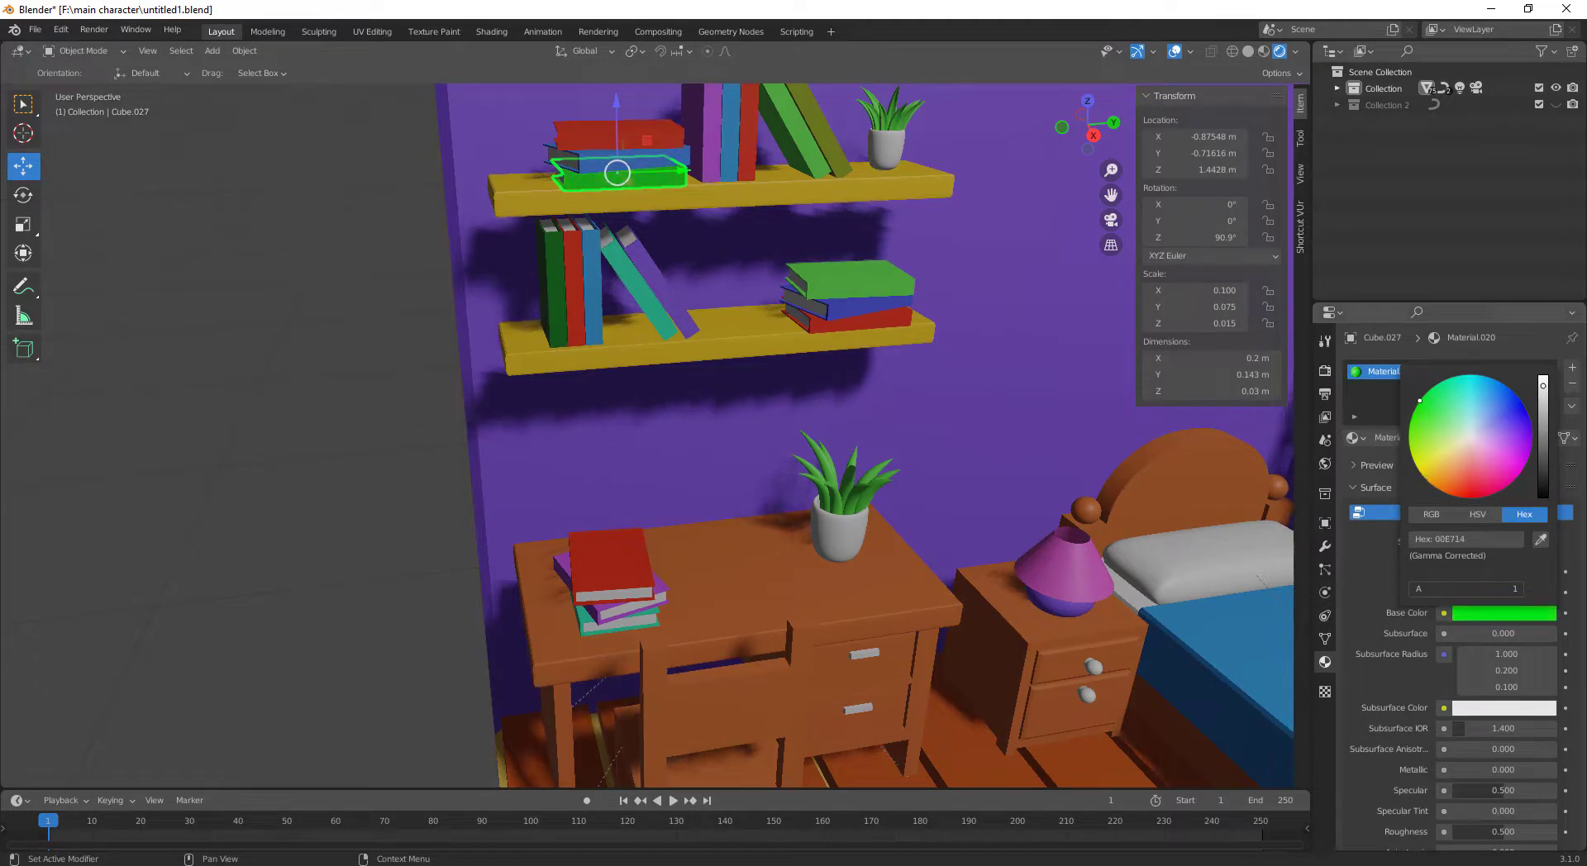
mouse_move(1543, 387)
mouse_down()
mouse_move(1491, 450)
mouse_move(1465, 402)
mouse_move(1474, 474)
mouse_move(1542, 404)
mouse_up()
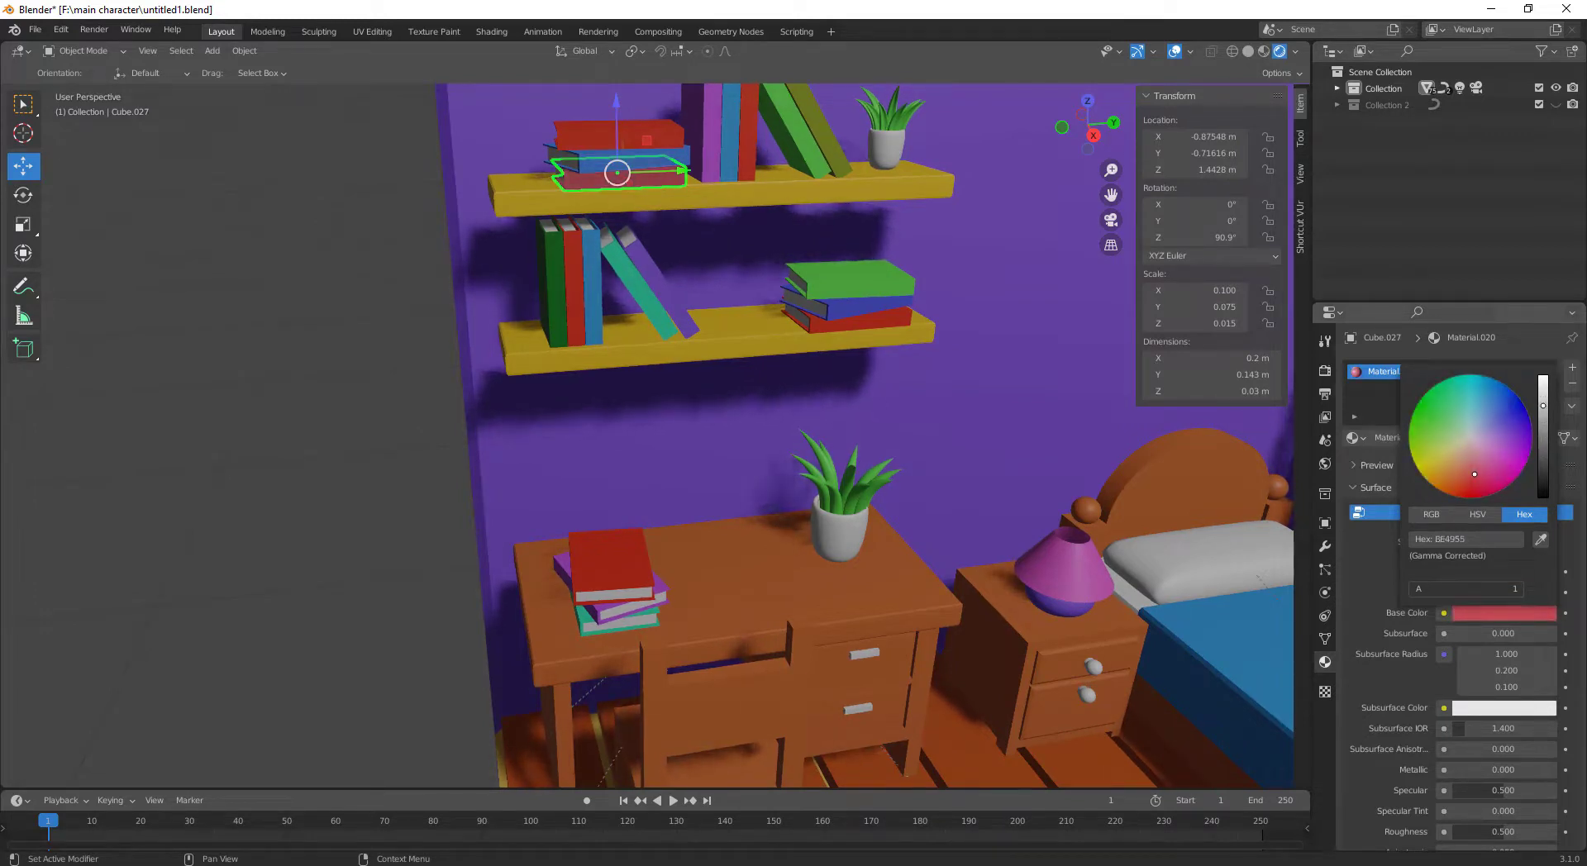
Set the bedside lamp shade's base colour to yellow-green
click(1093, 574)
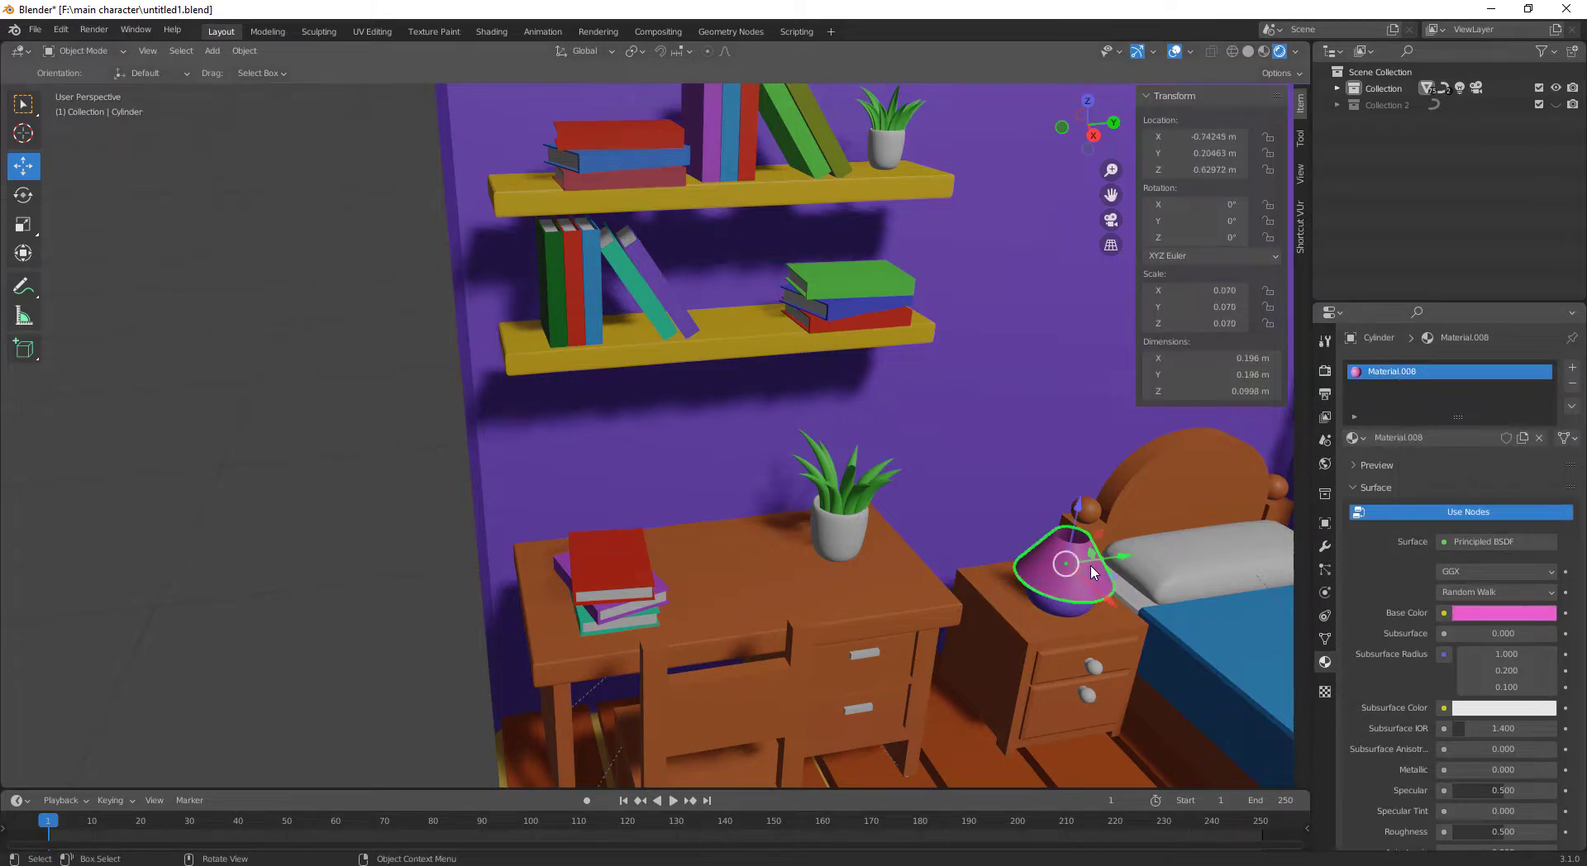
click(1479, 614)
click(1475, 388)
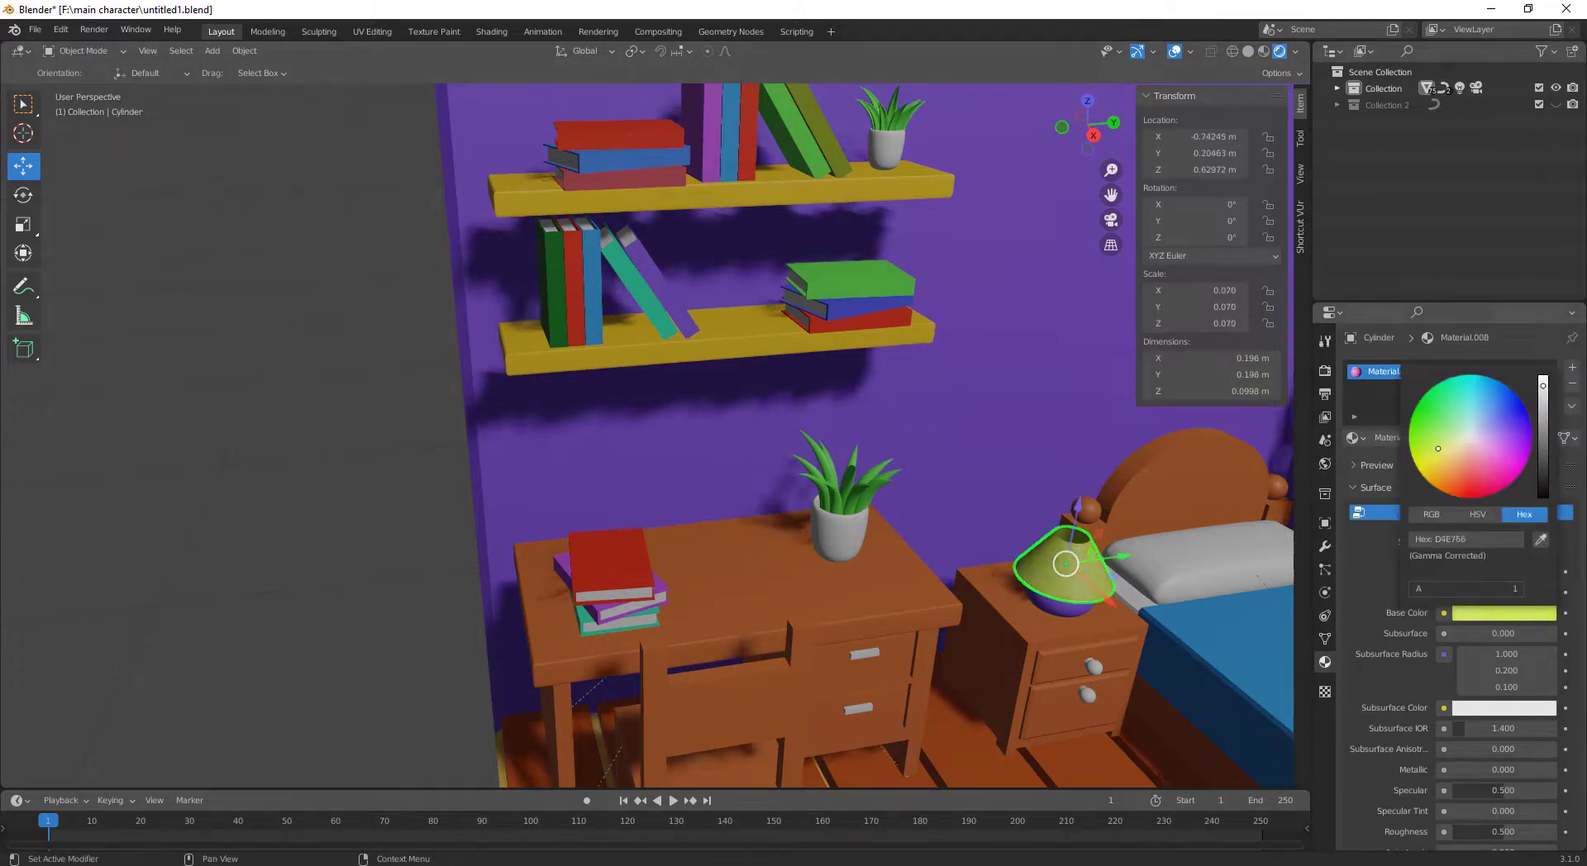
scroll(265, 496, down, 5)
Orbit and zoom around the room to inspect the bed, window and new colours
mouse_move(277, 494)
middle_down()
mouse_move(544, 538)
mouse_move(507, 514)
mouse_move(545, 542)
mouse_move(512, 539)
middle_up()
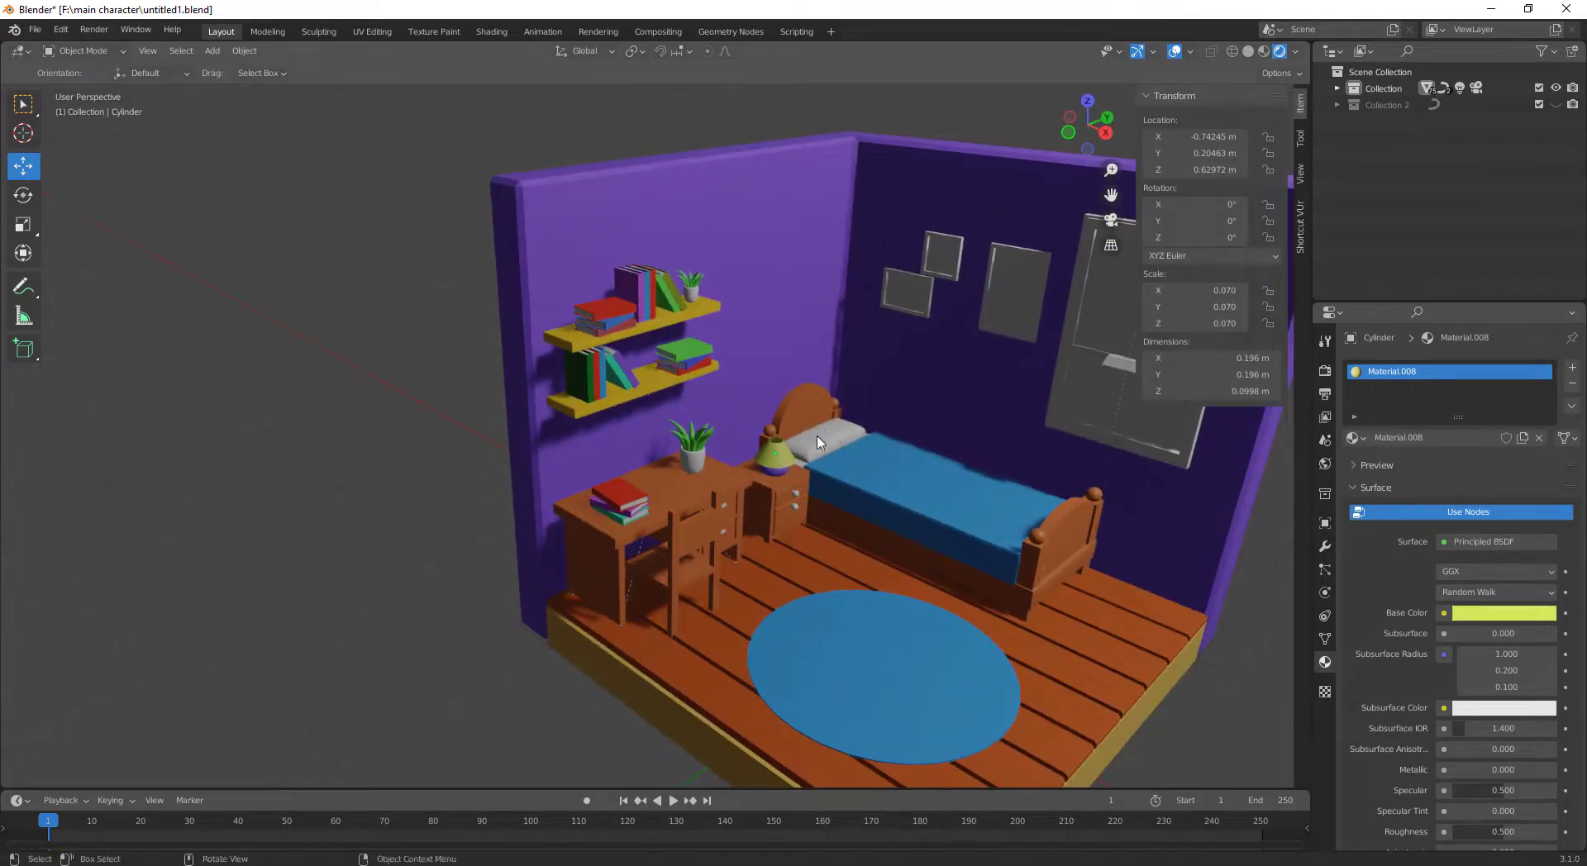
scroll(607, 420, up, 2)
mouse_move(607, 420)
middle_down()
mouse_move(461, 390)
mouse_move(899, 491)
mouse_move(839, 505)
mouse_move(779, 489)
mouse_move(658, 414)
mouse_move(778, 510)
middle_up()
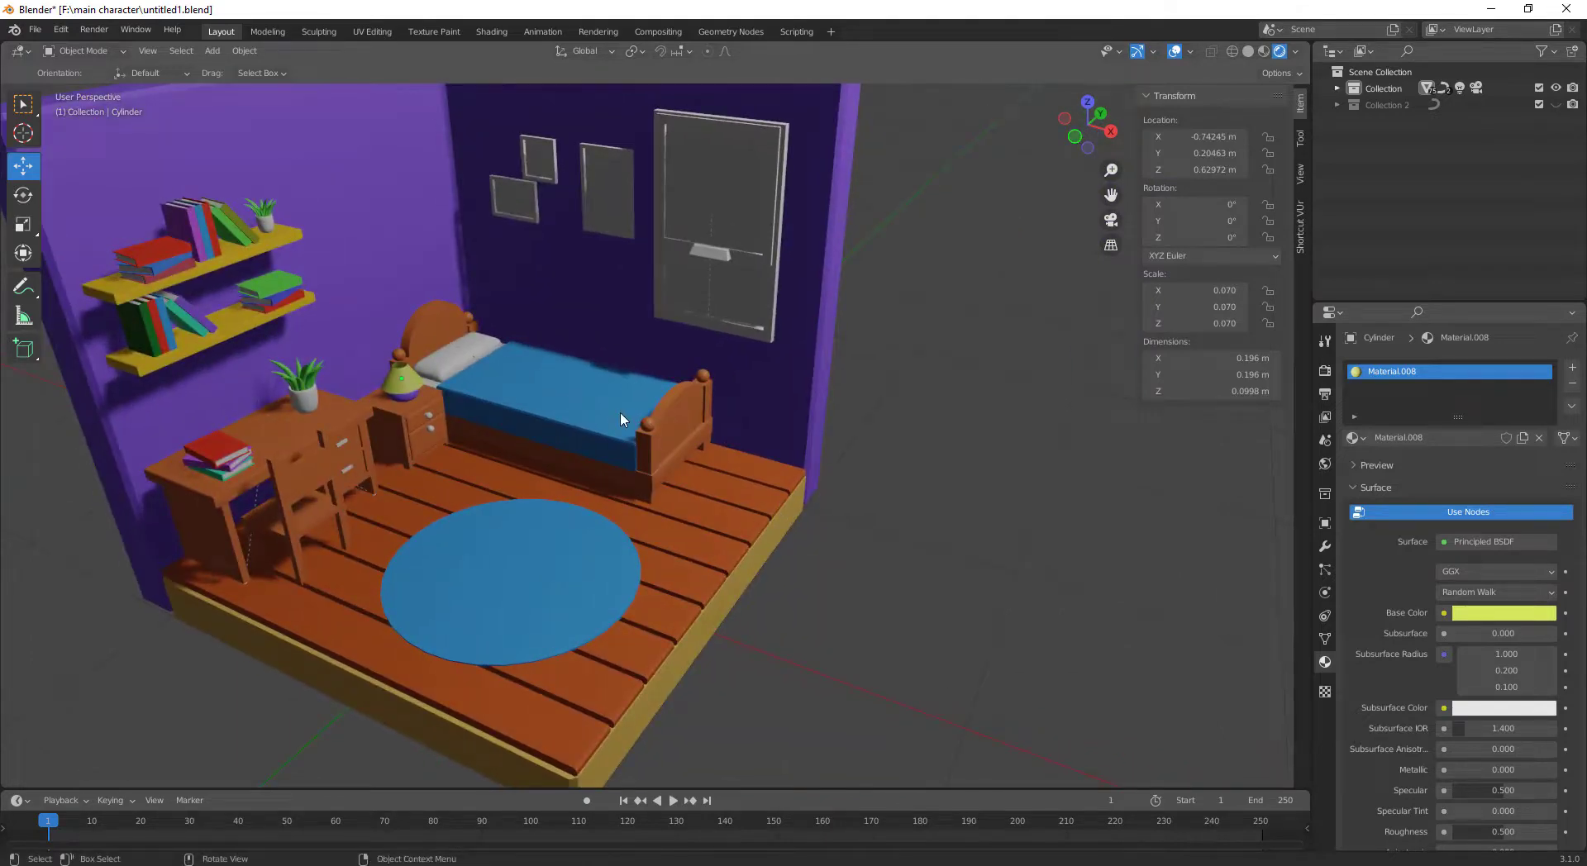
scroll(622, 397, down, 5)
mouse_move(619, 365)
middle_down()
mouse_move(736, 480)
mouse_move(696, 324)
middle_up()
scroll(695, 324, up, 4)
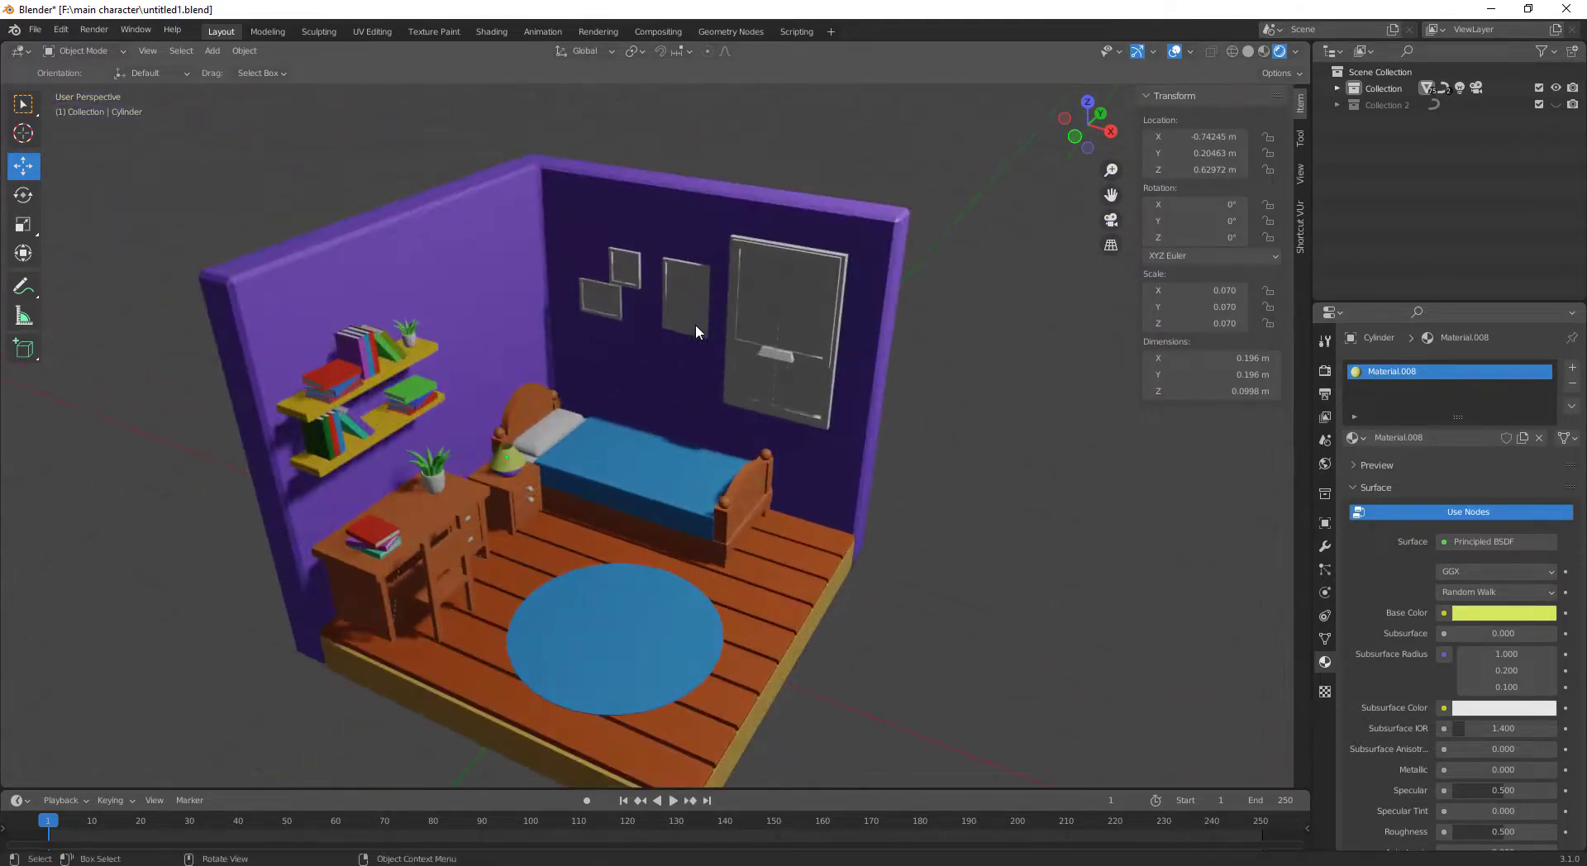
scroll(696, 324, up, 1)
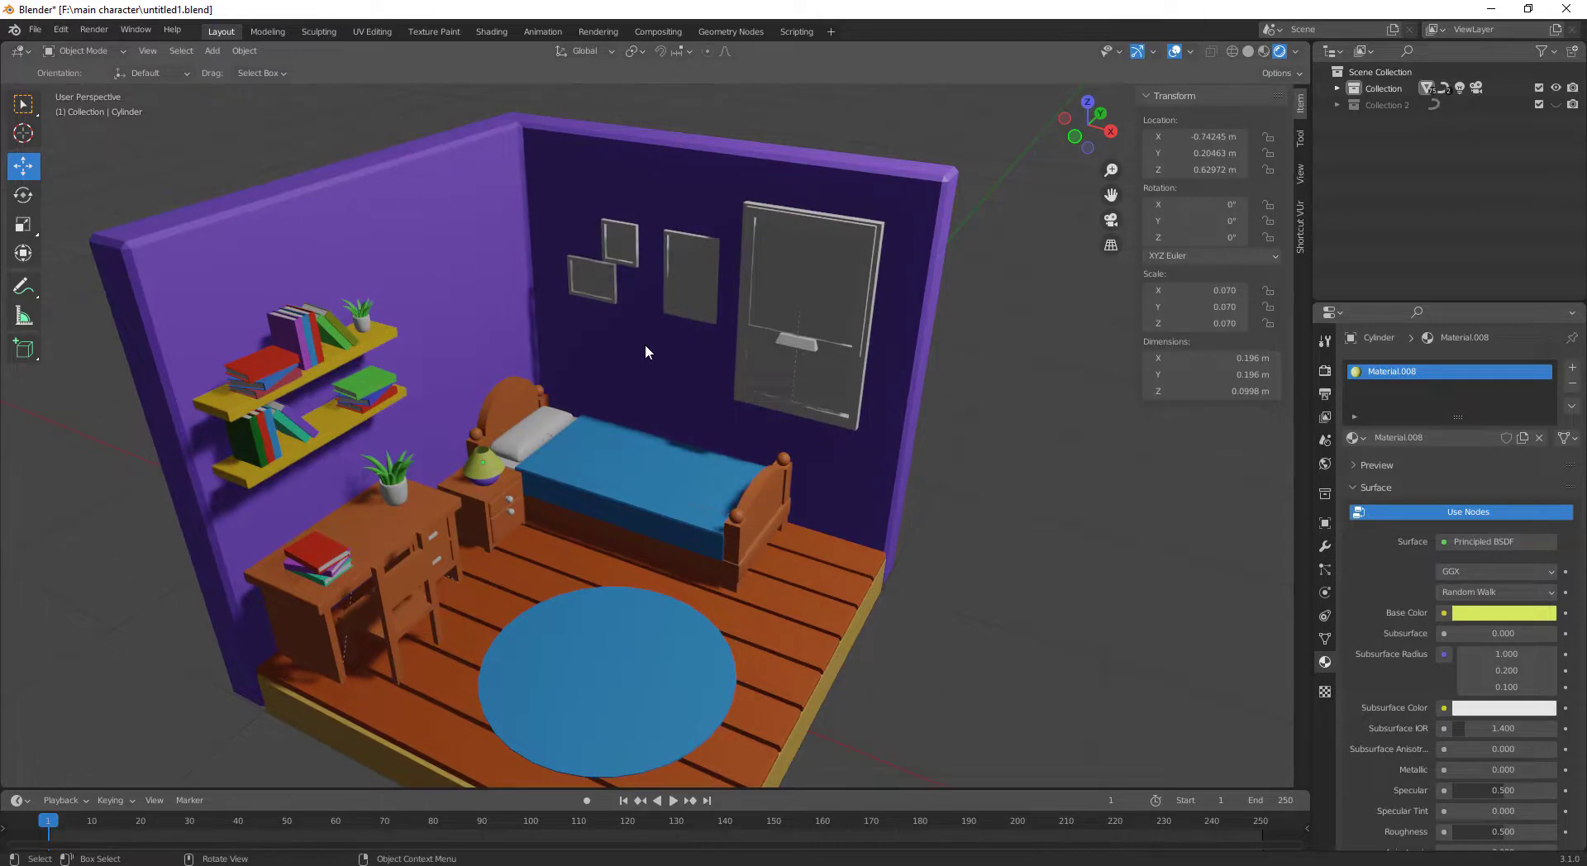
scroll(645, 351, up, 1)
Pick out the upper window pane among the window parts and add a new material to it
scroll(667, 275, up, 2)
click(732, 236)
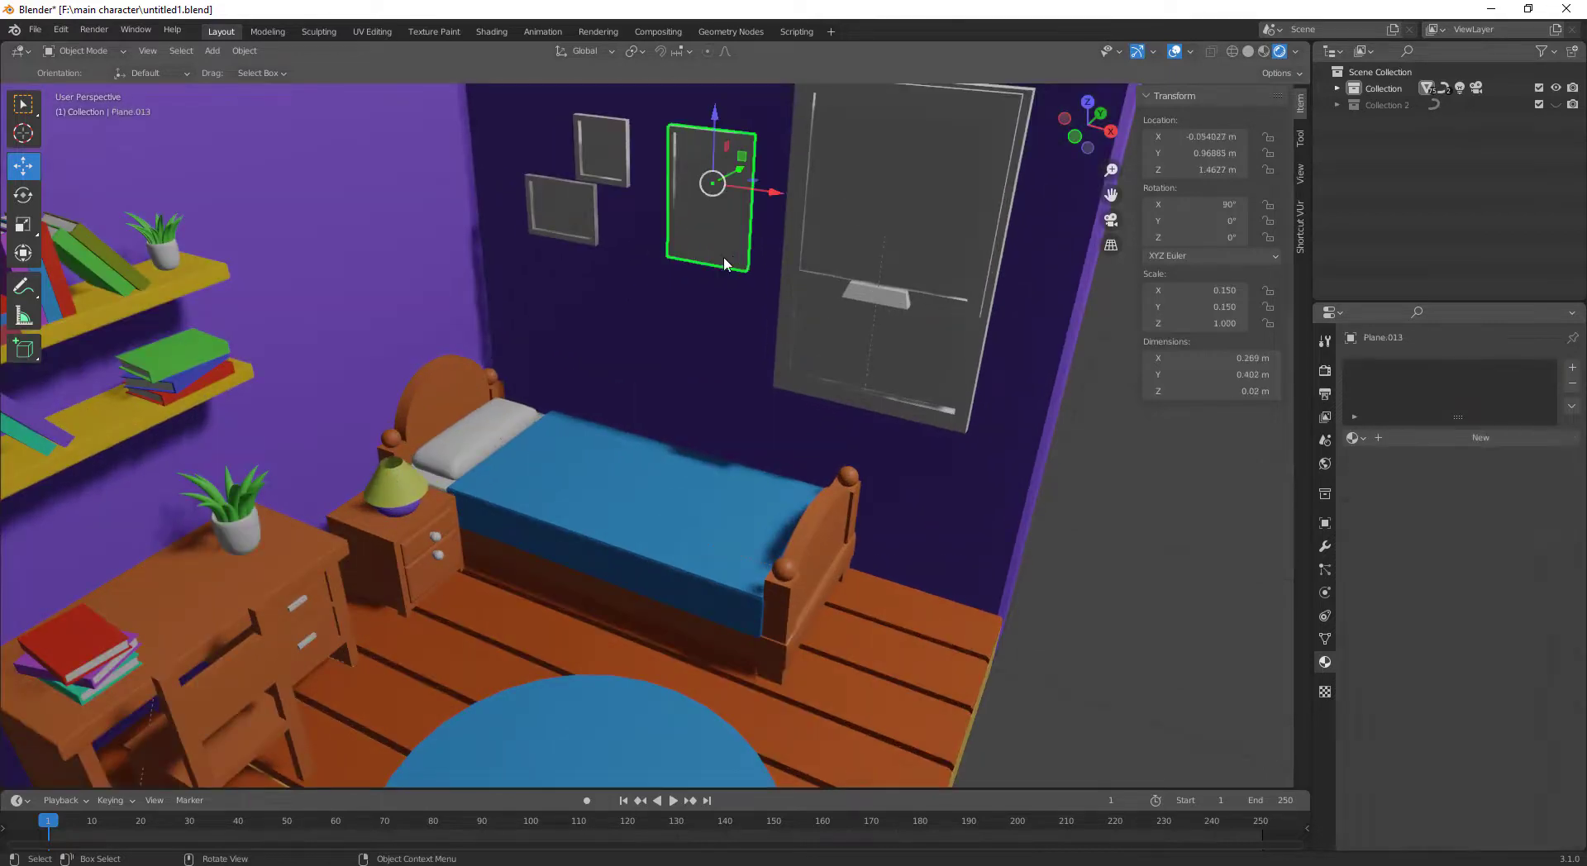
click(899, 242)
scroll(924, 305, down, 4)
scroll(879, 363, up, 4)
click(916, 421)
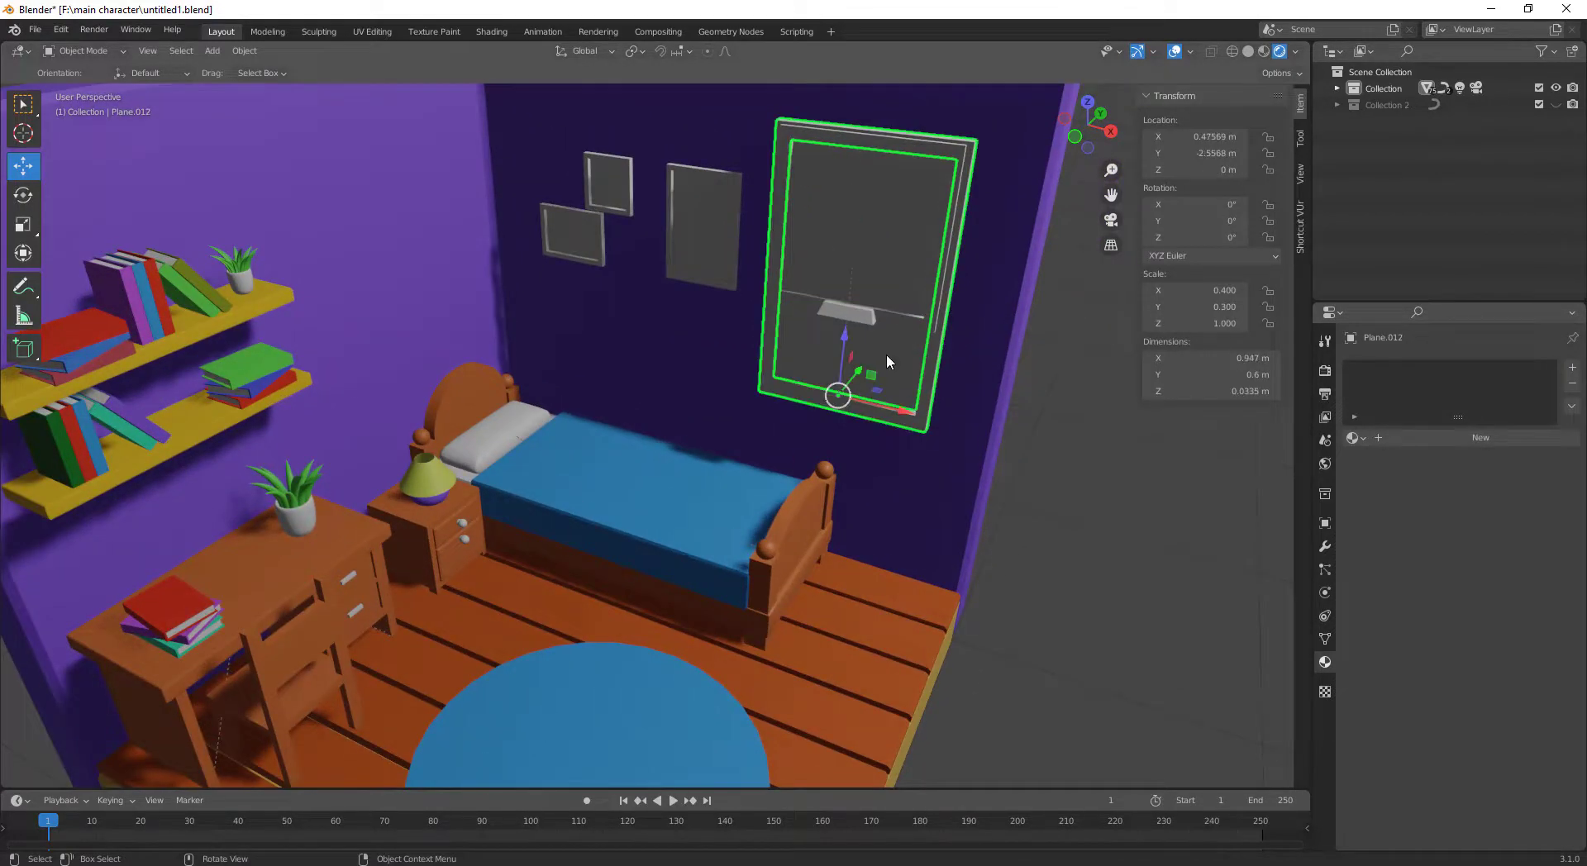
click(903, 247)
click(891, 344)
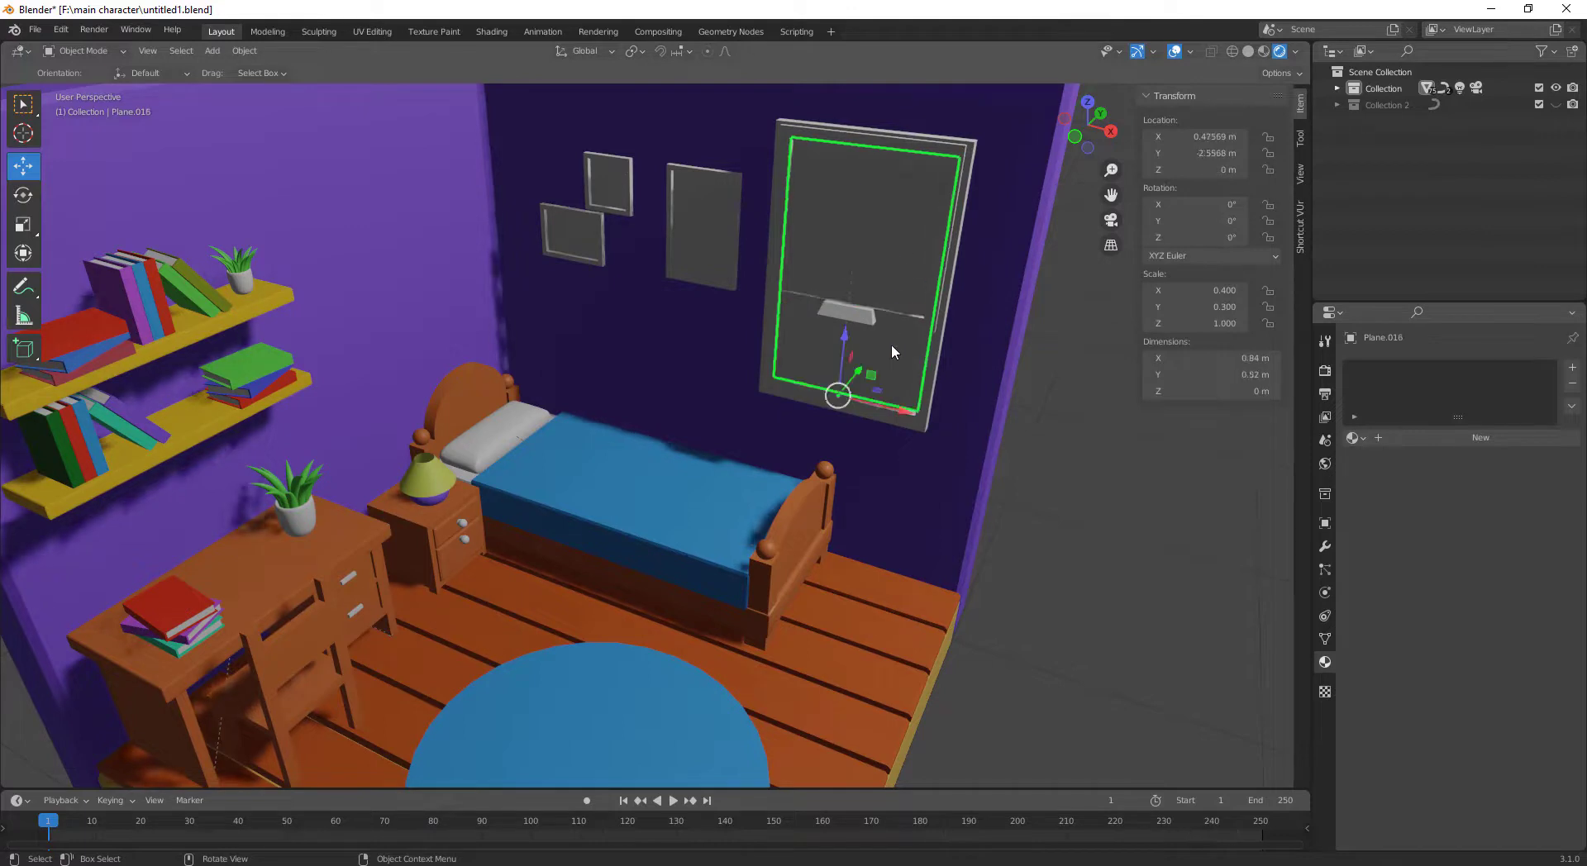
click(887, 271)
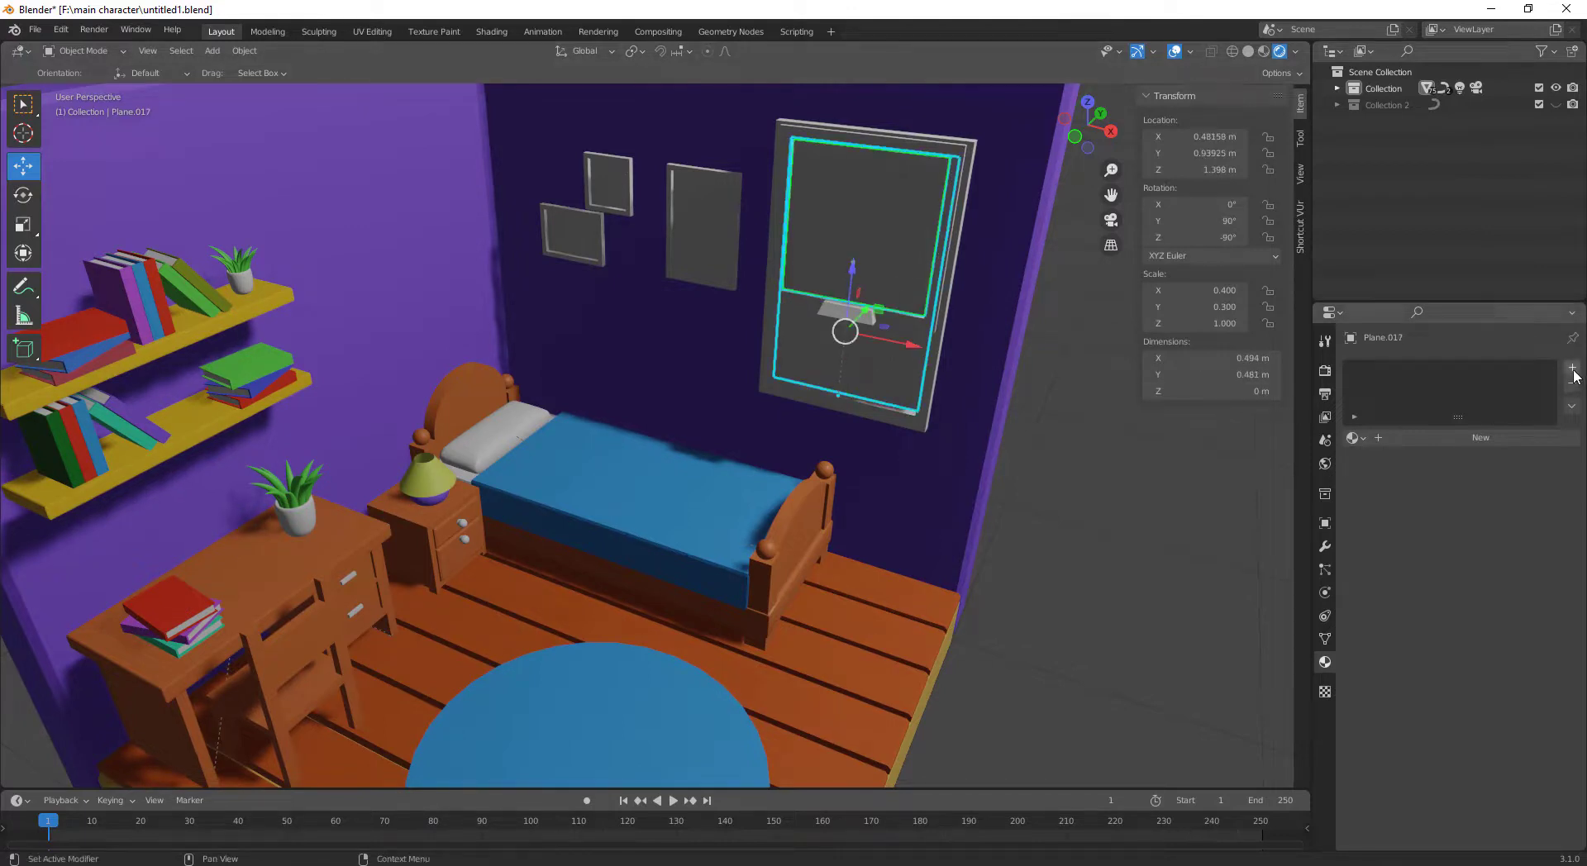
click(1483, 437)
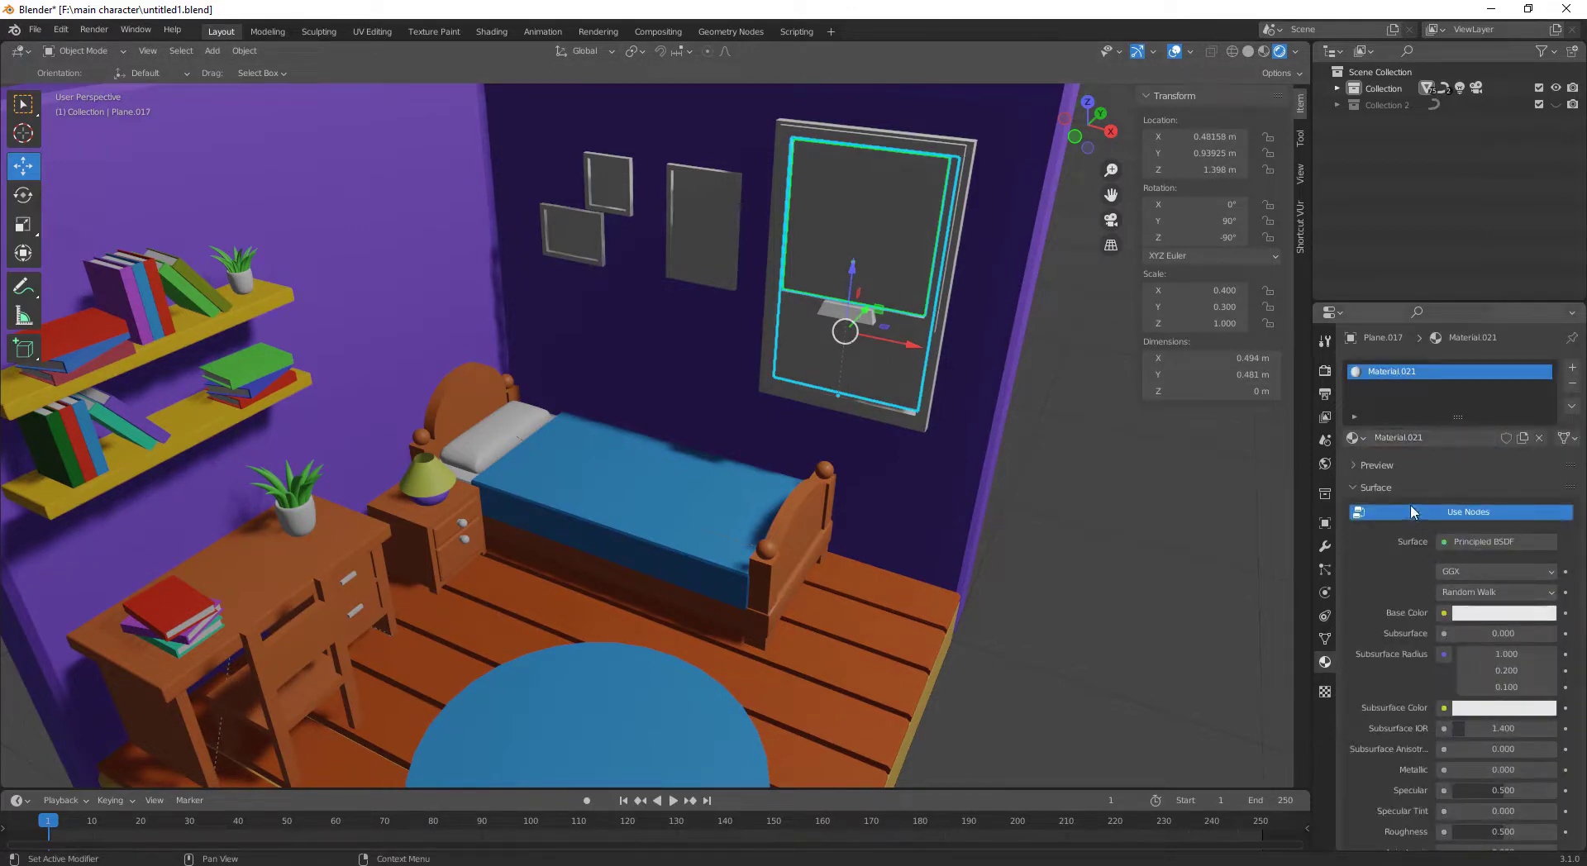
Give the lower pane a new slightly cyan material with an Emission surface
click(905, 381)
click(1466, 436)
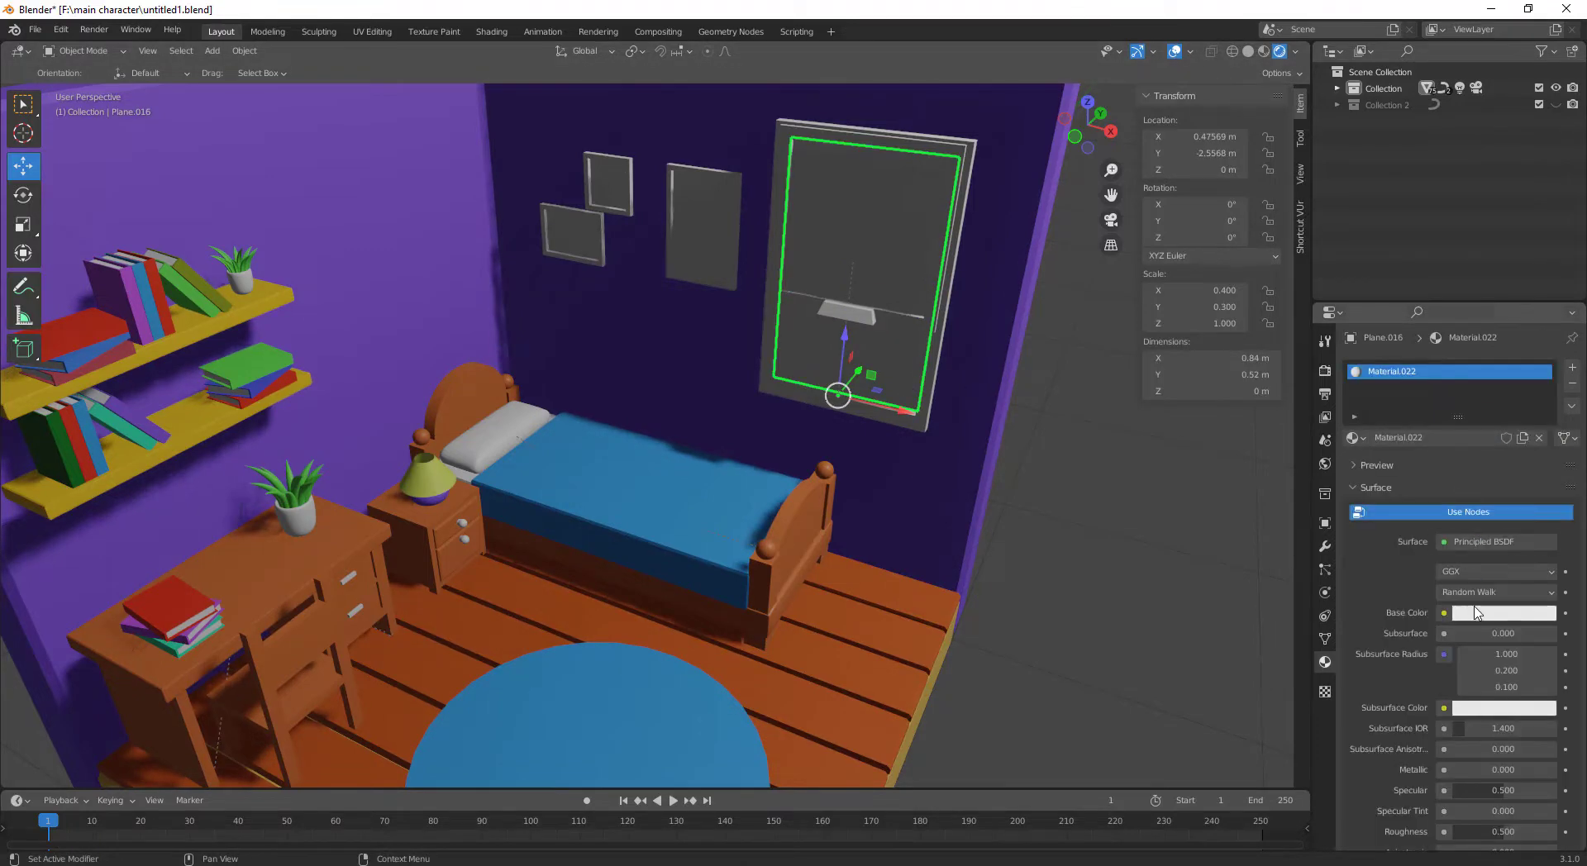
click(1476, 613)
drag(1465, 492, 1468, 429)
click(1483, 542)
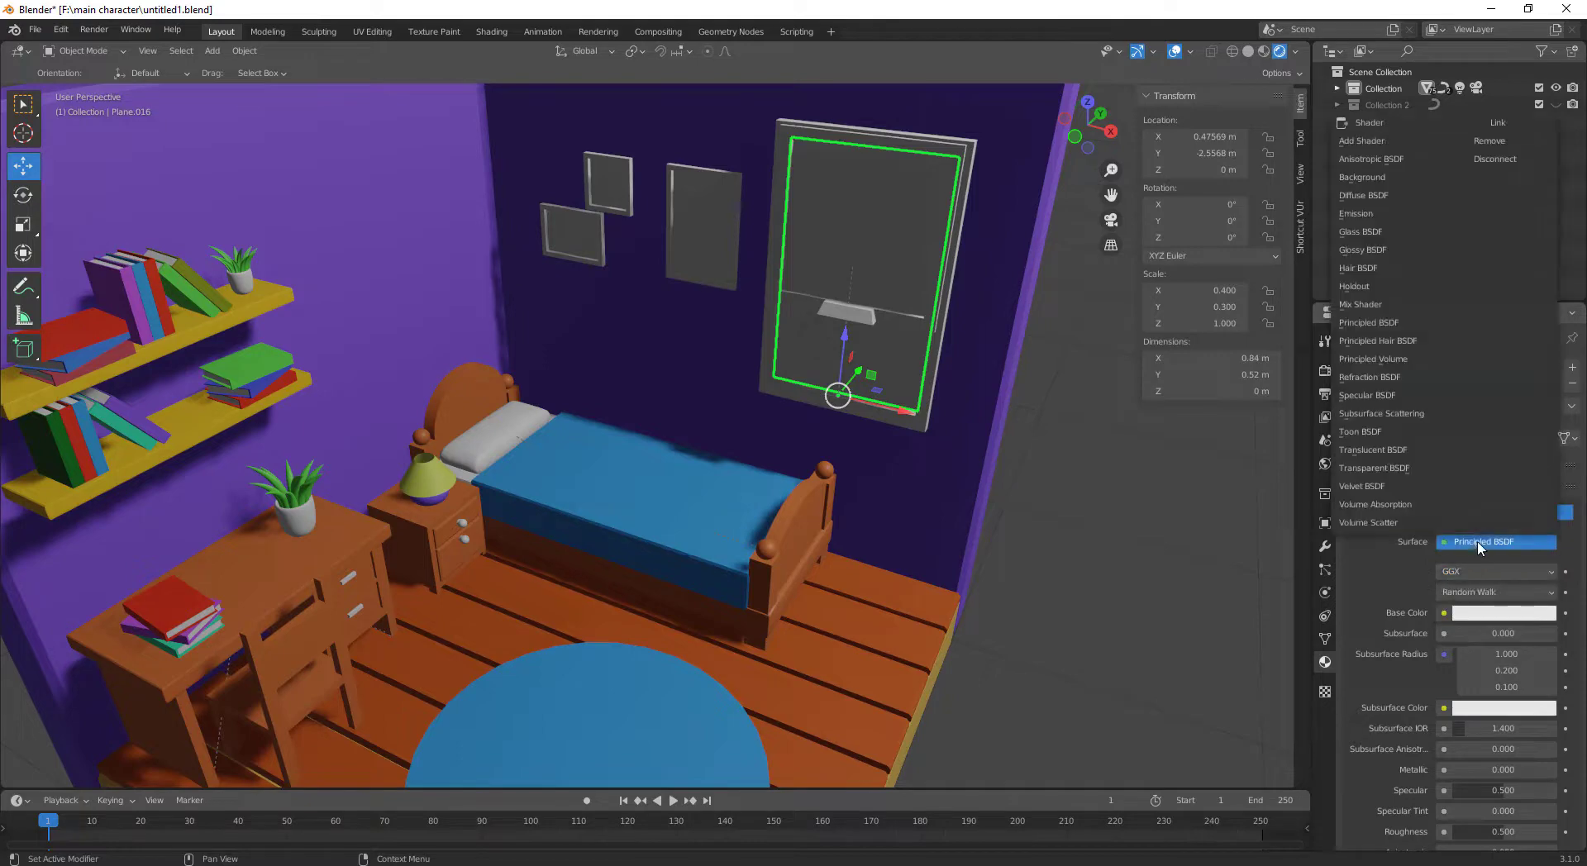
click(1381, 215)
Assign the glowing Material.022 to the upper pane as well
click(903, 264)
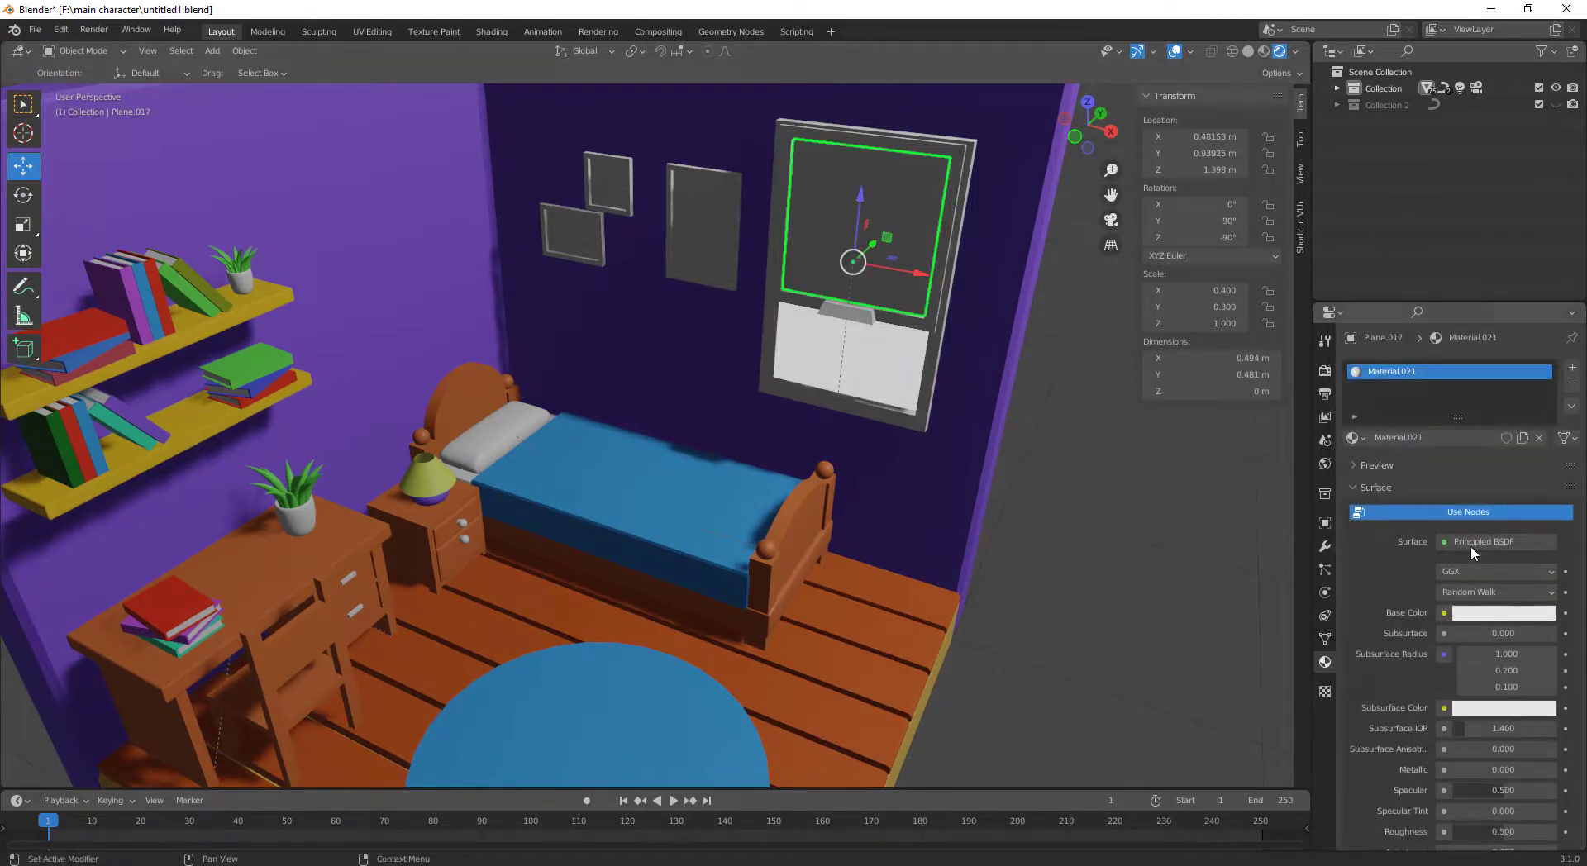
click(1355, 438)
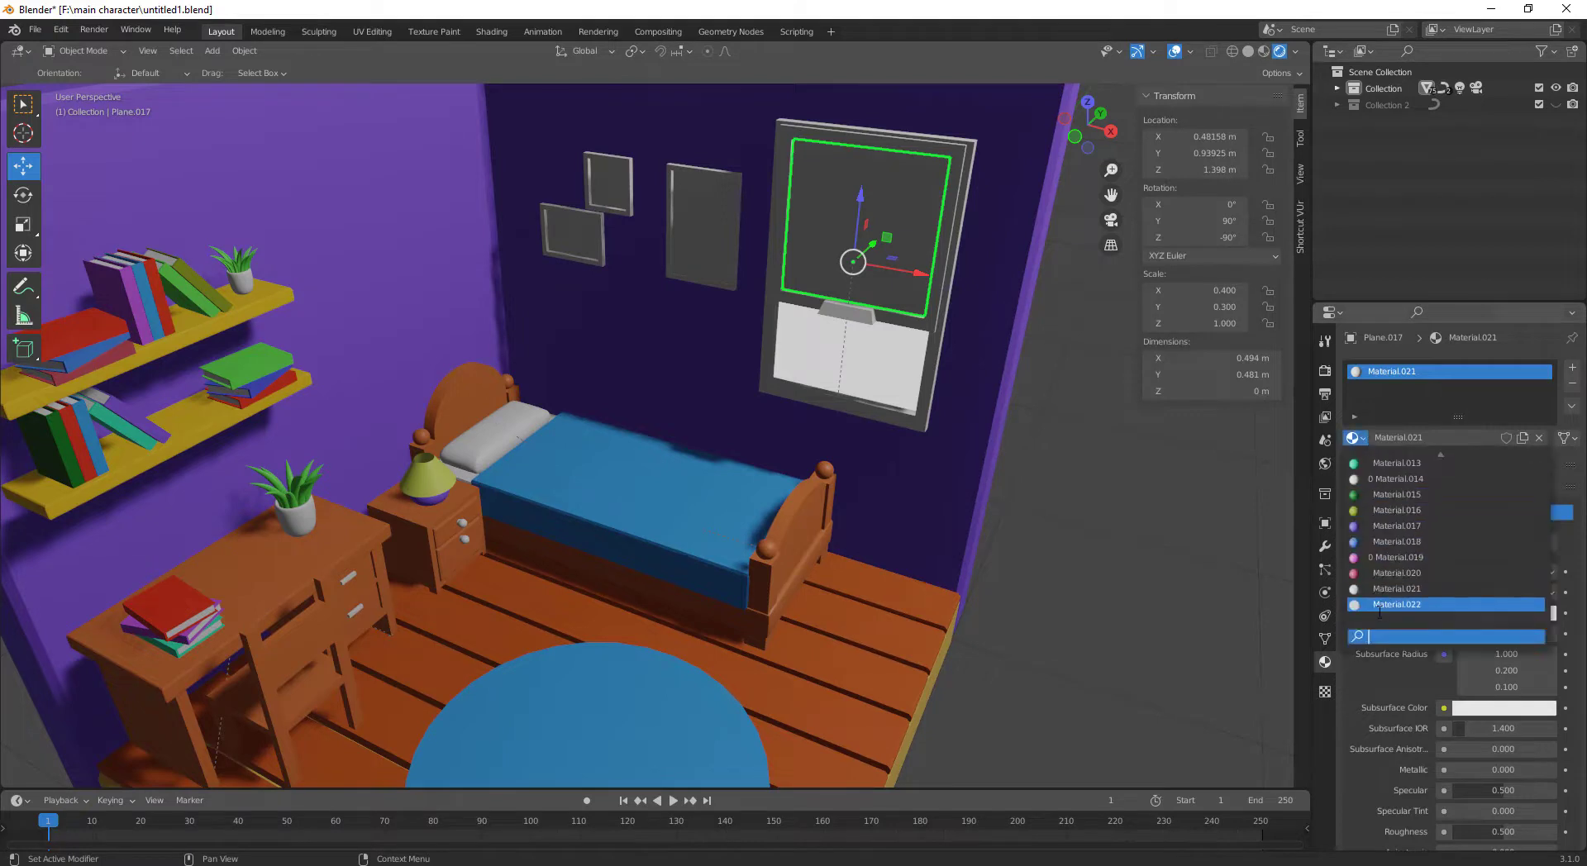
click(1405, 605)
click(930, 361)
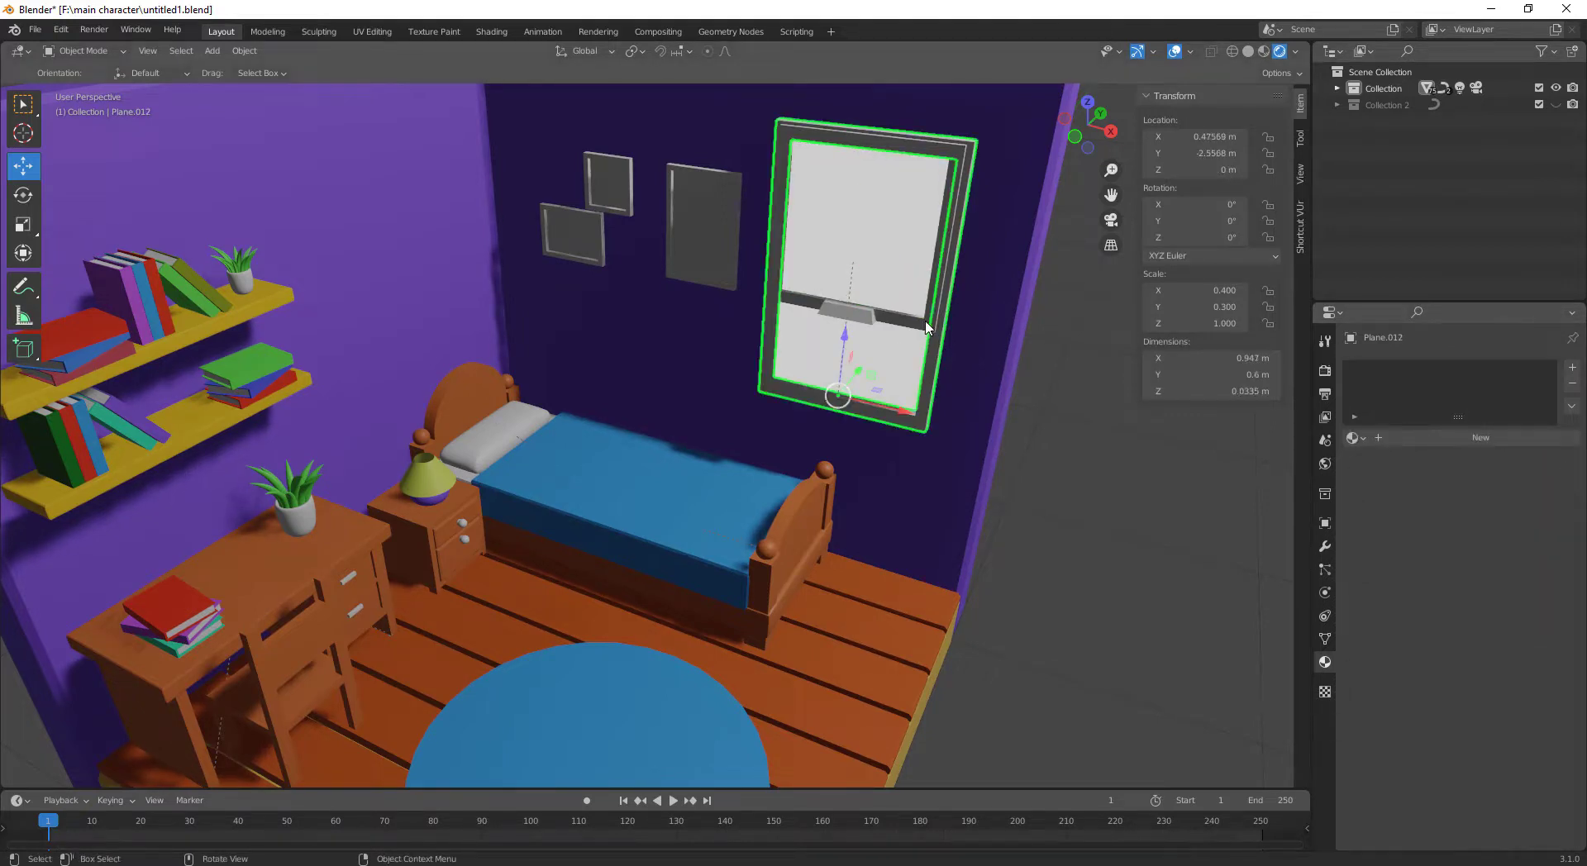
Try Material.004 on the outer frame, then assign brown Material.006 to the upper frame
click(1356, 438)
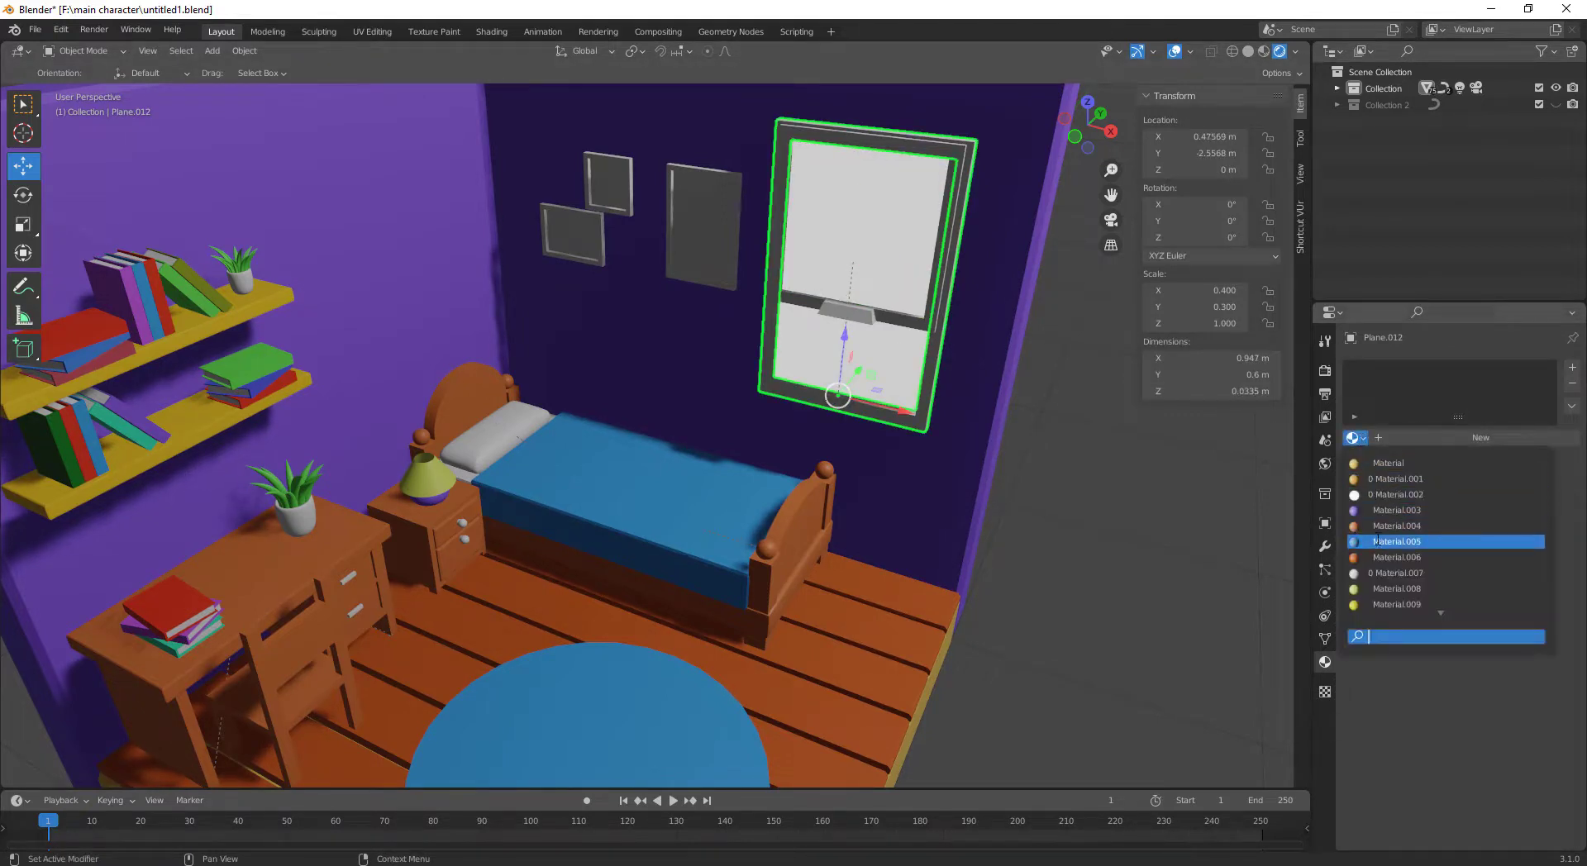
click(1421, 533)
click(907, 324)
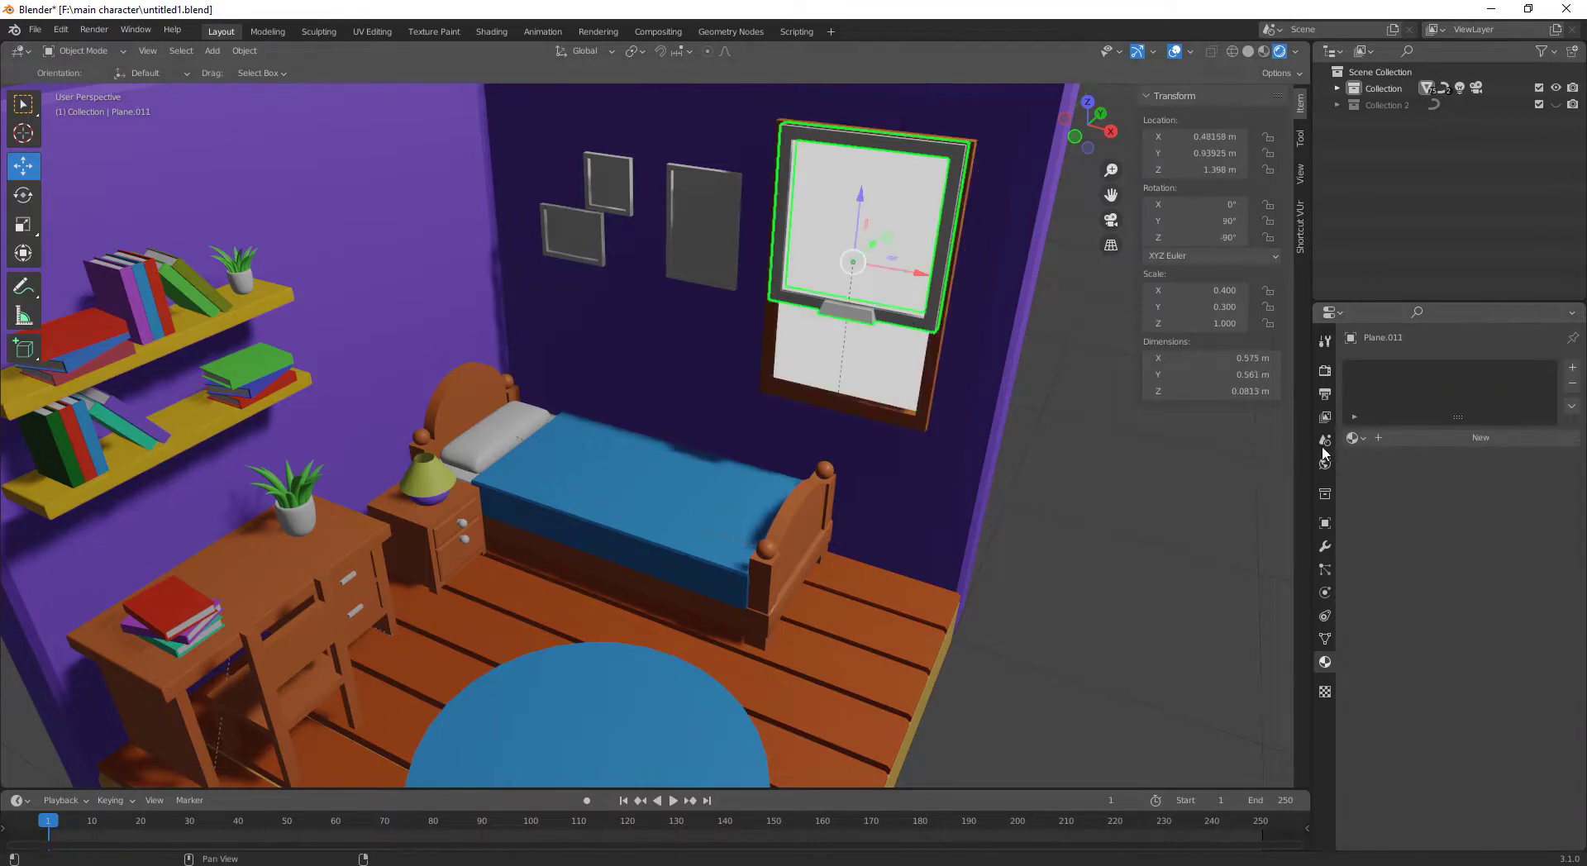
click(1365, 444)
click(1422, 559)
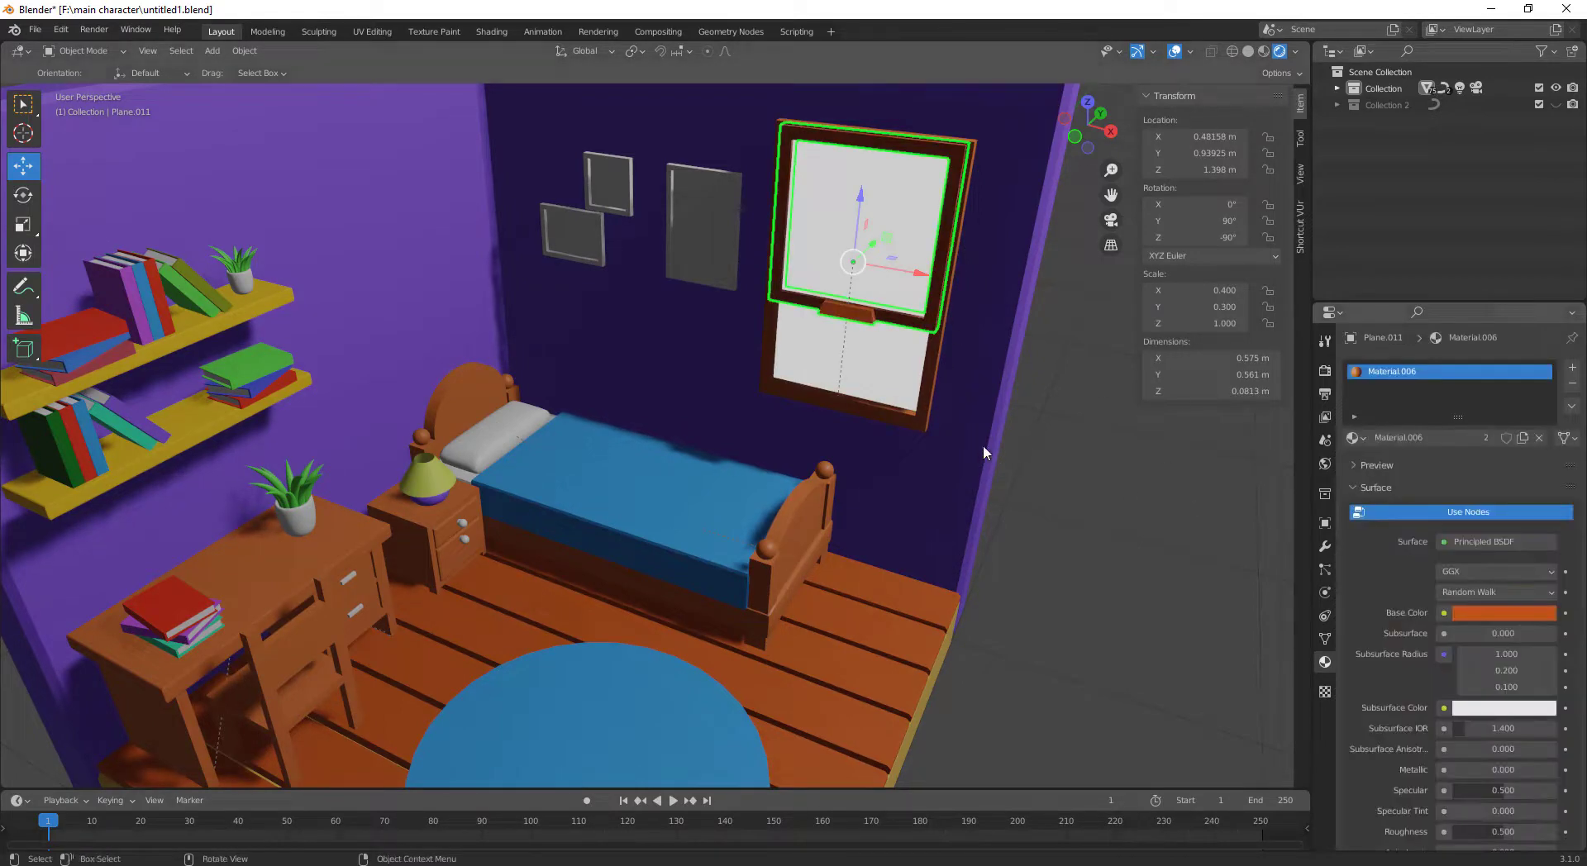
Switch the outer frame to Material.006 too and orbit to a more frontal view
click(926, 403)
click(1365, 439)
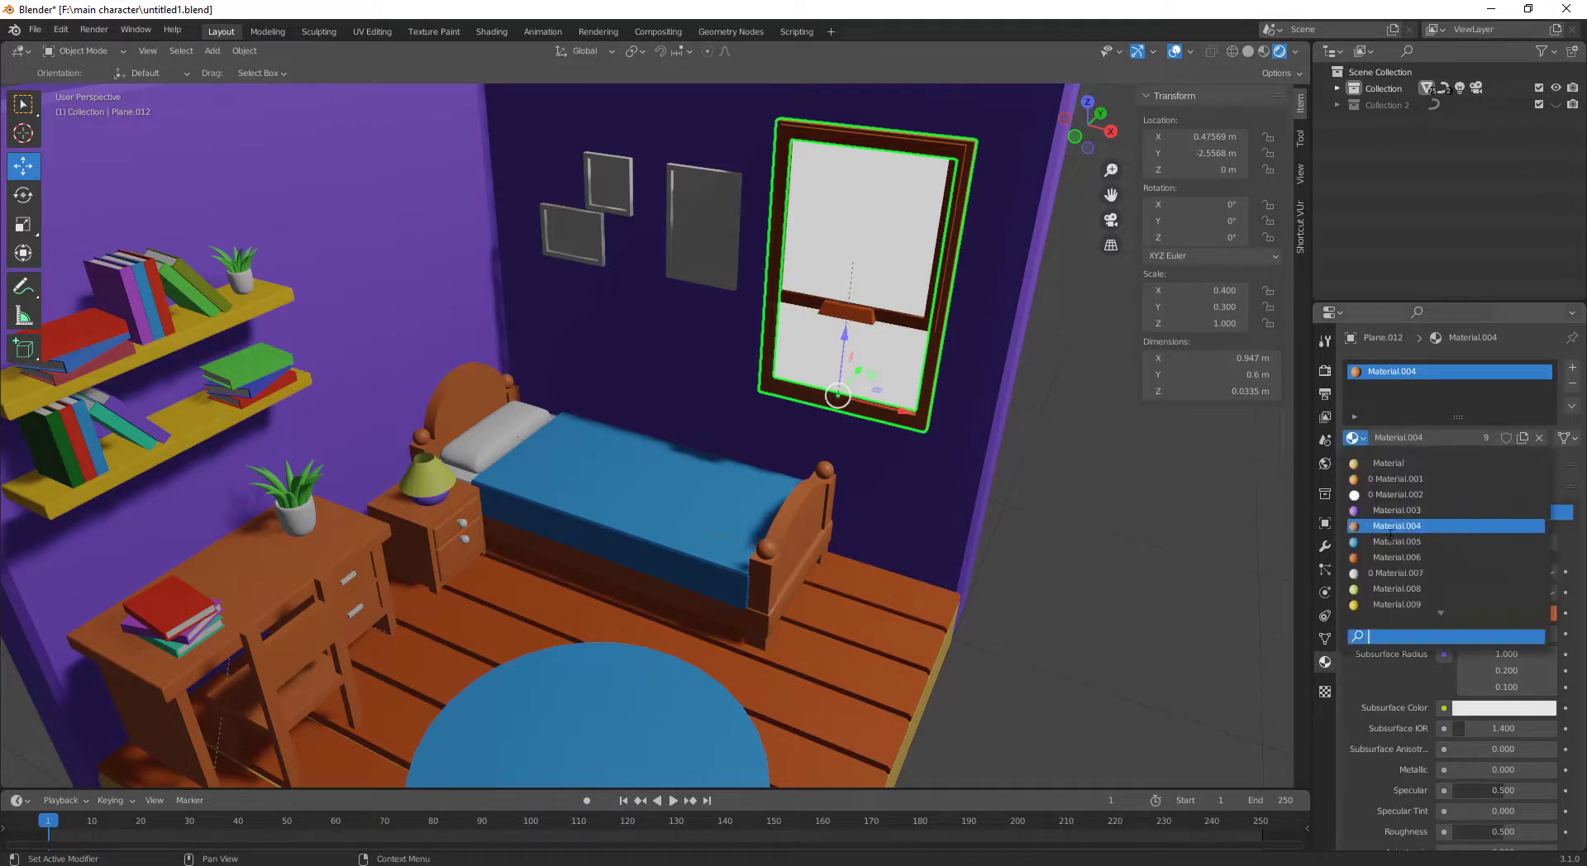
click(1422, 556)
scroll(1065, 549, down, 3)
mouse_move(1024, 537)
middle_down()
mouse_move(777, 488)
mouse_move(875, 456)
mouse_move(955, 486)
mouse_move(637, 515)
mouse_move(623, 459)
mouse_move(771, 464)
mouse_move(762, 496)
mouse_move(766, 478)
middle_up()
scroll(421, 518, down, 3)
scroll(695, 248, up, 4)
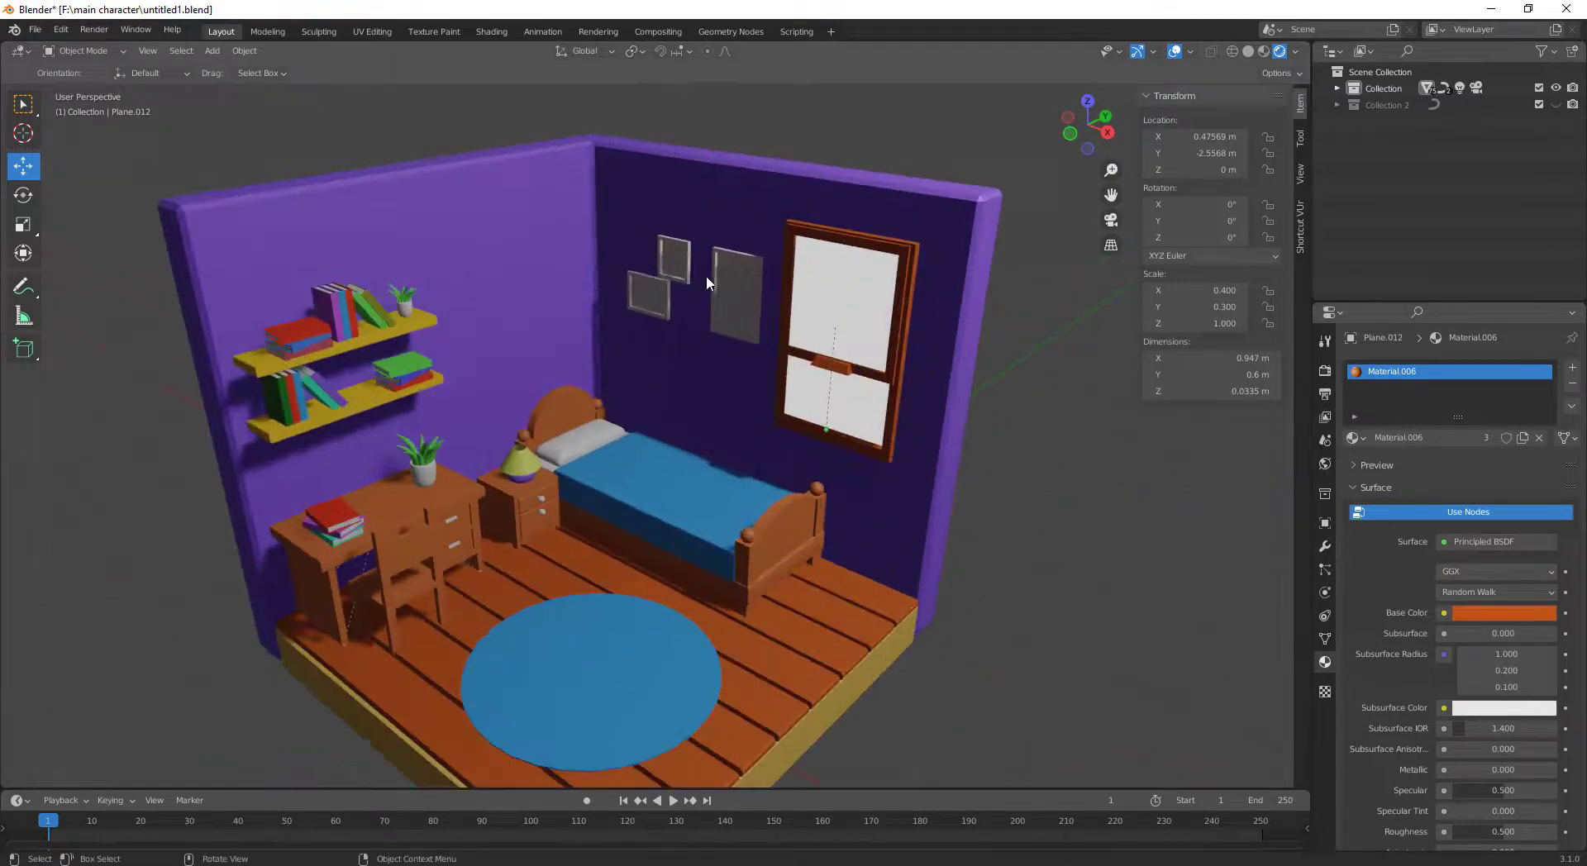
scroll(744, 315, up, 2)
scroll(850, 345, up, 2)
scroll(856, 350, up, 2)
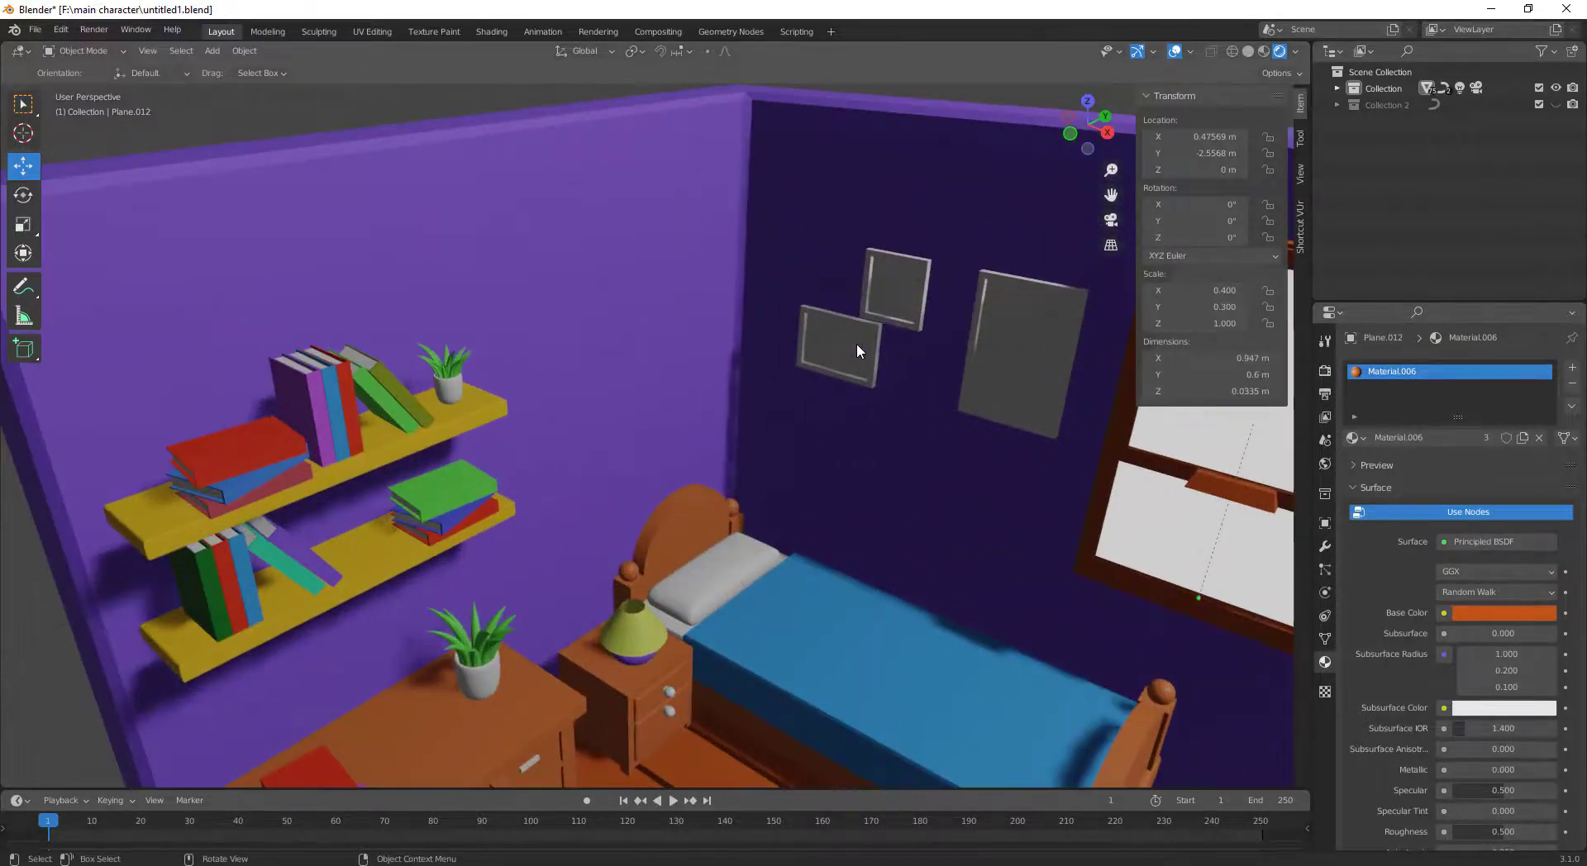
scroll(856, 344, down, 5)
mouse_move(850, 405)
middle_down()
mouse_move(991, 420)
mouse_move(829, 442)
middle_up()
scroll(736, 324, down, 3)
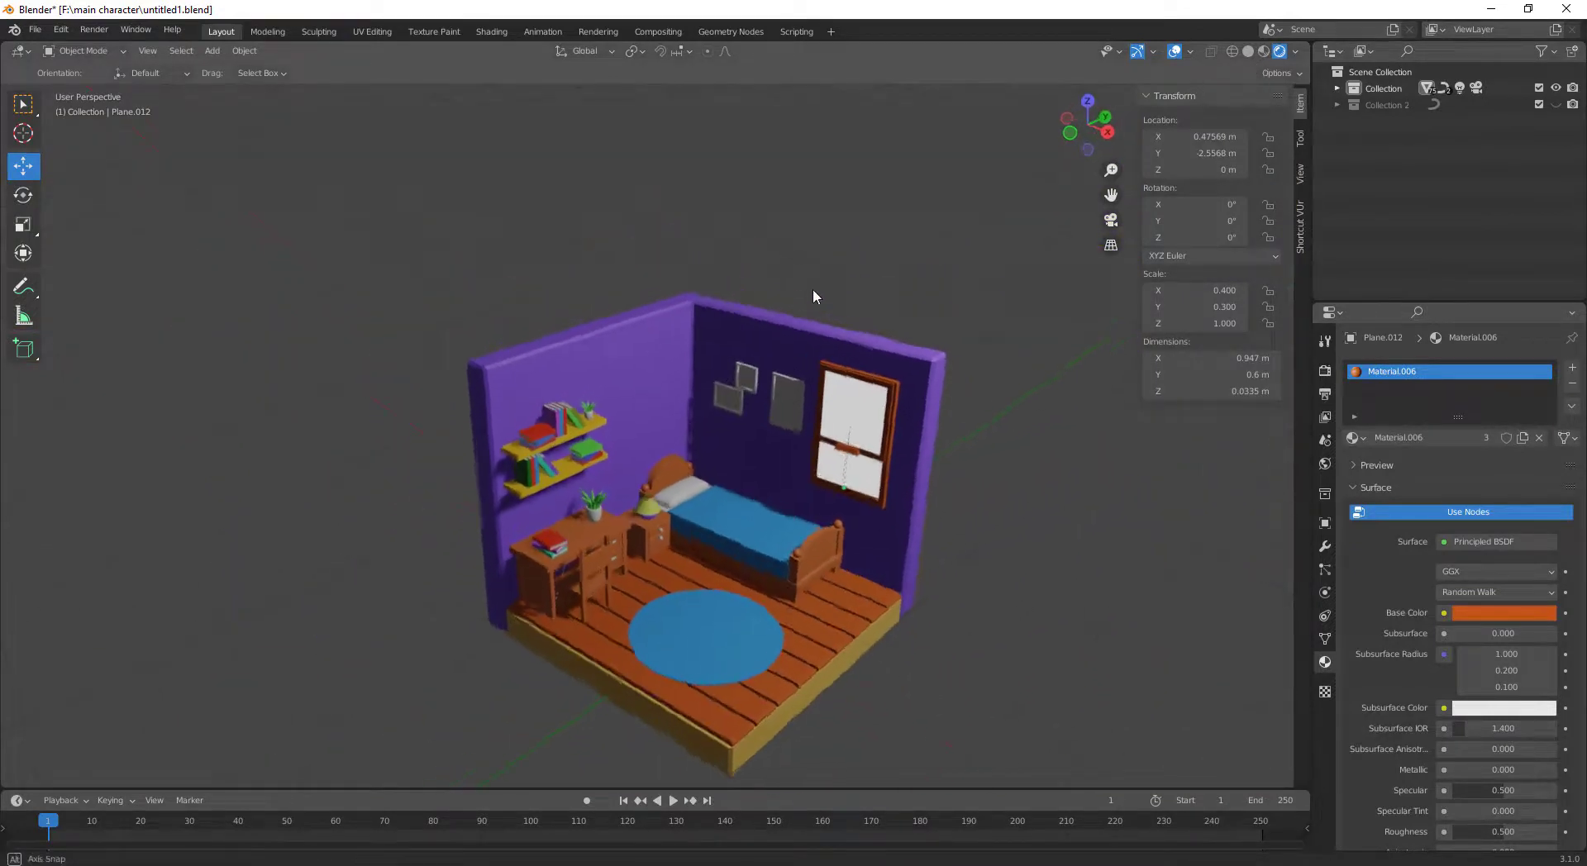